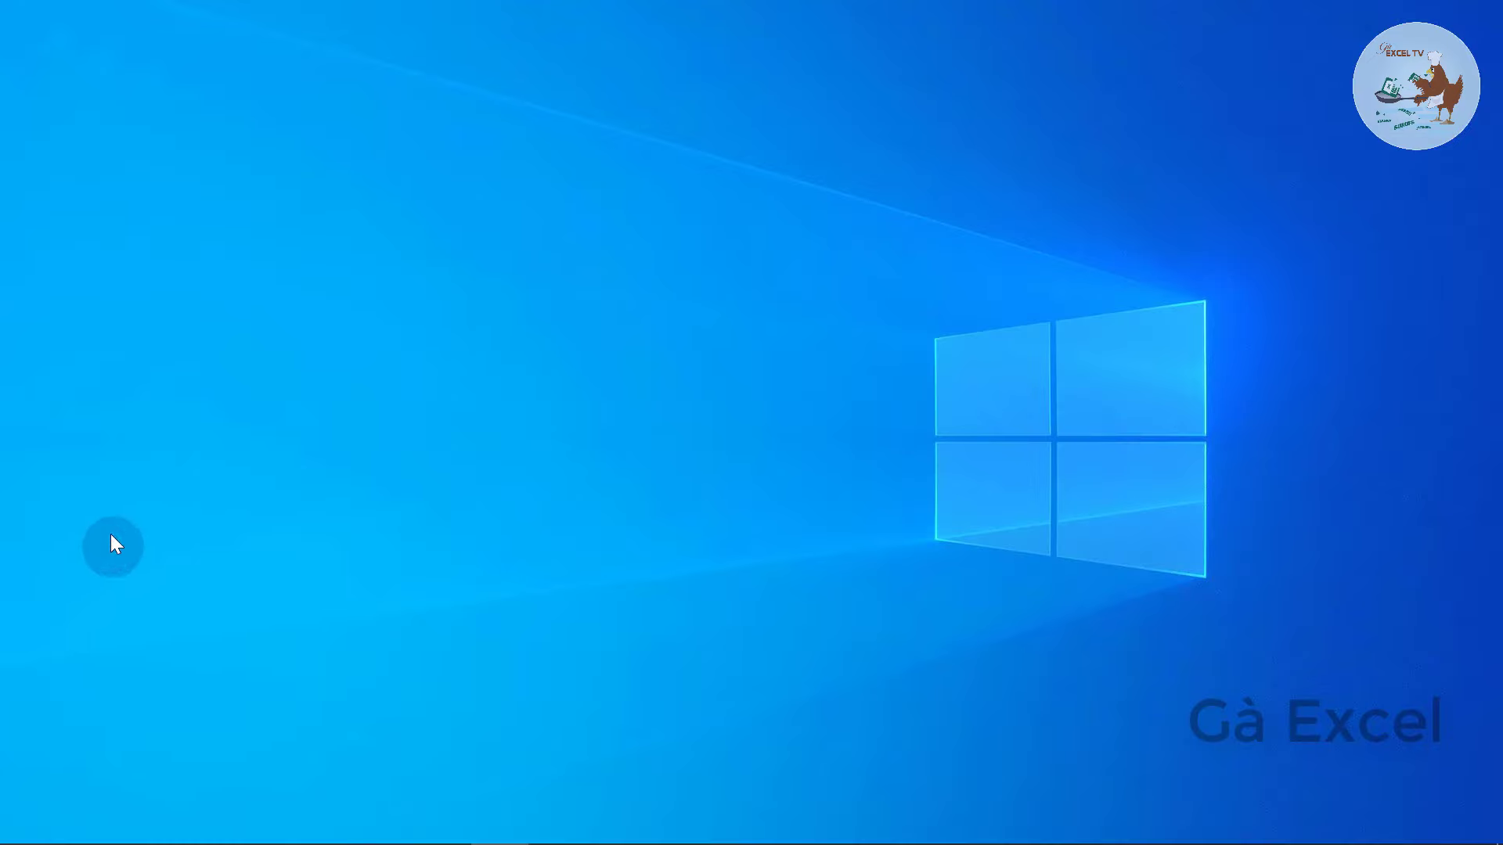
- Launch Excel from a Start menu search for 'ex' to open blank workbook Book1
{"action": "left_click", "coordinate": [29, 822]}
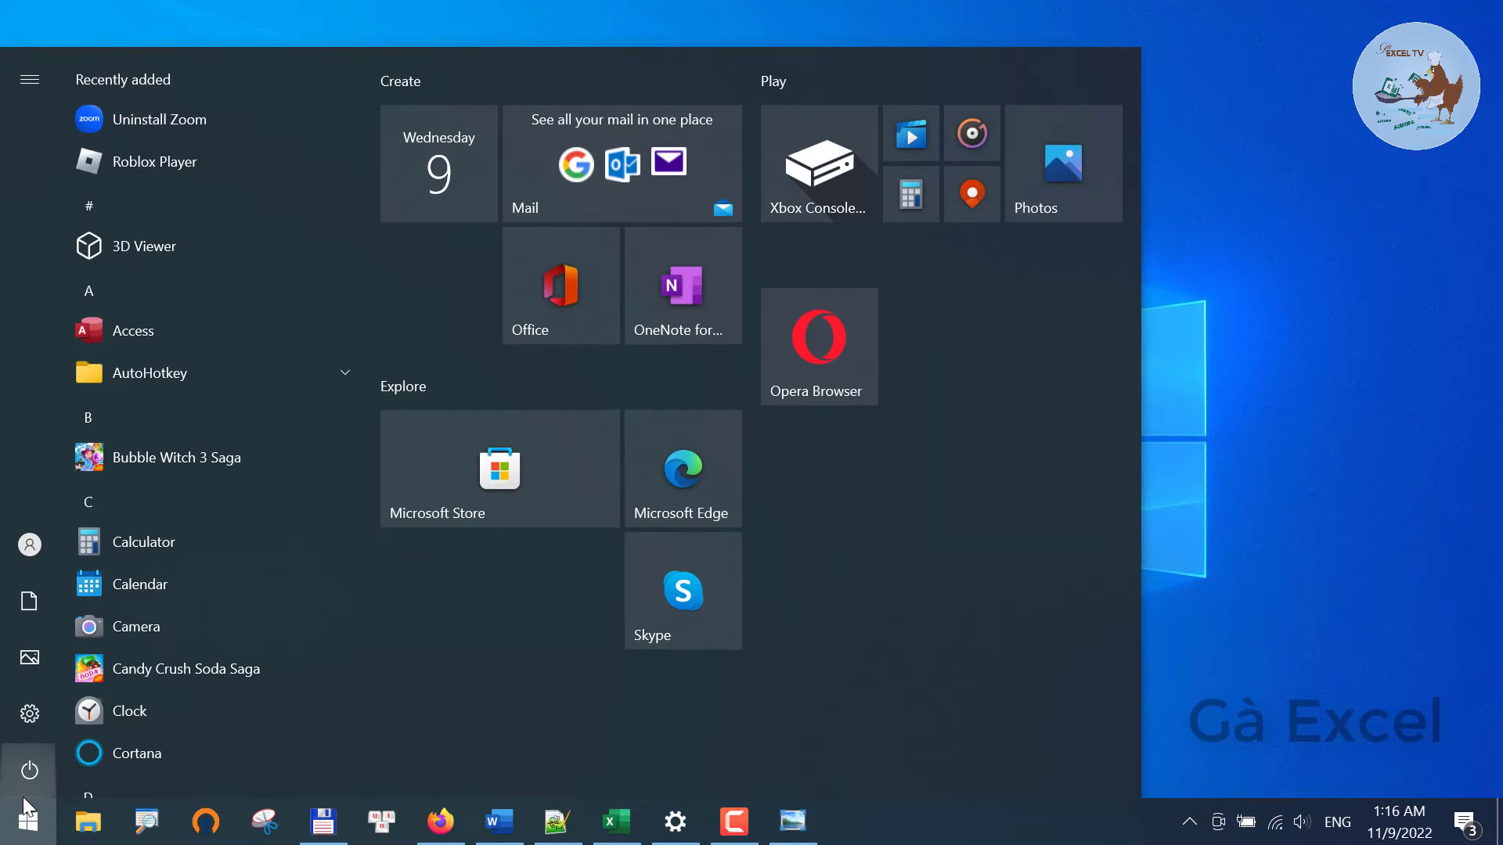
{"action": "type", "text": "ex"}
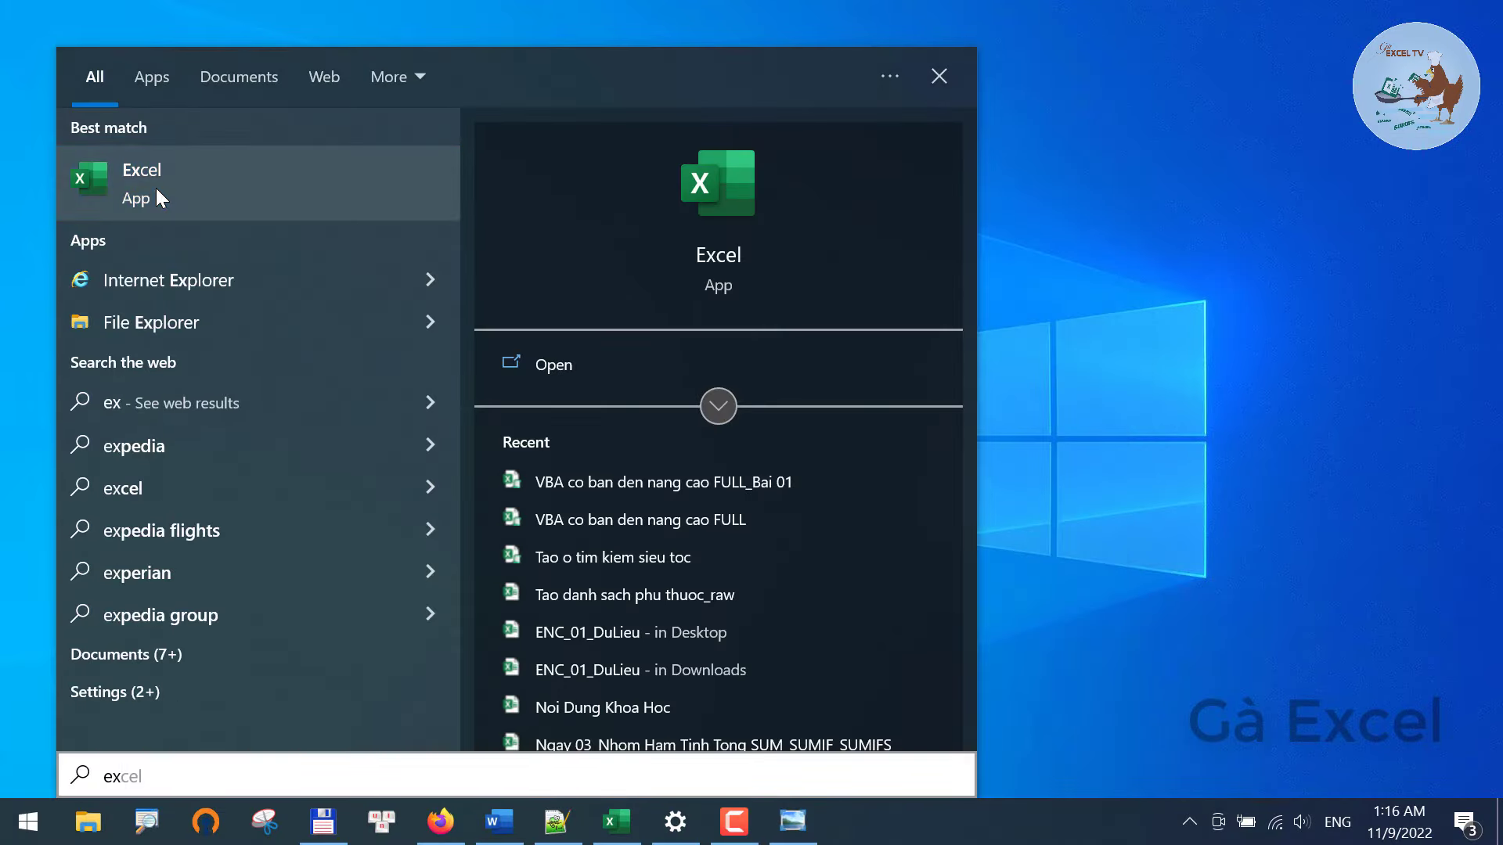
{"action": "left_click", "coordinate": [157, 188]}
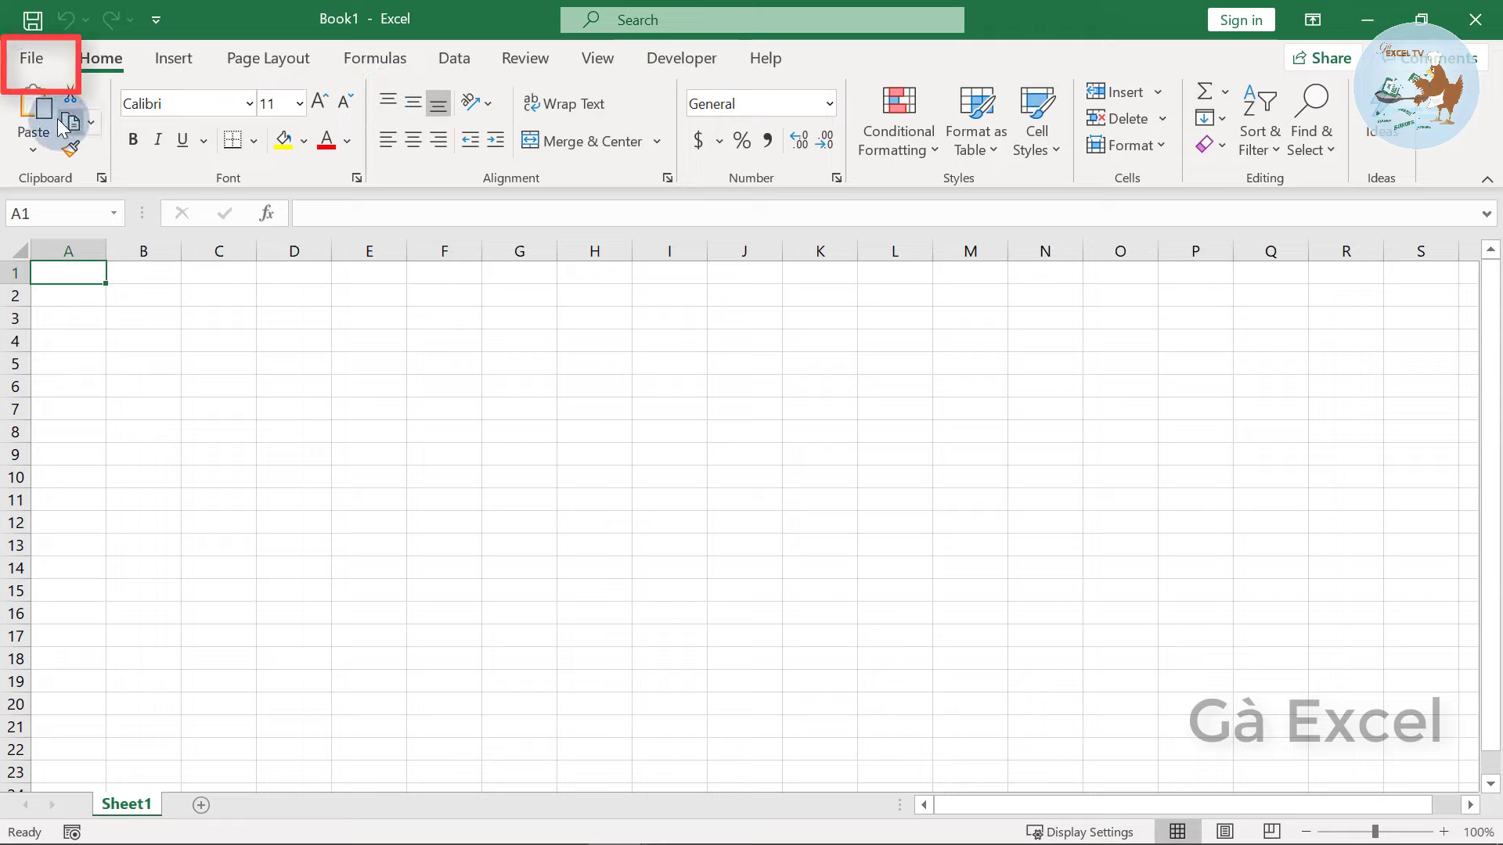
- Enable the Developer tab under Main Tabs in Excel Options' Customize Ribbon settings
{"action": "left_click", "coordinate": [32, 59]}
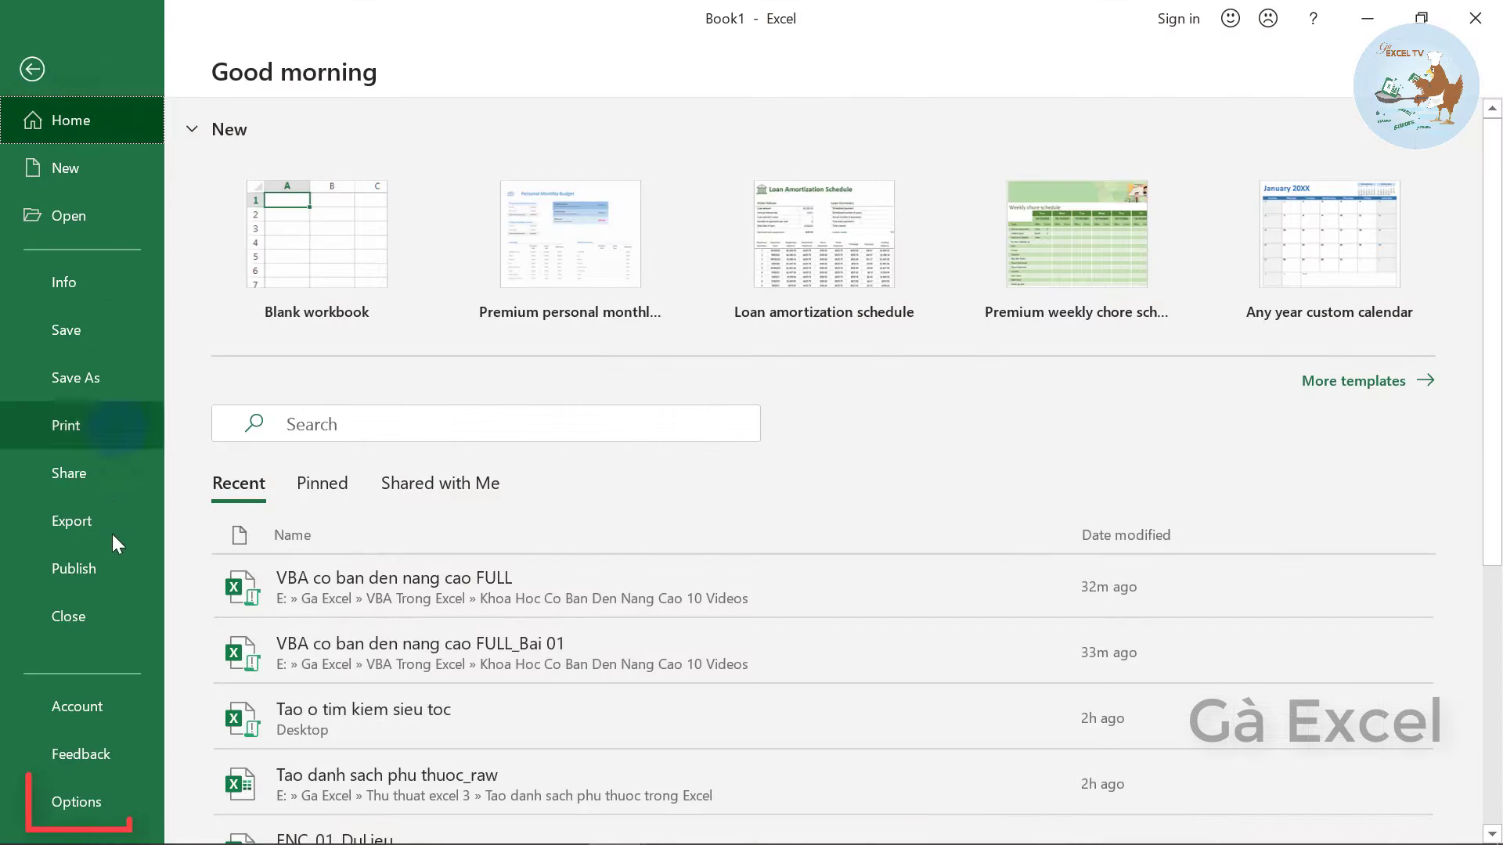
{"action": "left_click", "coordinate": [80, 795]}
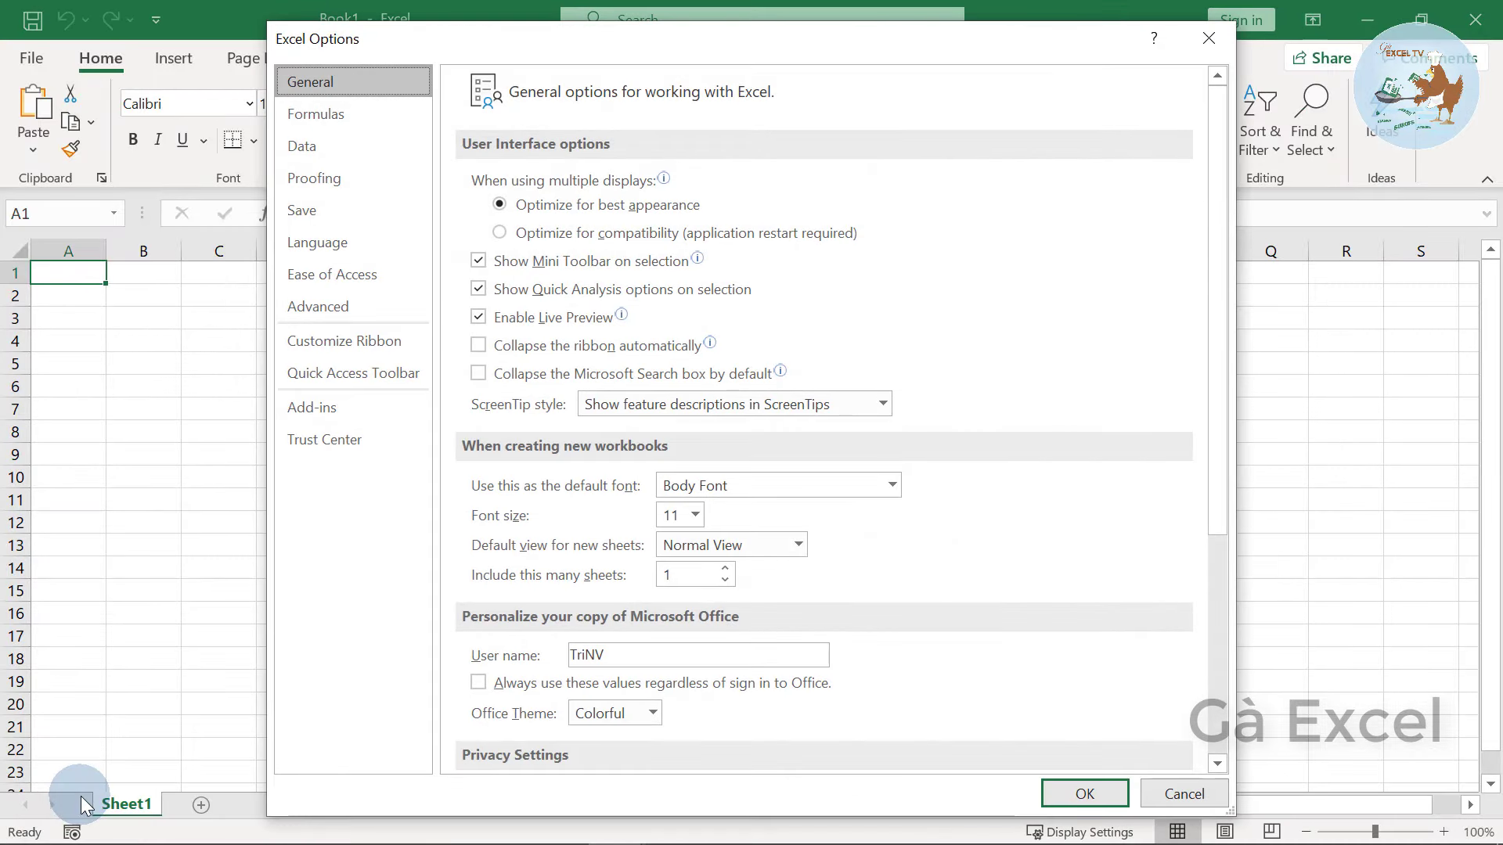
{"action": "left_click", "coordinate": [322, 342]}
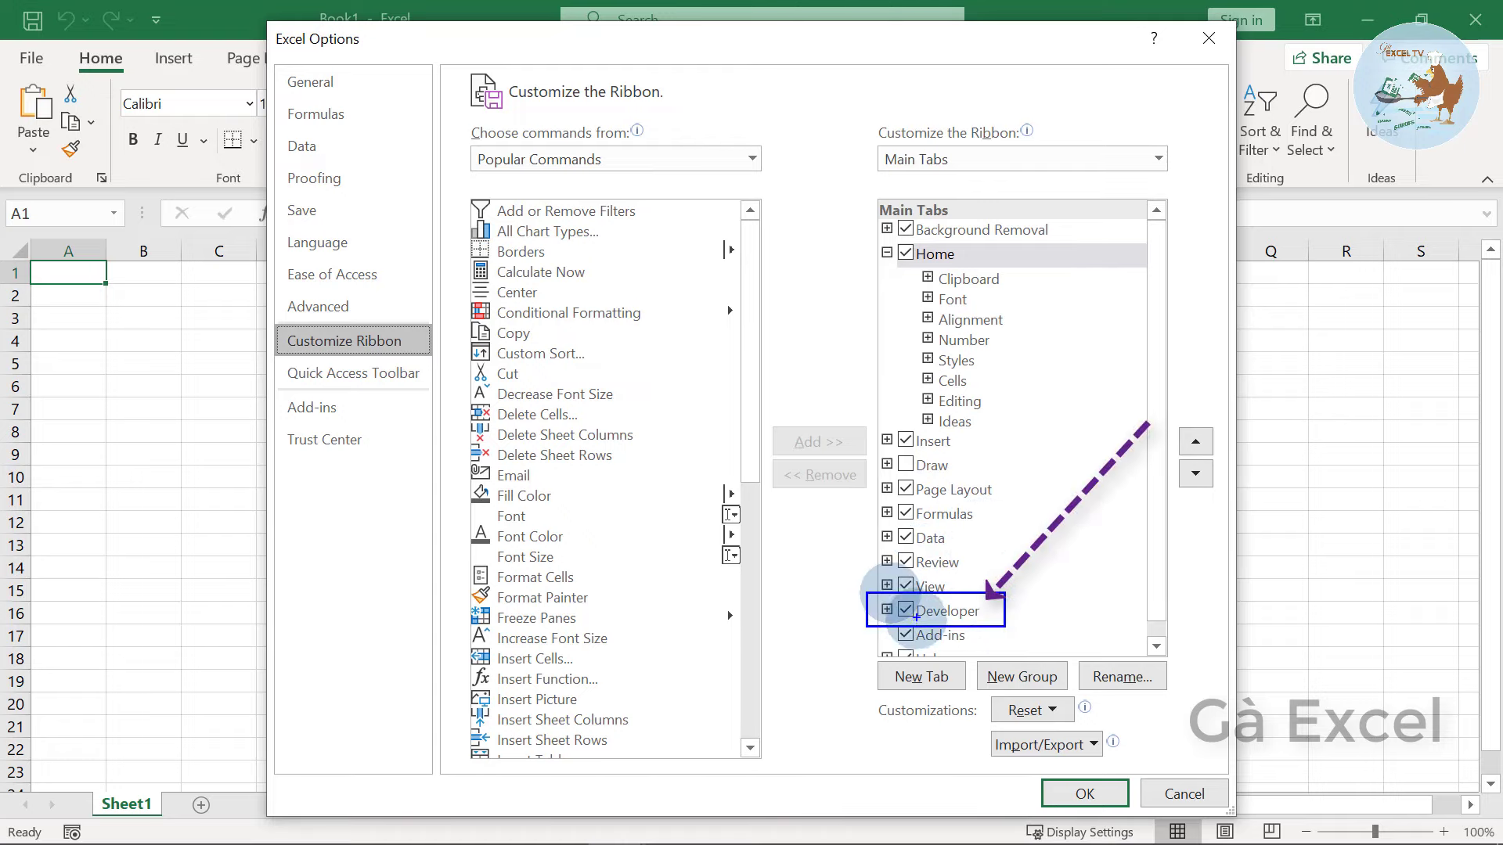
{"action": "left_click", "coordinate": [906, 610]}
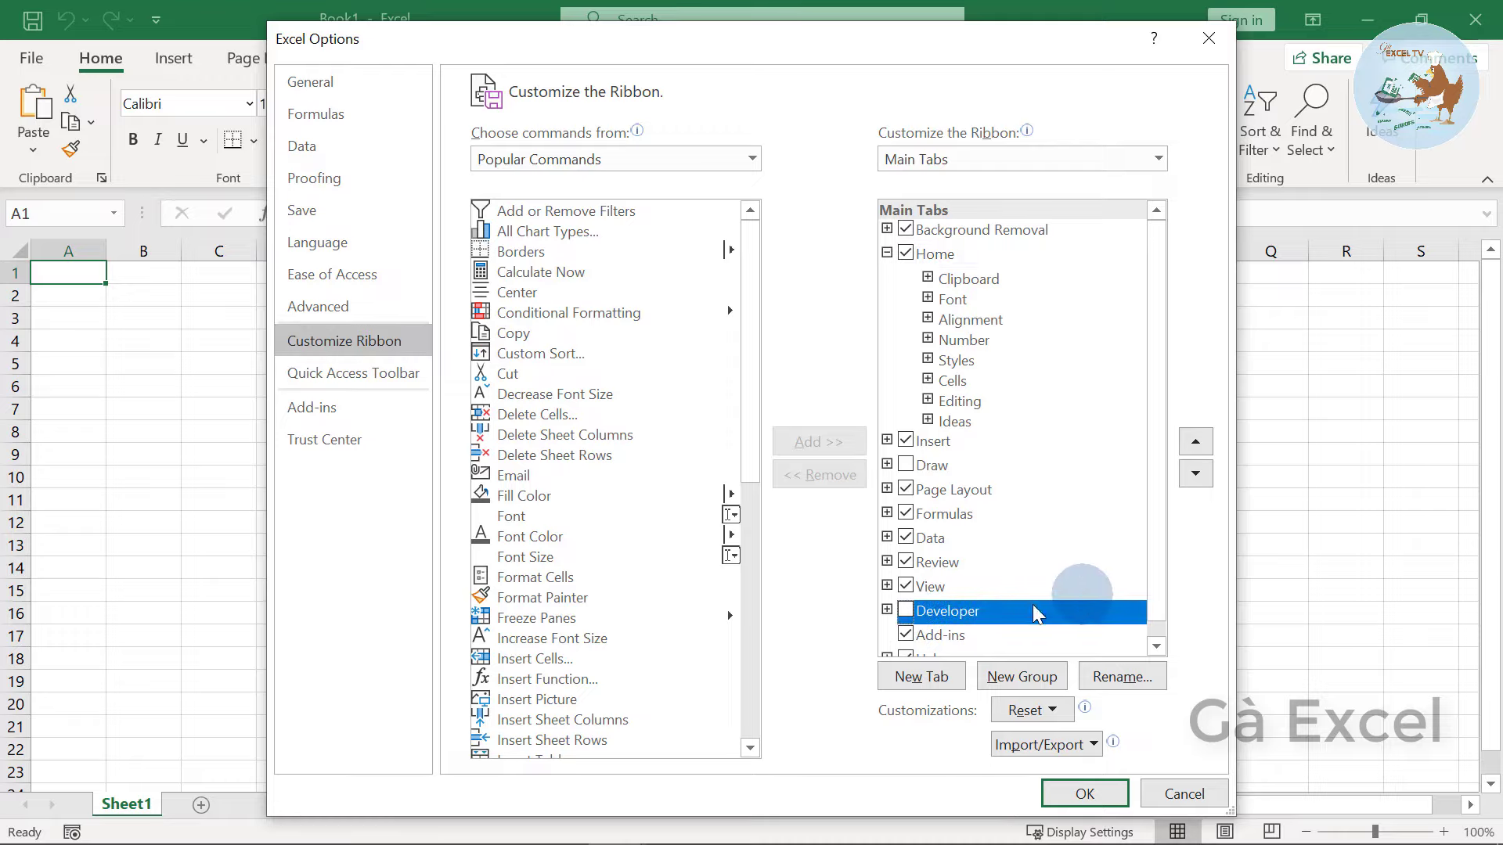
{"action": "left_click", "coordinate": [906, 611]}
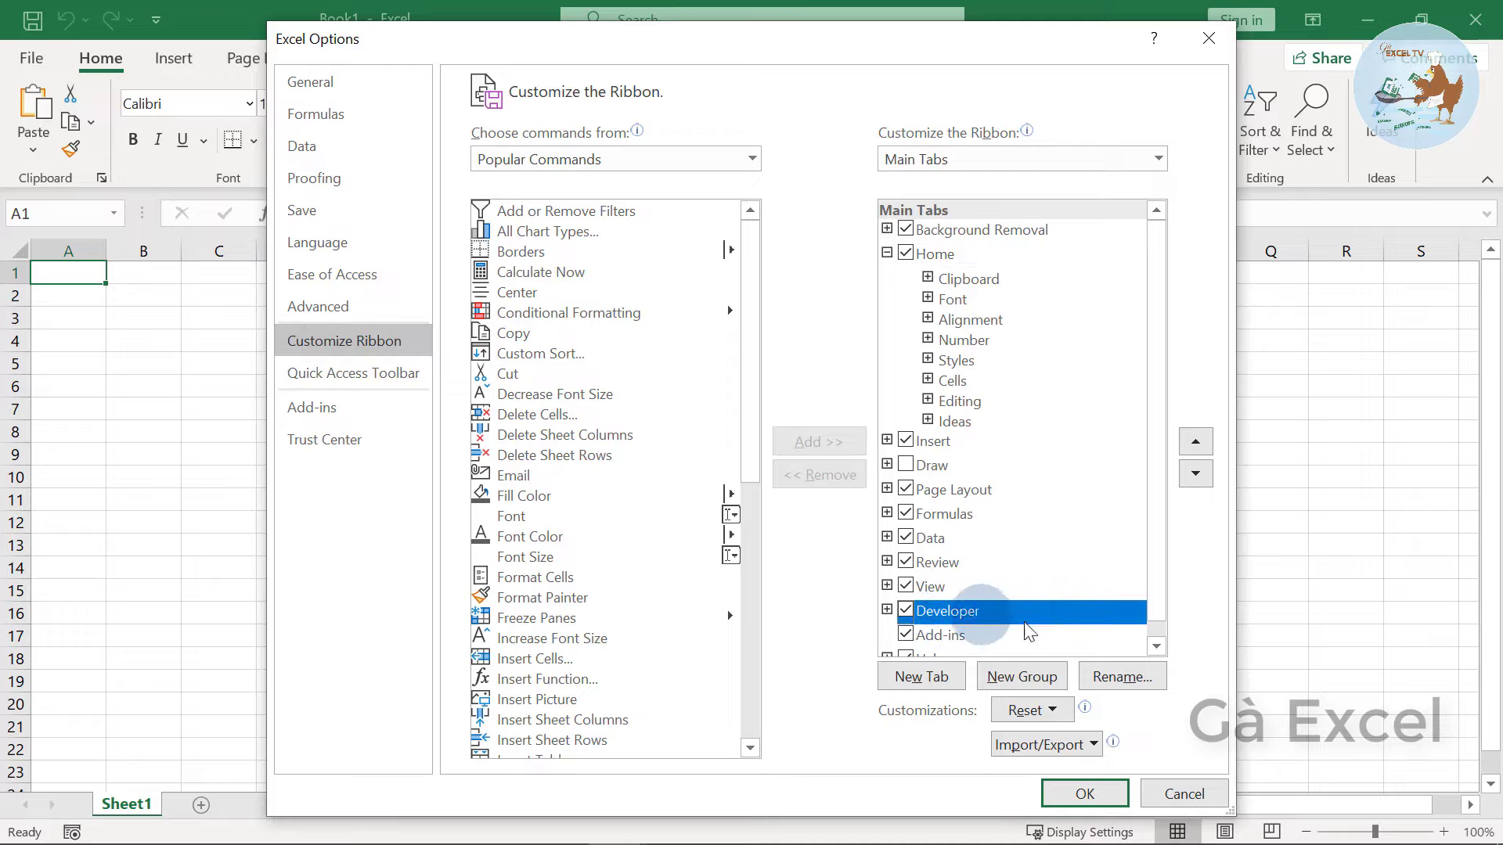
{"action": "left_click", "coordinate": [1085, 793]}
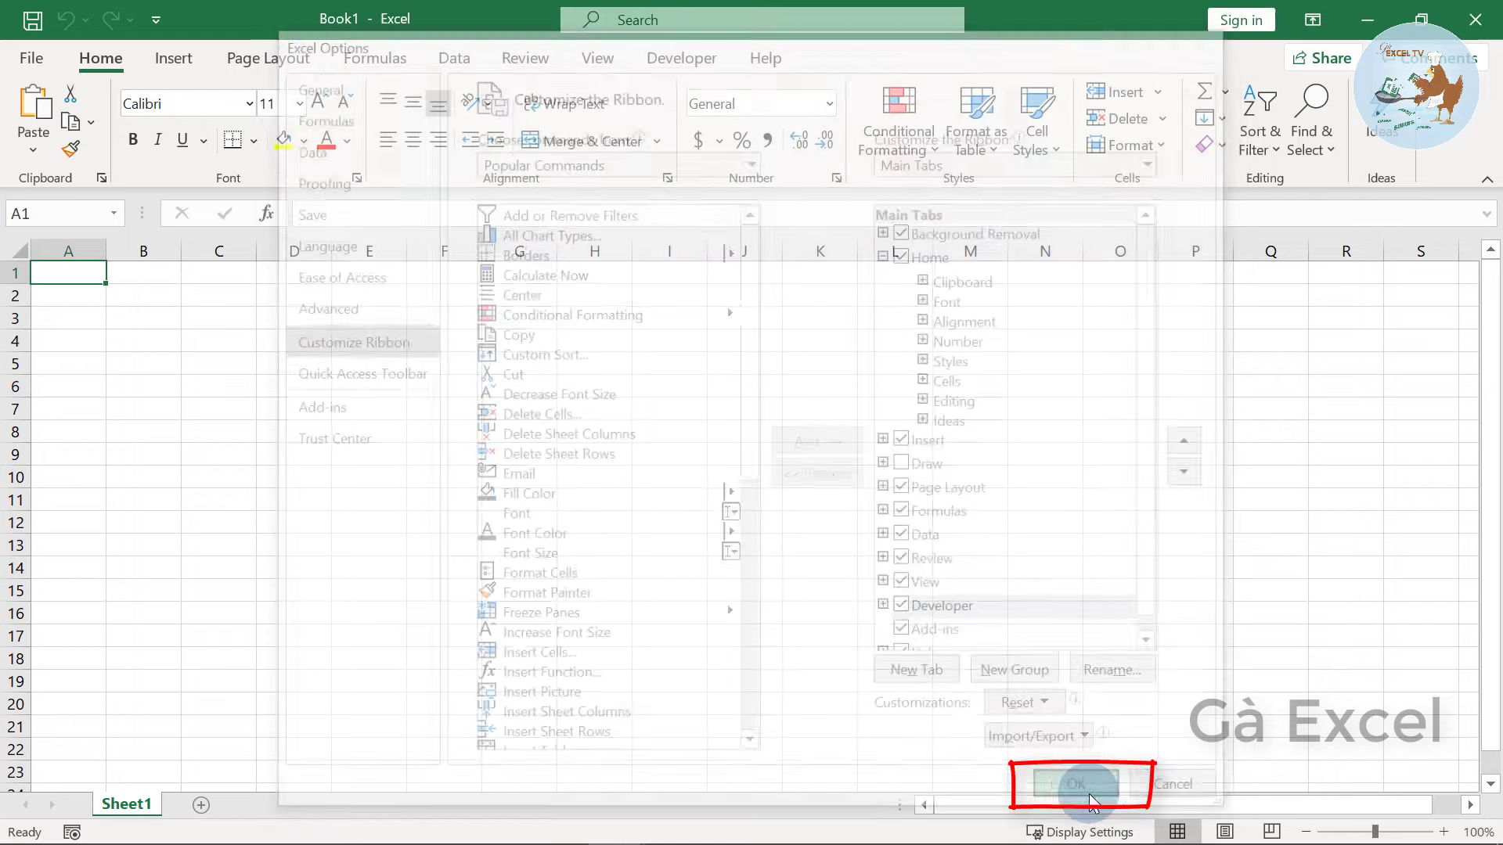
- Switch to the Developer tab and look over its macro and Visual Basic tools
{"action": "left_click", "coordinate": [674, 61]}
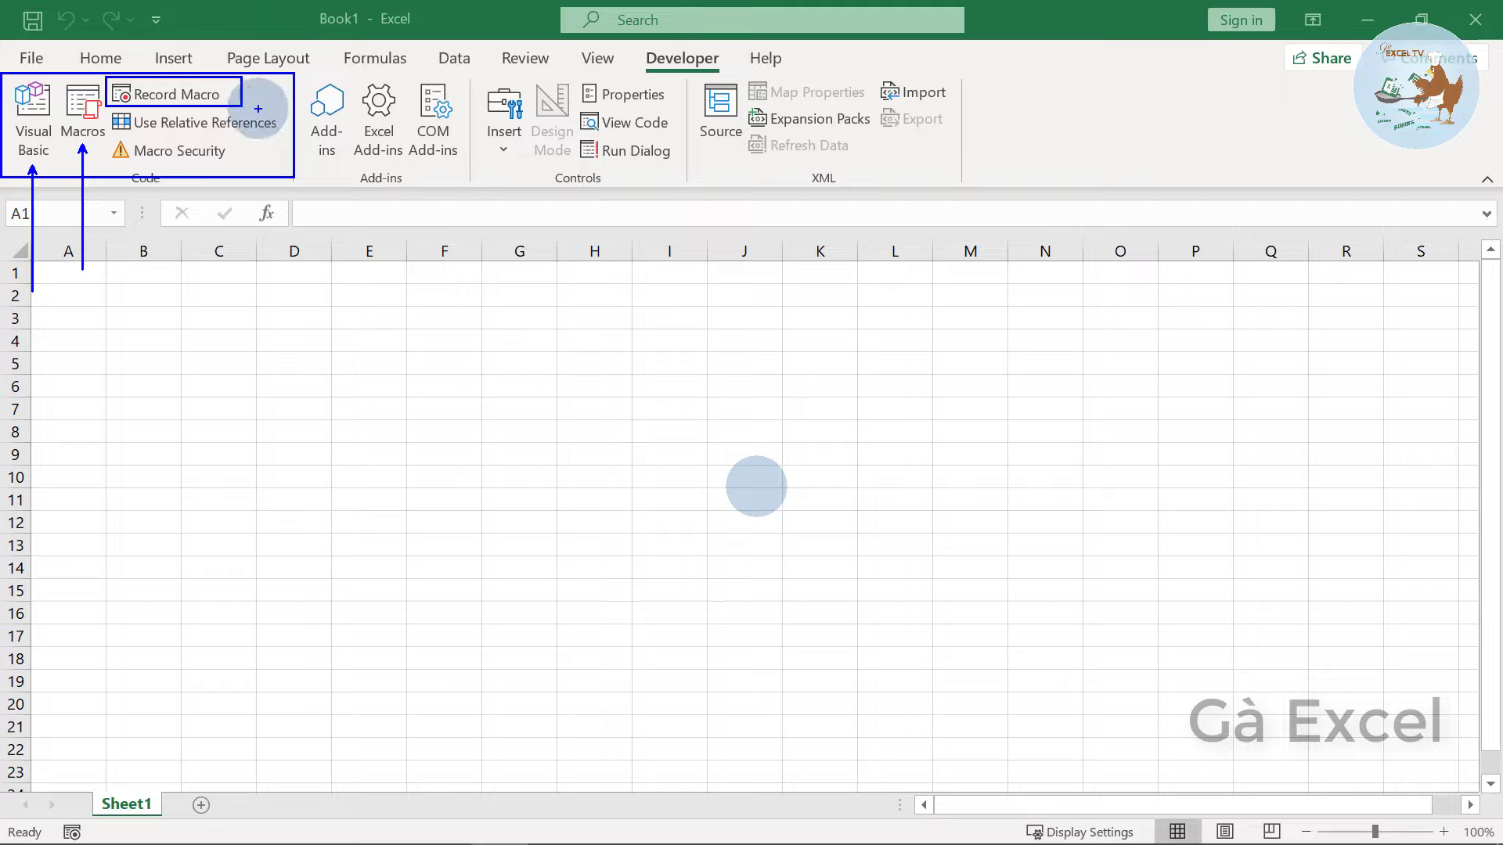
{"action": "left_click_drag", "start_coordinate": [251, 102], "coordinate": [447, 318]}
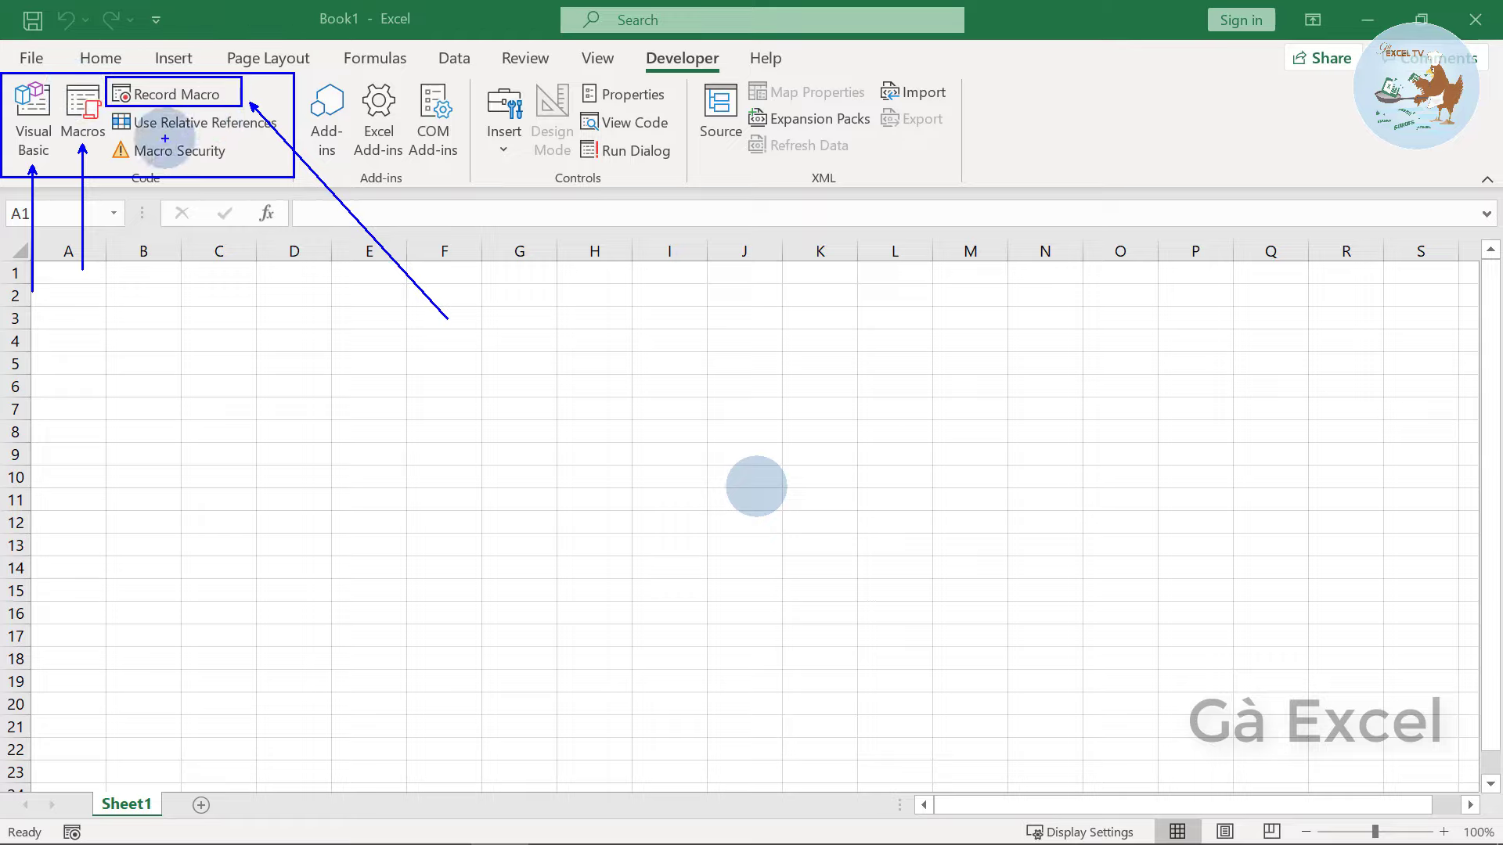
{"action": "mouse_move", "coordinate": [110, 110]}
{"action": "left_mouse_down"}
{"action": "mouse_move", "coordinate": [206, 148]}
{"action": "mouse_move", "coordinate": [306, 139]}
{"action": "left_mouse_up"}
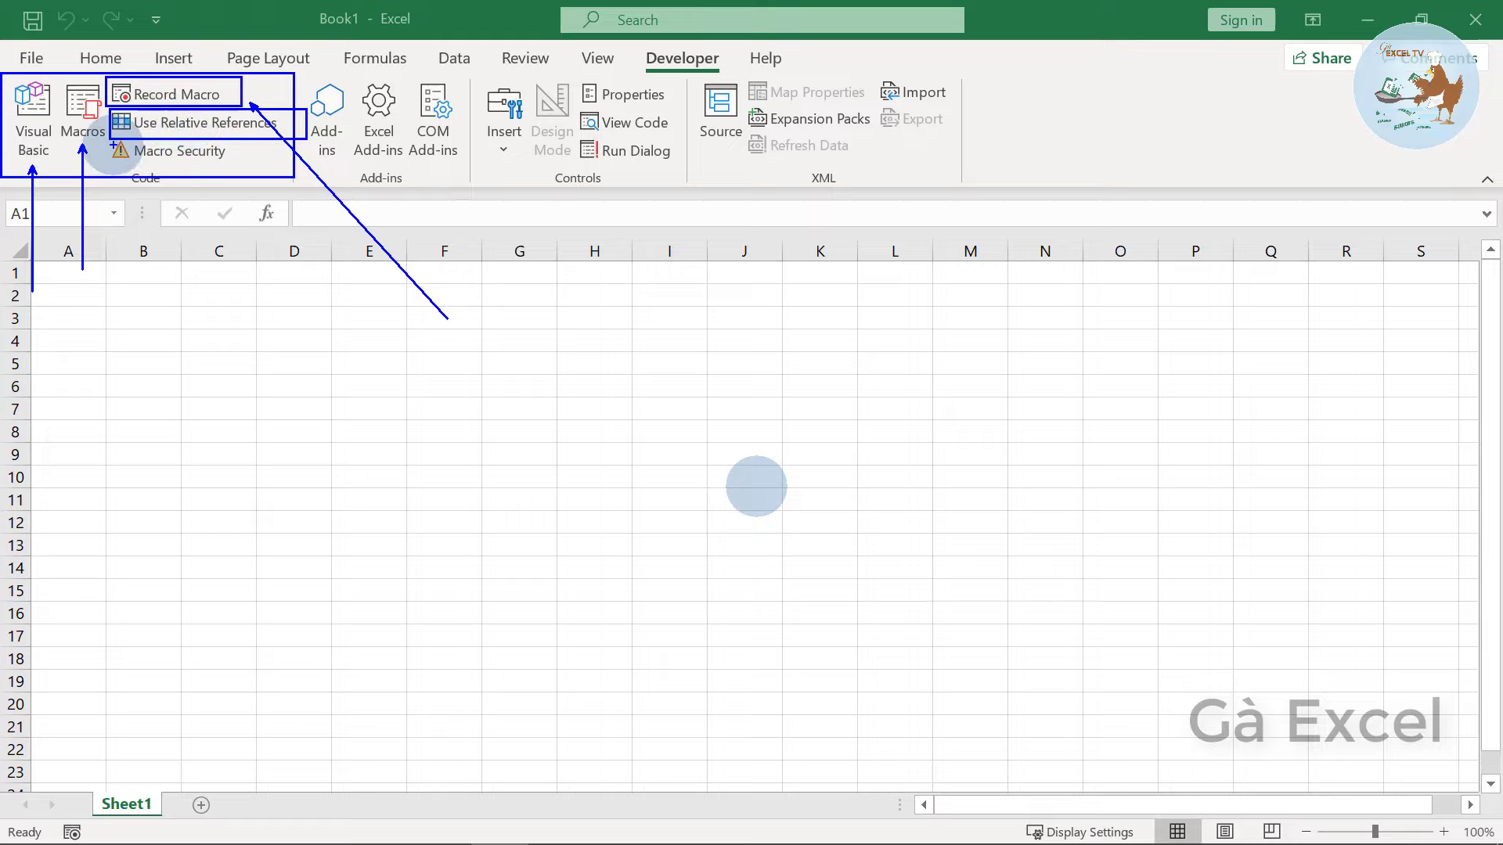
{"action": "left_click_drag", "start_coordinate": [114, 142], "coordinate": [258, 173]}
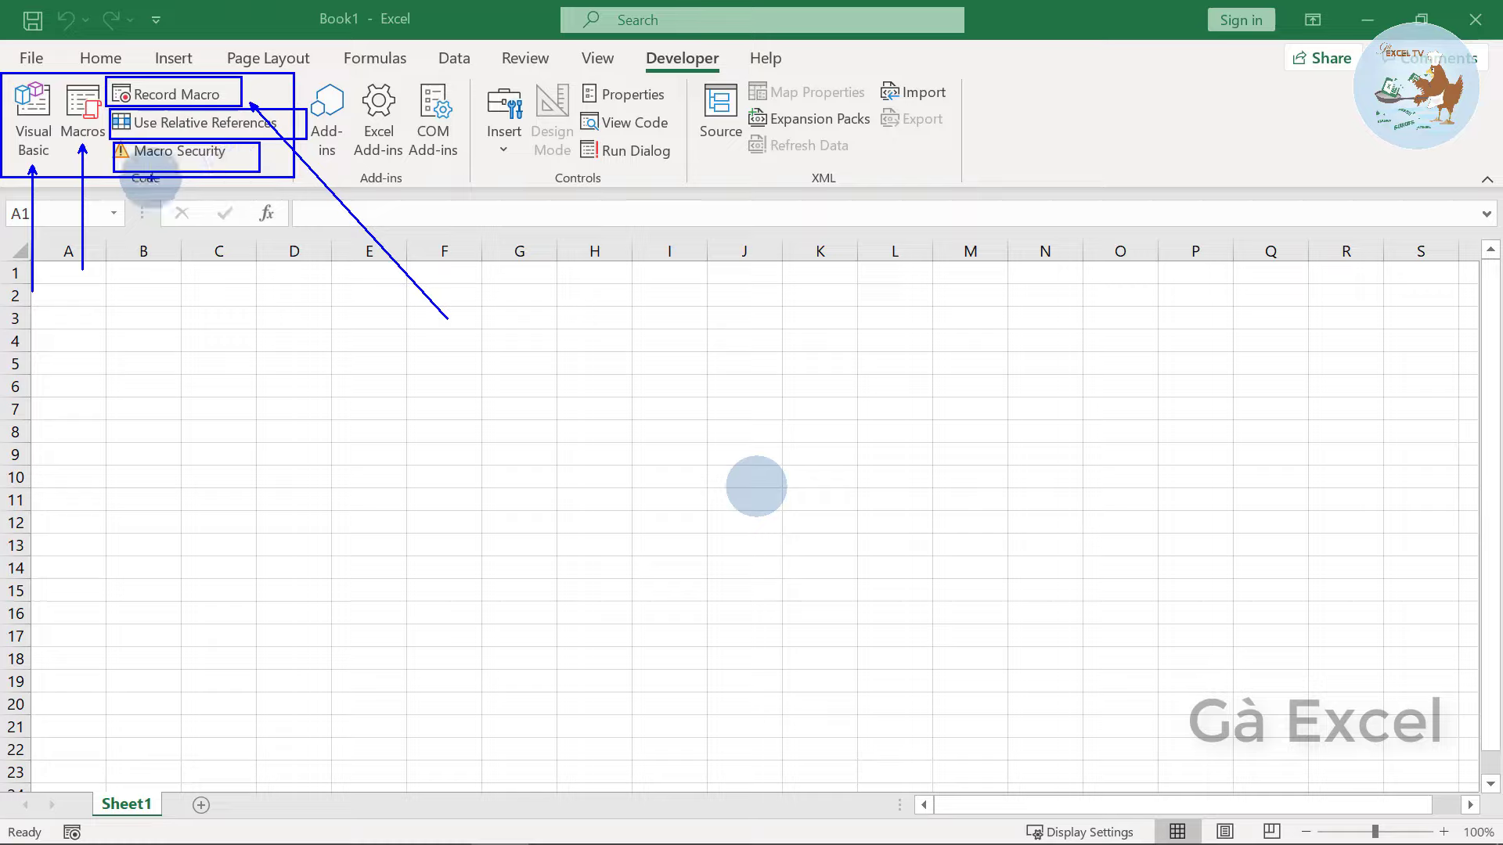
{"action": "key", "text": "Escape"}
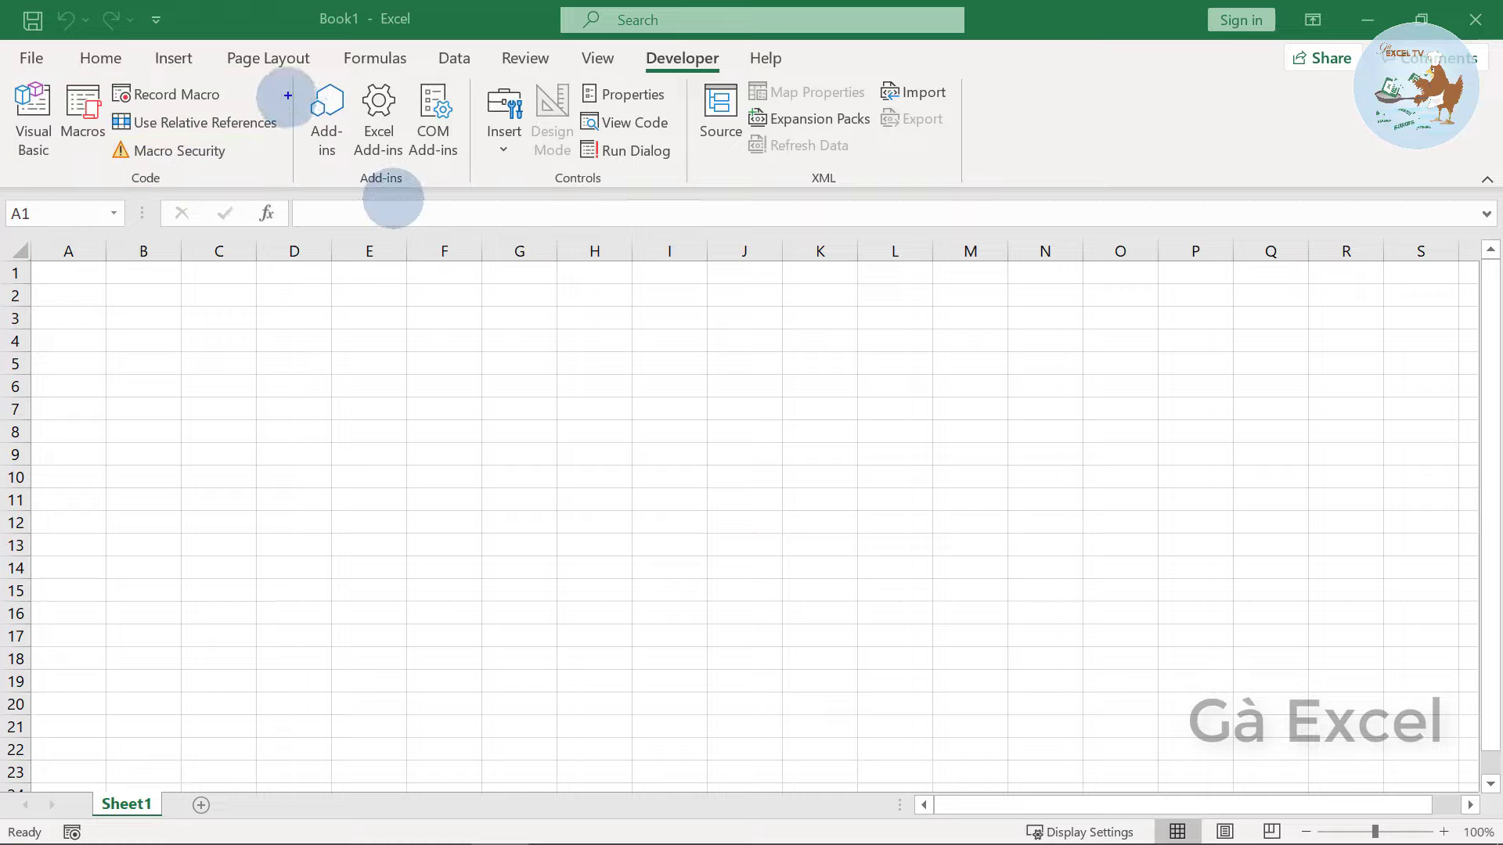
{"action": "left_click_drag", "start_coordinate": [297, 76], "coordinate": [479, 188]}
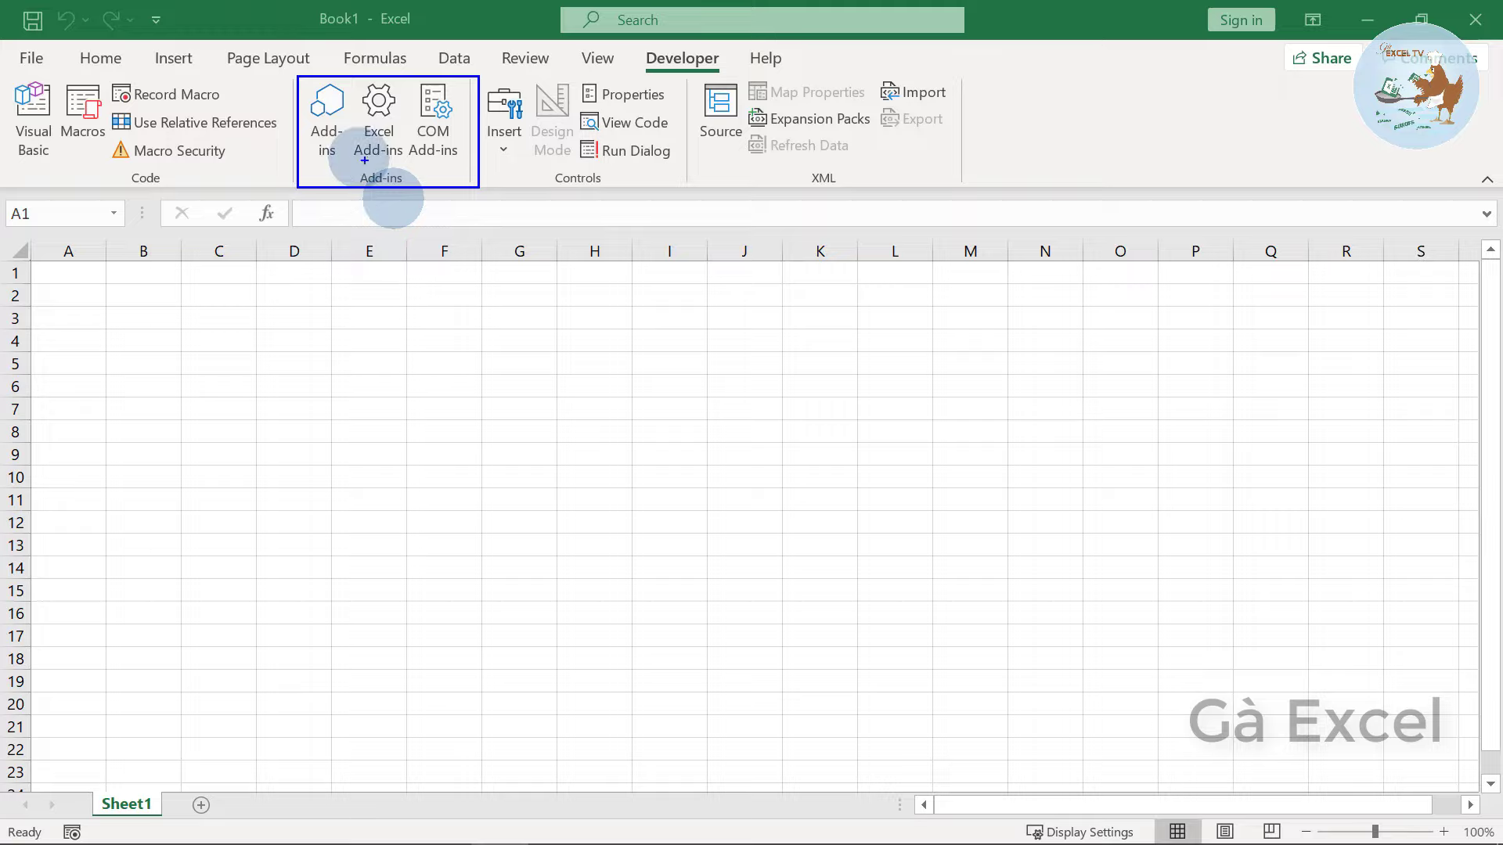
{"action": "left_click_drag", "start_coordinate": [386, 161], "coordinate": [406, 282]}
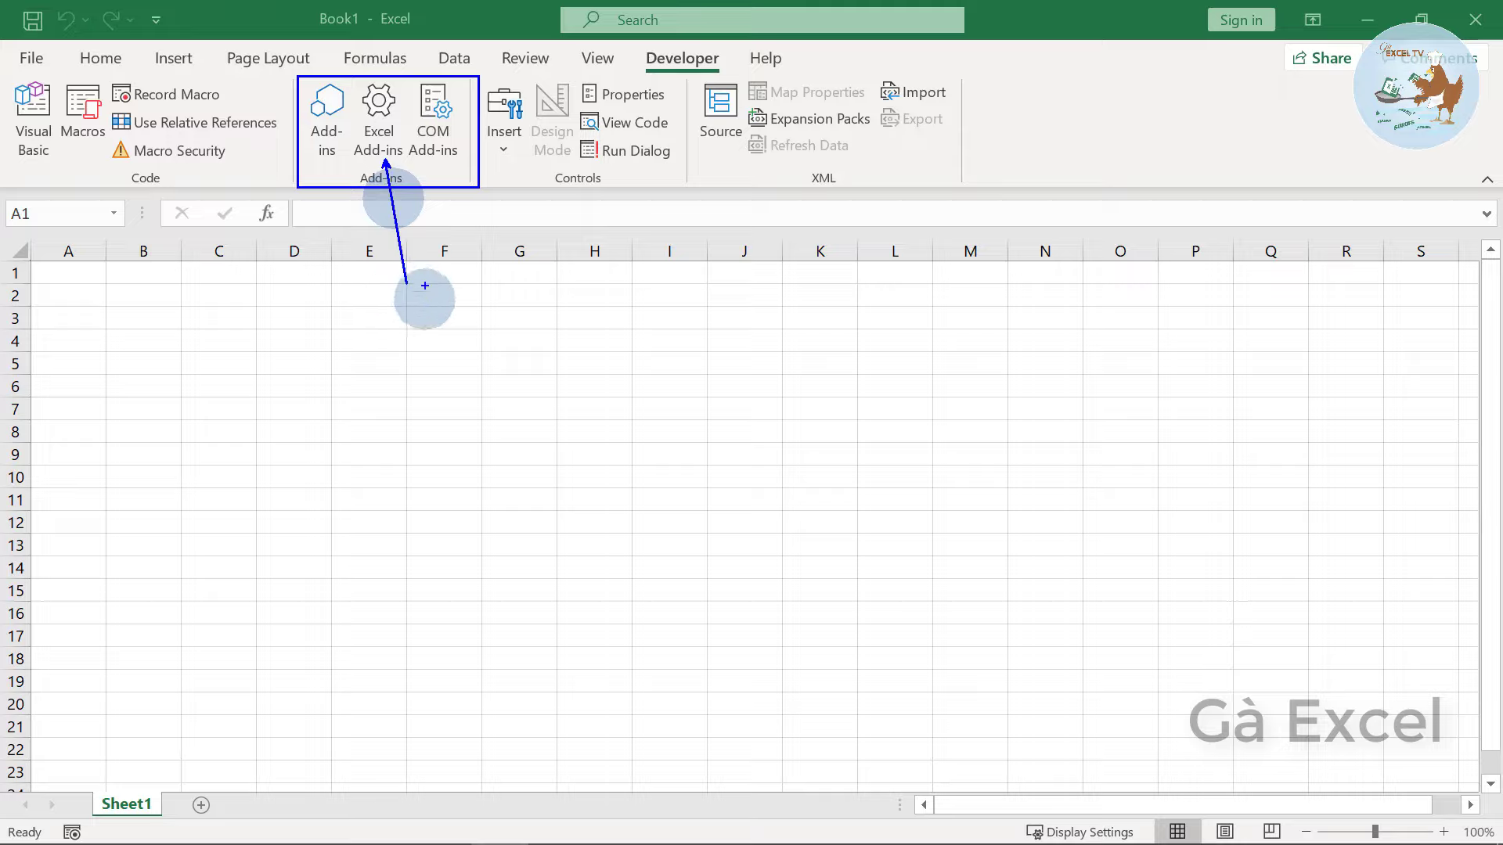
{"action": "left_click", "coordinate": [378, 119]}
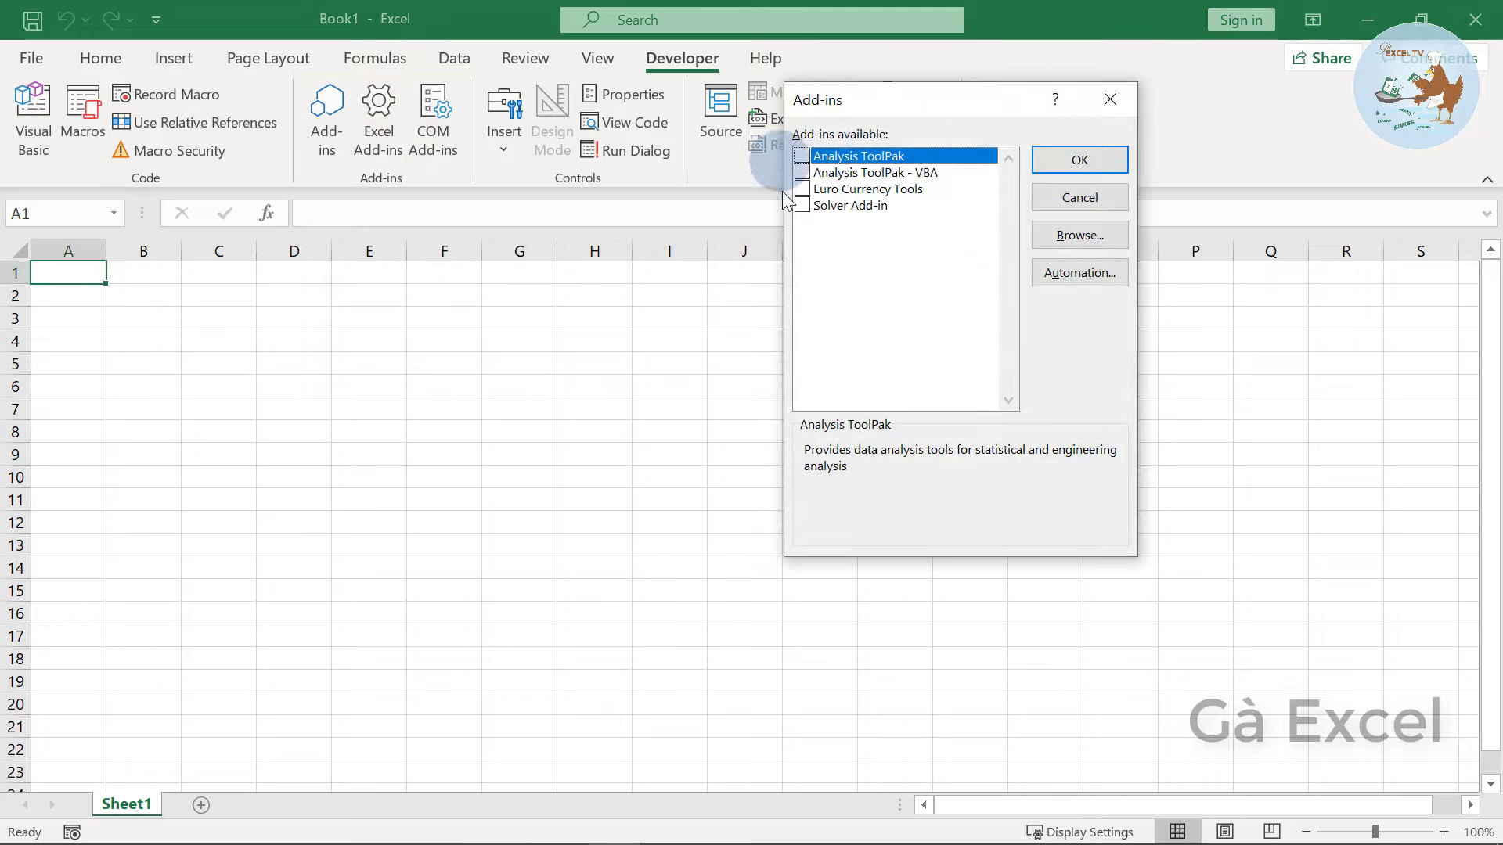
{"action": "left_click", "coordinate": [1124, 105]}
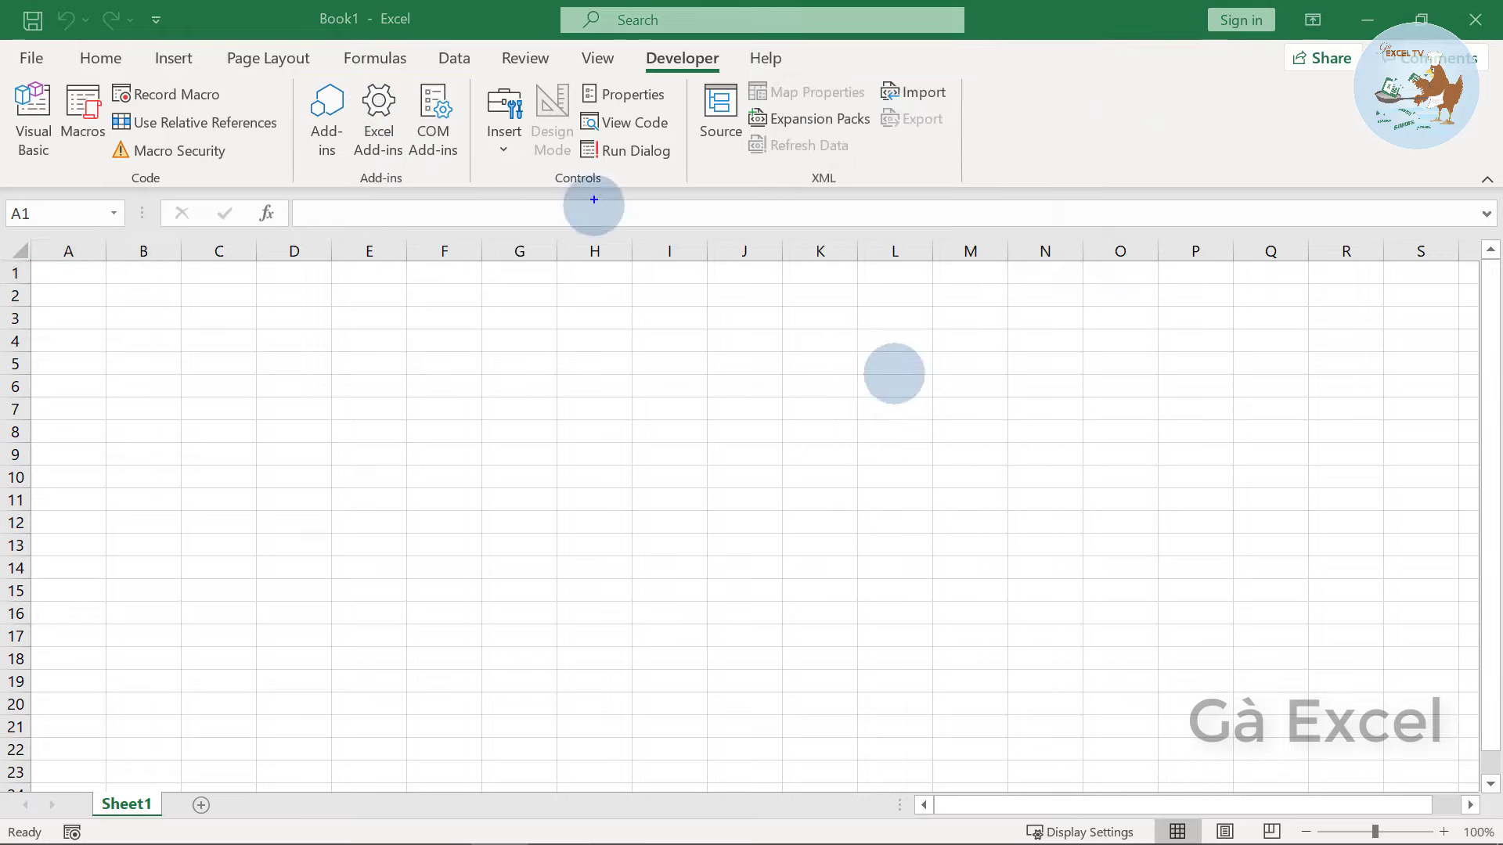
{"action": "left_click_drag", "start_coordinate": [473, 75], "coordinate": [666, 192]}
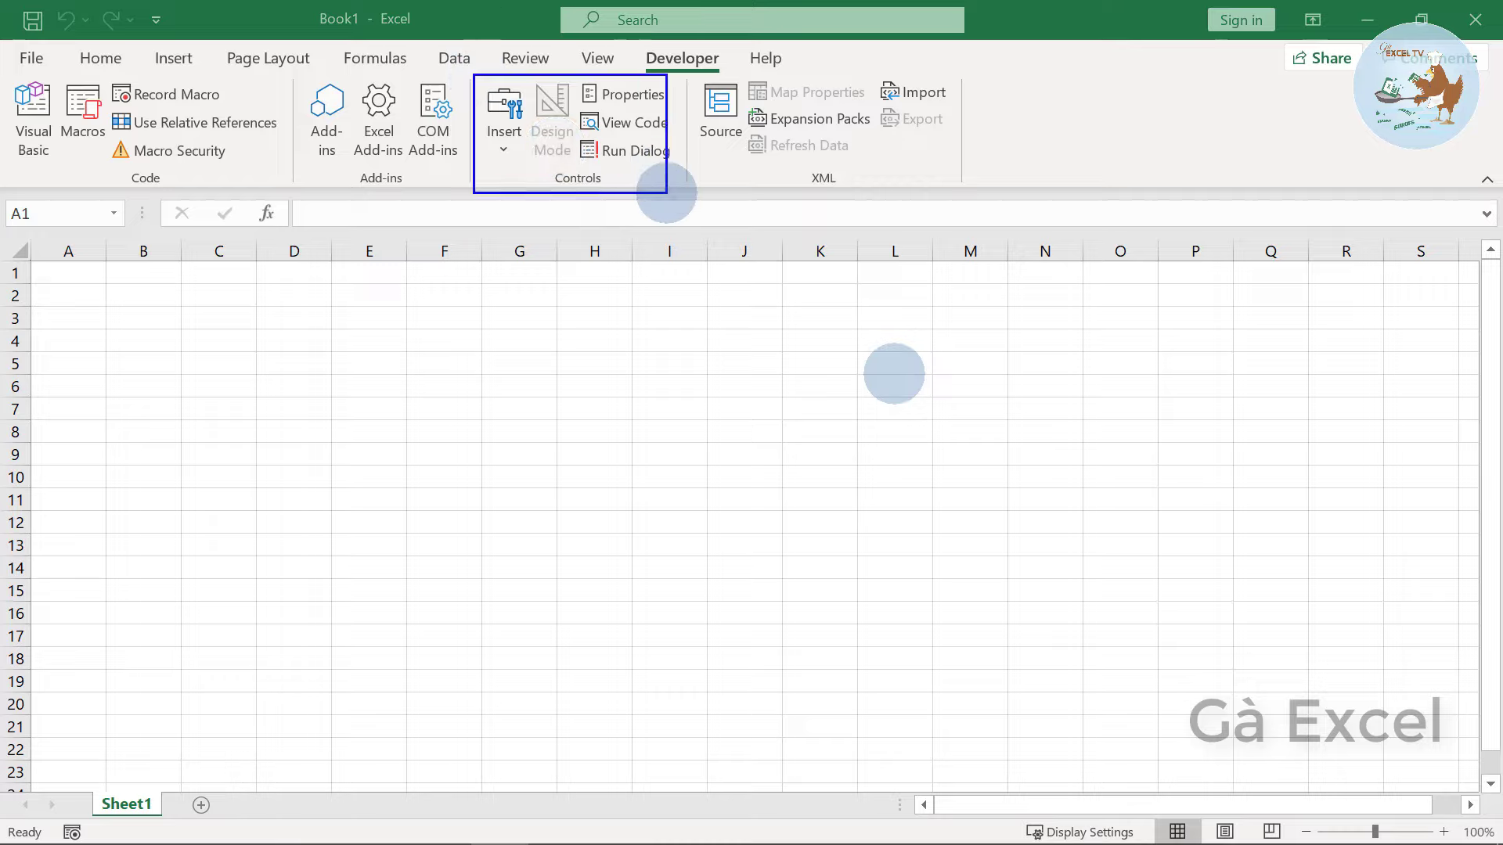
{"action": "left_click_drag", "start_coordinate": [515, 155], "coordinate": [550, 274]}
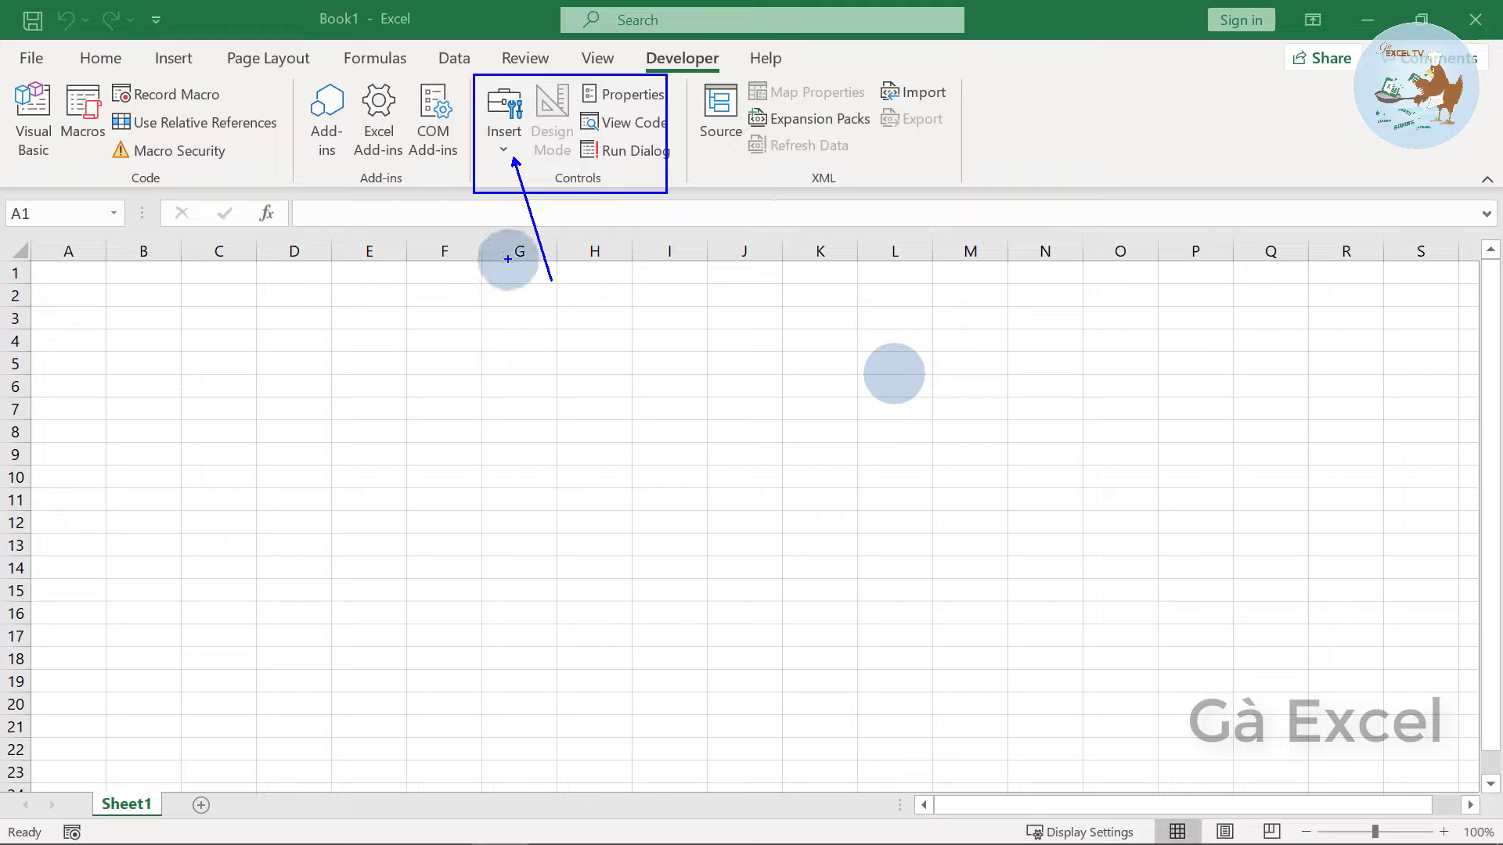
{"action": "left_click", "coordinate": [506, 152]}
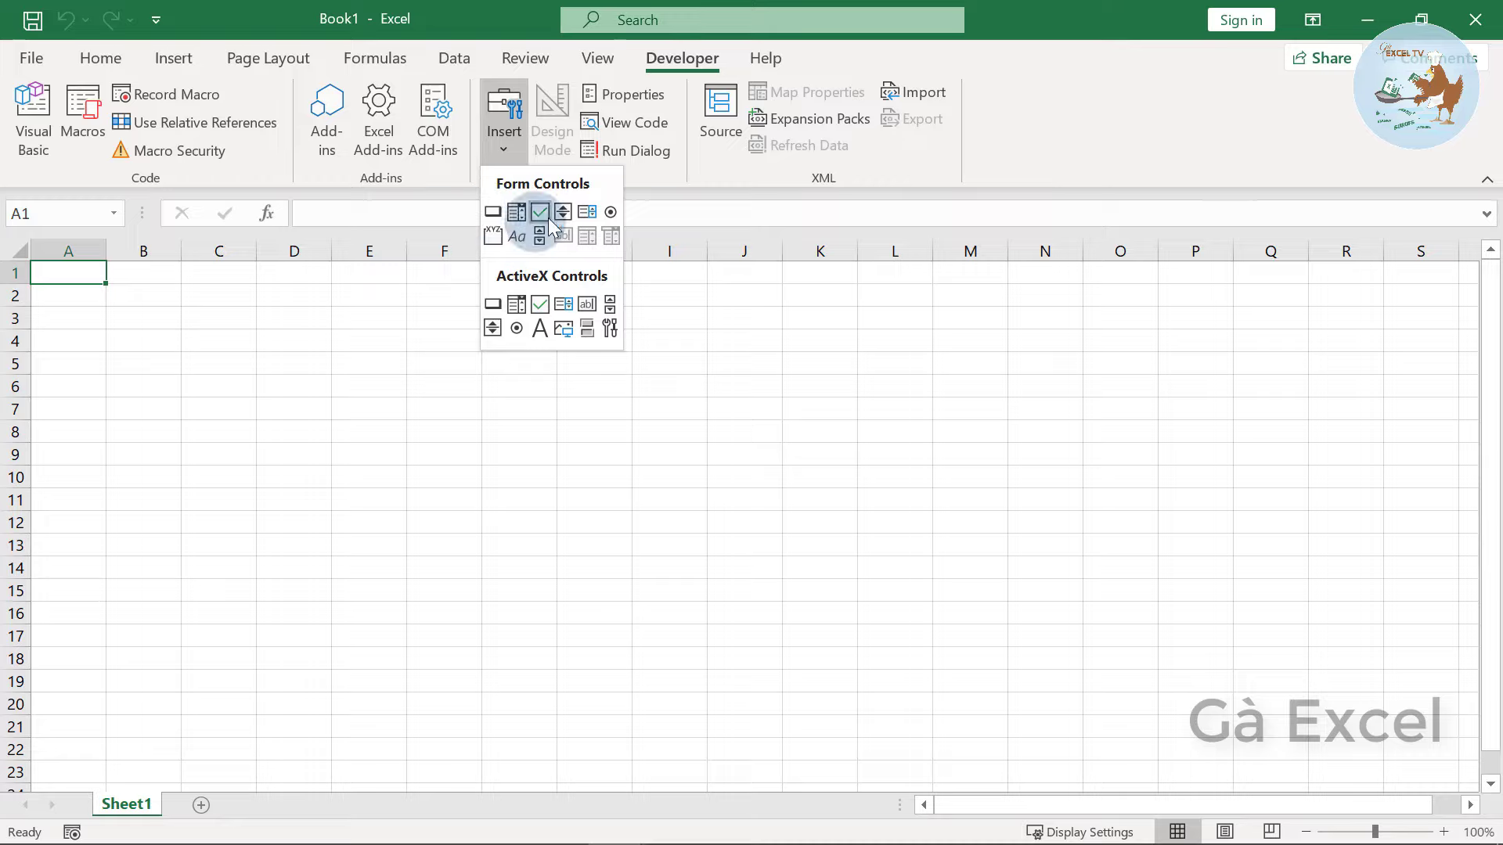
{"action": "left_click", "coordinate": [511, 162]}
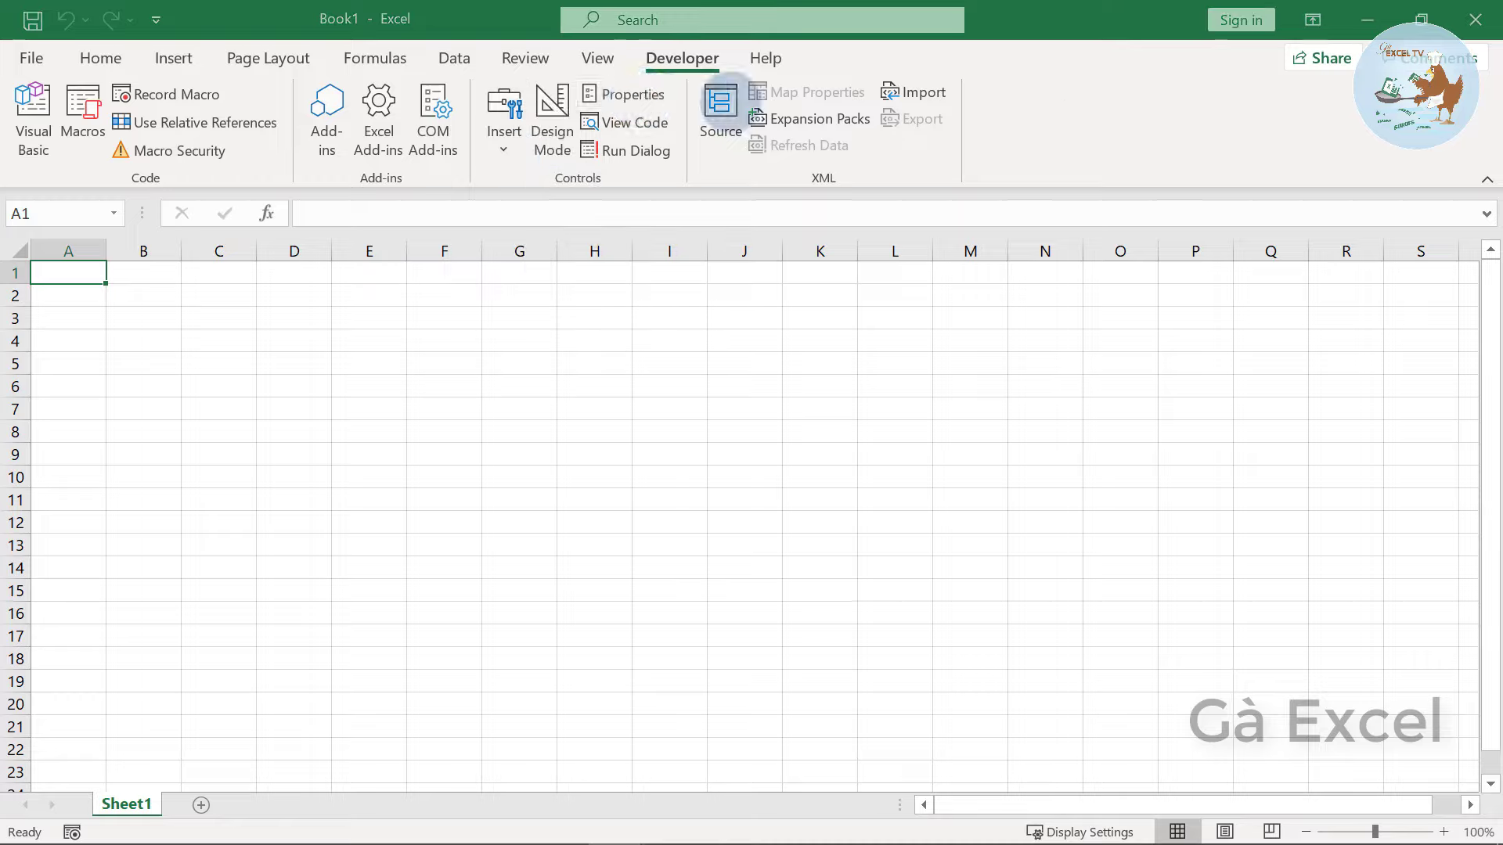
{"action": "left_click_drag", "start_coordinate": [856, 343], "coordinate": [662, 220]}
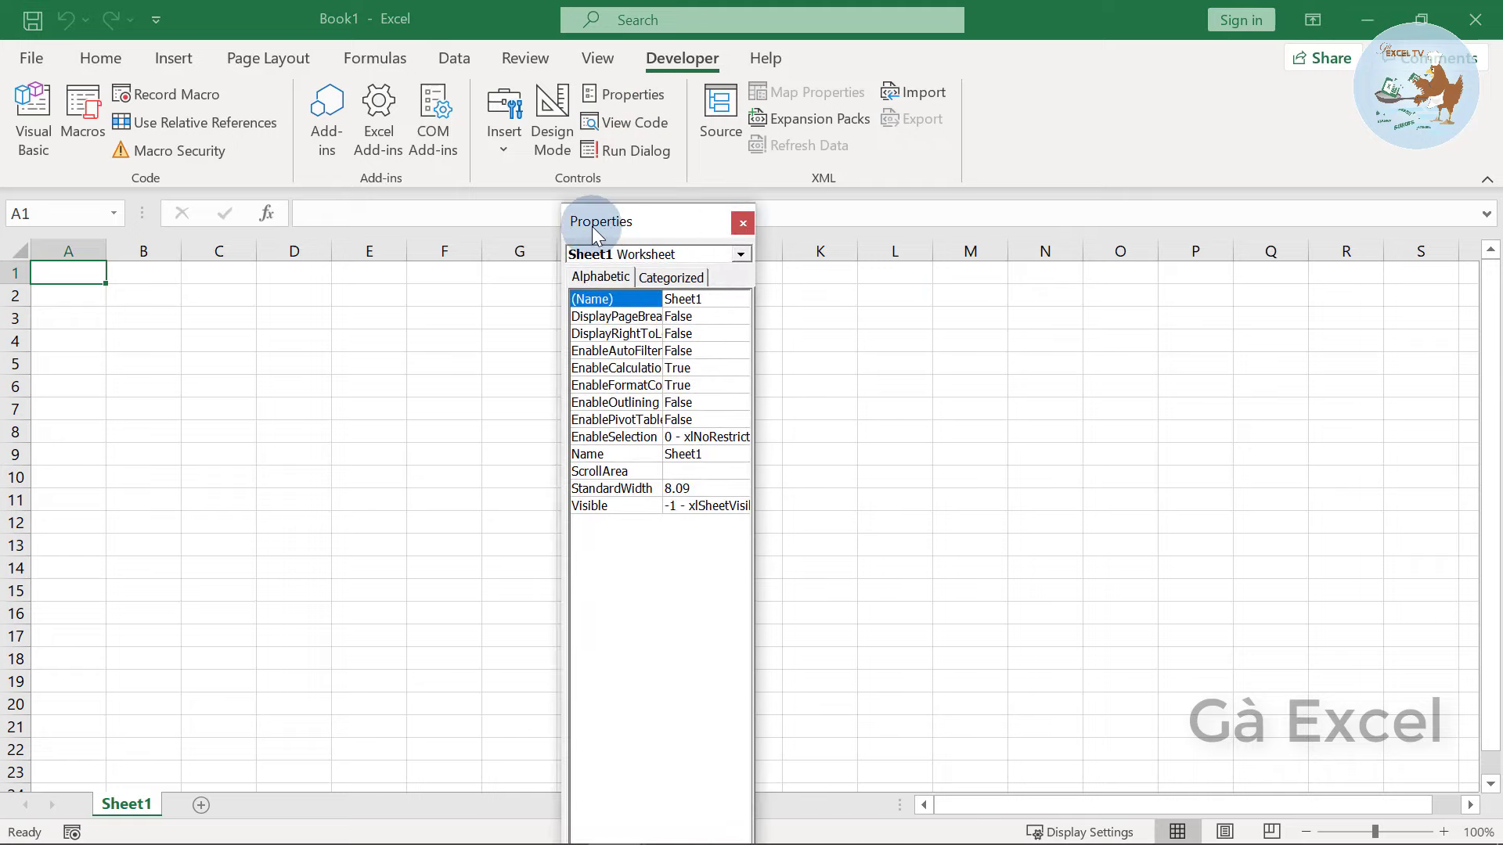
{"action": "left_click", "coordinate": [744, 224]}
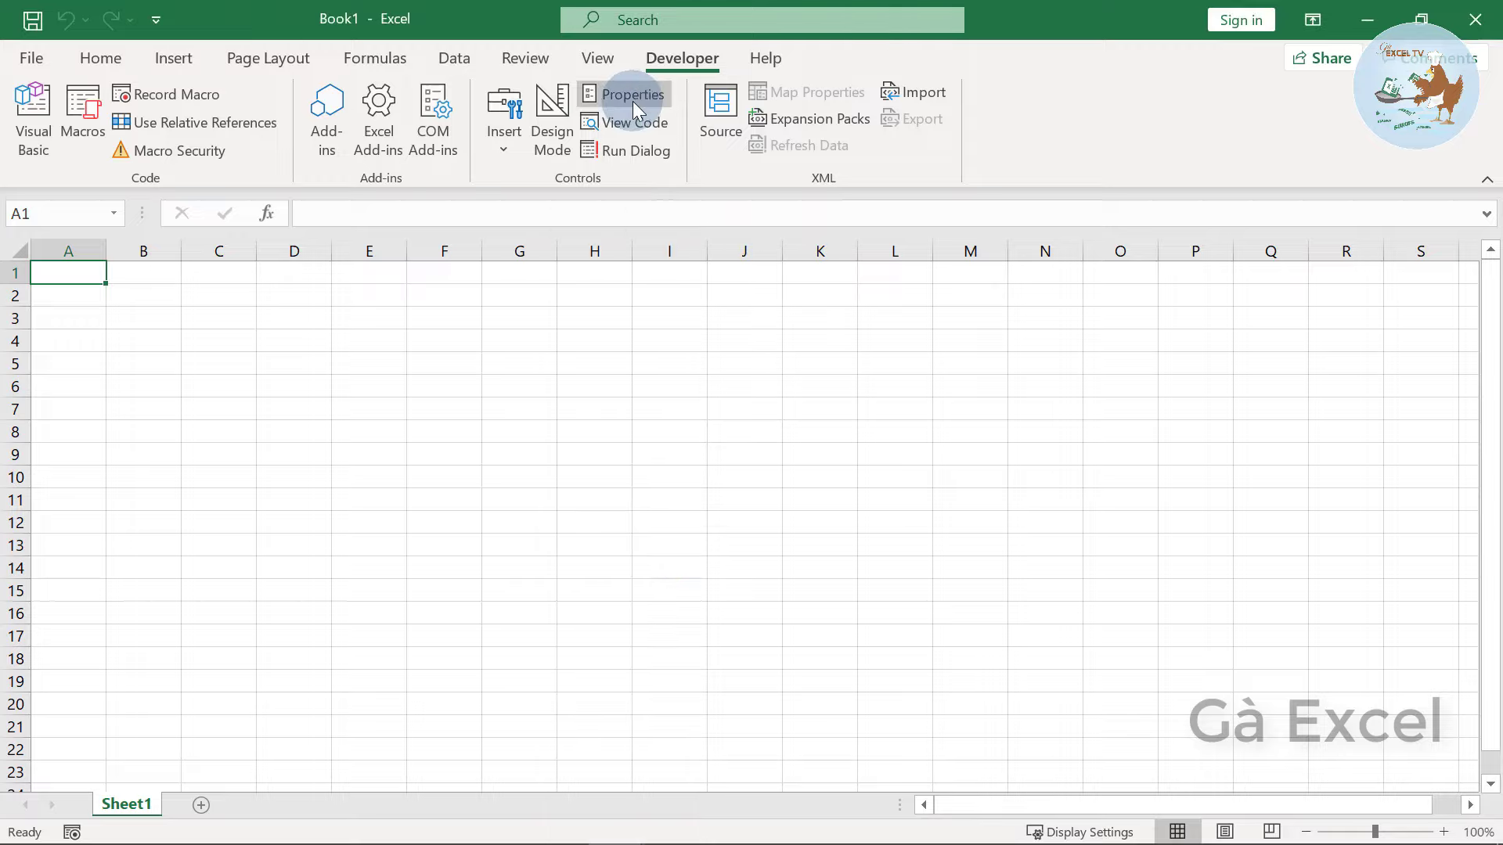
{"action": "left_click", "coordinate": [603, 133]}
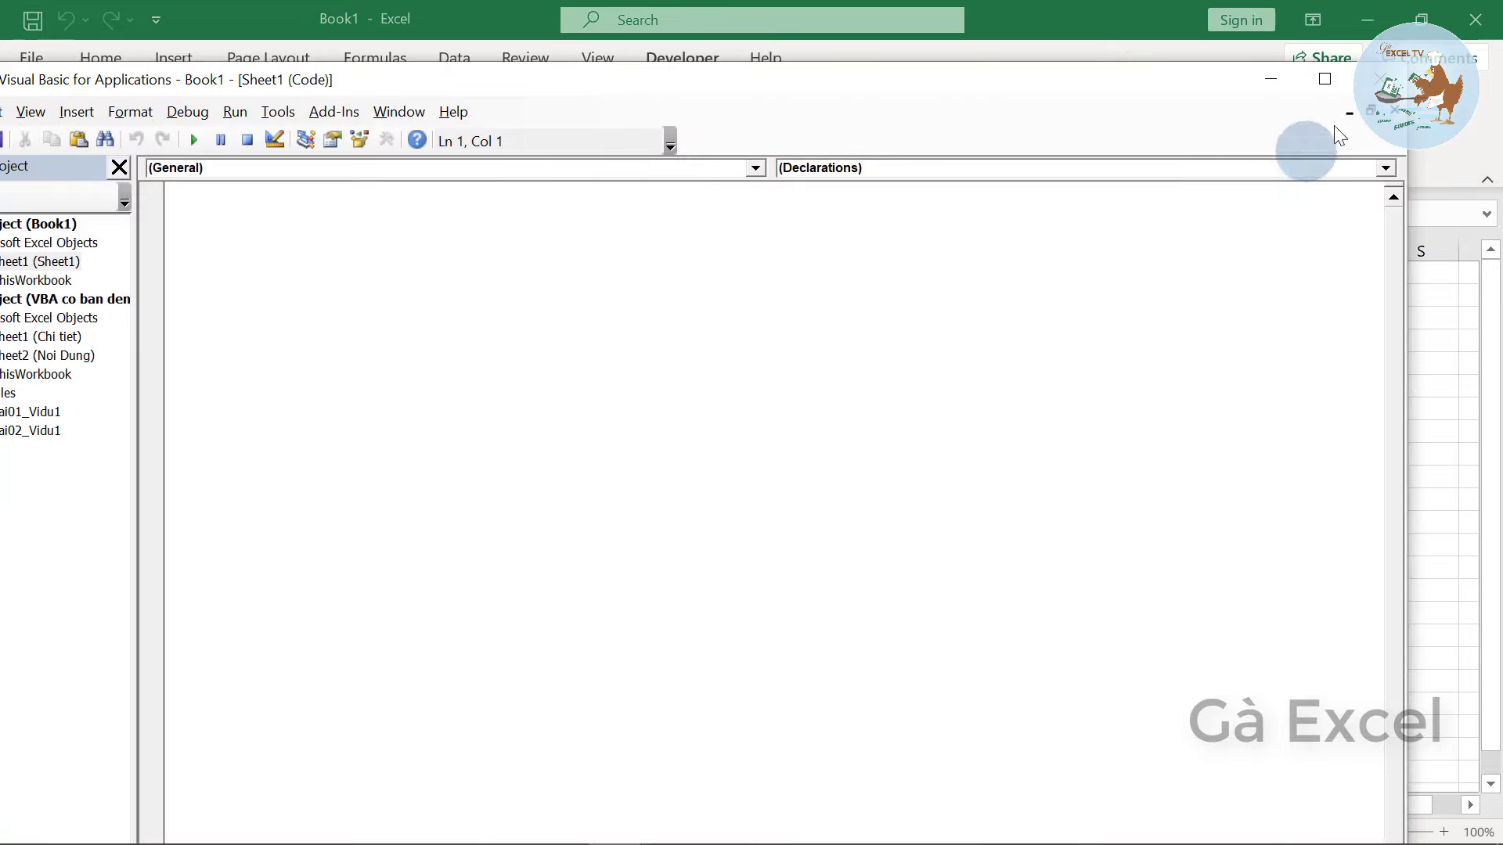
{"action": "left_click", "coordinate": [1377, 79]}
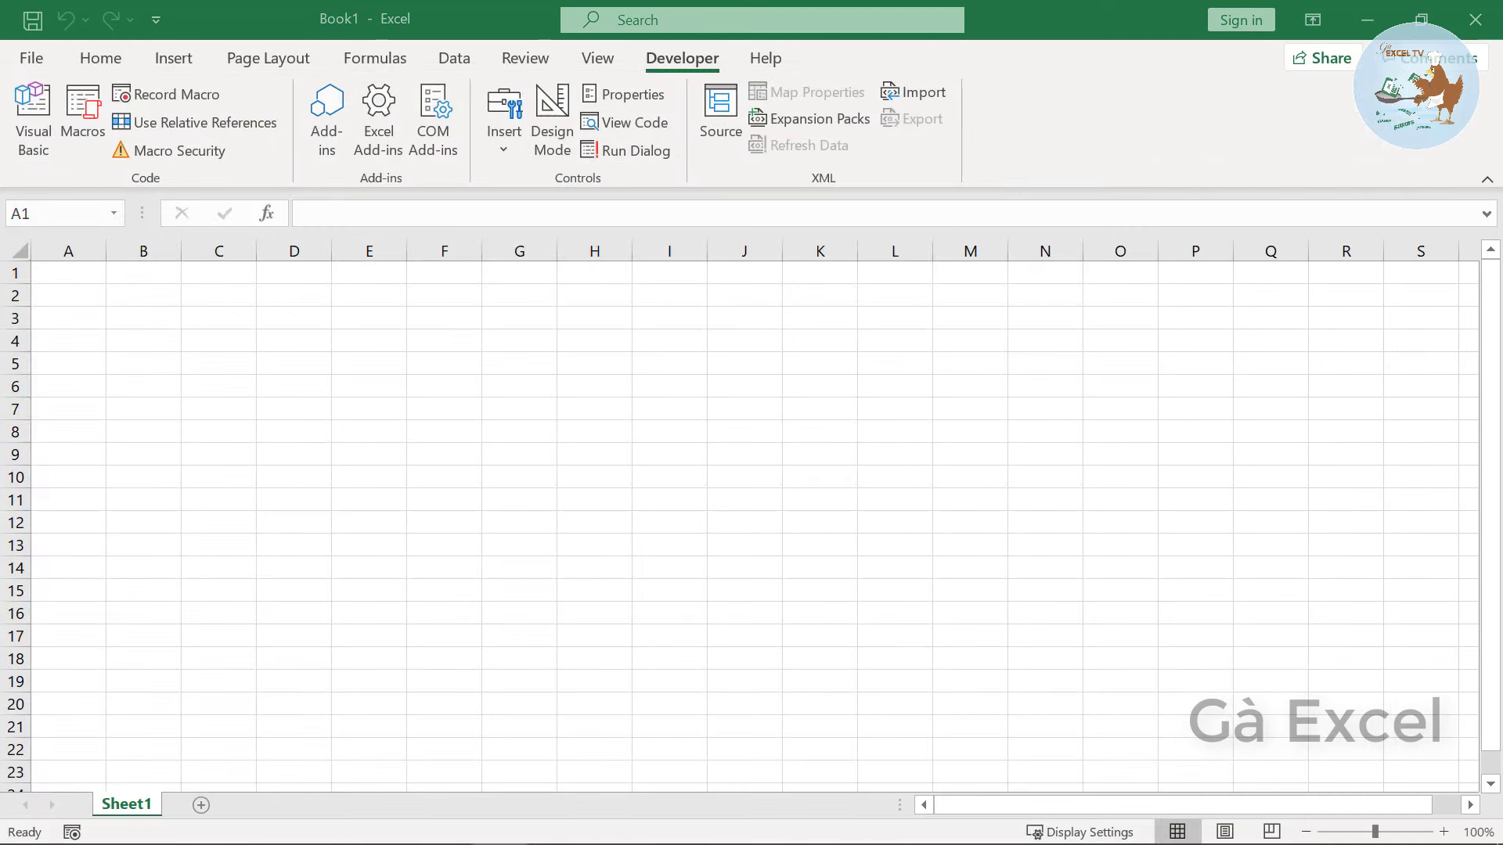
{"action": "left_click", "coordinate": [691, 58]}
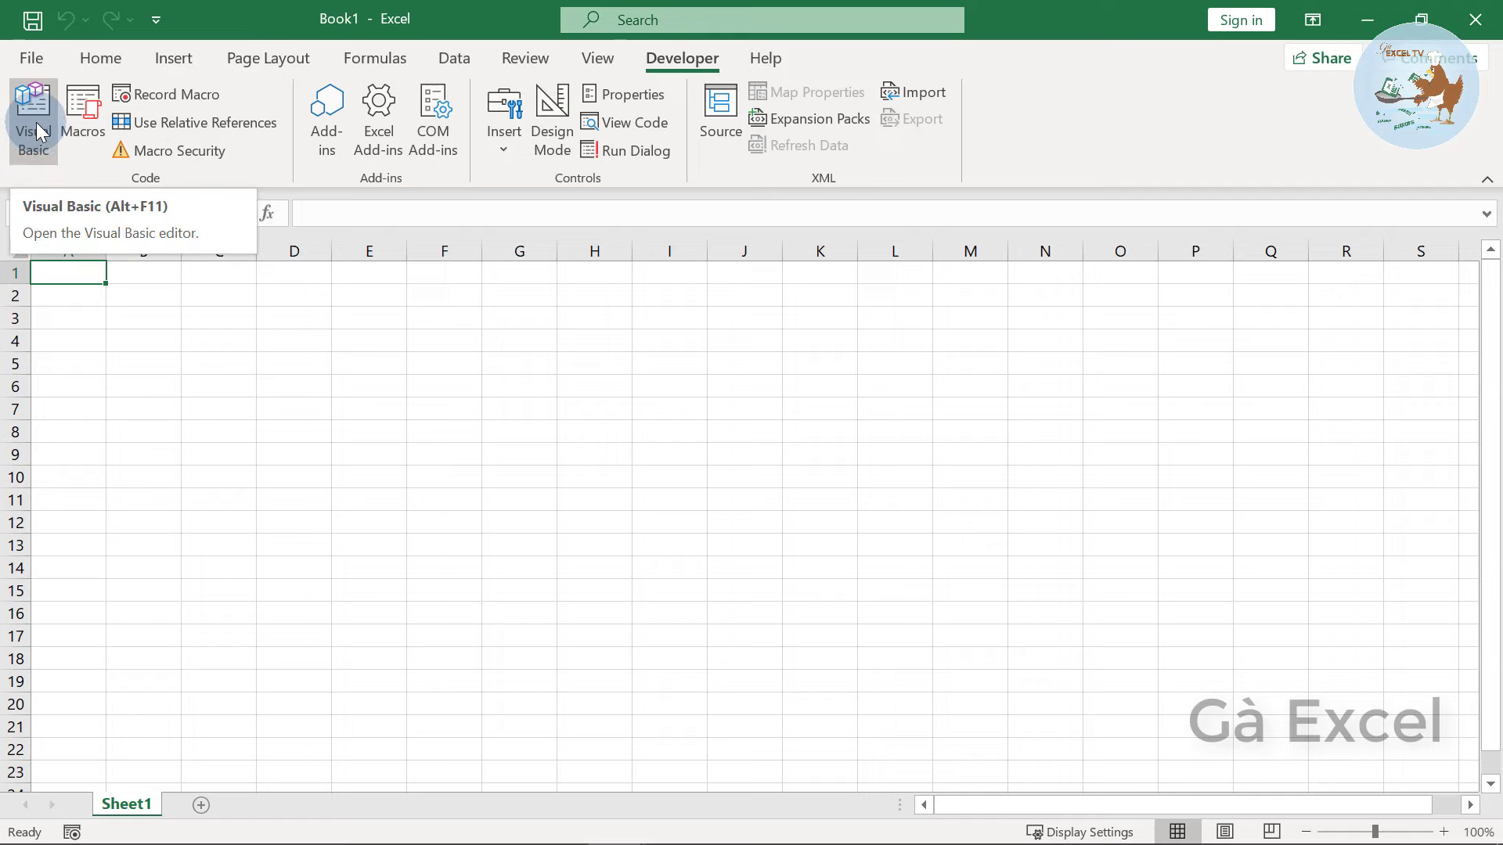
{"action": "left_click", "coordinate": [36, 125]}
{"action": "left_click_drag", "start_coordinate": [365, 82], "coordinate": [609, 76]}
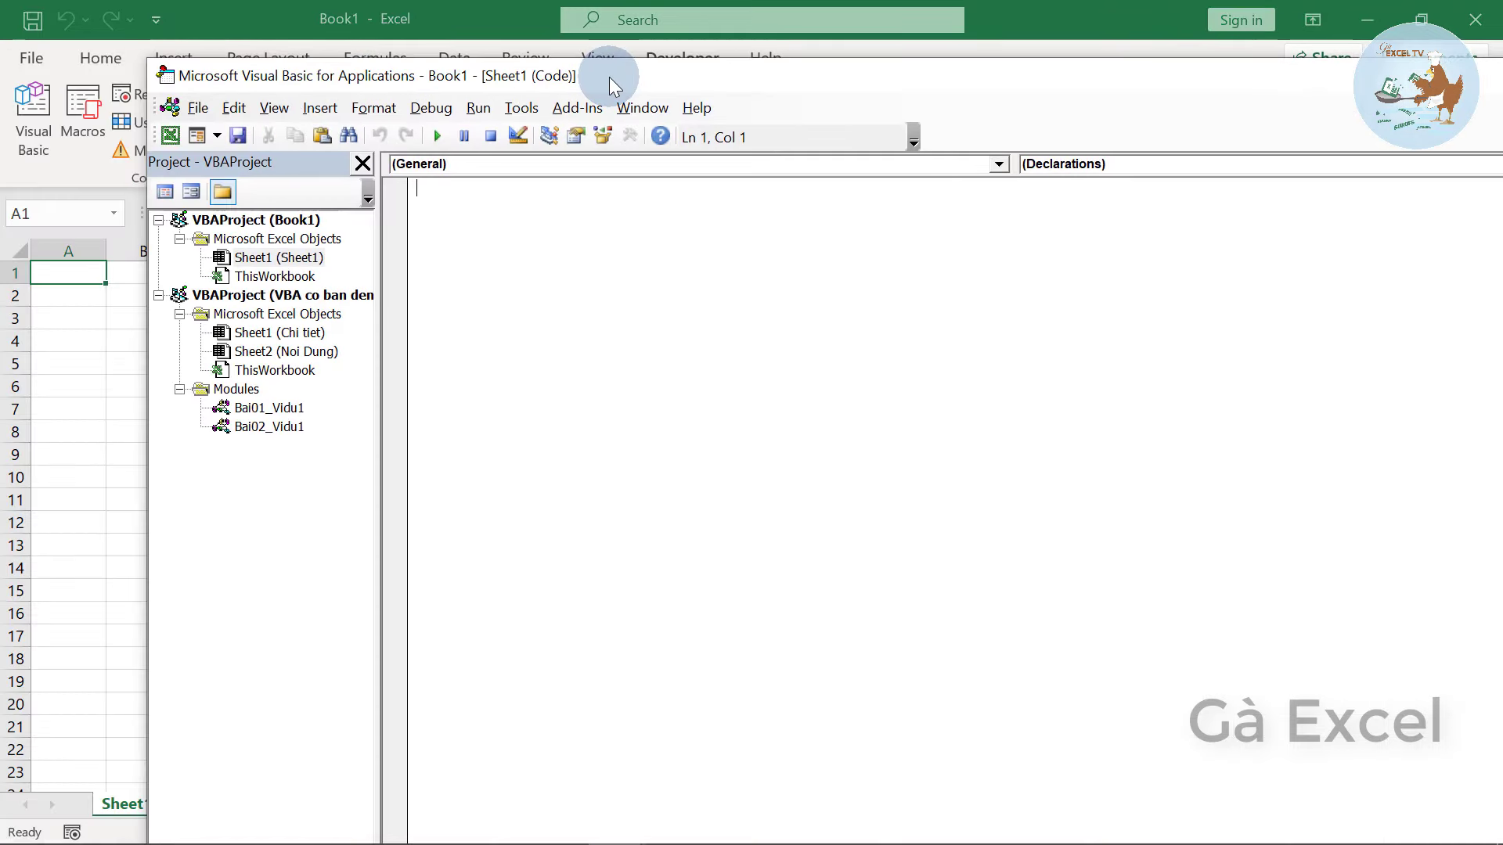
{"action": "double_click", "coordinate": [681, 72]}
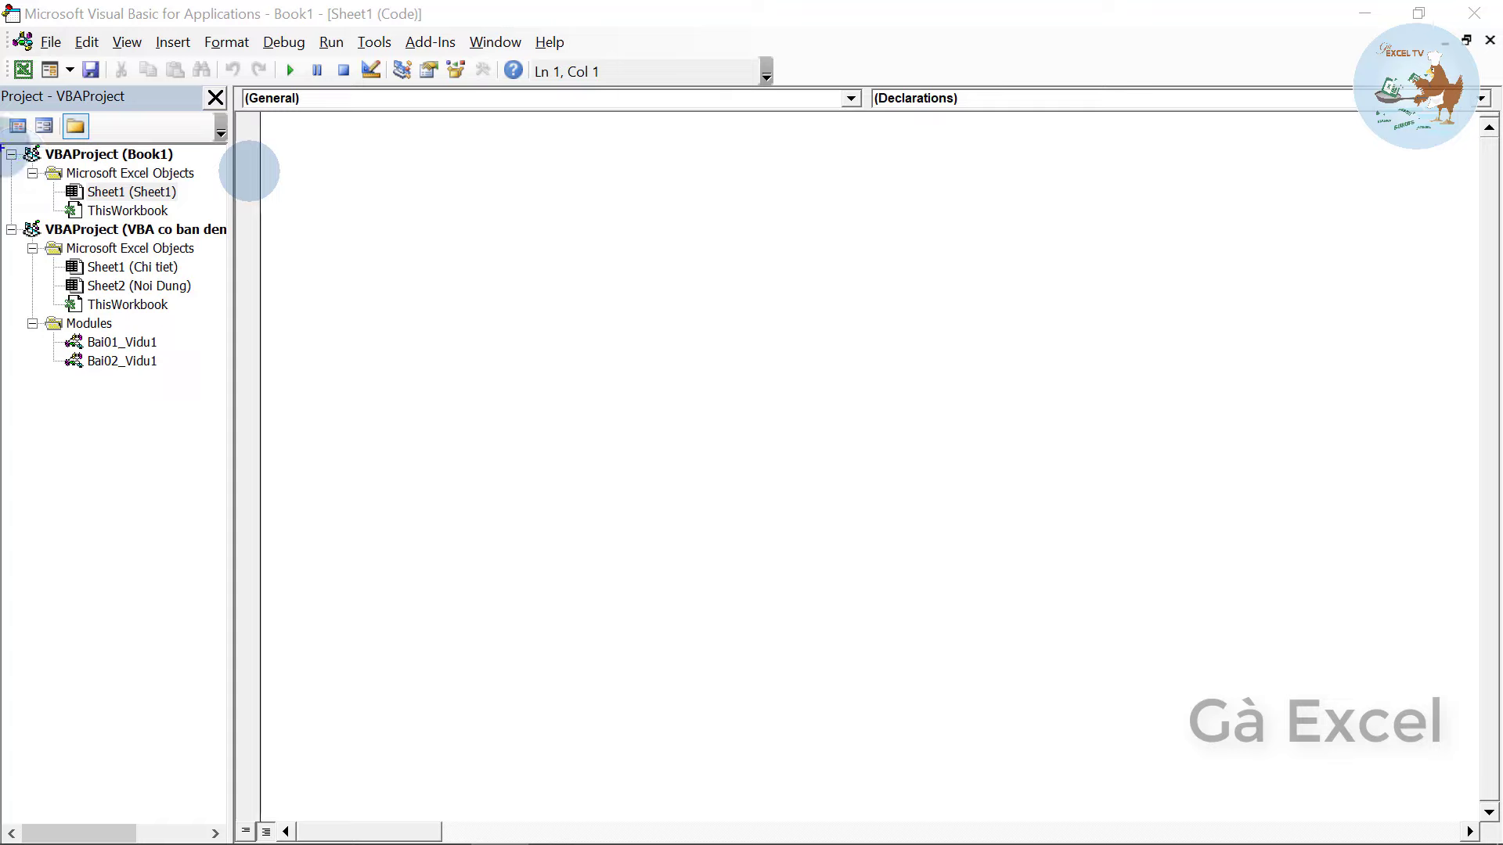
{"action": "left_click", "coordinate": [108, 154]}
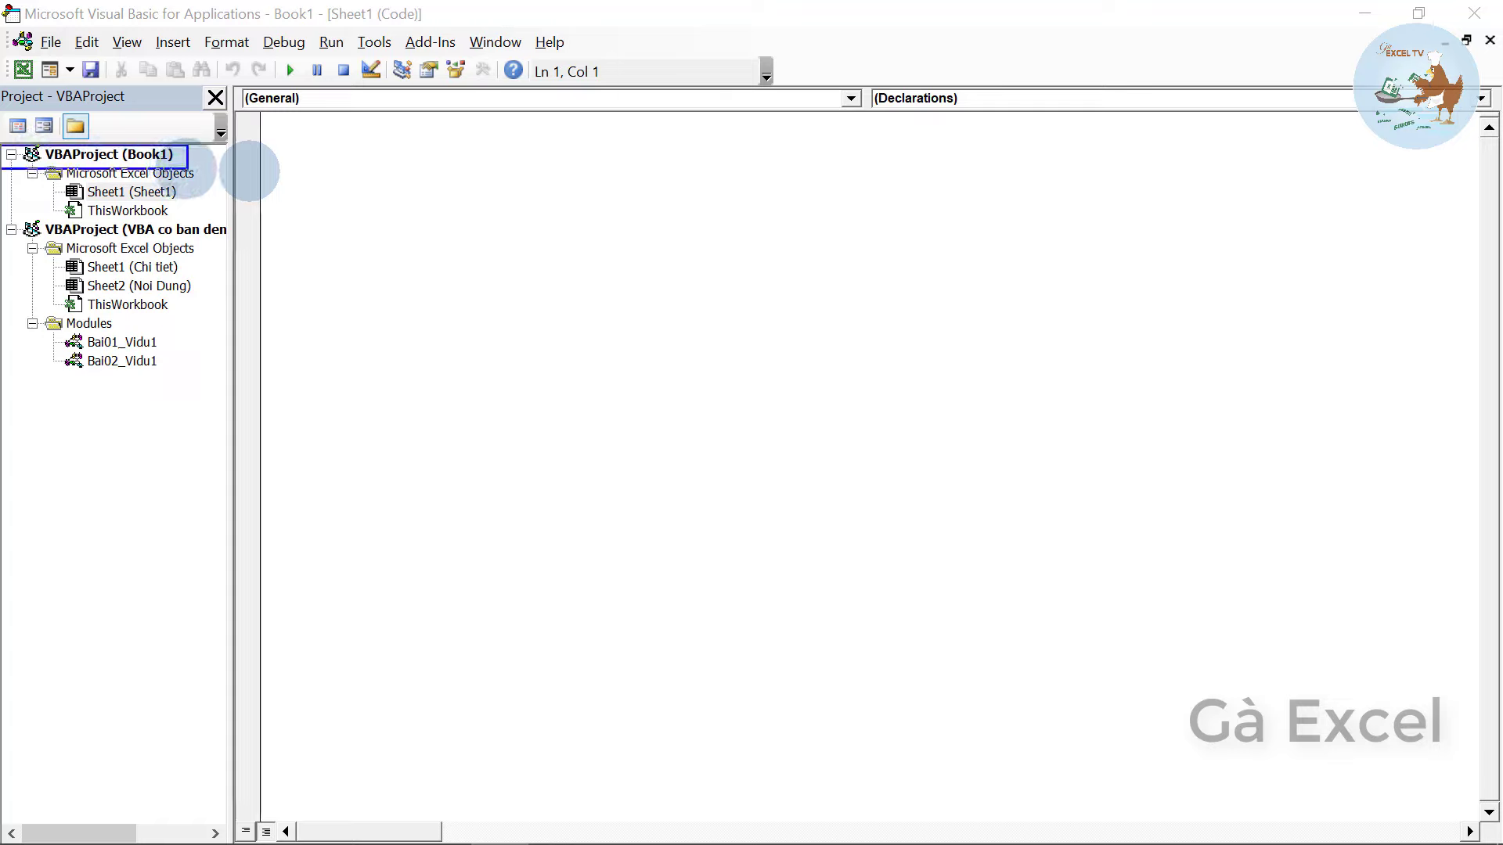
{"action": "mouse_move", "coordinate": [137, 91]}
{"action": "left_mouse_down"}
{"action": "mouse_move", "coordinate": [49, 102]}
{"action": "mouse_move", "coordinate": [139, 100]}
{"action": "left_mouse_up"}
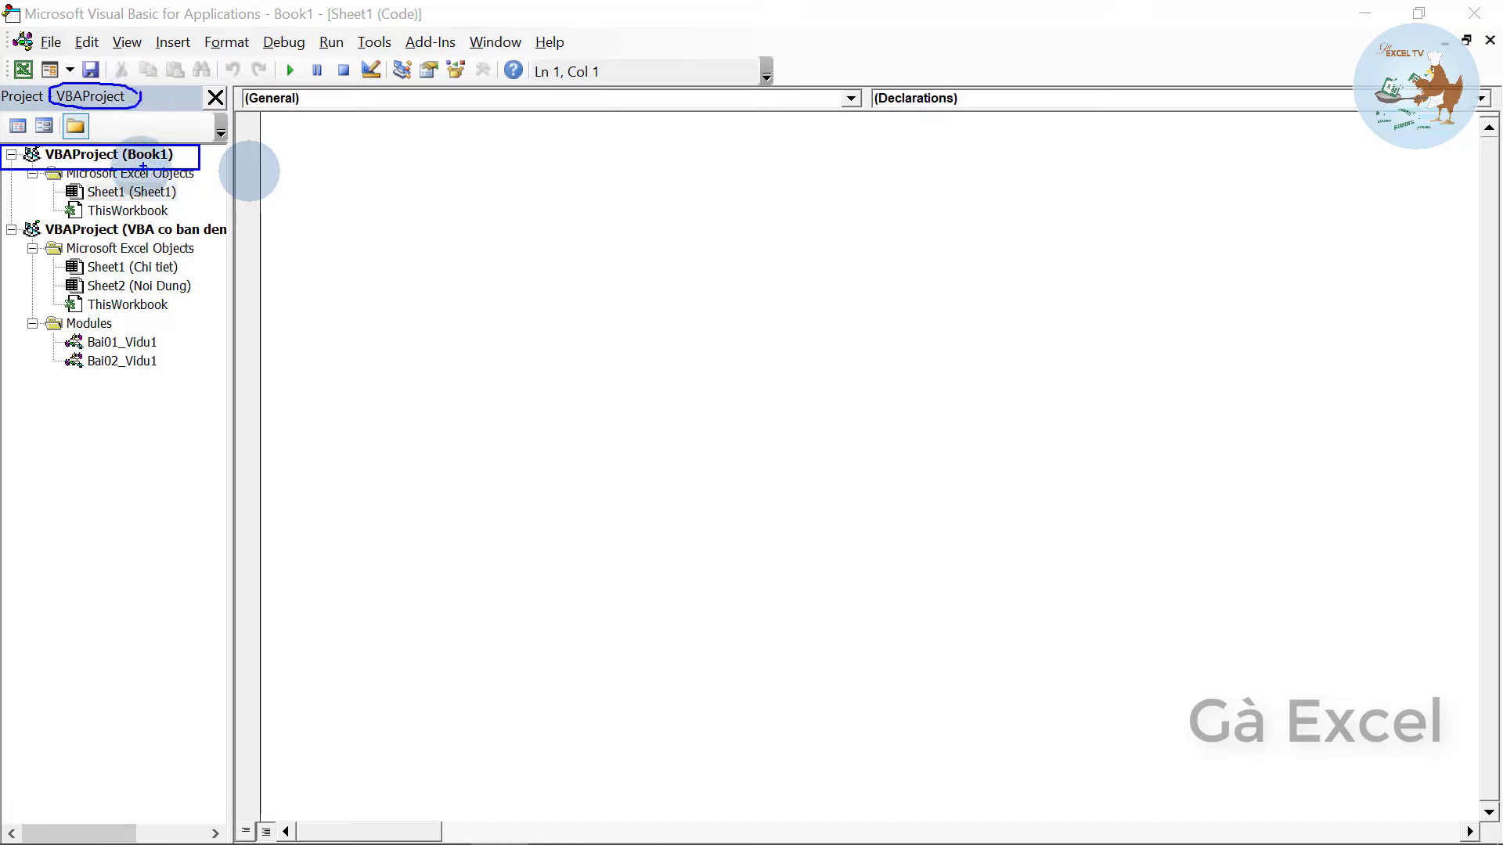
{"action": "left_click_drag", "start_coordinate": [4, 219], "coordinate": [235, 244]}
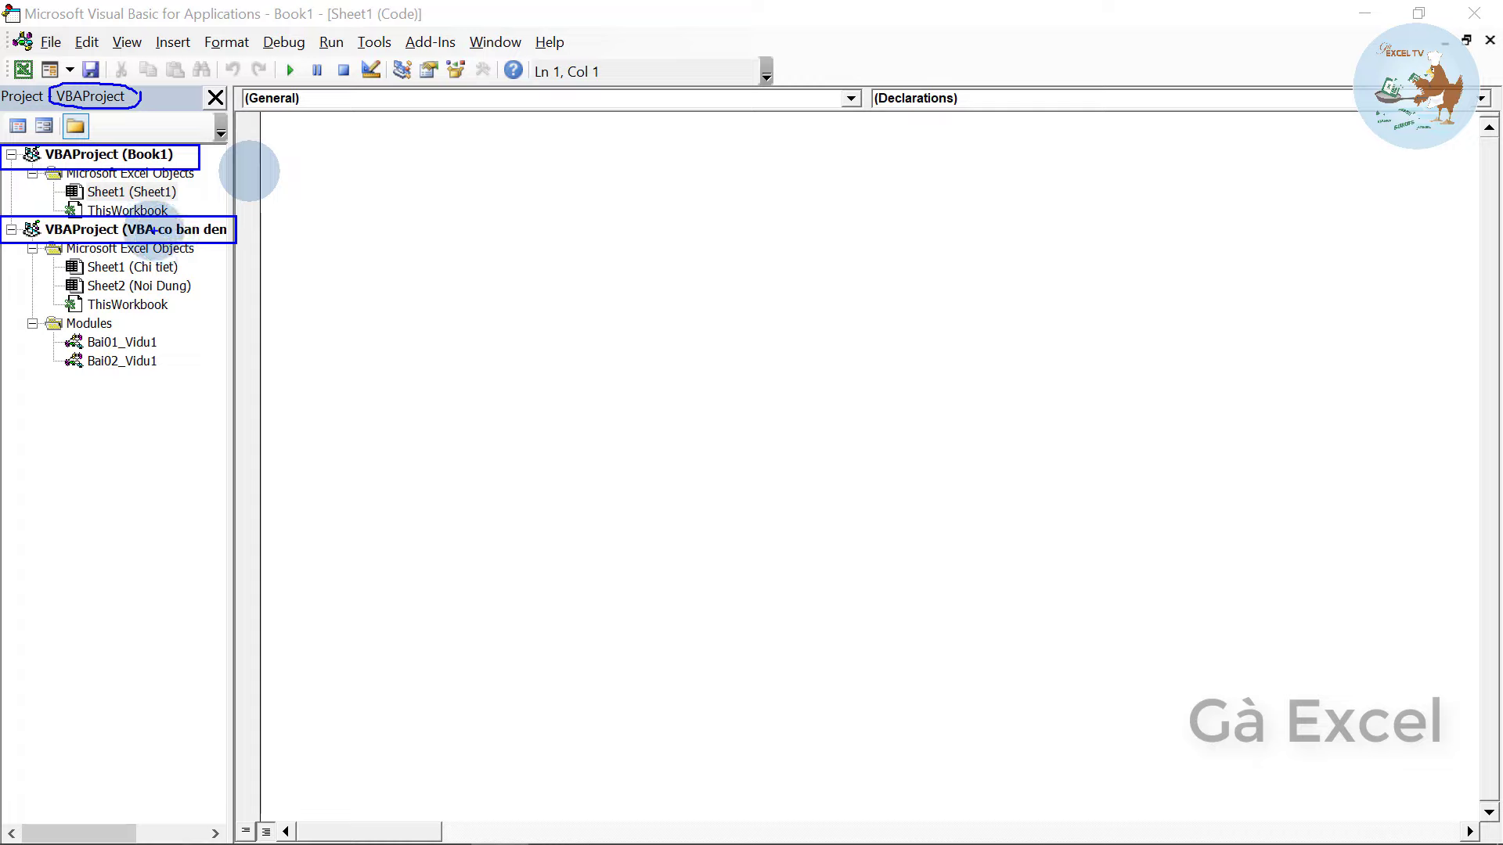
{"action": "left_click_drag", "start_coordinate": [4, 393], "coordinate": [221, 418]}
{"action": "mouse_move", "coordinate": [9, 514]}
{"action": "left_mouse_down"}
{"action": "mouse_move", "coordinate": [235, 567]}
{"action": "mouse_move", "coordinate": [214, 542]}
{"action": "left_mouse_up"}
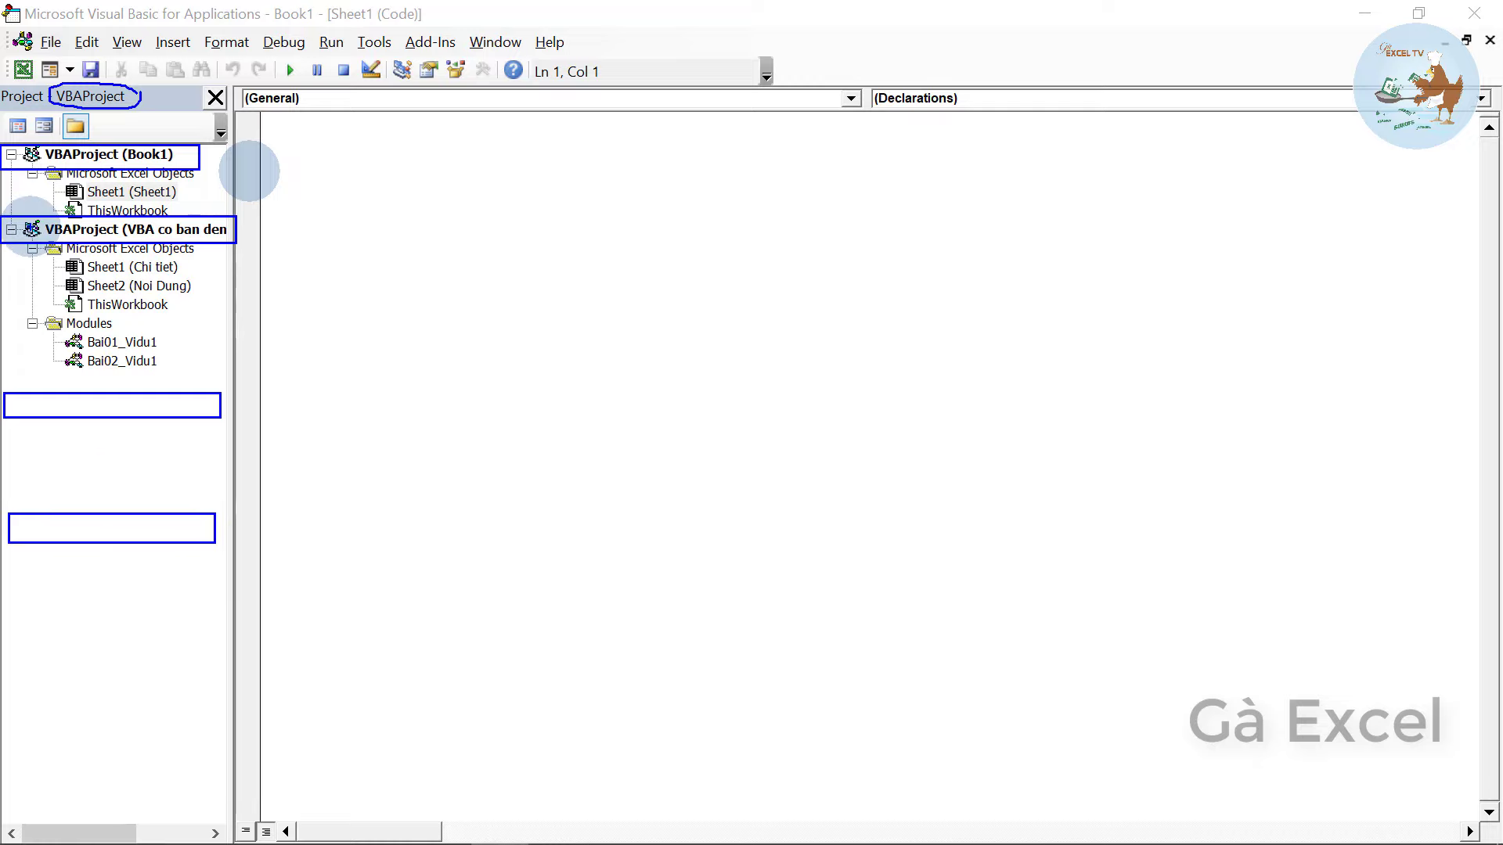
{"action": "key", "text": "Escape"}
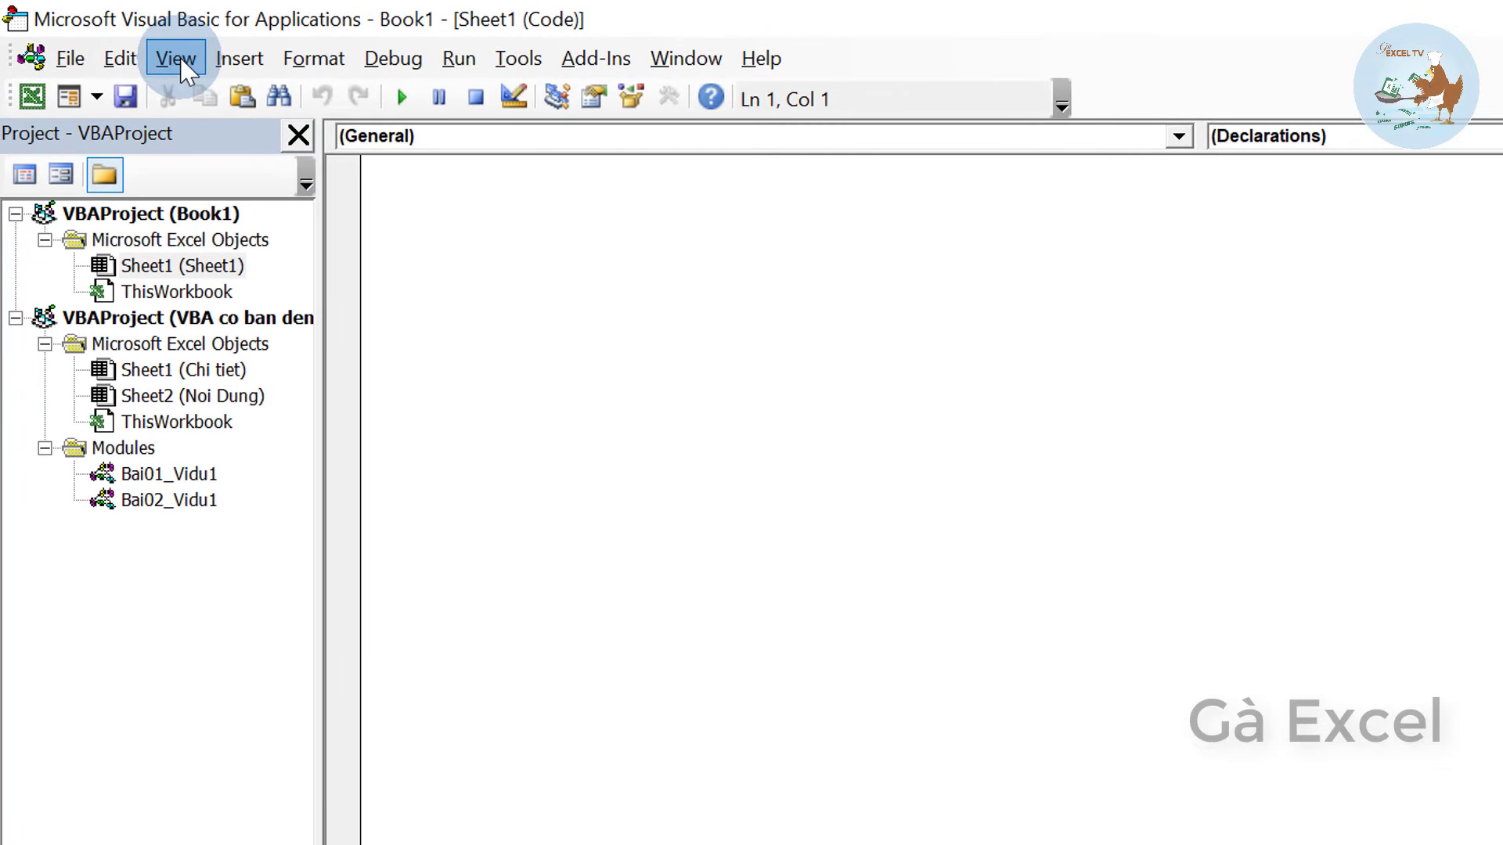
- Show the Immediate window from the View menu, then close it
{"action": "left_click", "coordinate": [175, 60]}
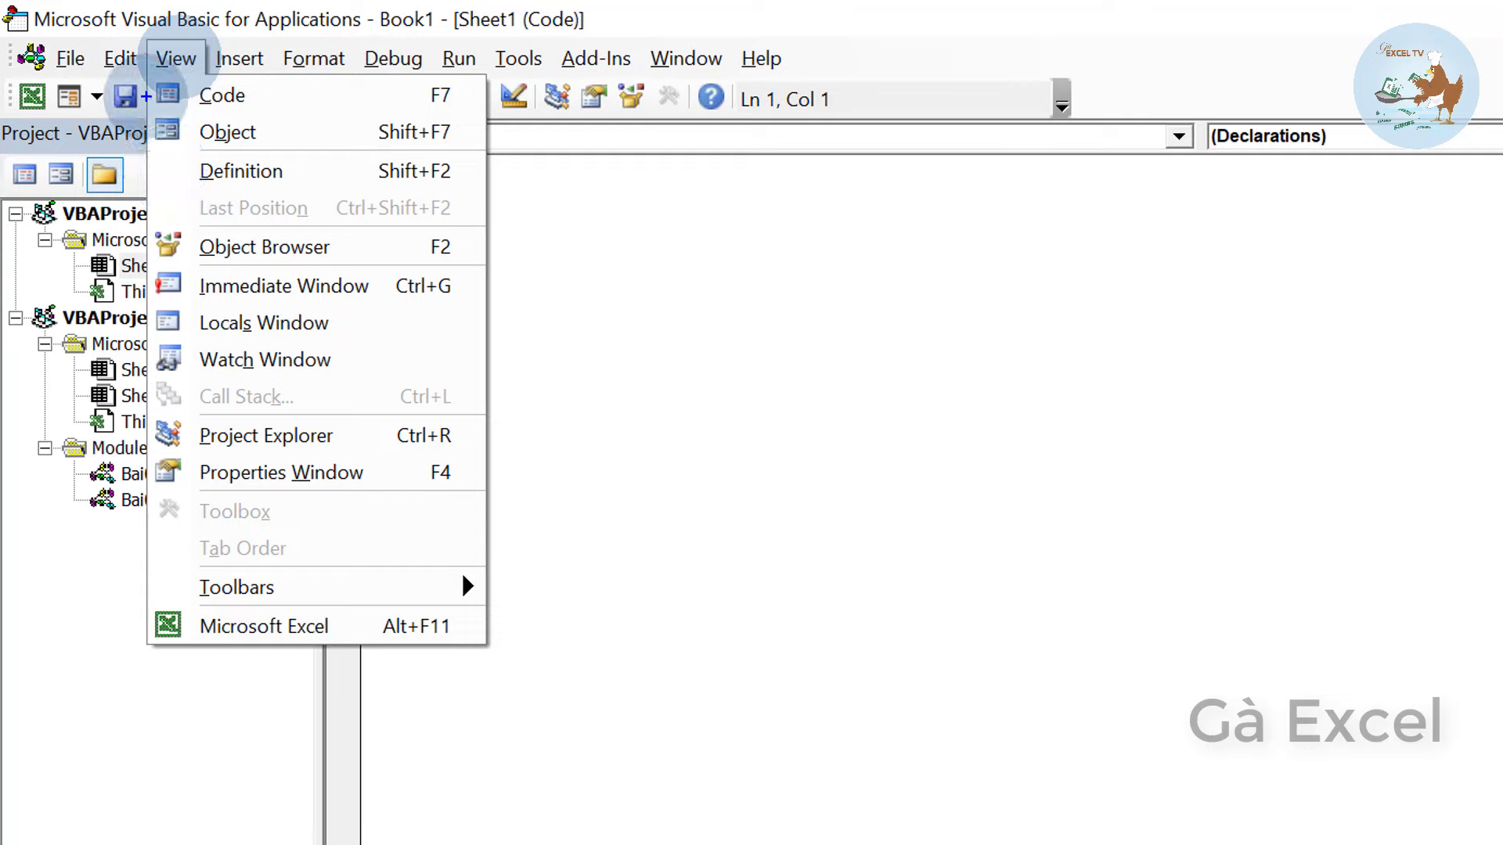
{"action": "mouse_move", "coordinate": [147, 97]}
{"action": "left_mouse_down"}
{"action": "mouse_move", "coordinate": [479, 640]}
{"action": "mouse_move", "coordinate": [478, 587]}
{"action": "left_mouse_up"}
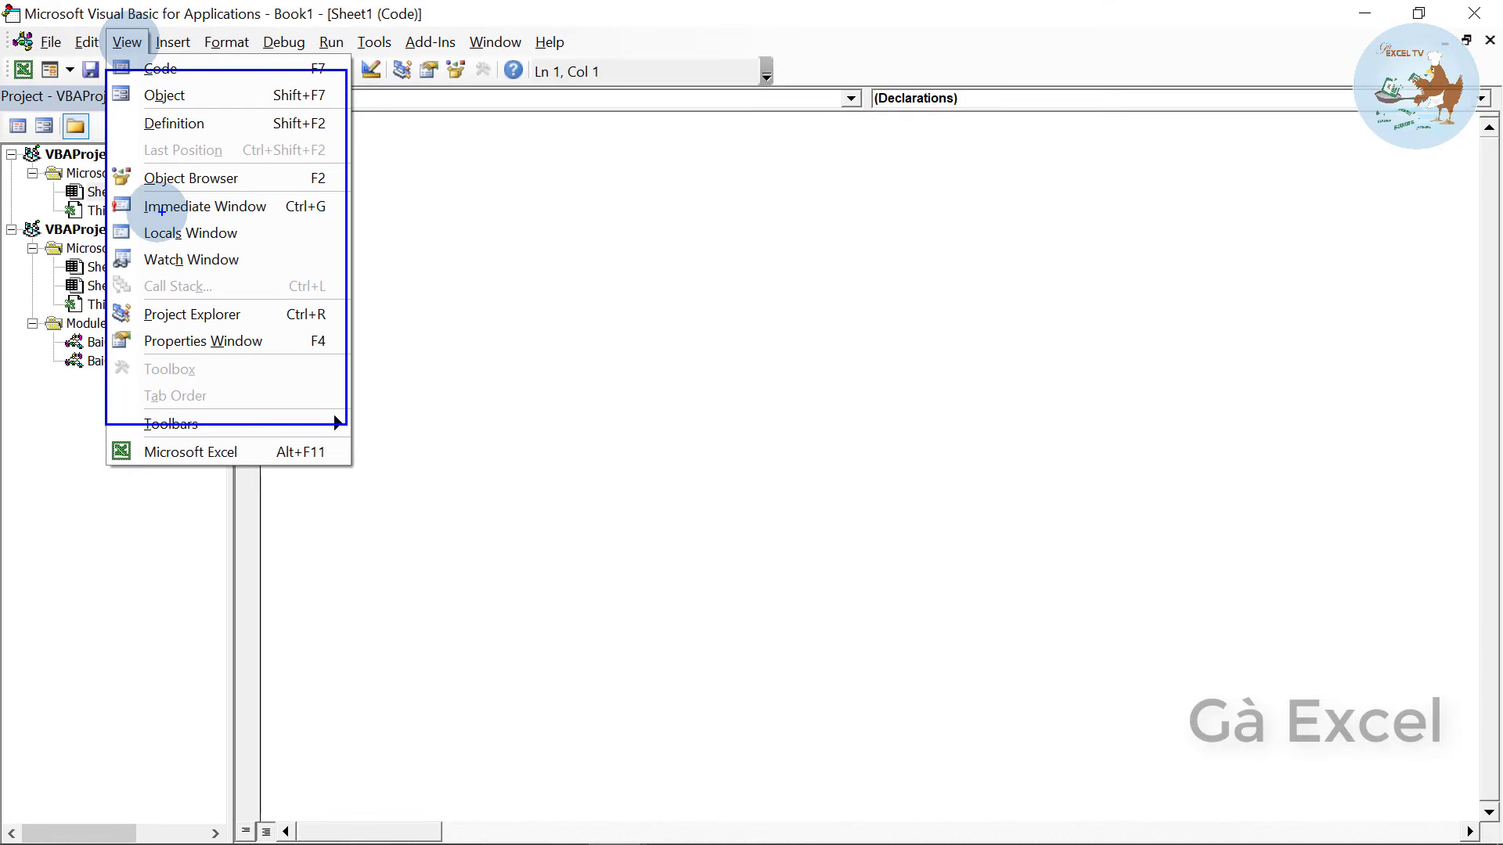
{"action": "key", "text": "Escape"}
{"action": "left_click", "coordinate": [129, 43]}
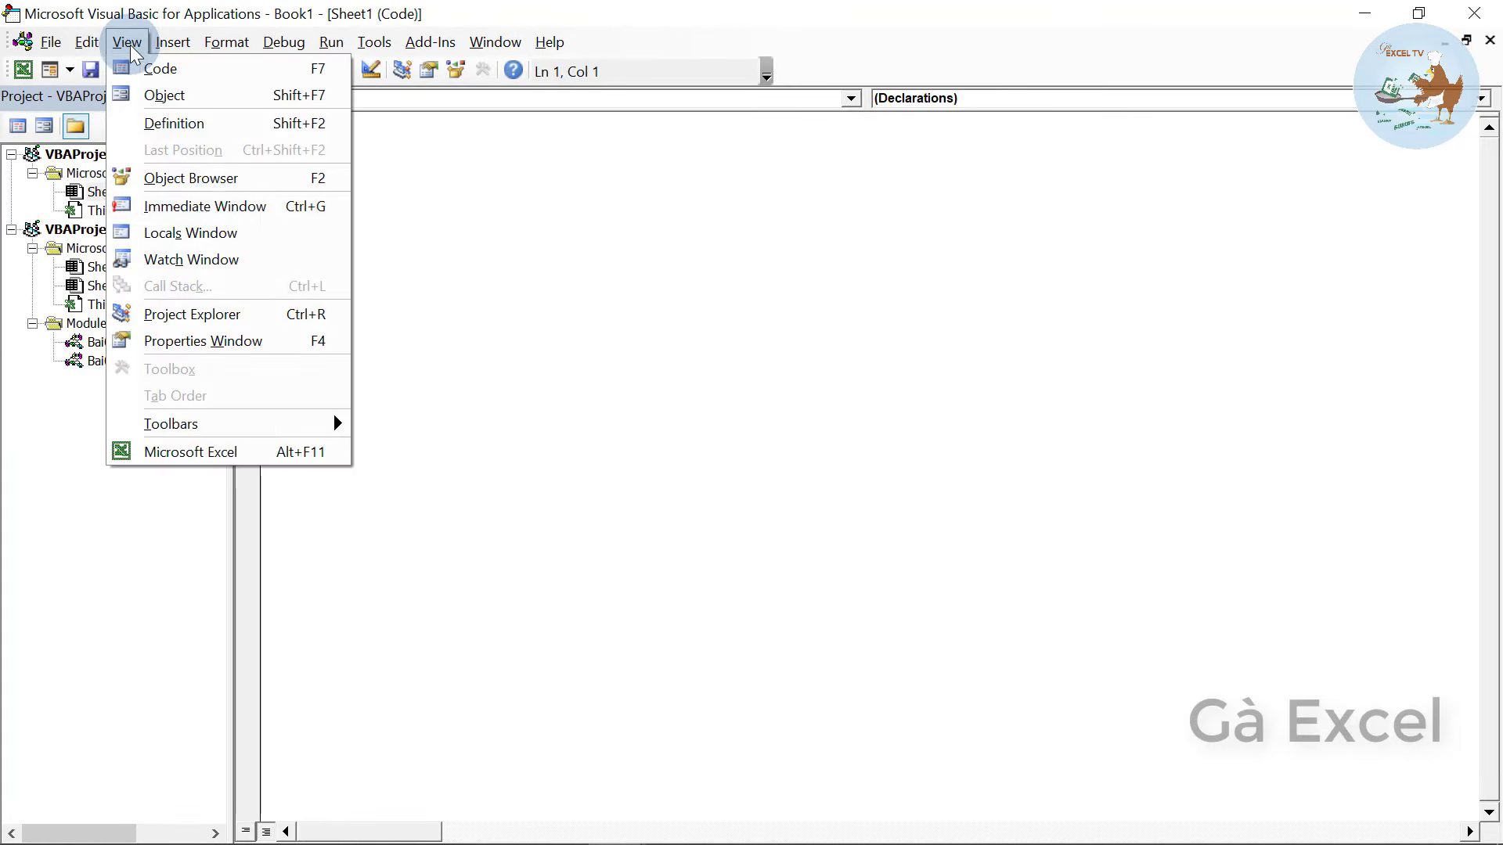
{"action": "left_click", "coordinate": [235, 212]}
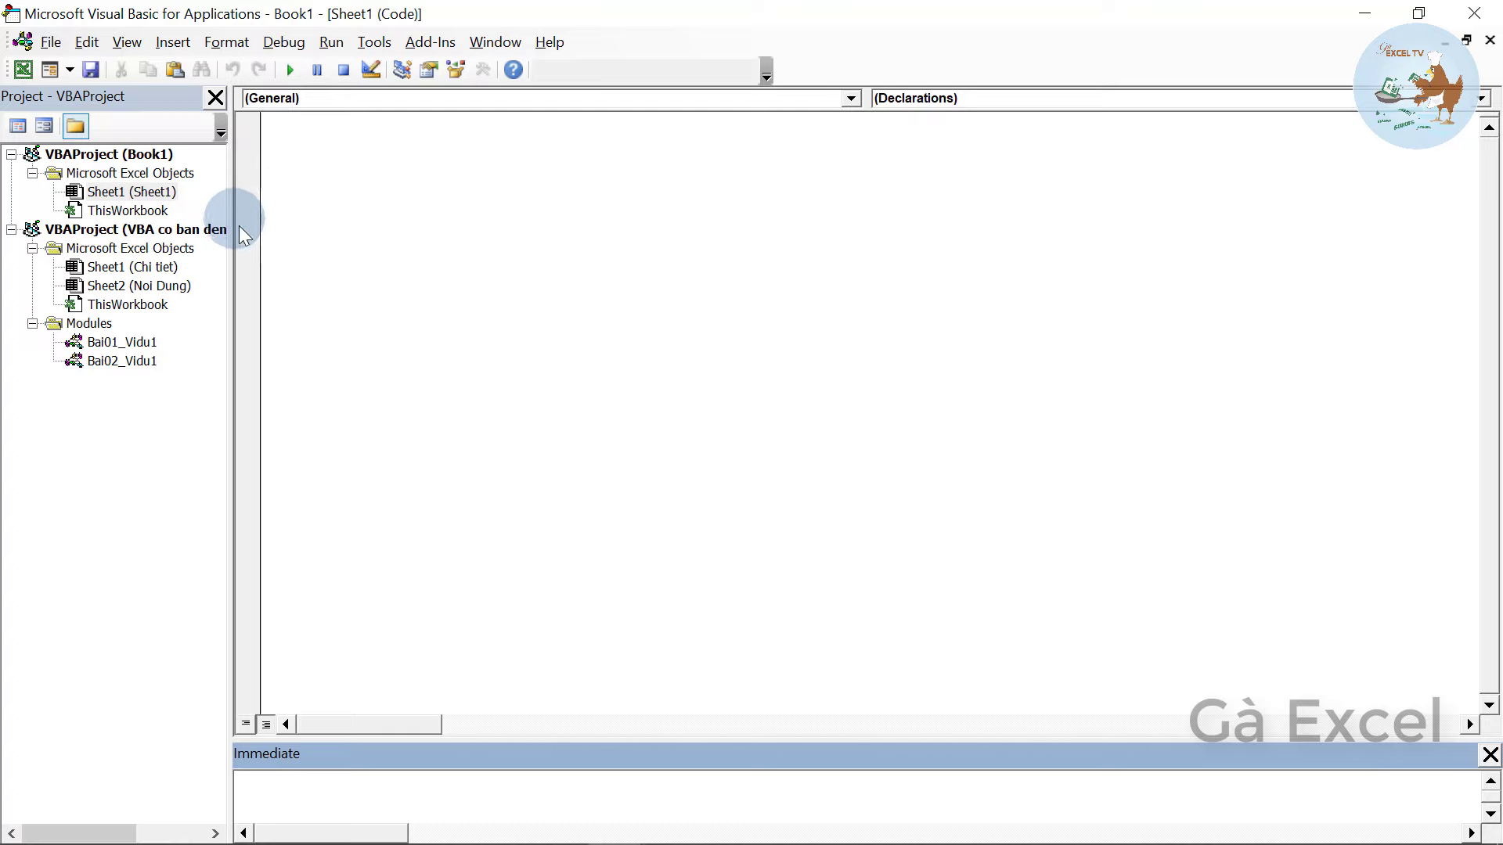
{"action": "left_click", "coordinate": [983, 774]}
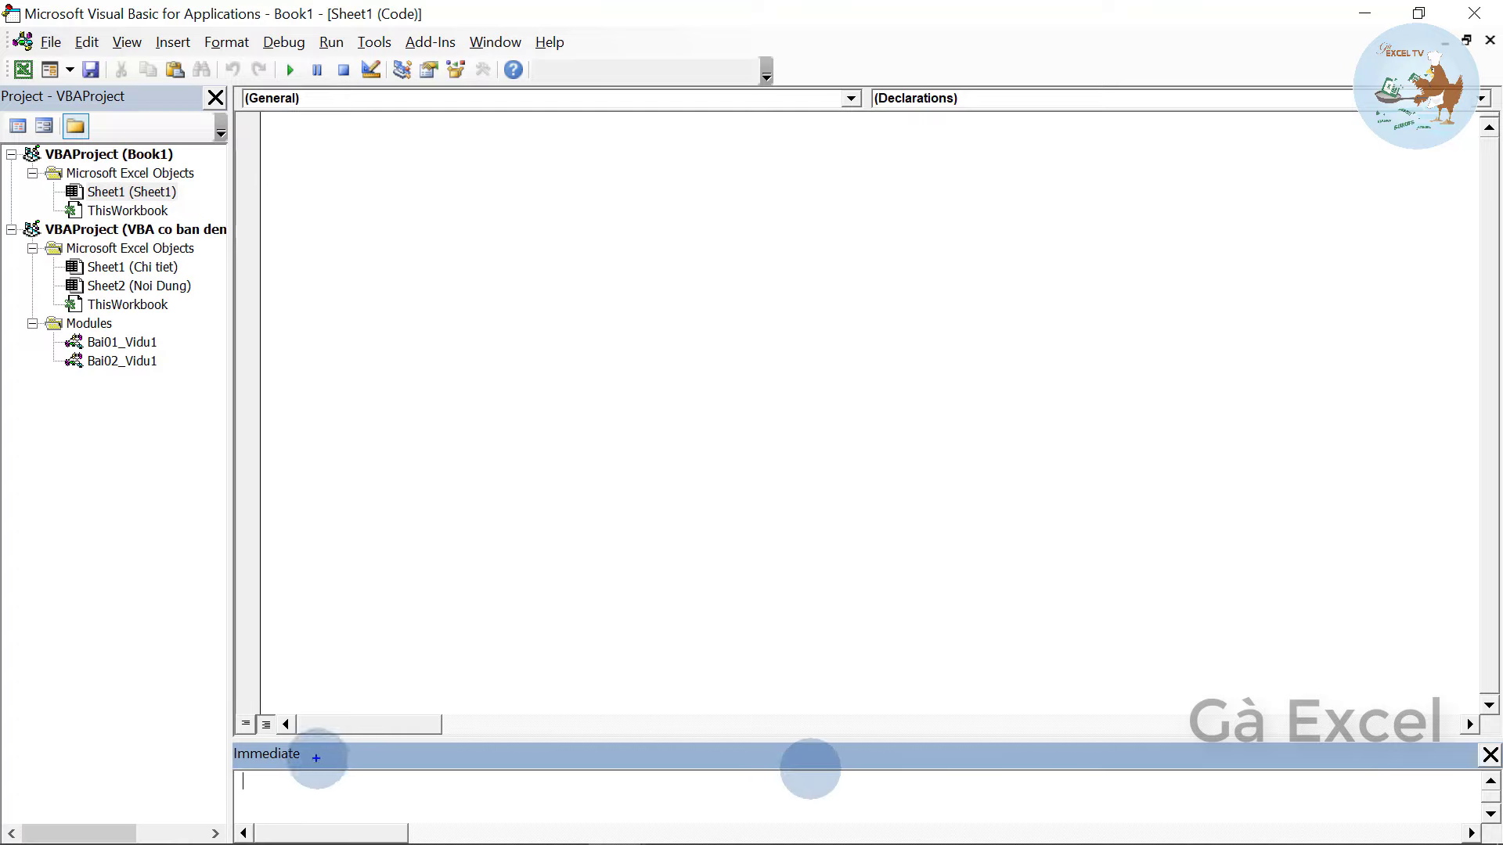
{"action": "mouse_move", "coordinate": [227, 728]}
{"action": "left_mouse_down"}
{"action": "mouse_move", "coordinate": [1429, 822]}
{"action": "mouse_move", "coordinate": [1493, 767]}
{"action": "left_mouse_up"}
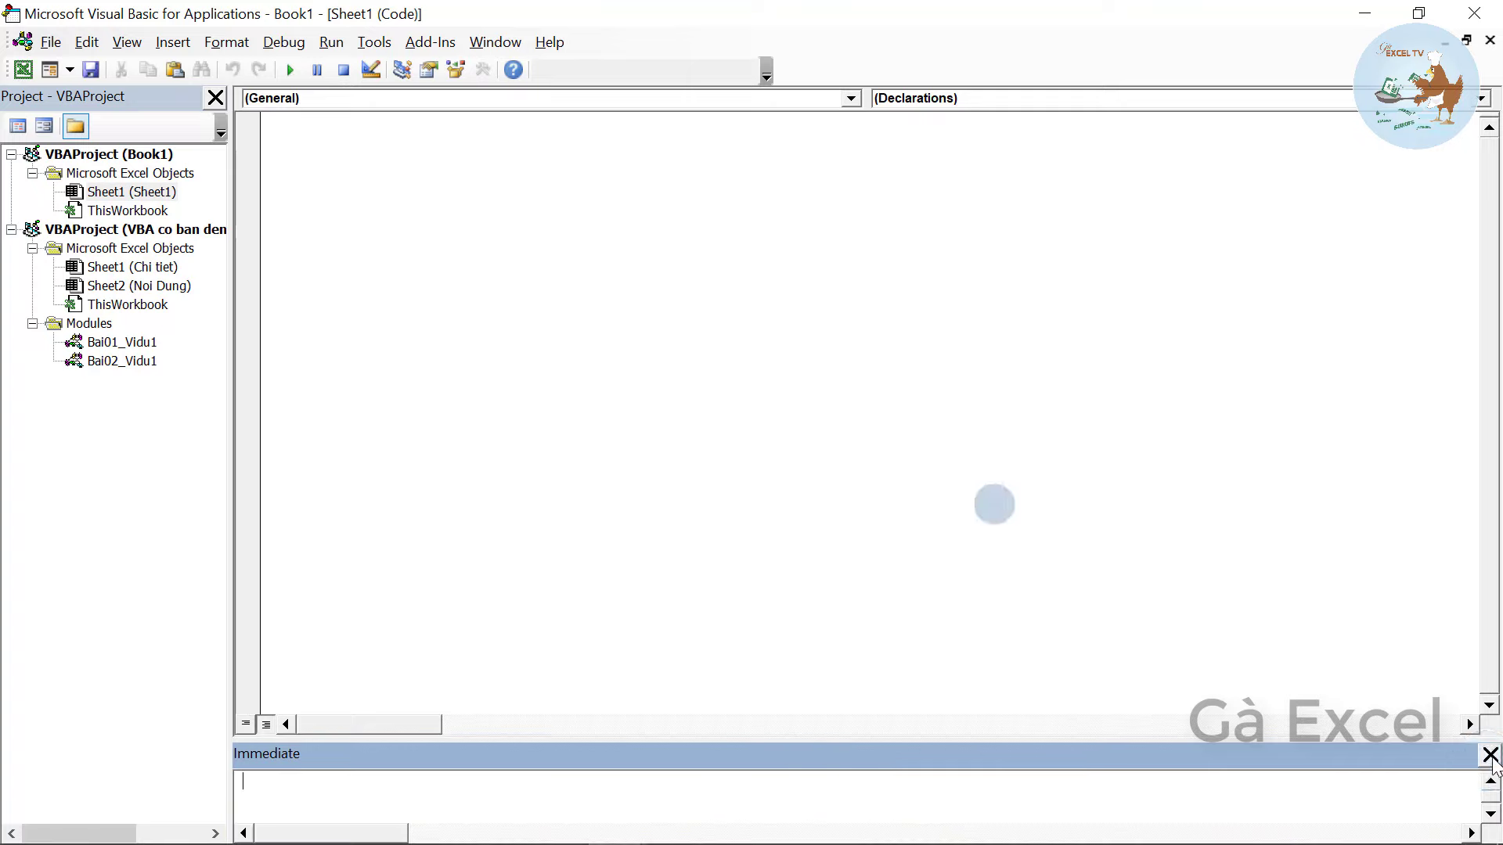
{"action": "left_click", "coordinate": [1491, 756]}
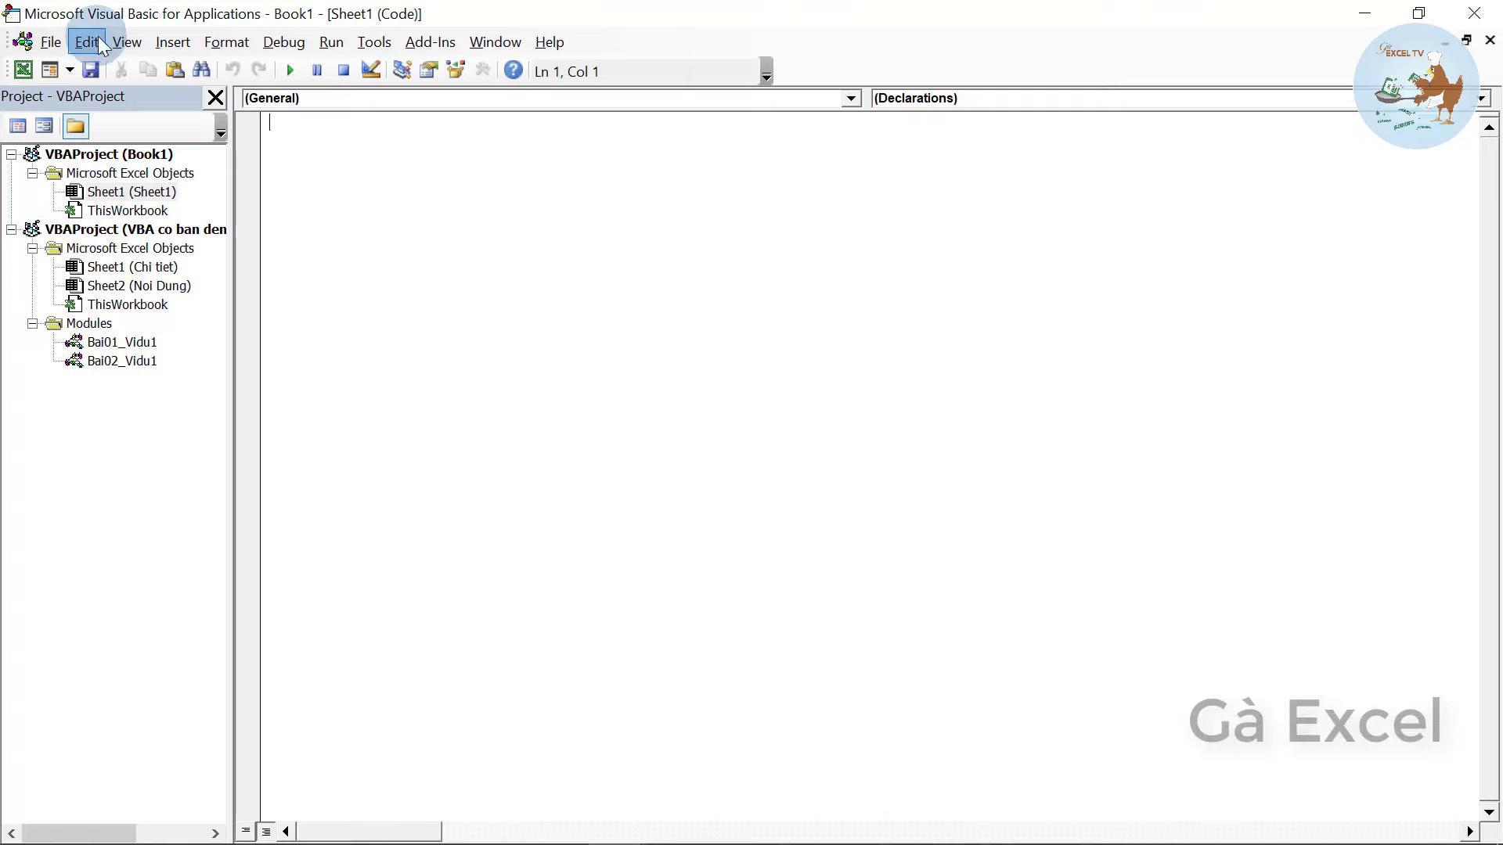
- Reopen the Immediate window, then show and close the Watches window
{"action": "left_click", "coordinate": [127, 43]}
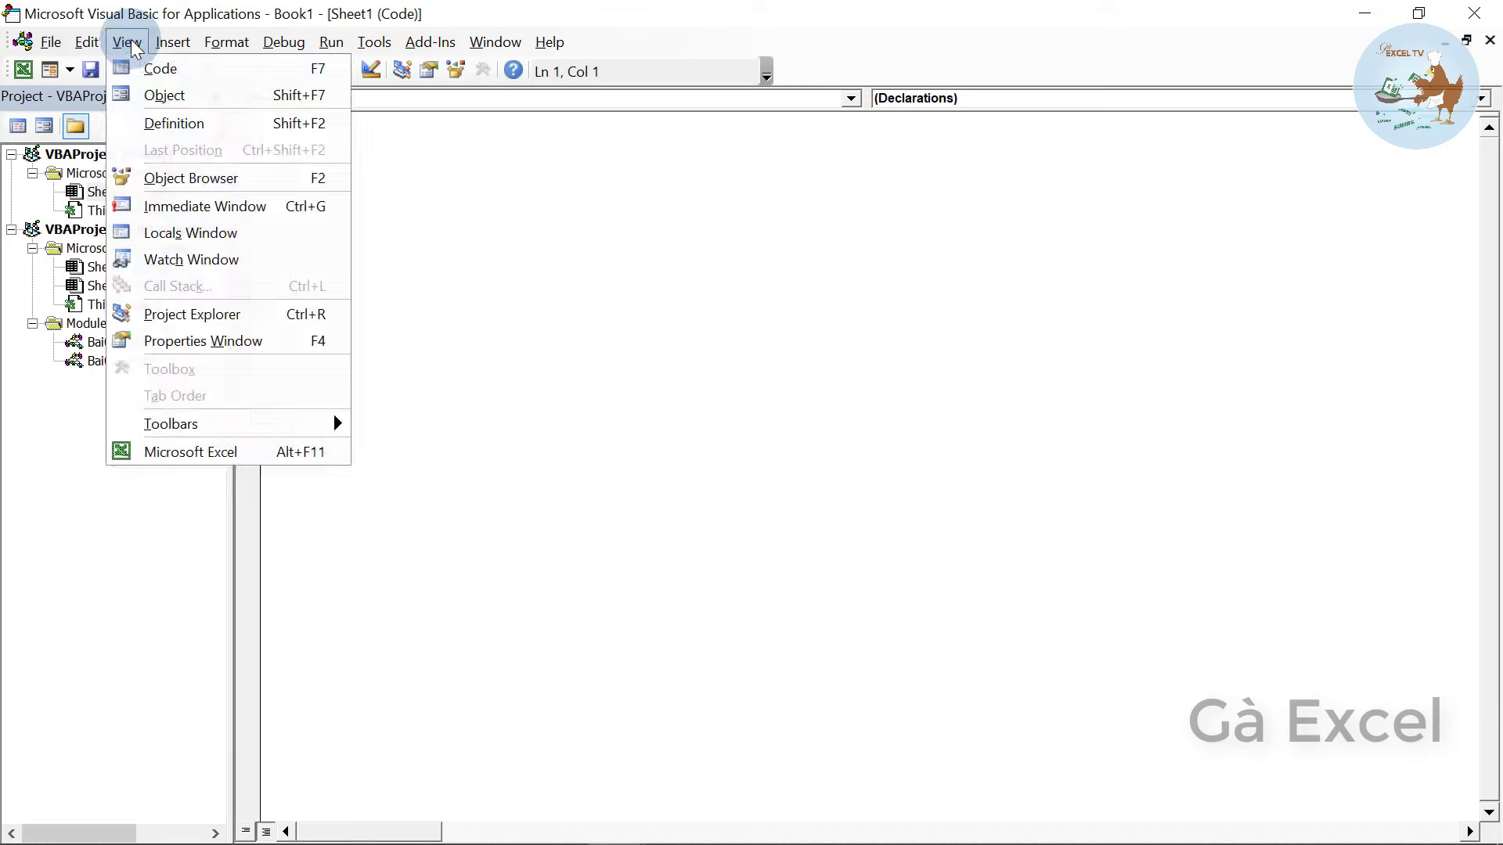
{"action": "left_click", "coordinate": [204, 208]}
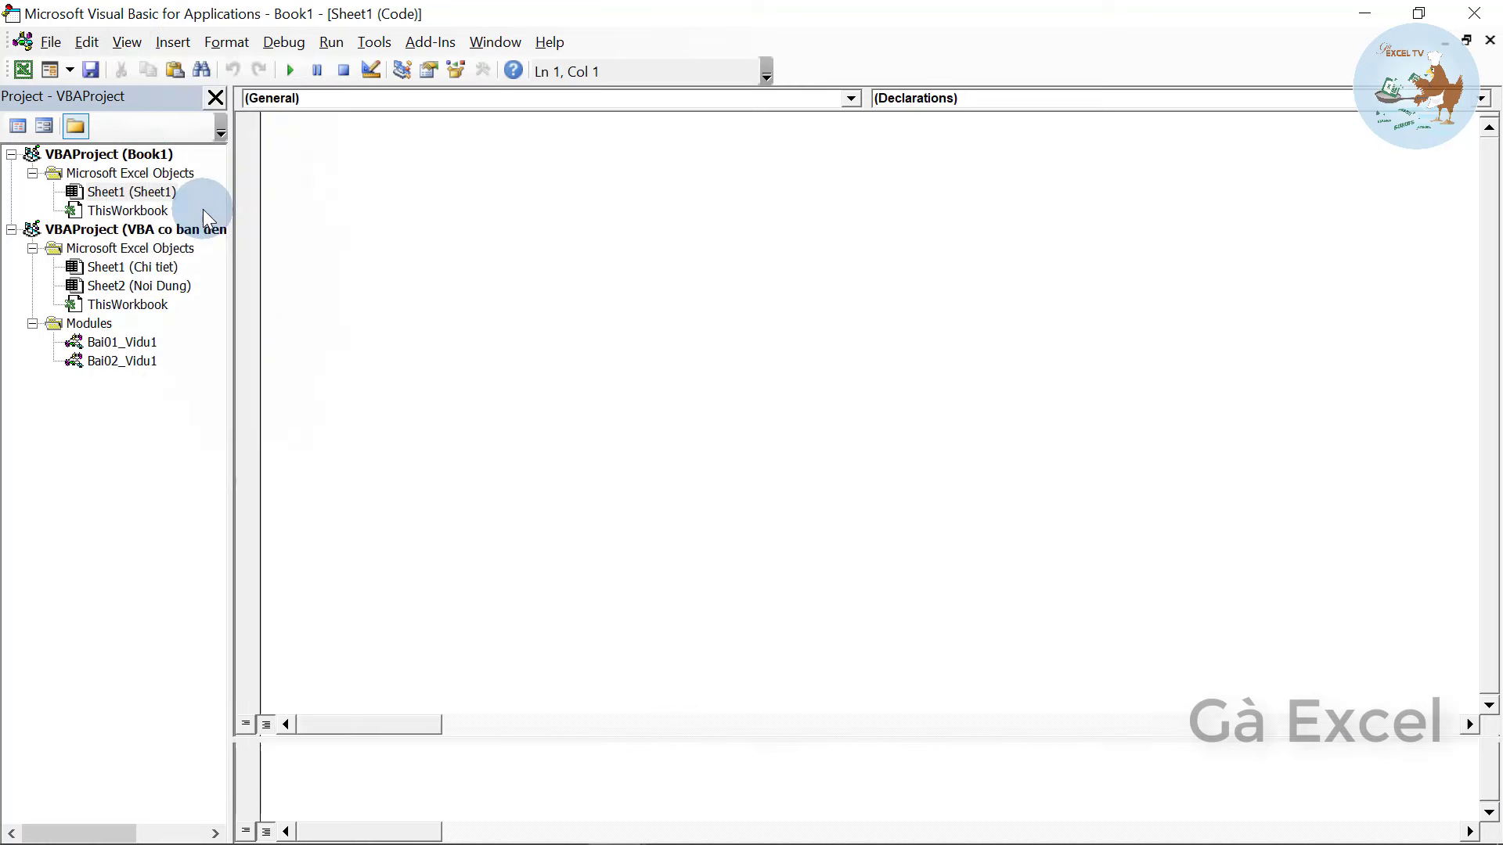
{"action": "left_click", "coordinate": [129, 43]}
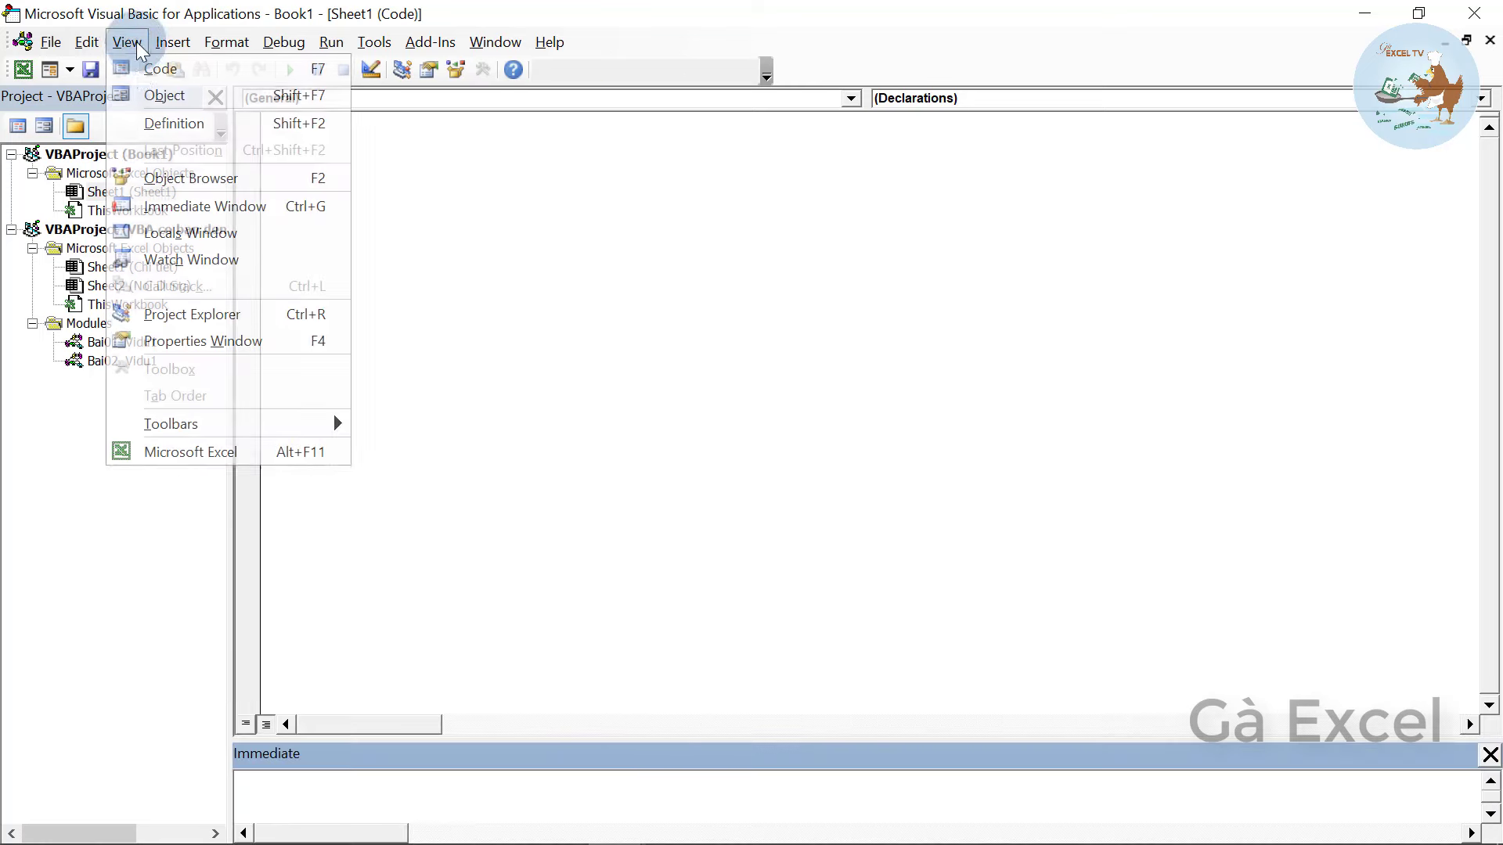
{"action": "left_click", "coordinate": [232, 270]}
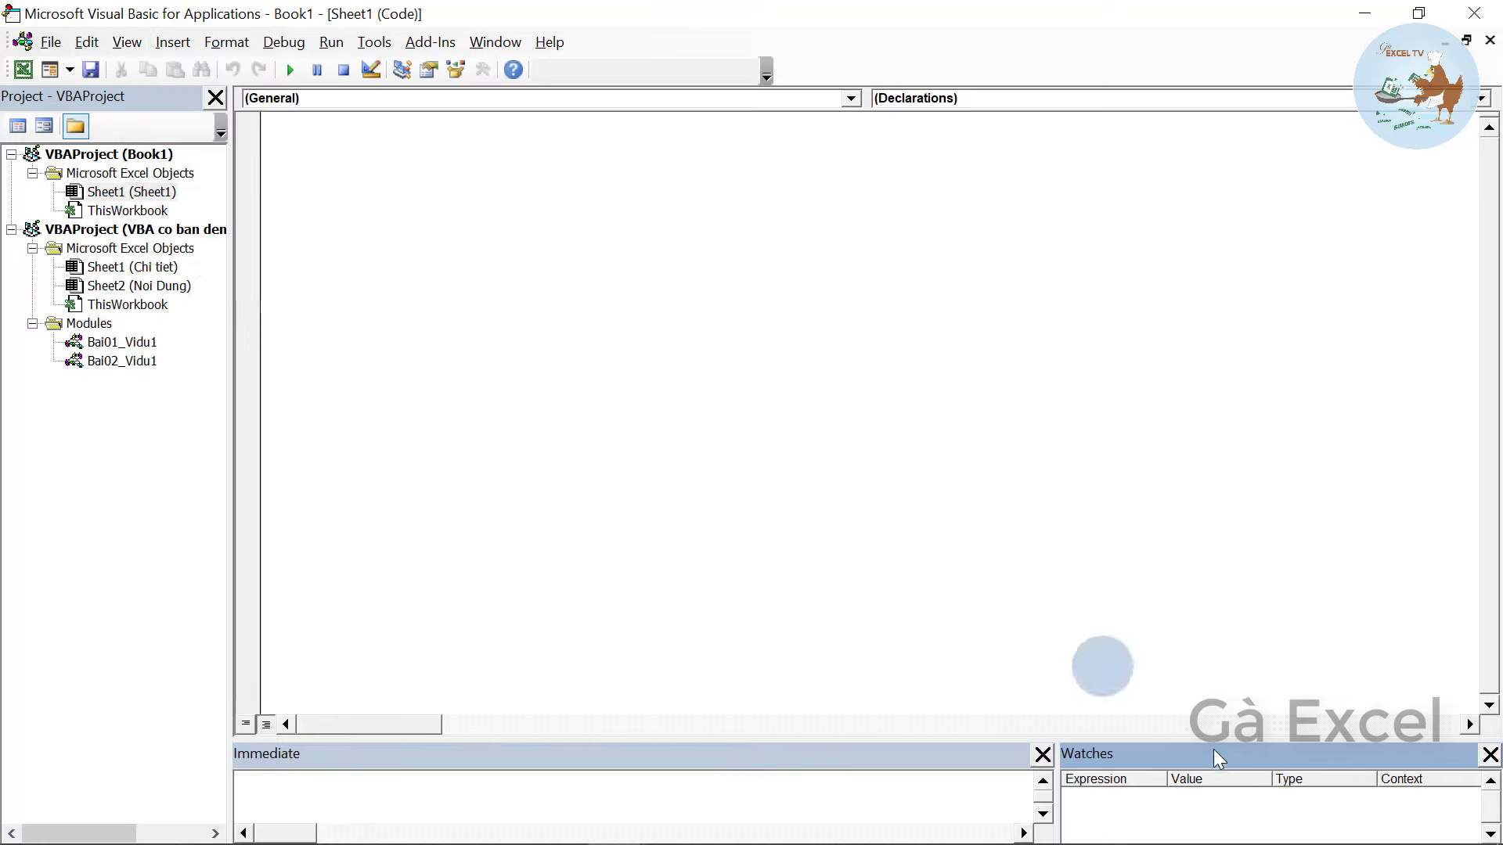
{"action": "left_click", "coordinate": [1491, 755]}
- Close the Project Explorer pane and the Sheet1 code window
{"action": "left_click", "coordinate": [447, 304]}
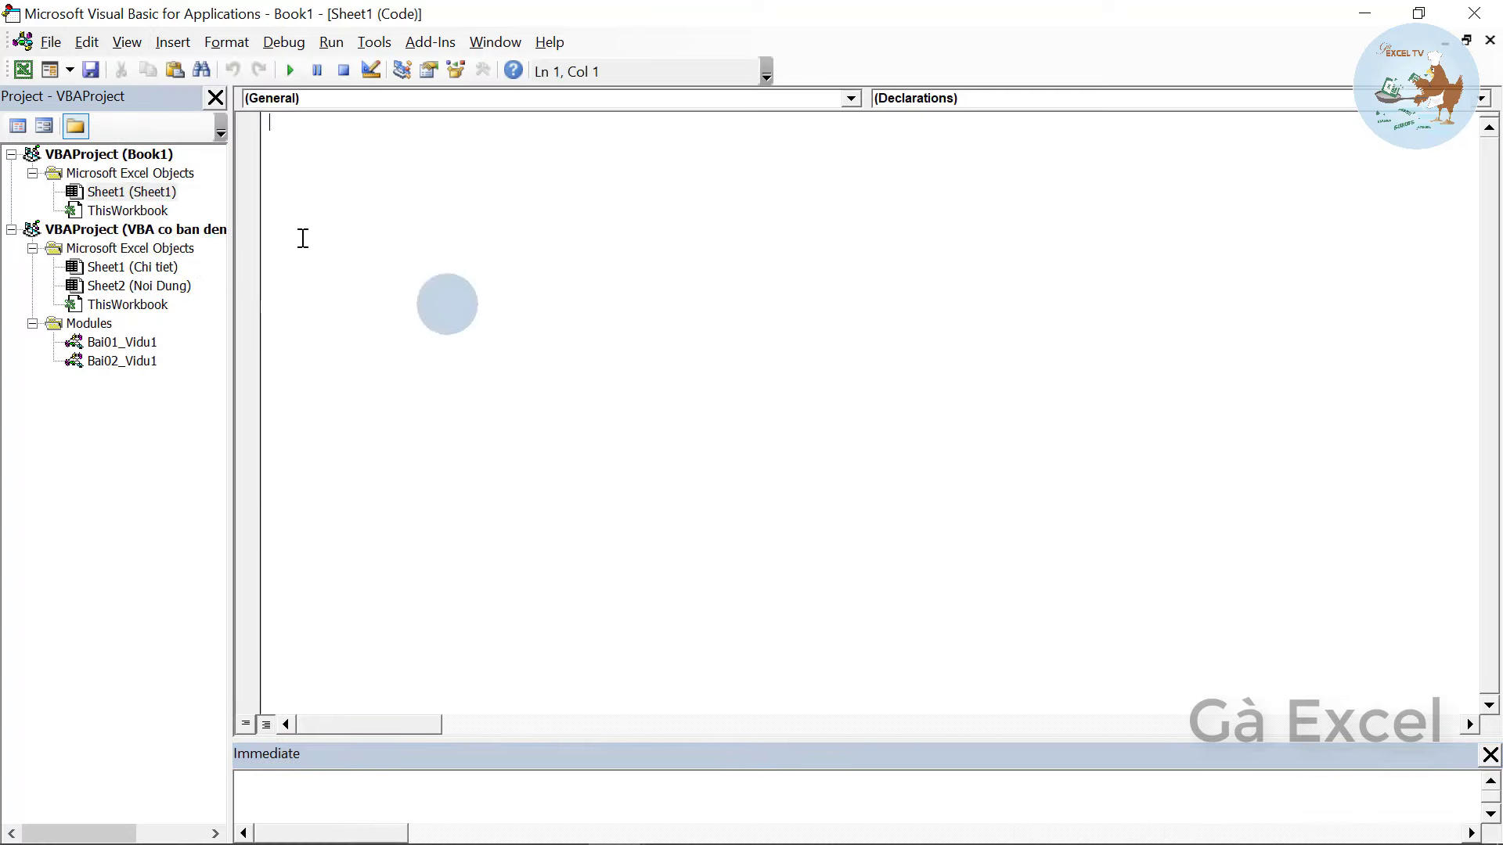
{"action": "left_click", "coordinate": [227, 116]}
{"action": "left_click", "coordinate": [213, 97]}
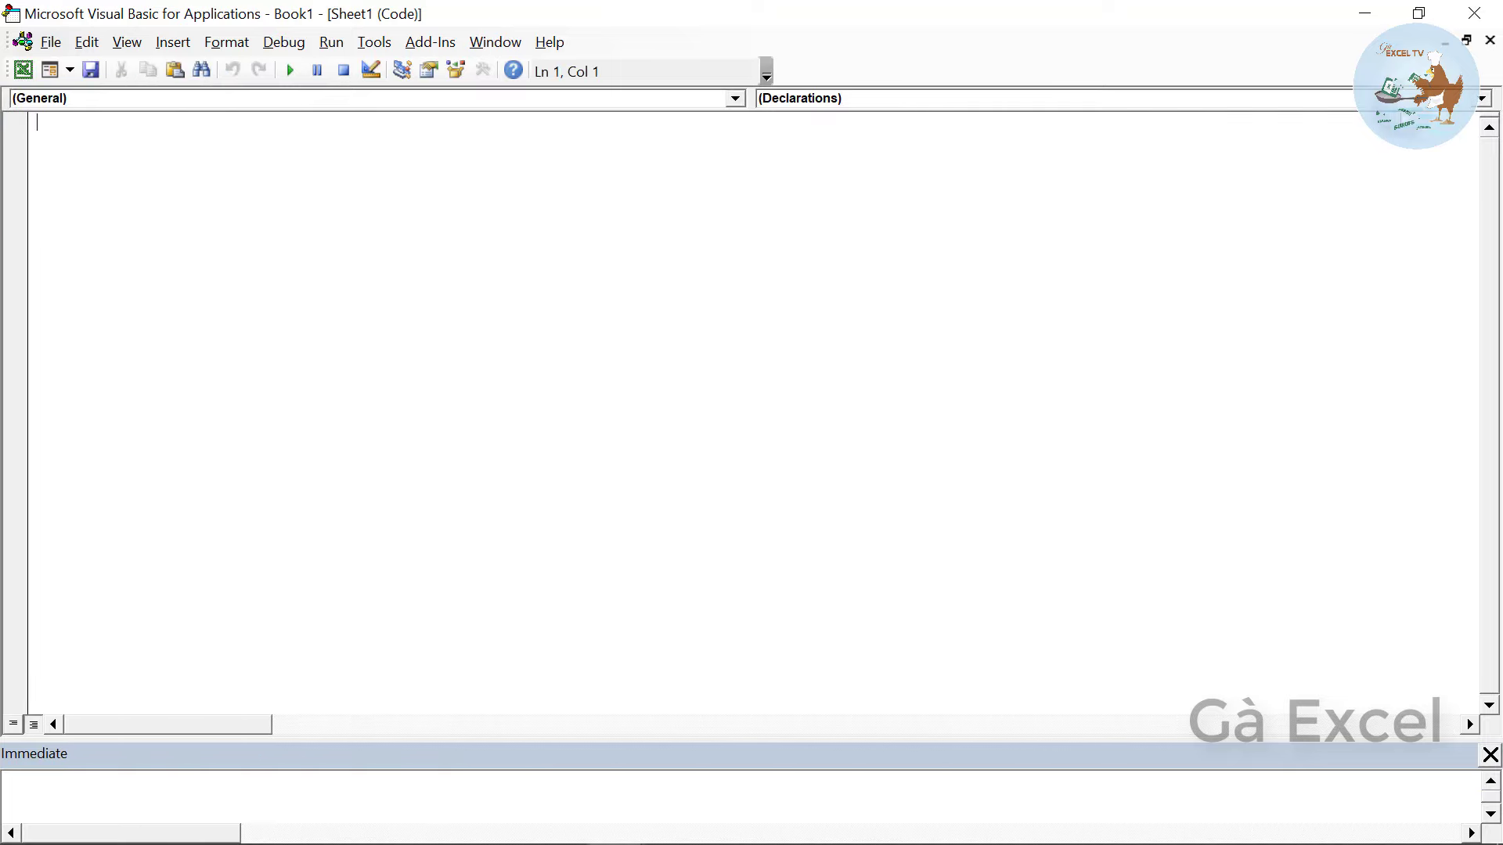
{"action": "left_click", "coordinate": [1490, 39]}
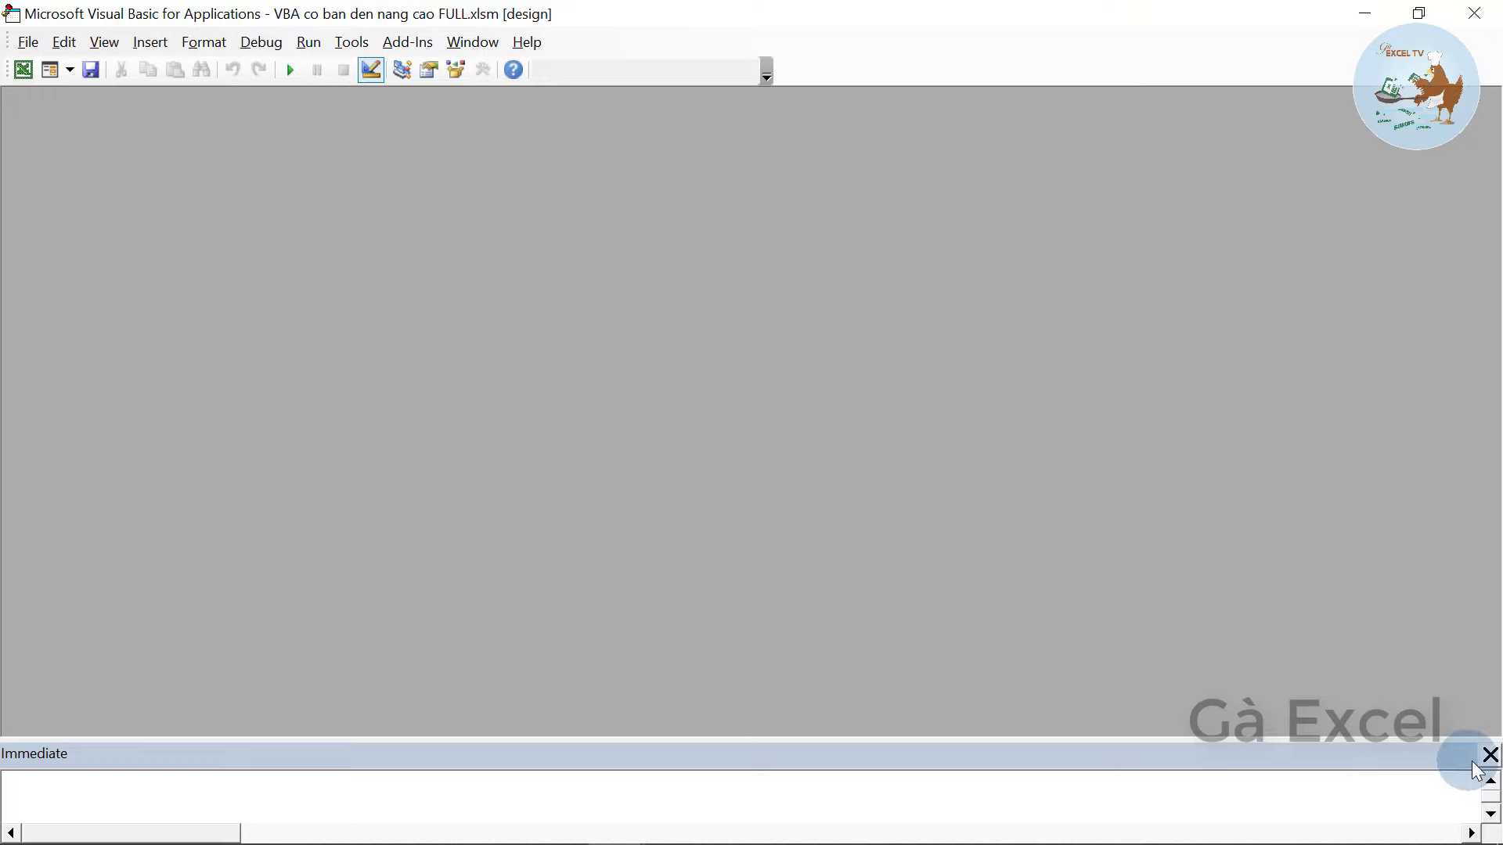
- Close the Immediate pane, then reopen Project Explorer, Properties window and Immediate window from View
{"action": "left_click", "coordinate": [1490, 754]}
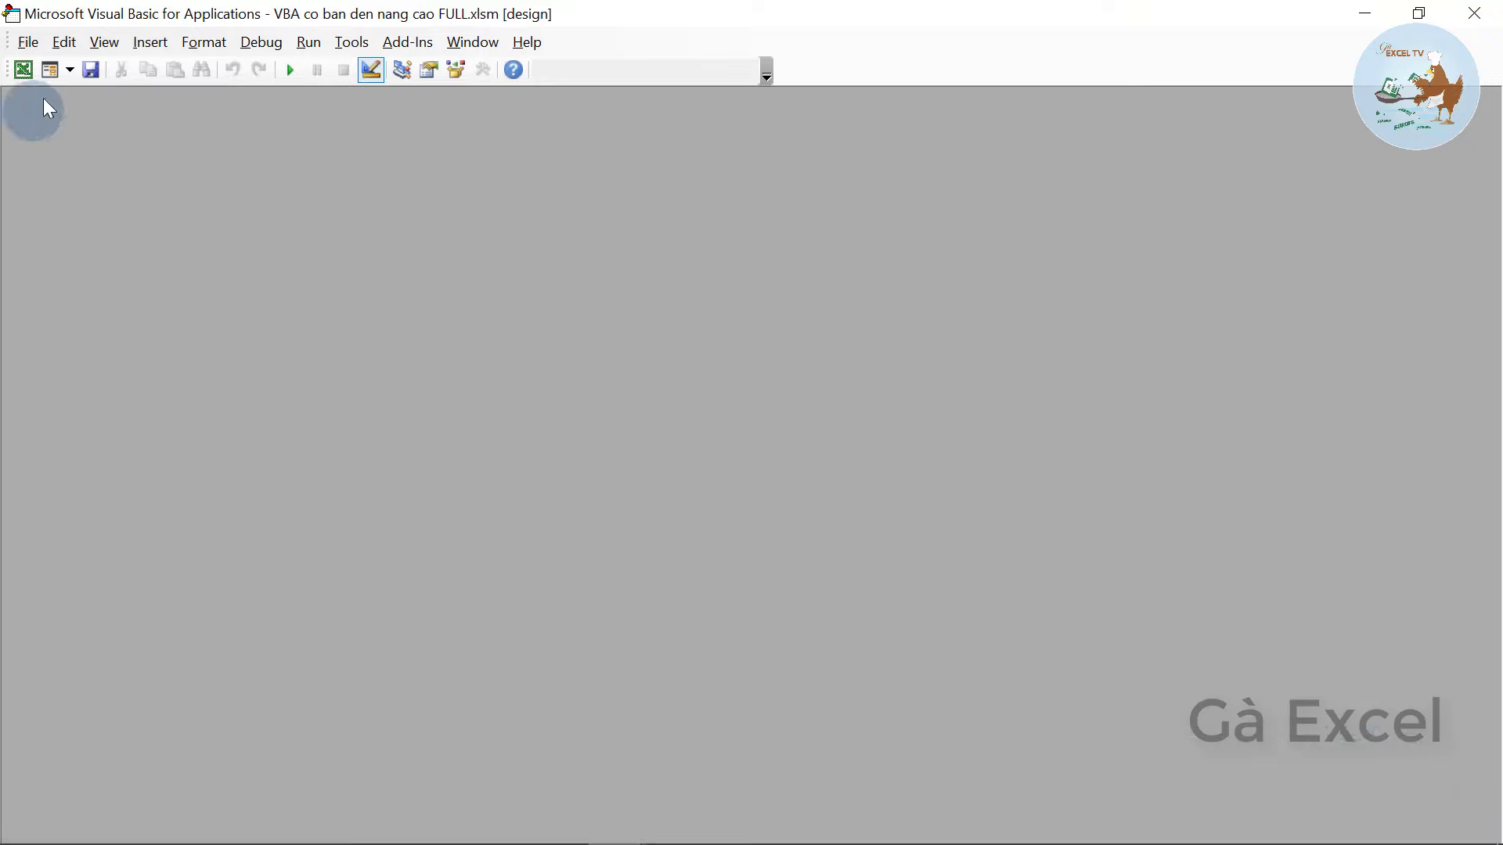
{"action": "left_click", "coordinate": [105, 44]}
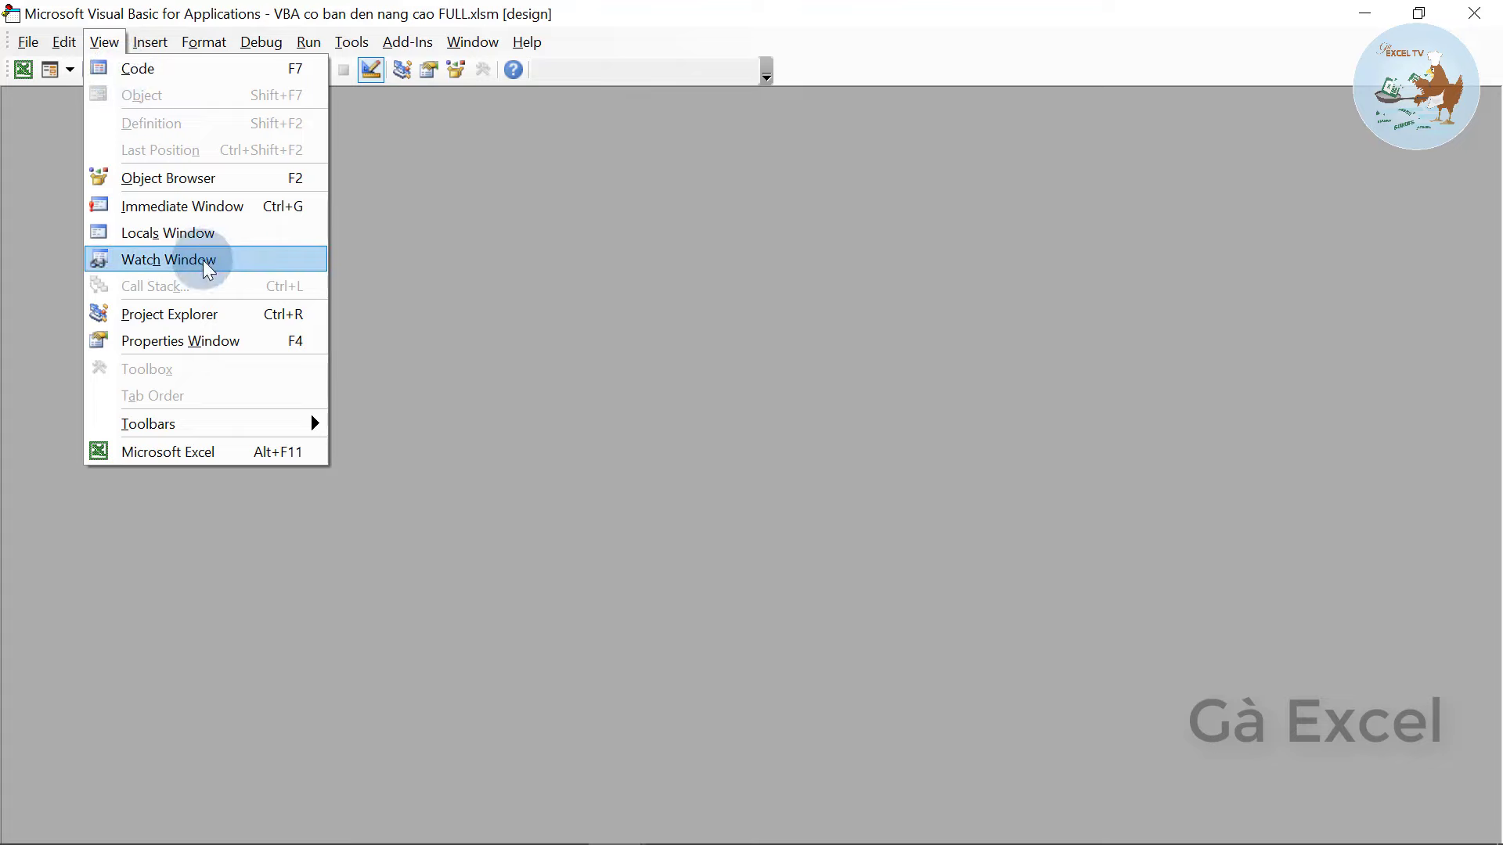
{"action": "left_click", "coordinate": [222, 317]}
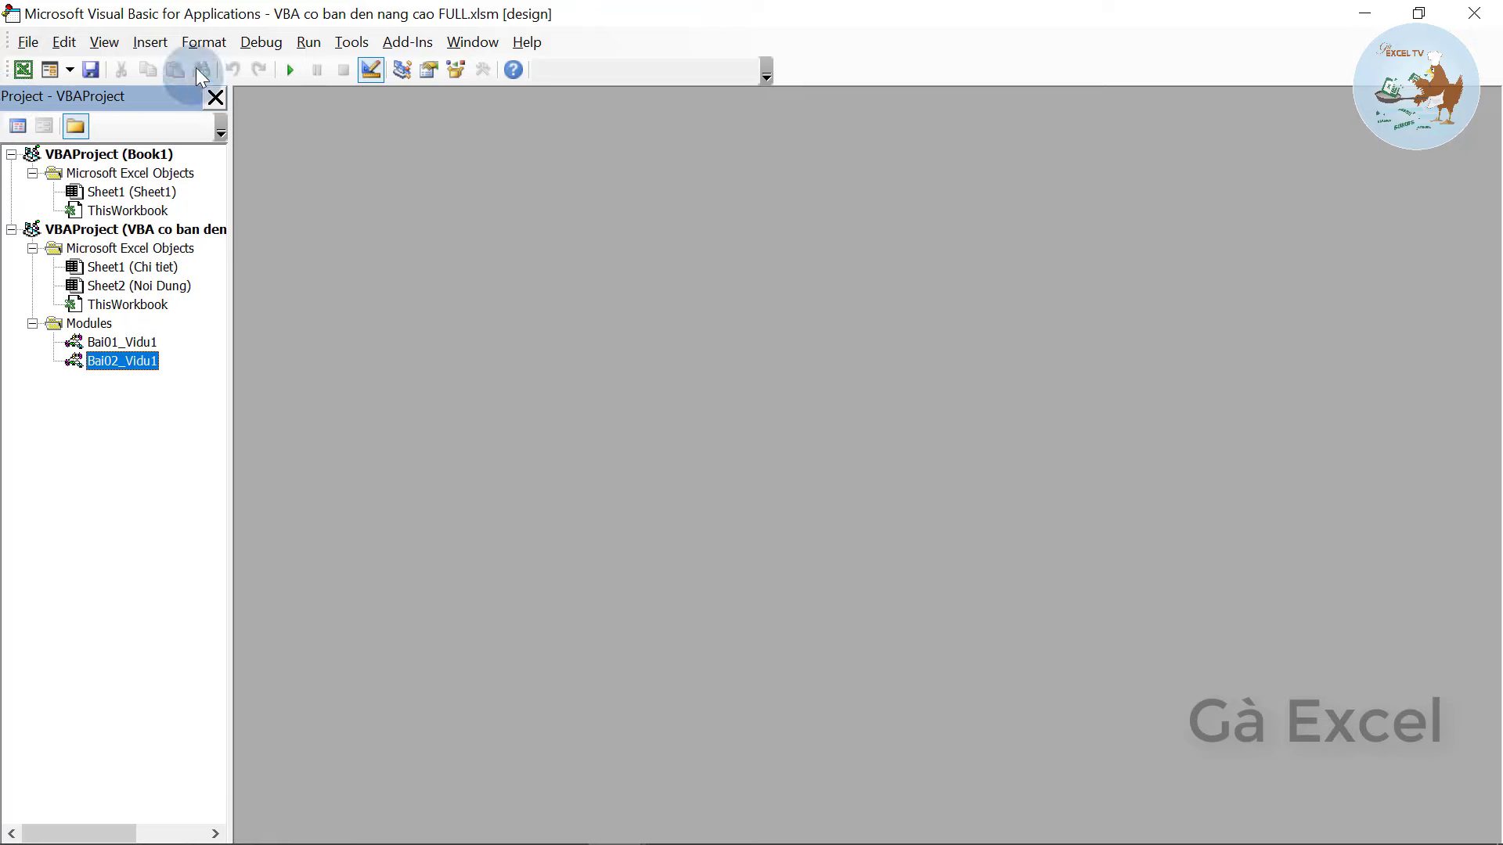
{"action": "left_click", "coordinate": [105, 41]}
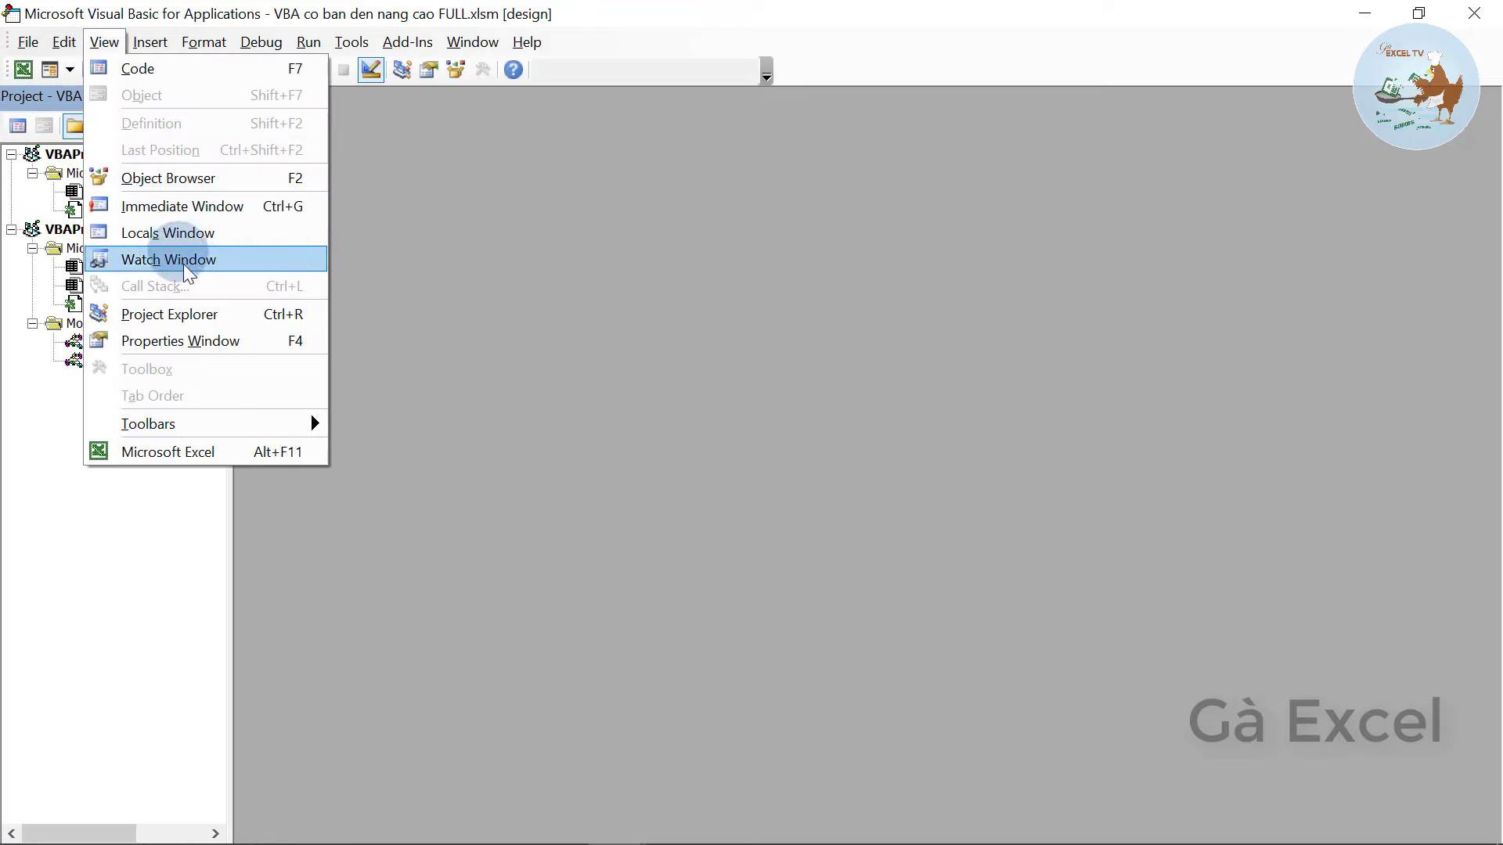
{"action": "left_click", "coordinate": [213, 341]}
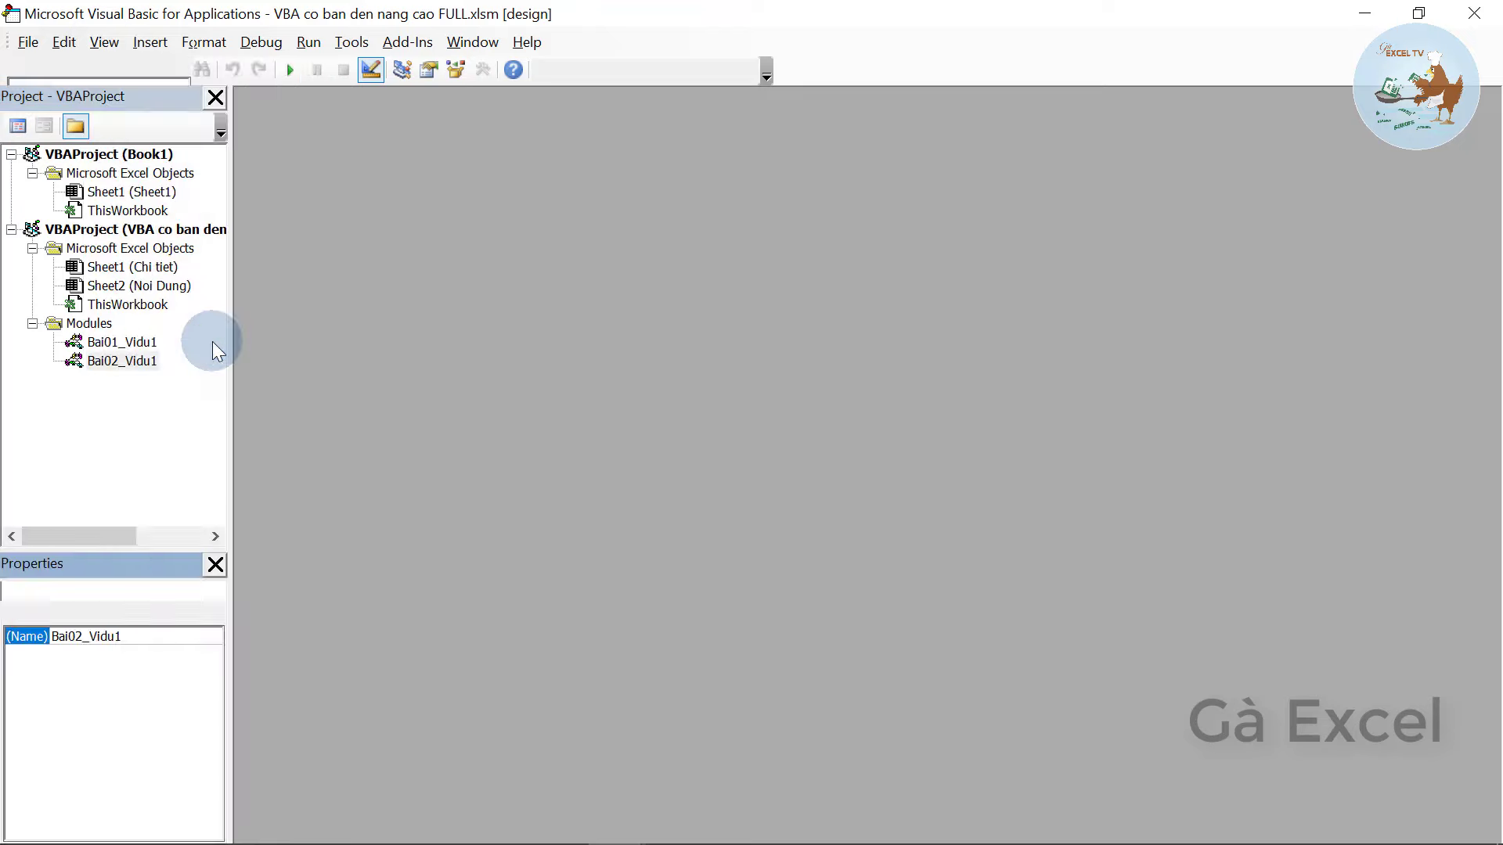
{"action": "left_click", "coordinate": [150, 41]}
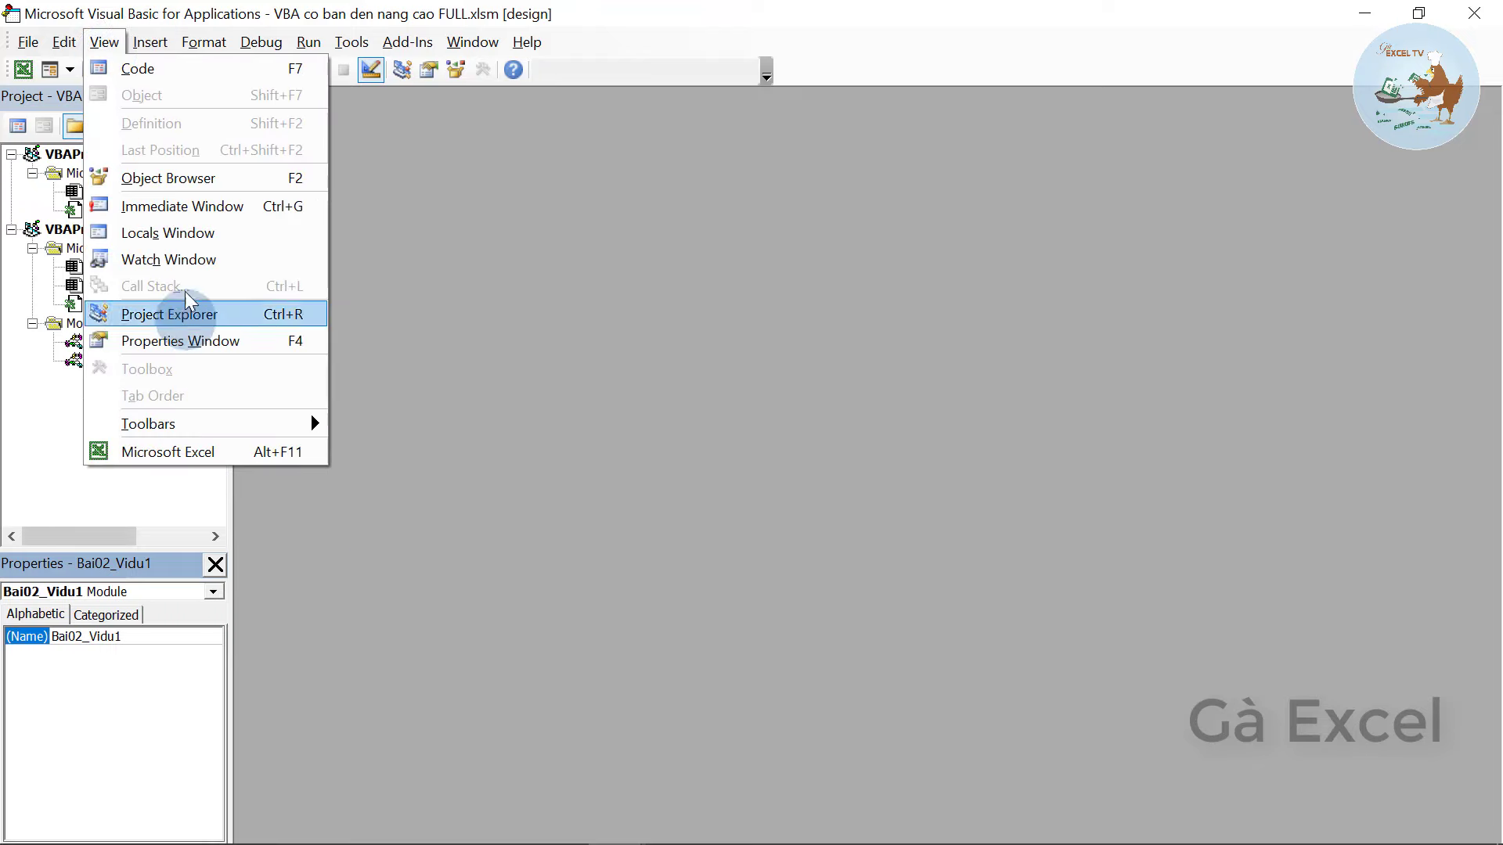
{"action": "left_click", "coordinate": [182, 206]}
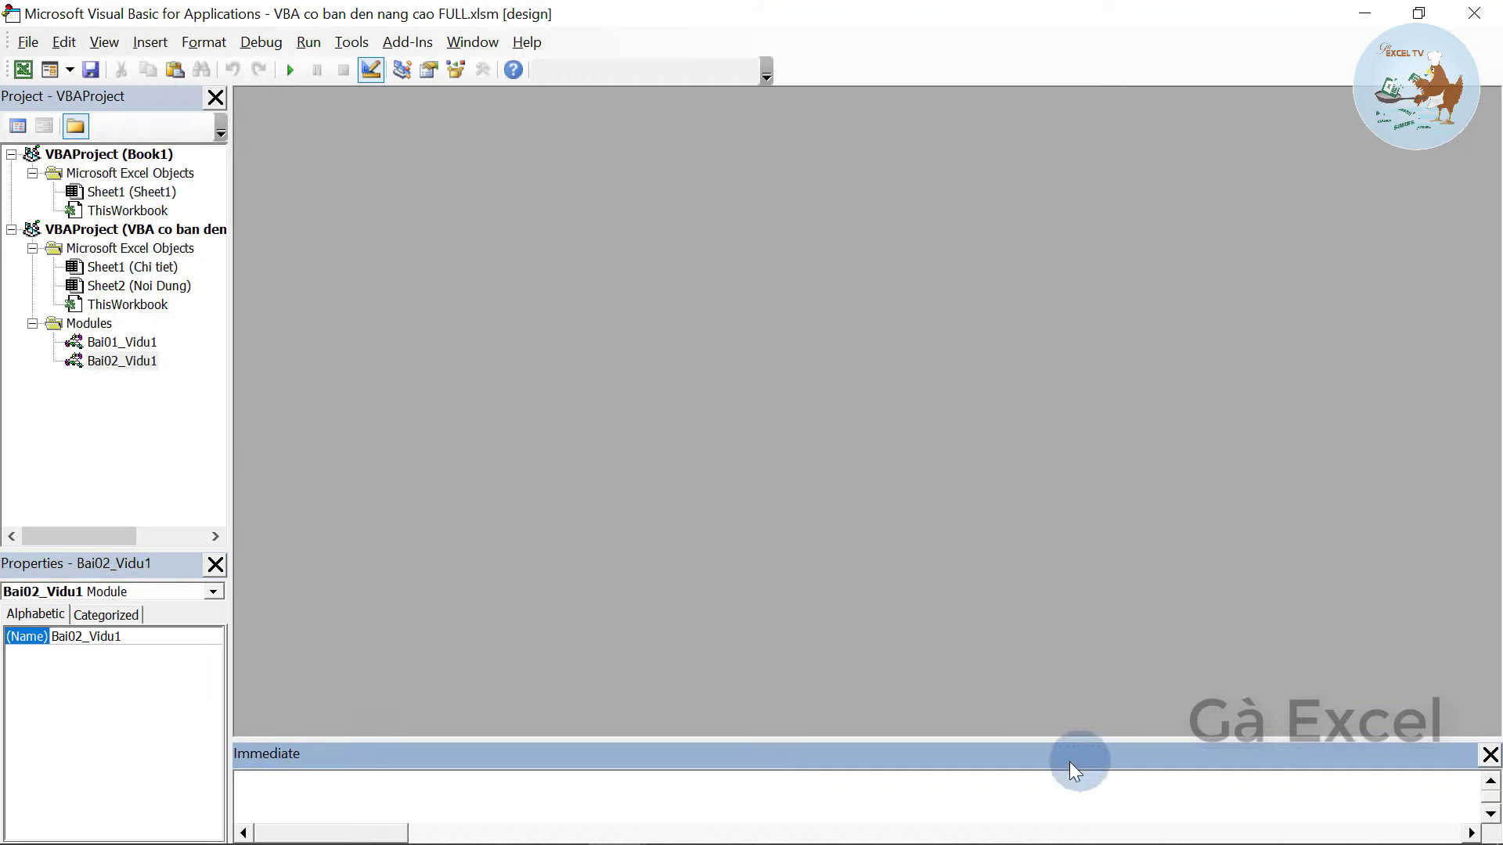
- Undock the Immediate window as a floating window, resize and move it, then close it
{"action": "left_click_drag", "start_coordinate": [1066, 753], "coordinate": [1058, 412]}
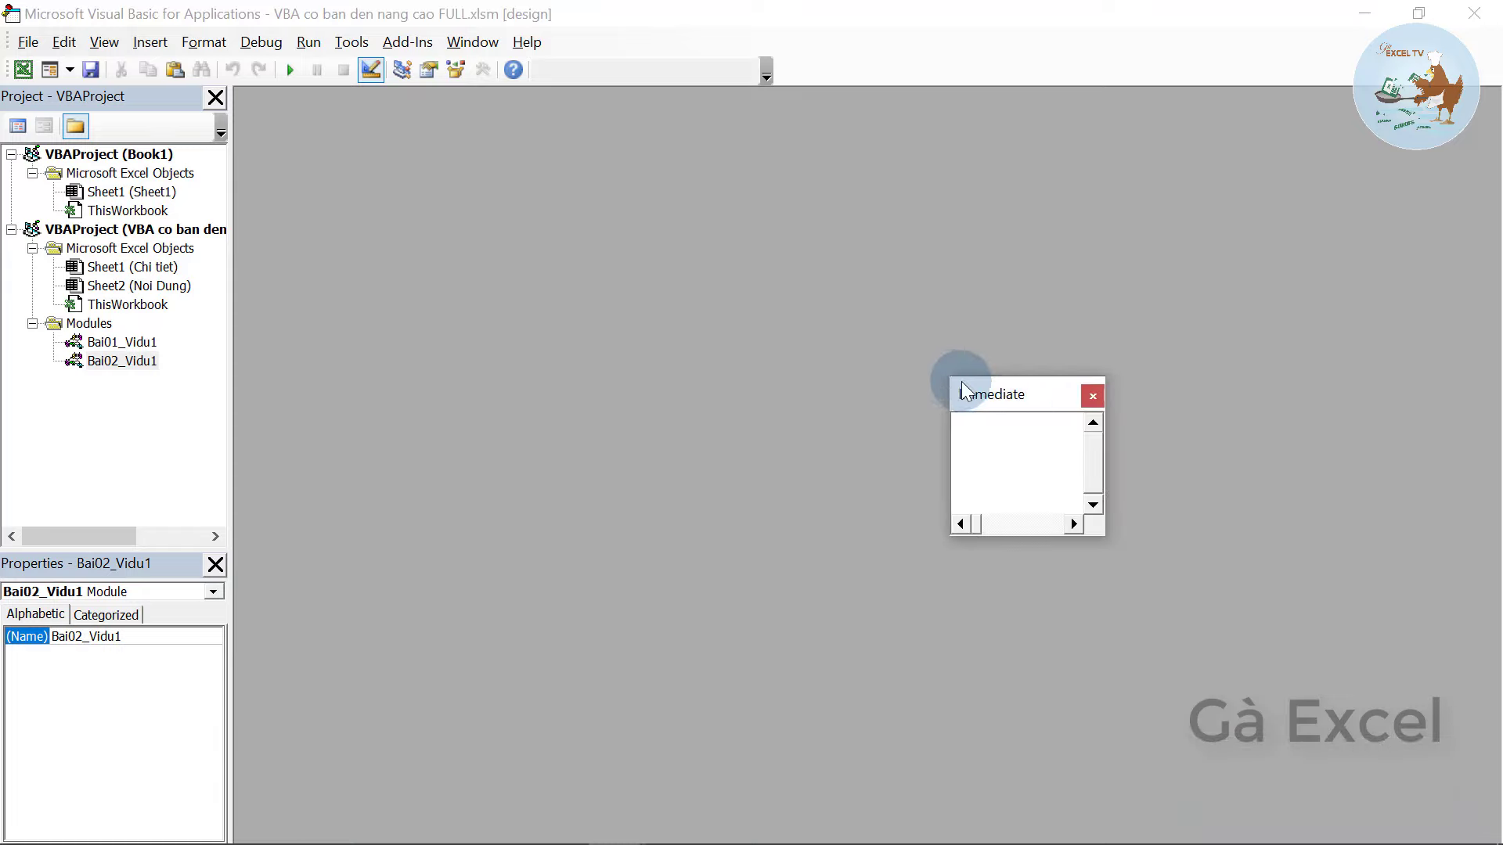
{"action": "left_click_drag", "start_coordinate": [948, 379], "coordinate": [631, 212]}
{"action": "mouse_move", "coordinate": [788, 226]}
{"action": "left_mouse_down"}
{"action": "mouse_move", "coordinate": [1024, 205]}
{"action": "mouse_move", "coordinate": [488, 259]}
{"action": "left_mouse_up"}
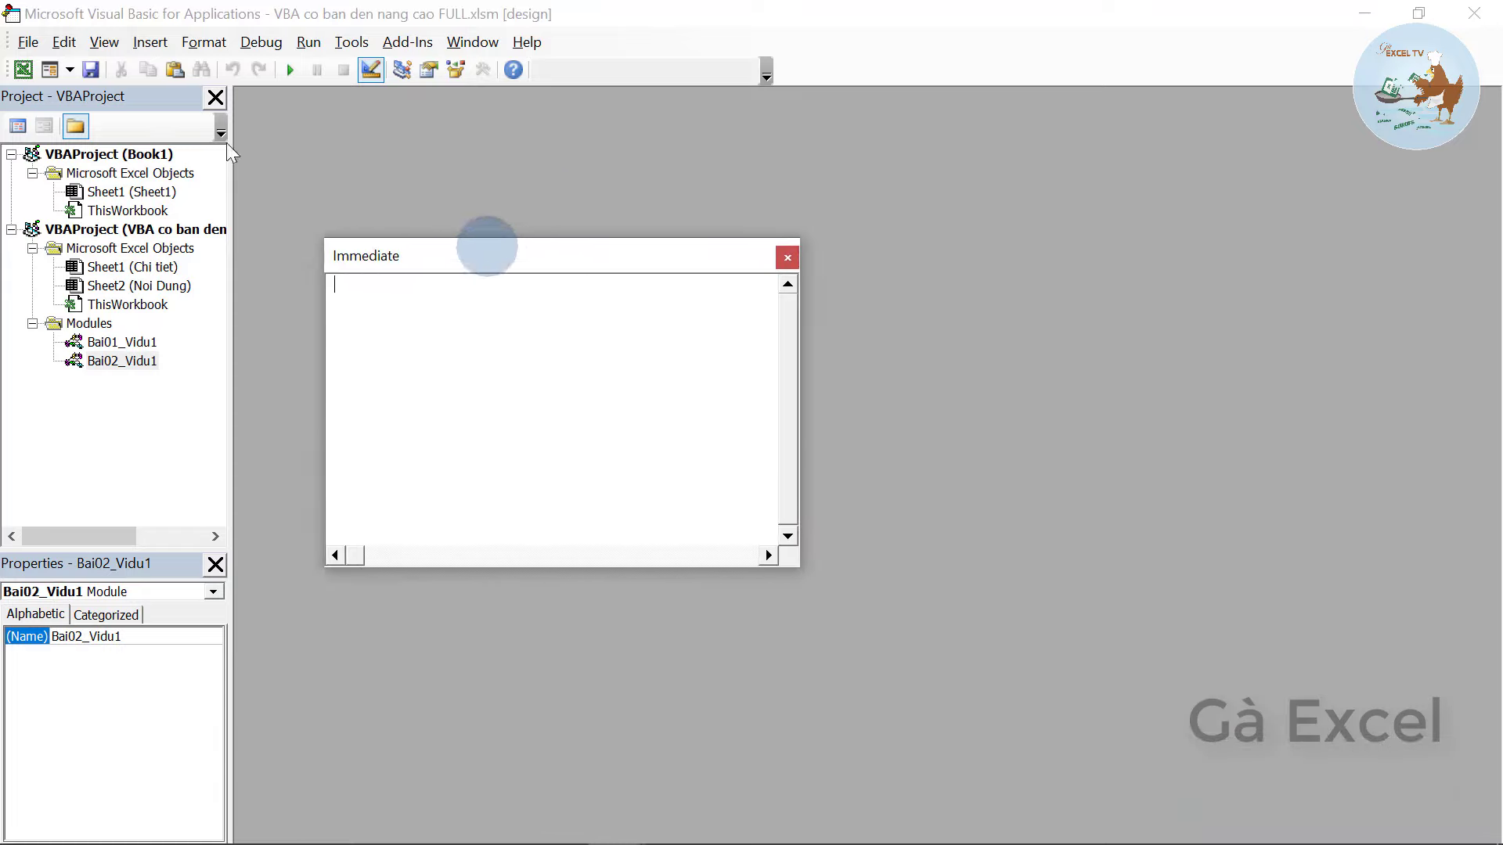
{"action": "mouse_move", "coordinate": [567, 264]}
{"action": "left_mouse_down"}
{"action": "mouse_move", "coordinate": [769, 403]}
{"action": "mouse_move", "coordinate": [484, 558]}
{"action": "left_mouse_up"}
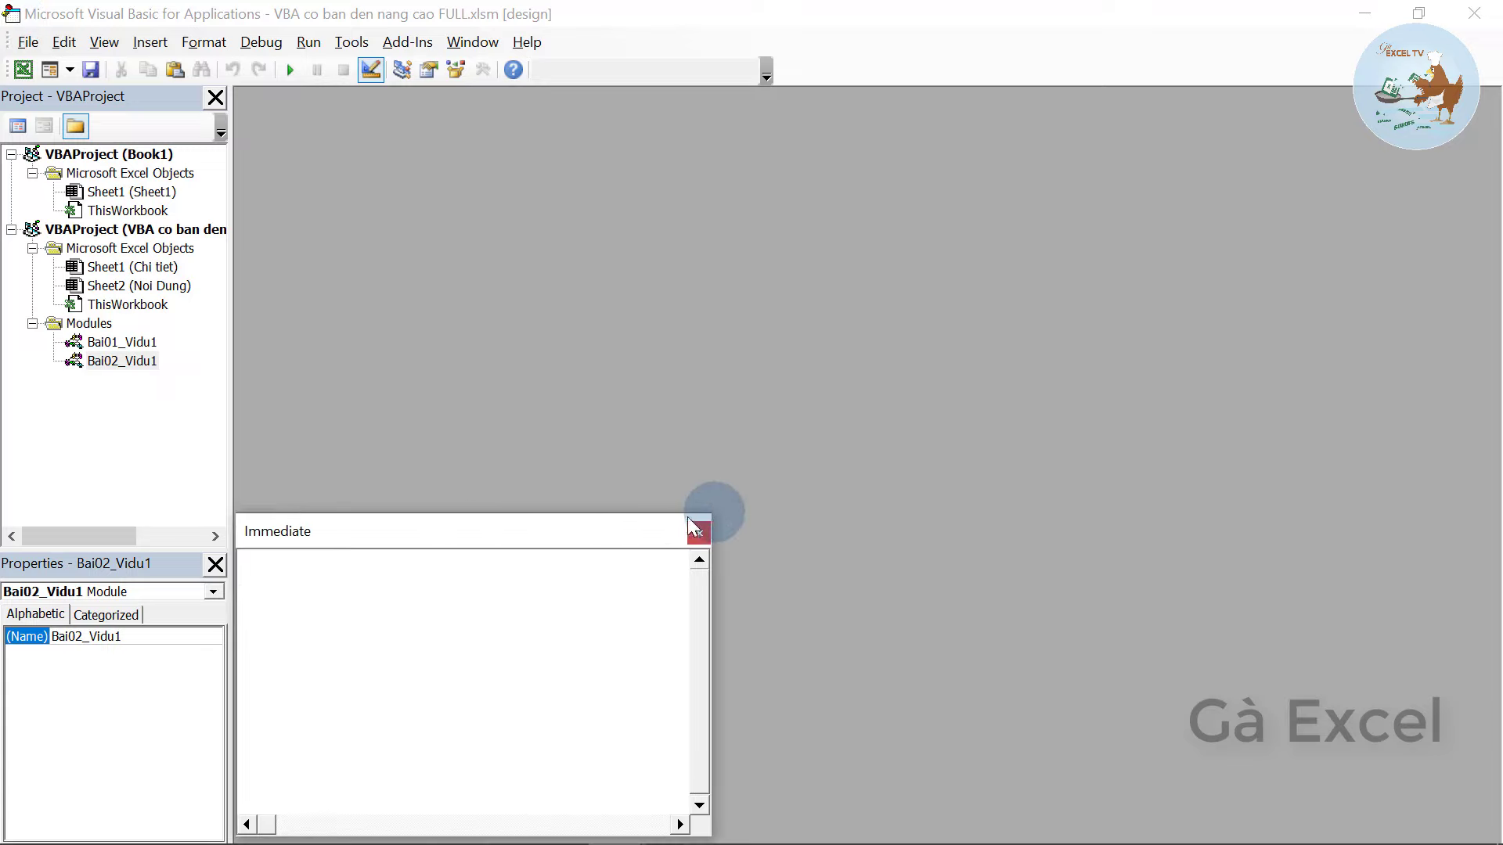
{"action": "left_click_drag", "start_coordinate": [637, 520], "coordinate": [678, 453]}
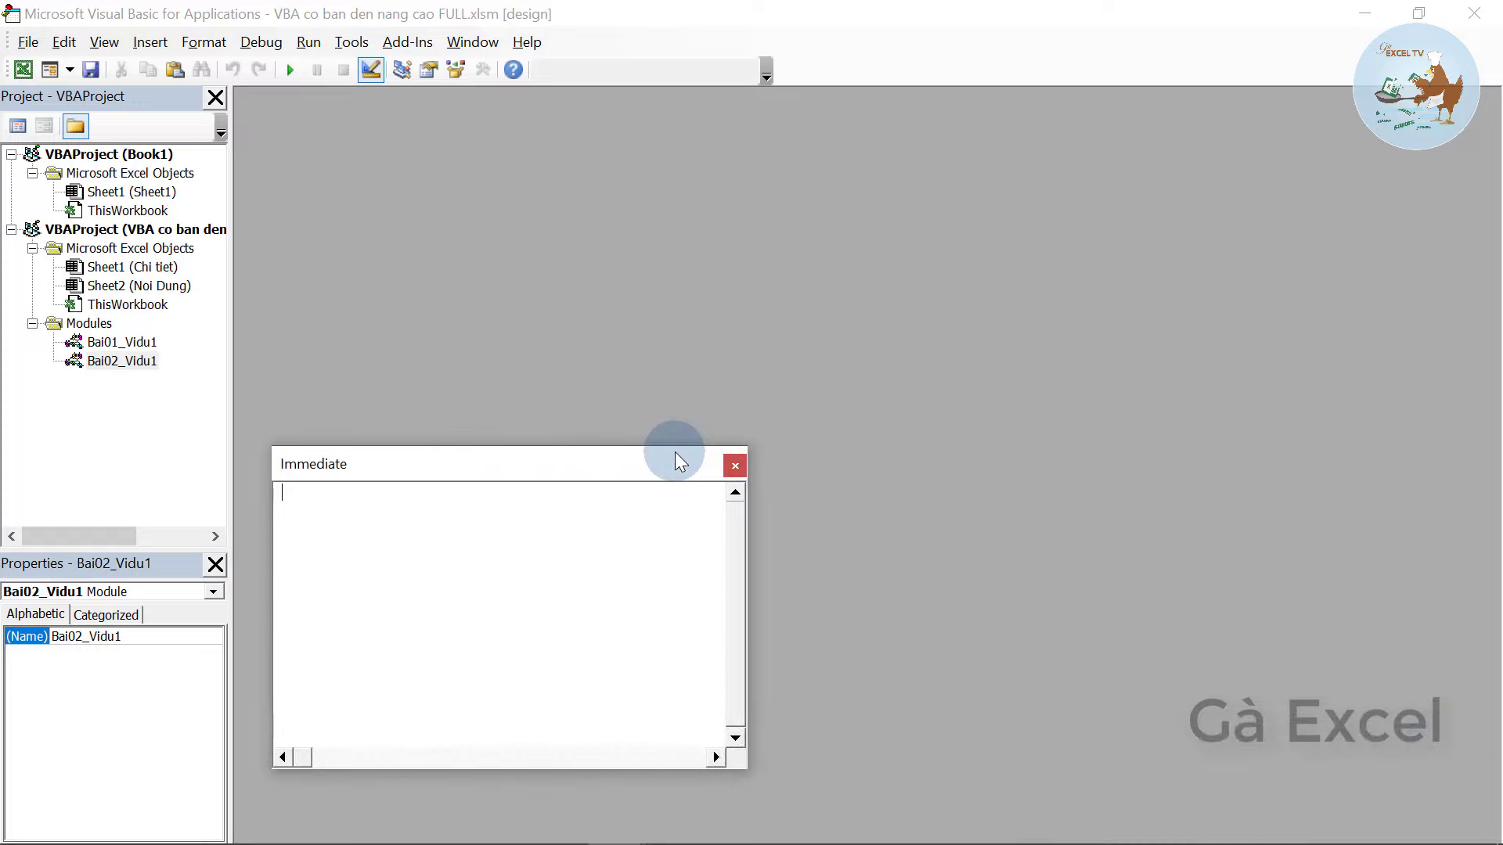
{"action": "left_click", "coordinate": [735, 468]}
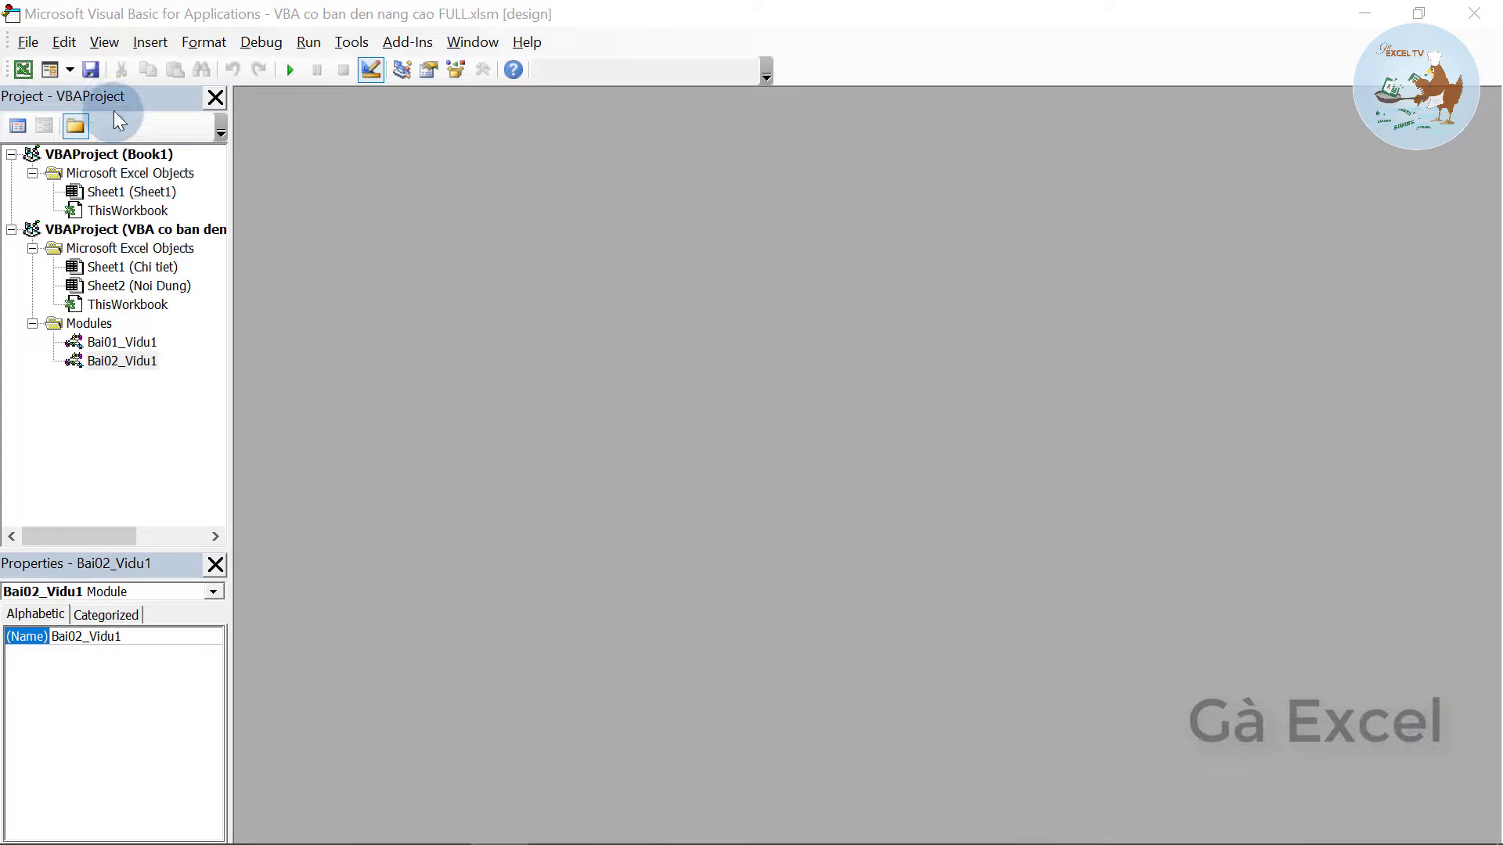
- Select Bai02_Vidu1, reopen the Immediate window and dock it full-width below the code area
{"action": "left_click", "coordinate": [114, 91]}
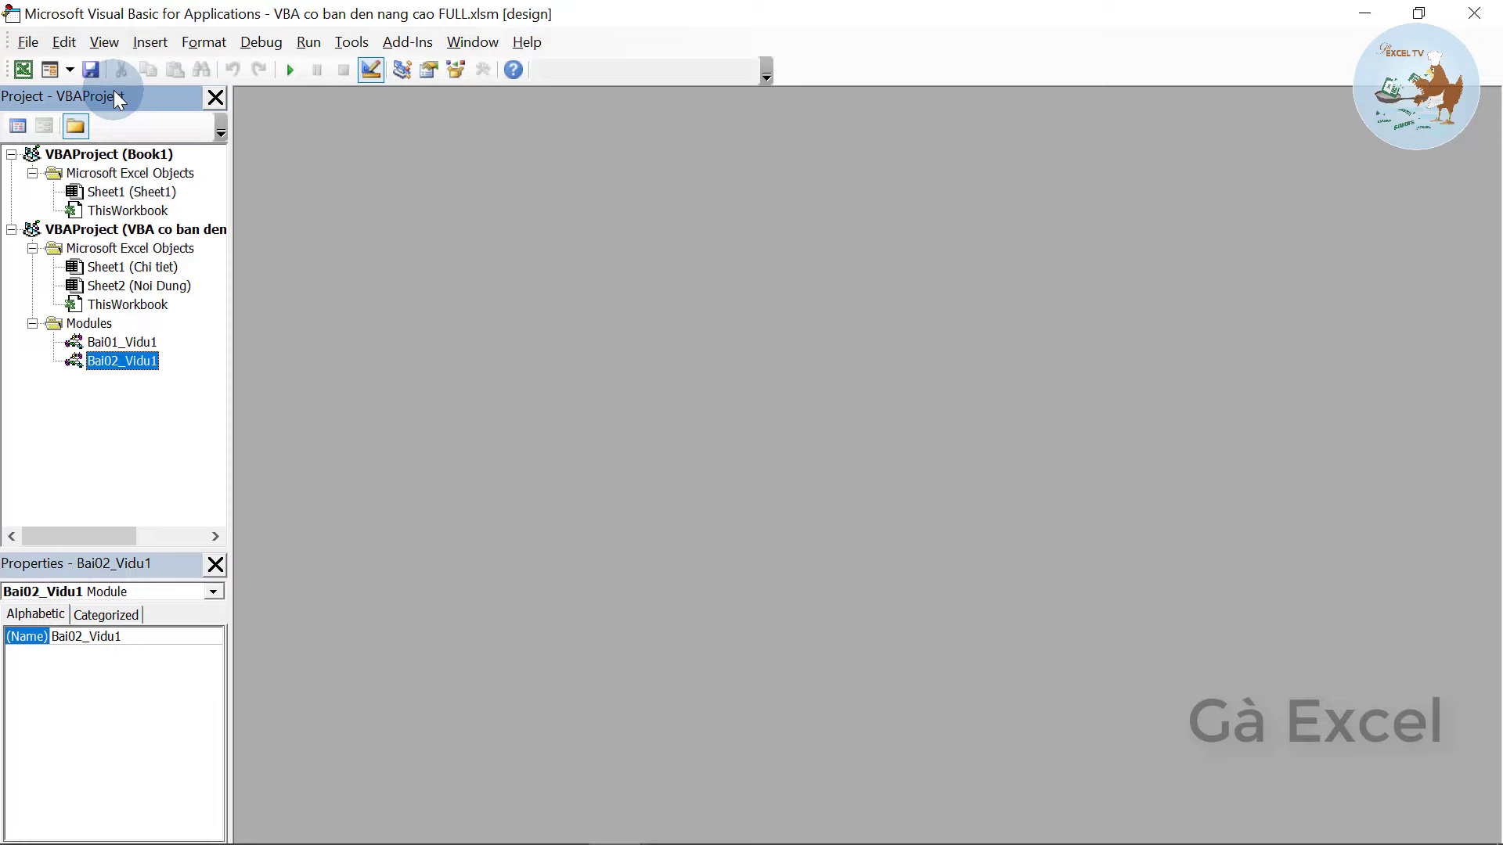
{"action": "left_click", "coordinate": [115, 576]}
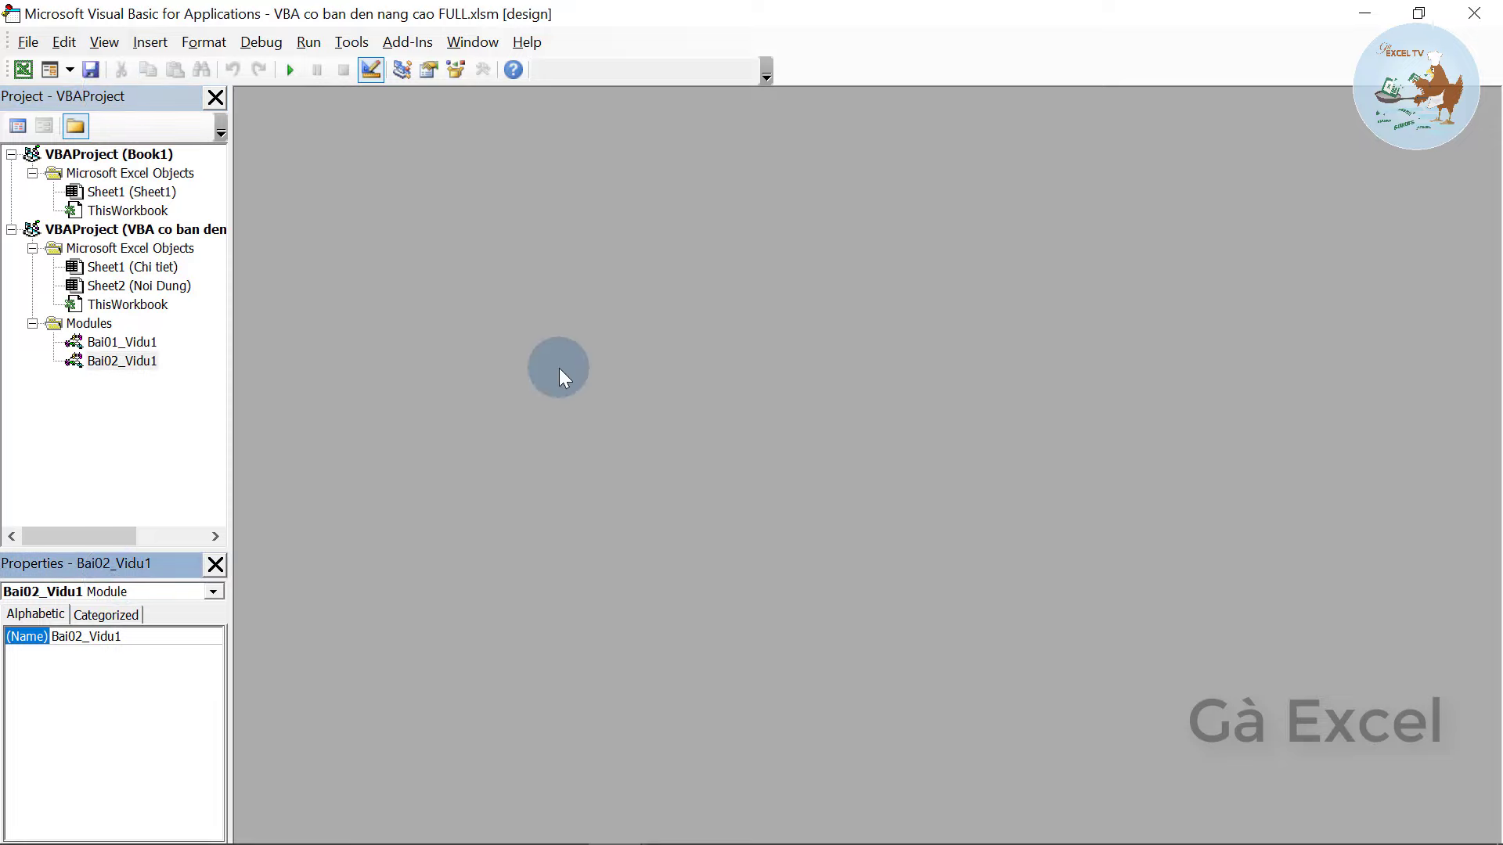
{"action": "left_click", "coordinate": [104, 41]}
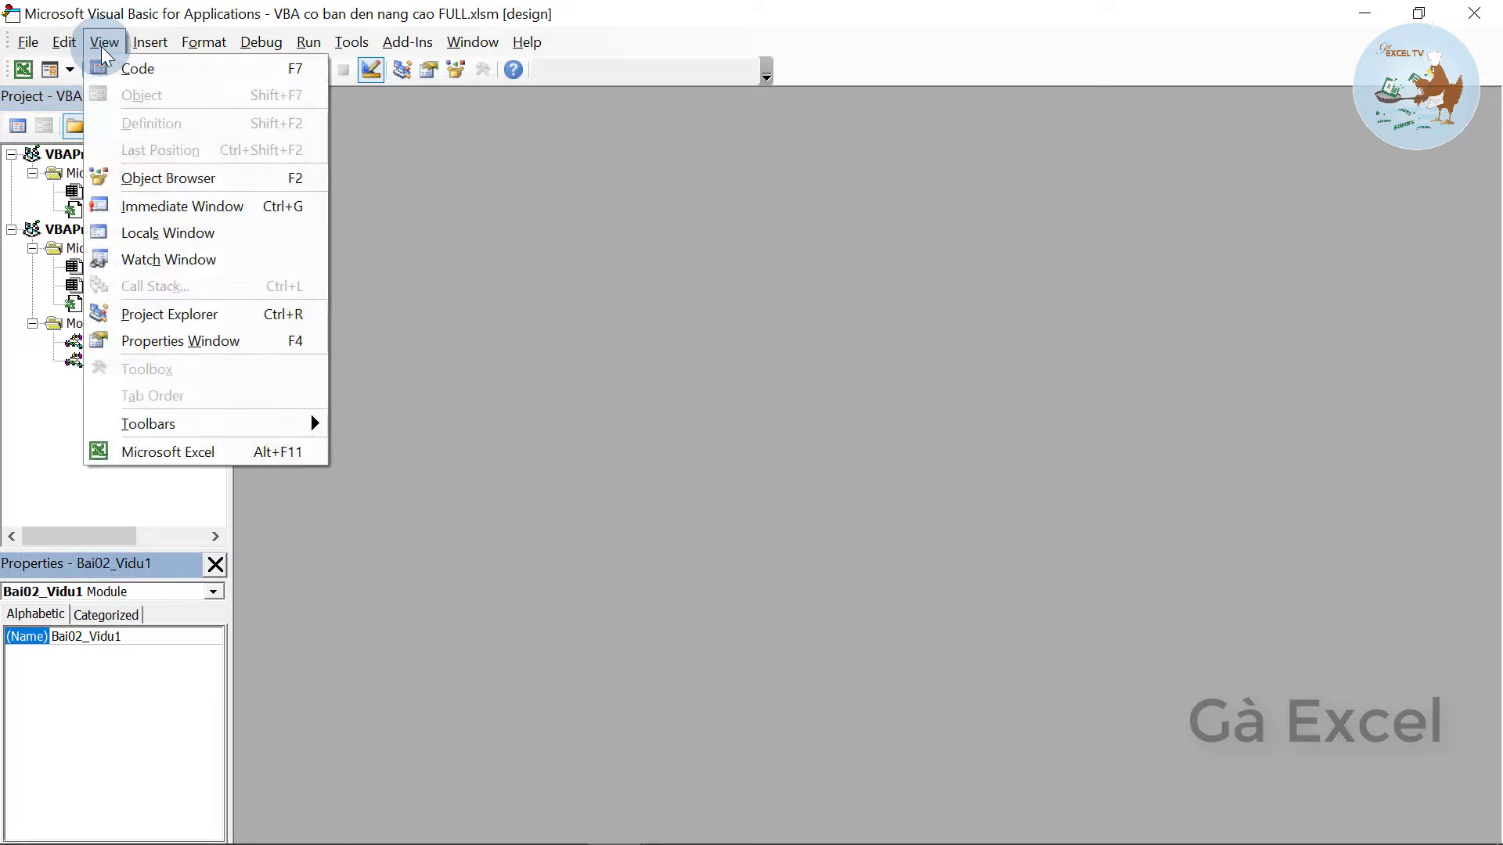
{"action": "left_click", "coordinate": [233, 206]}
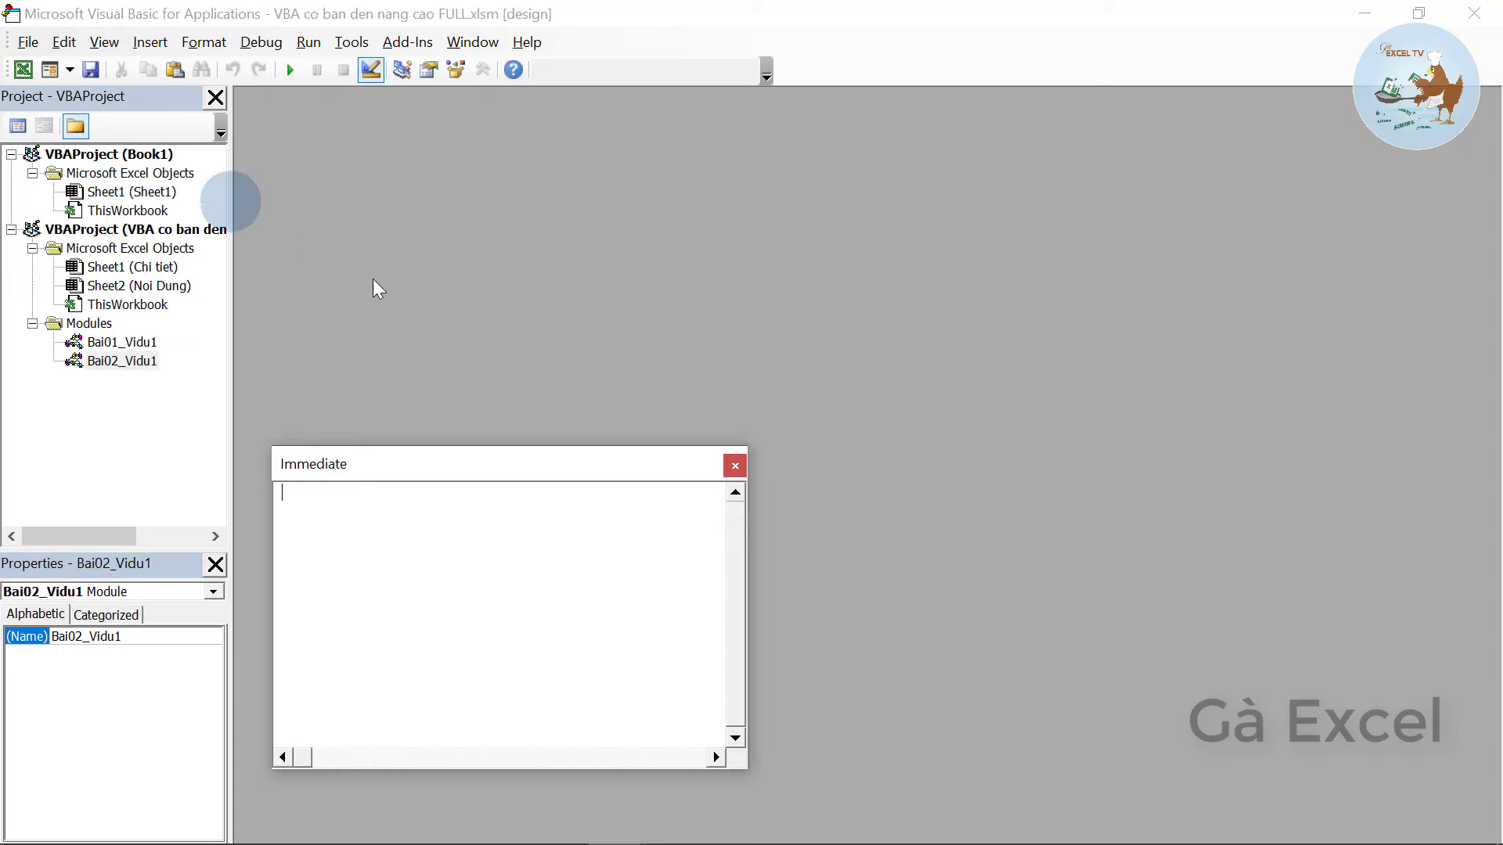
{"action": "left_click_drag", "start_coordinate": [608, 465], "coordinate": [589, 485]}
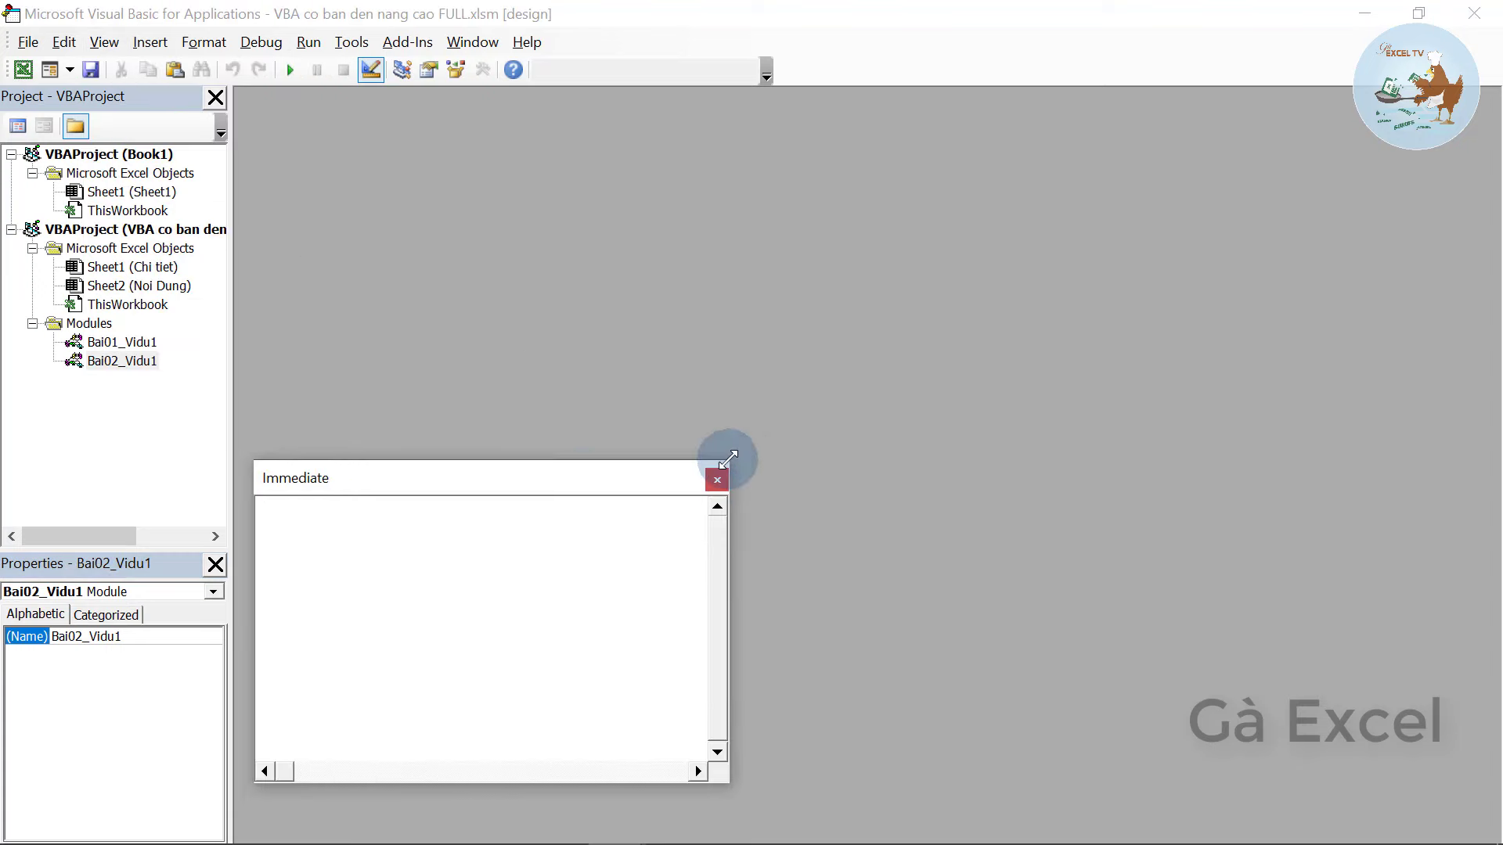
{"action": "mouse_move", "coordinate": [782, 521]}
{"action": "left_mouse_down"}
{"action": "mouse_move", "coordinate": [1387, 664]}
{"action": "mouse_move", "coordinate": [1333, 727]}
{"action": "mouse_move", "coordinate": [342, 203]}
{"action": "left_mouse_up"}
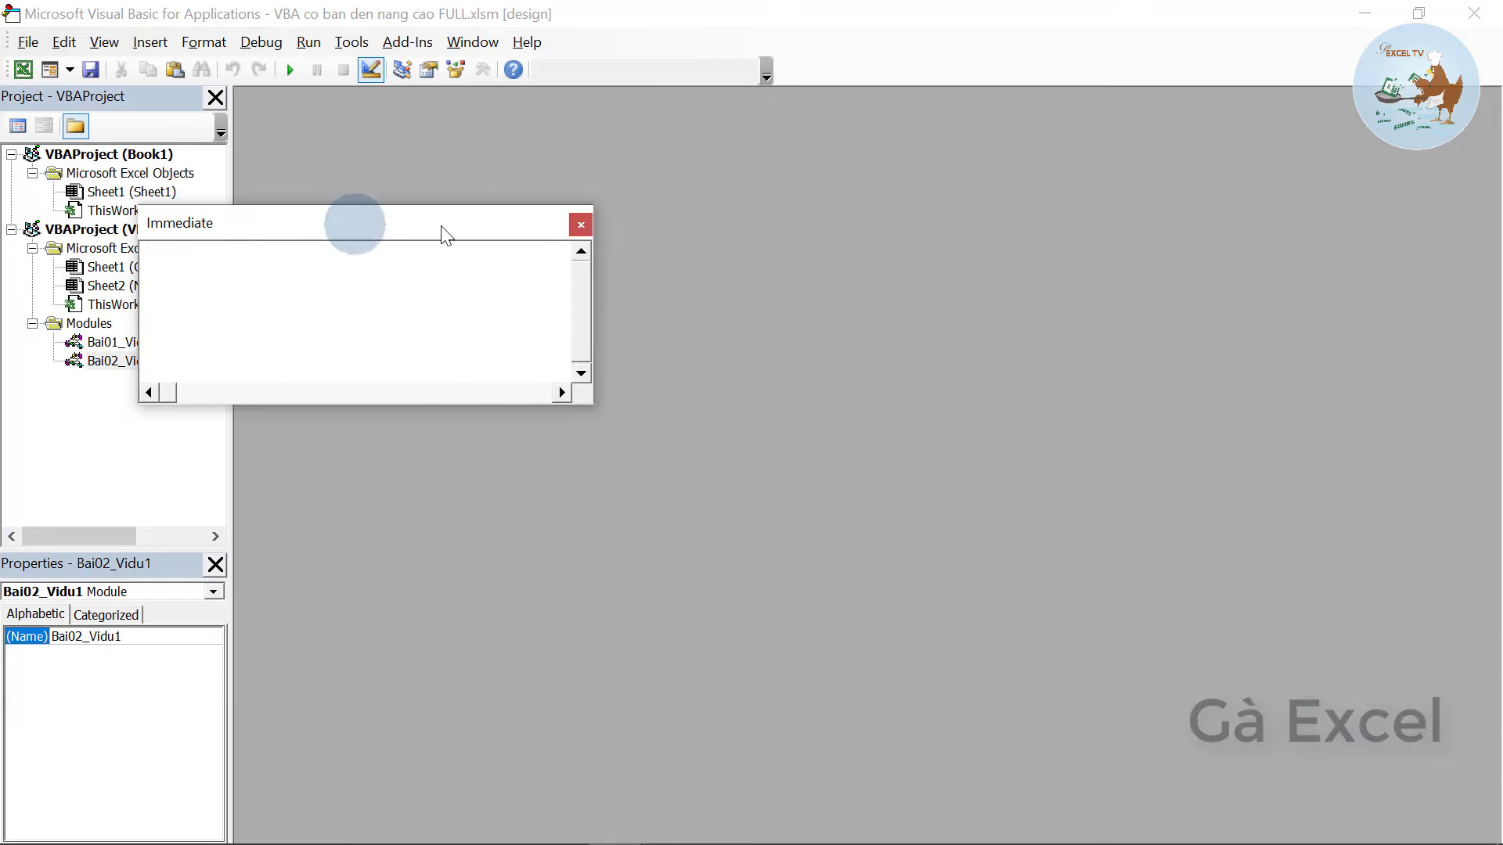
{"action": "left_click_drag", "start_coordinate": [445, 235], "coordinate": [679, 227]}
{"action": "double_click", "coordinate": [679, 227]}
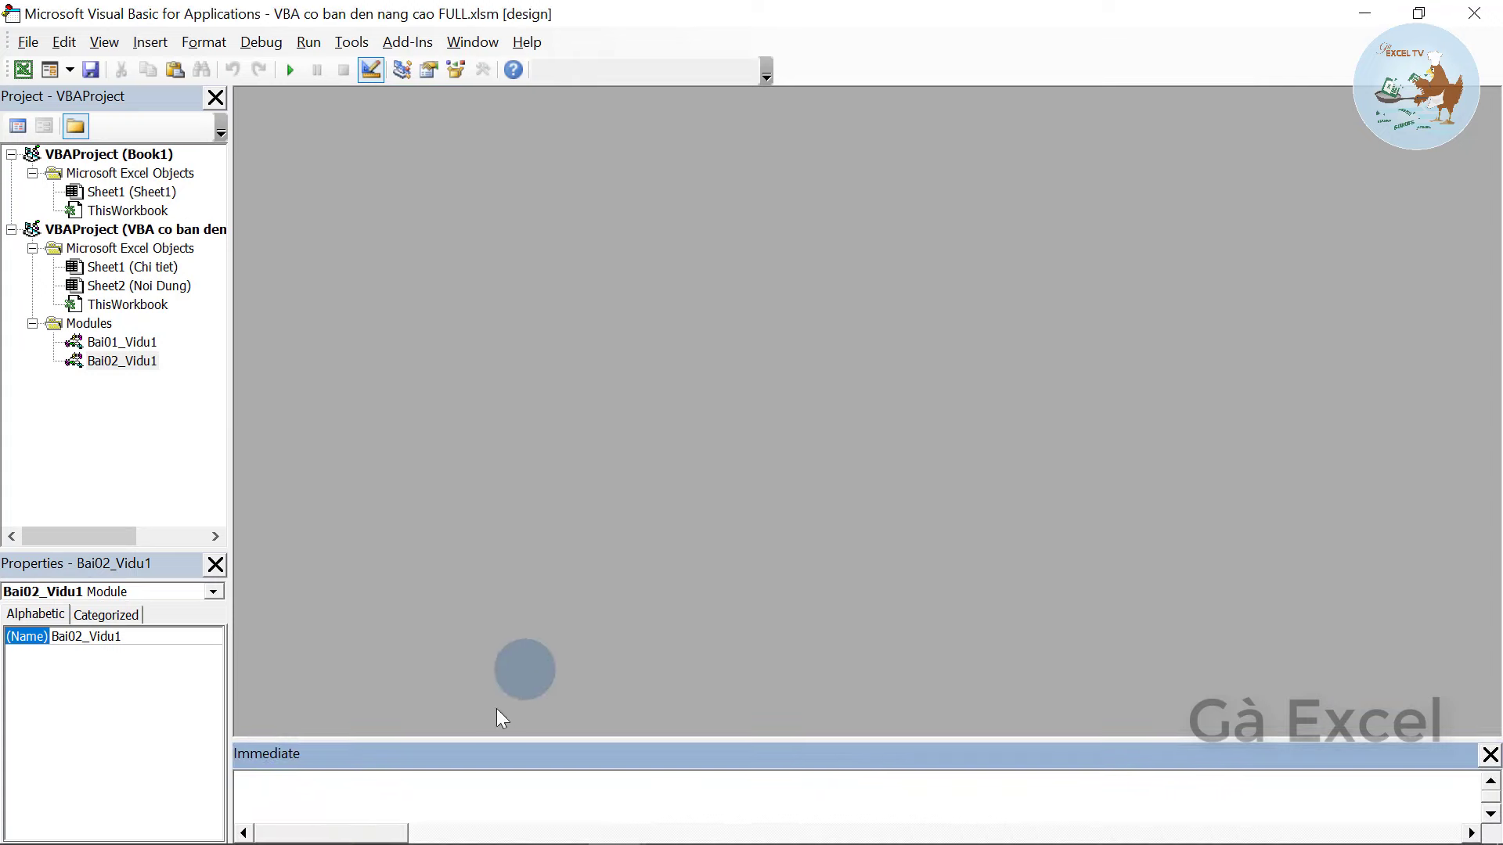
{"action": "left_click", "coordinate": [670, 784]}
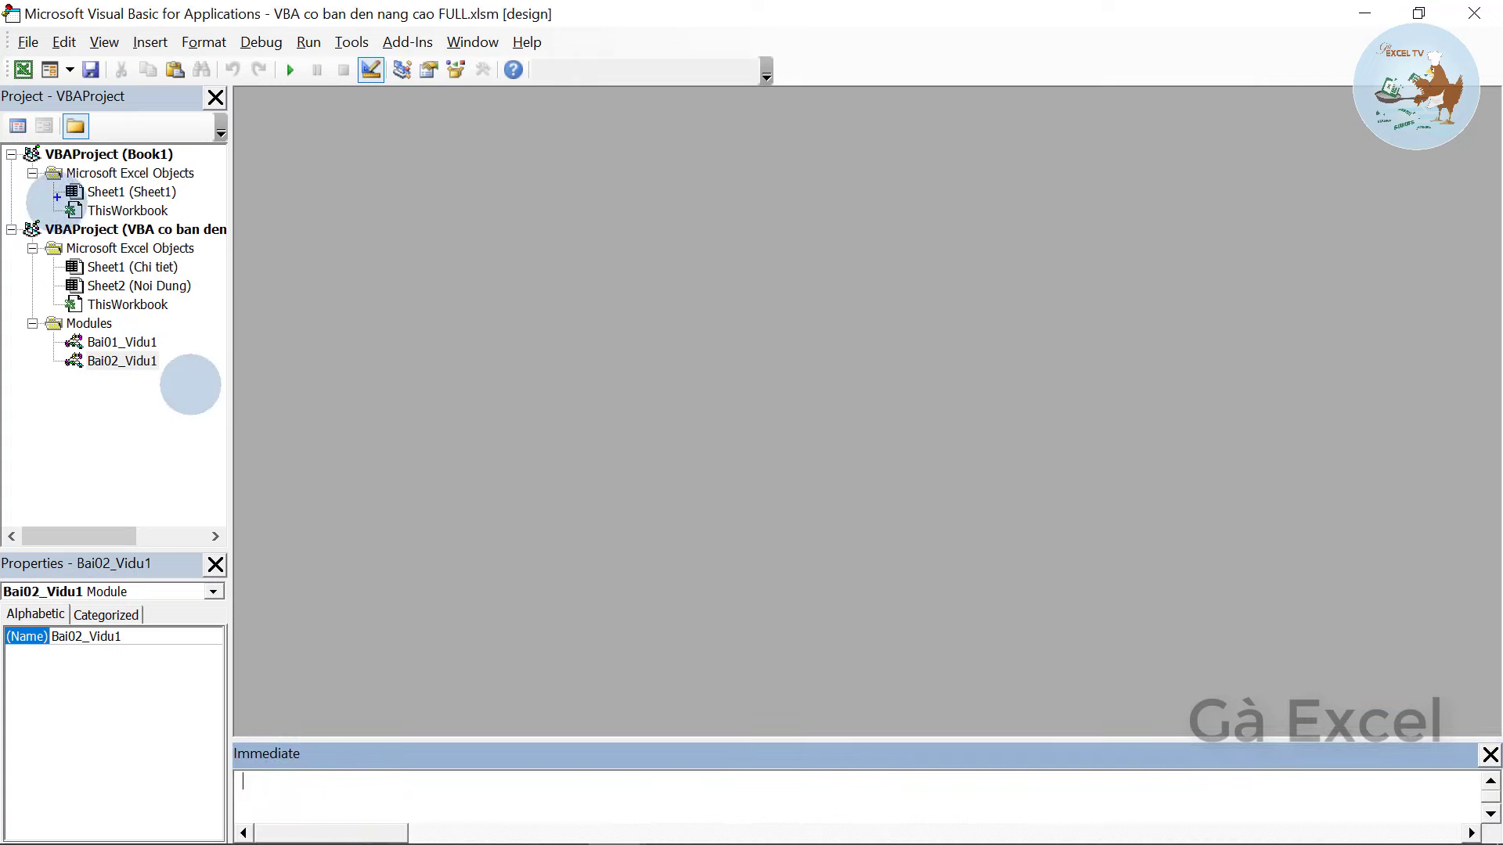
{"action": "mouse_move", "coordinate": [10, 98]}
{"action": "left_mouse_down"}
{"action": "mouse_move", "coordinate": [66, 673]}
{"action": "mouse_move", "coordinate": [345, 794]}
{"action": "left_mouse_up"}
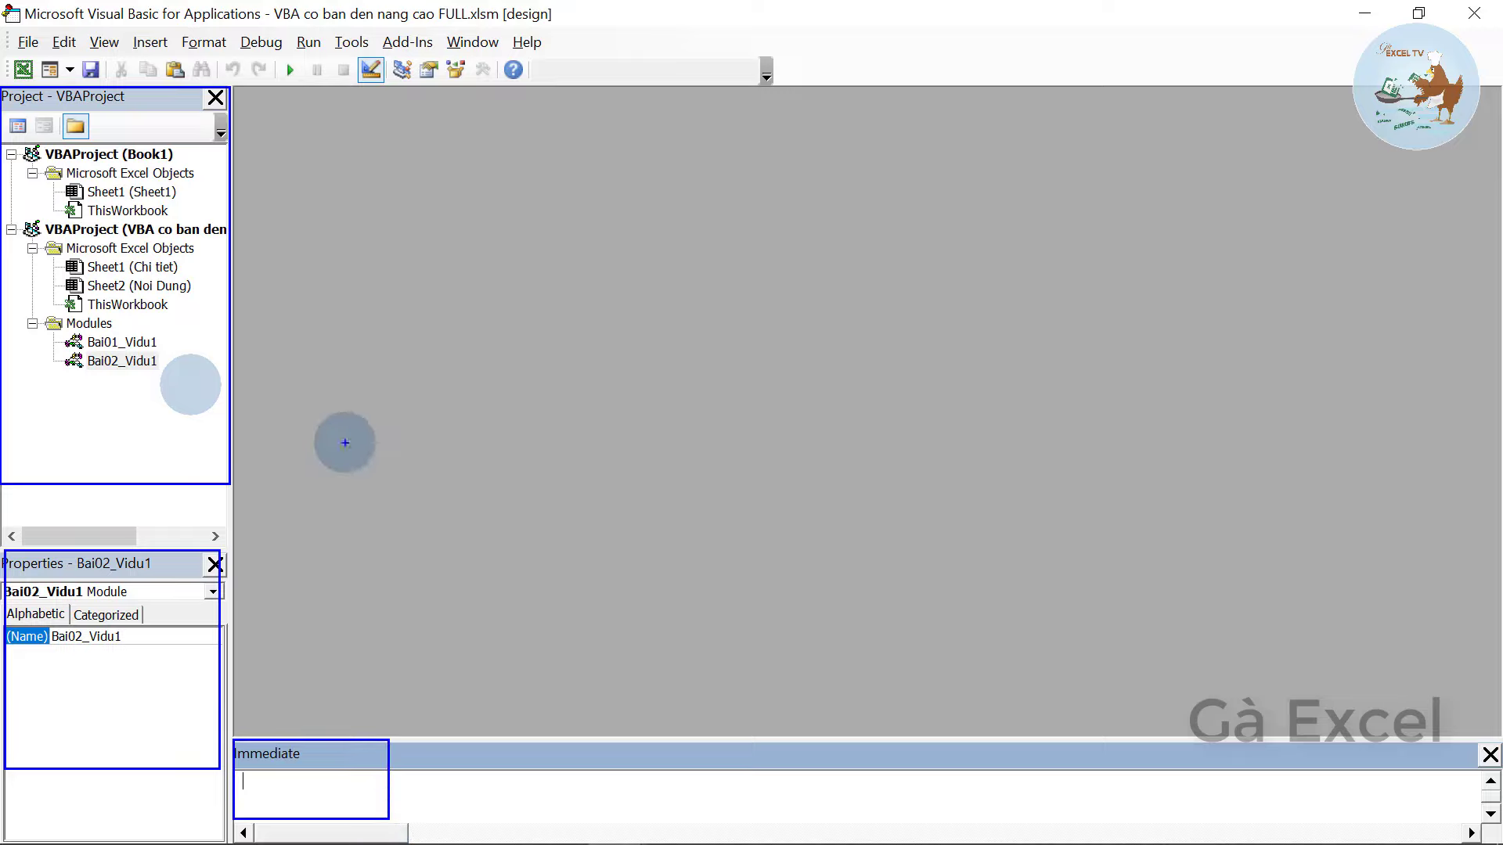
{"action": "mouse_move", "coordinate": [344, 795]}
{"action": "left_mouse_down"}
{"action": "mouse_move", "coordinate": [324, 284]}
{"action": "mouse_move", "coordinate": [314, 376]}
{"action": "left_mouse_up"}
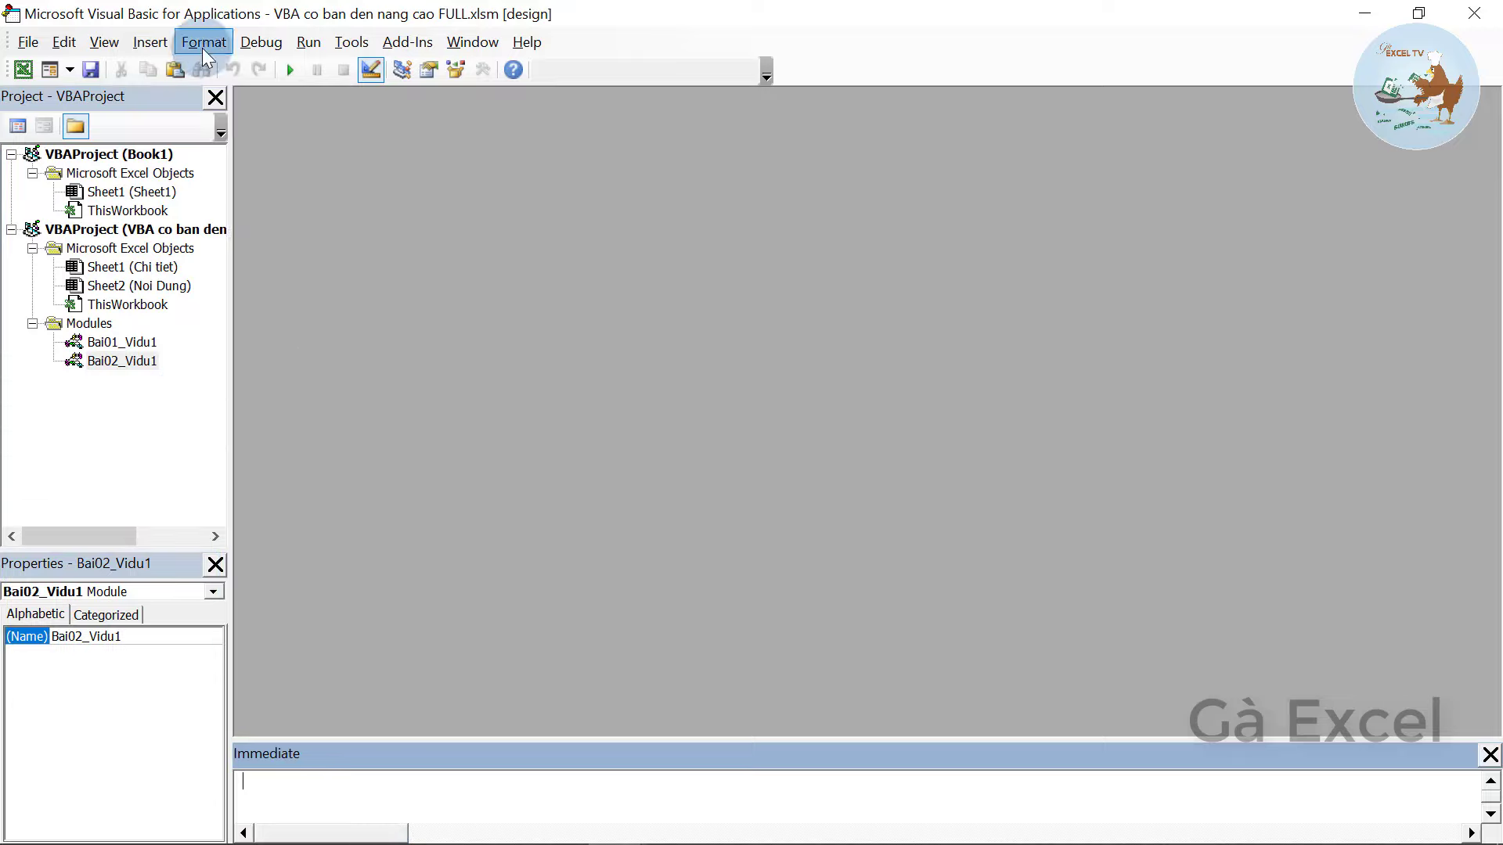
{"action": "left_click", "coordinate": [122, 45]}
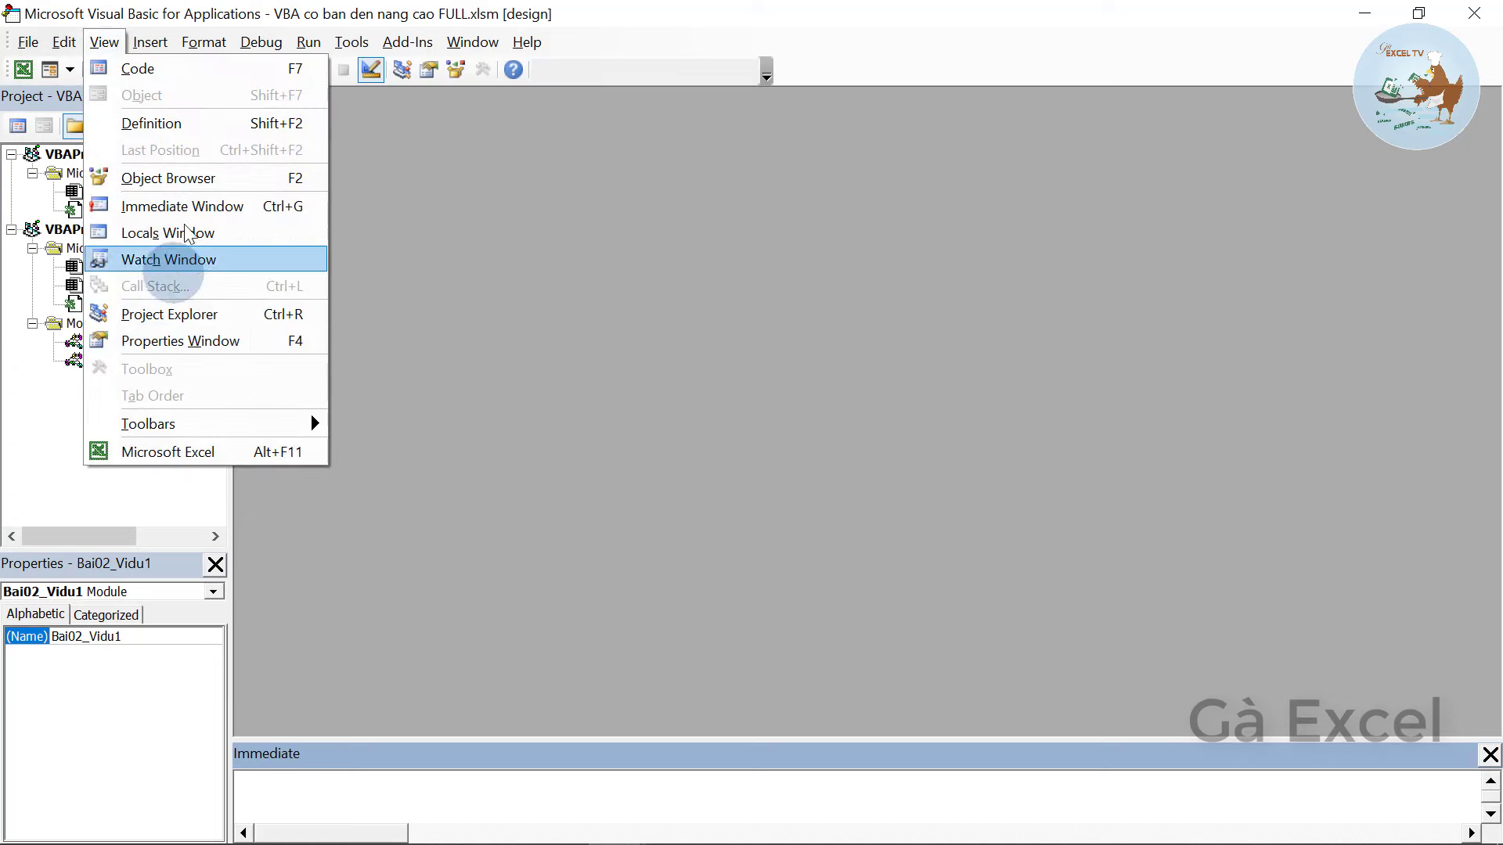
{"action": "left_click", "coordinate": [575, 389]}
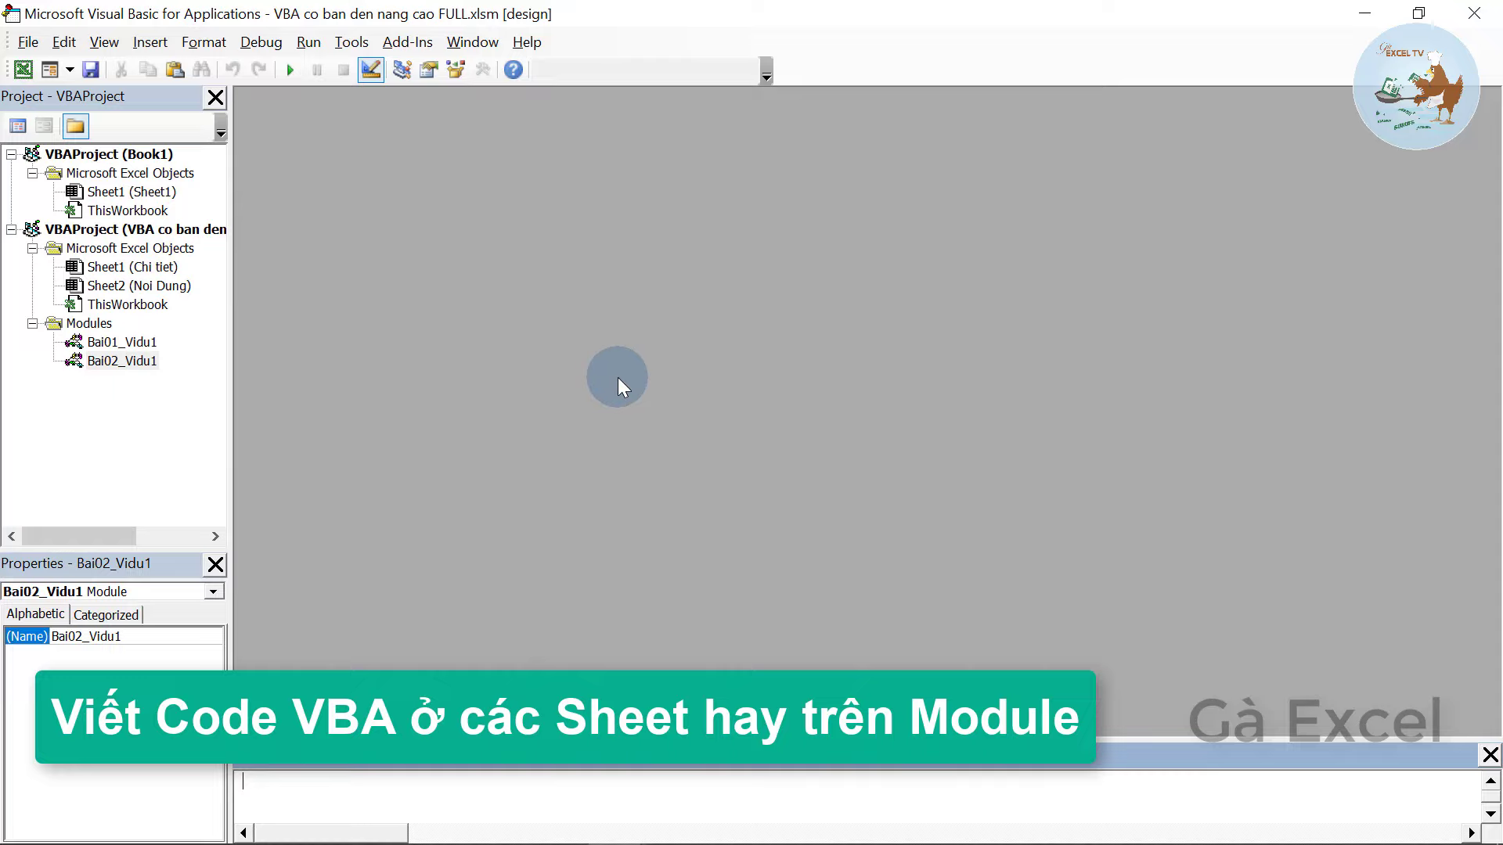
- Select Book1's Sheet1 in the Project Explorer, then switch to the Book1 workbook in Excel
{"action": "left_click", "coordinate": [117, 152]}
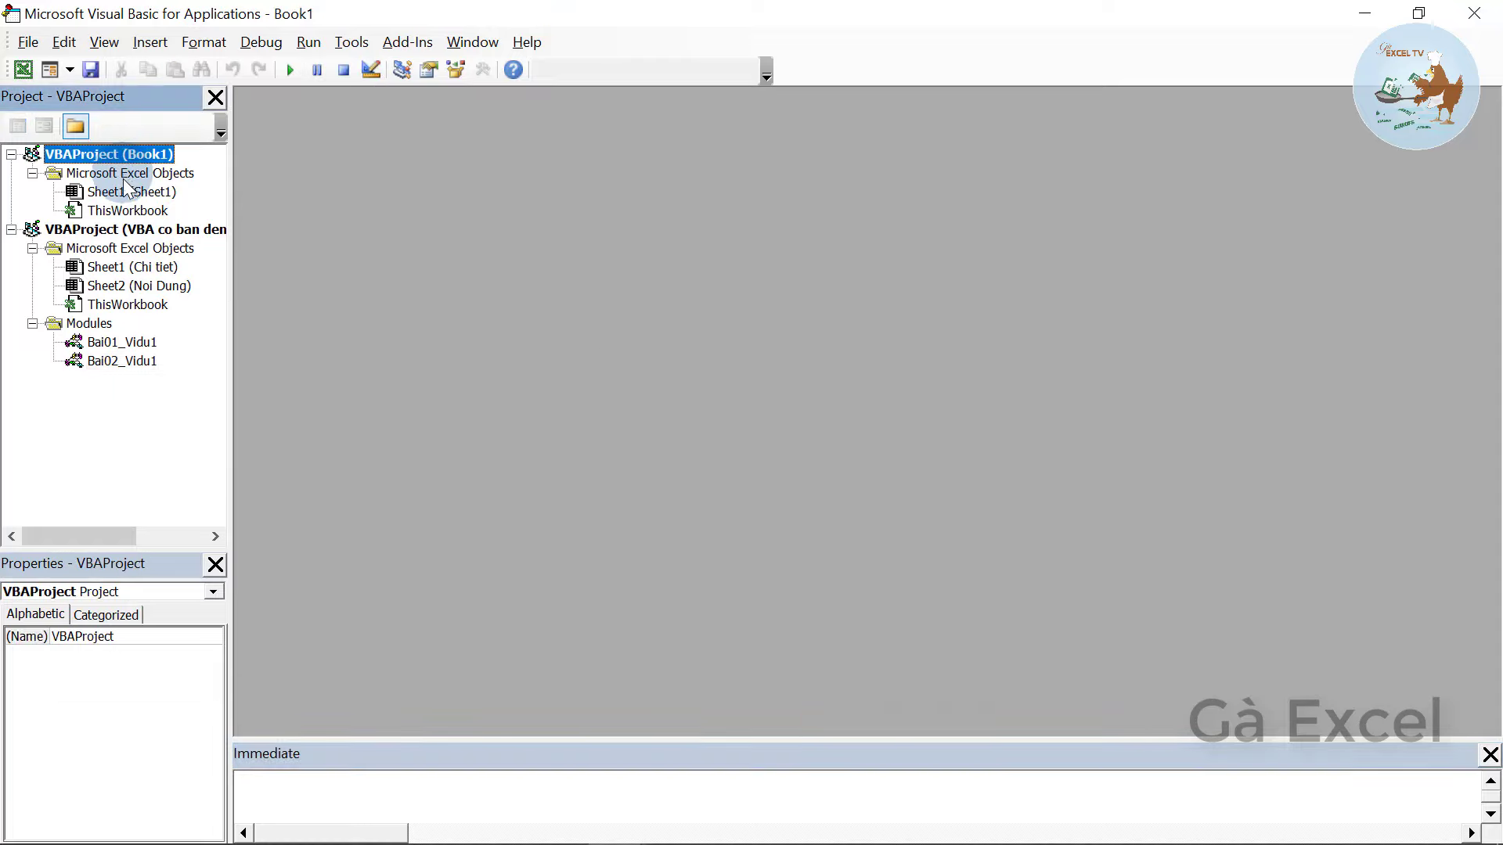
{"action": "left_click", "coordinate": [125, 194]}
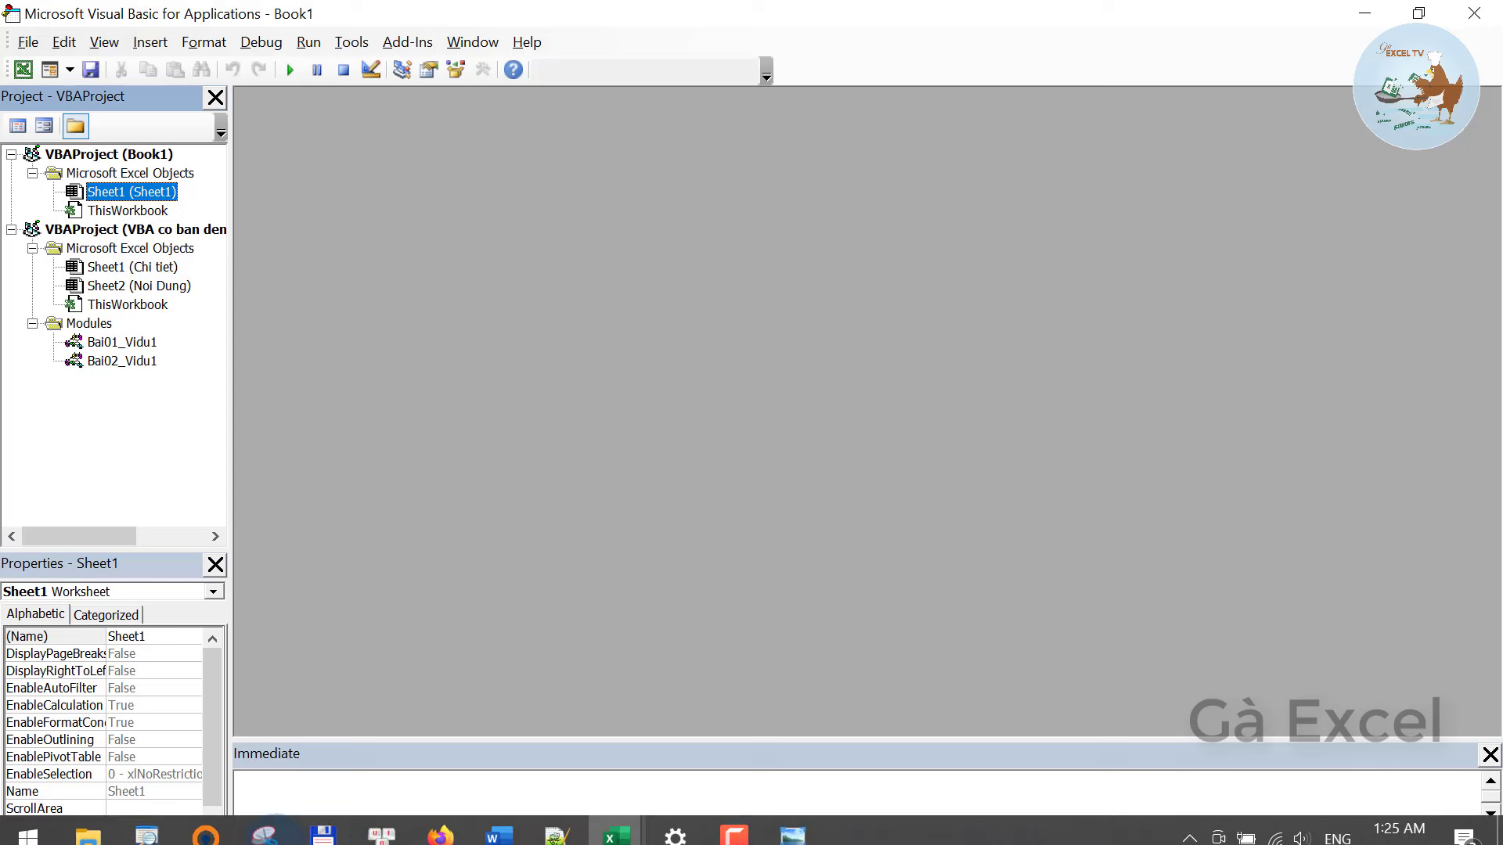
{"action": "left_click", "coordinate": [616, 822]}
{"action": "left_click", "coordinate": [109, 523]}
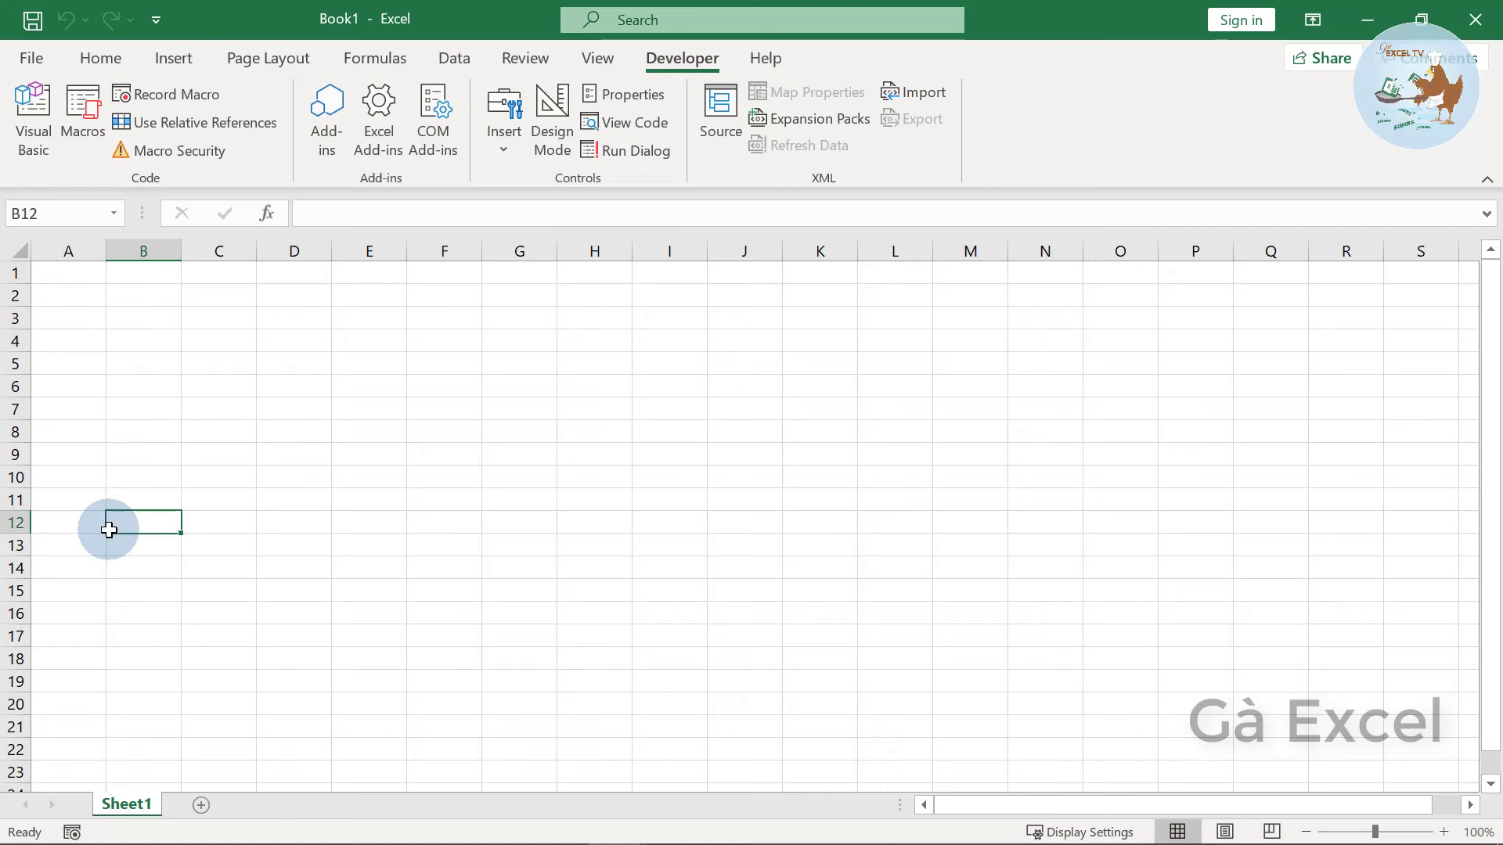
{"action": "left_click", "coordinate": [116, 371]}
- Add Sheet2 and Sheet3 to Book1 and switch back to the VBA editor
{"action": "left_click", "coordinate": [196, 806]}
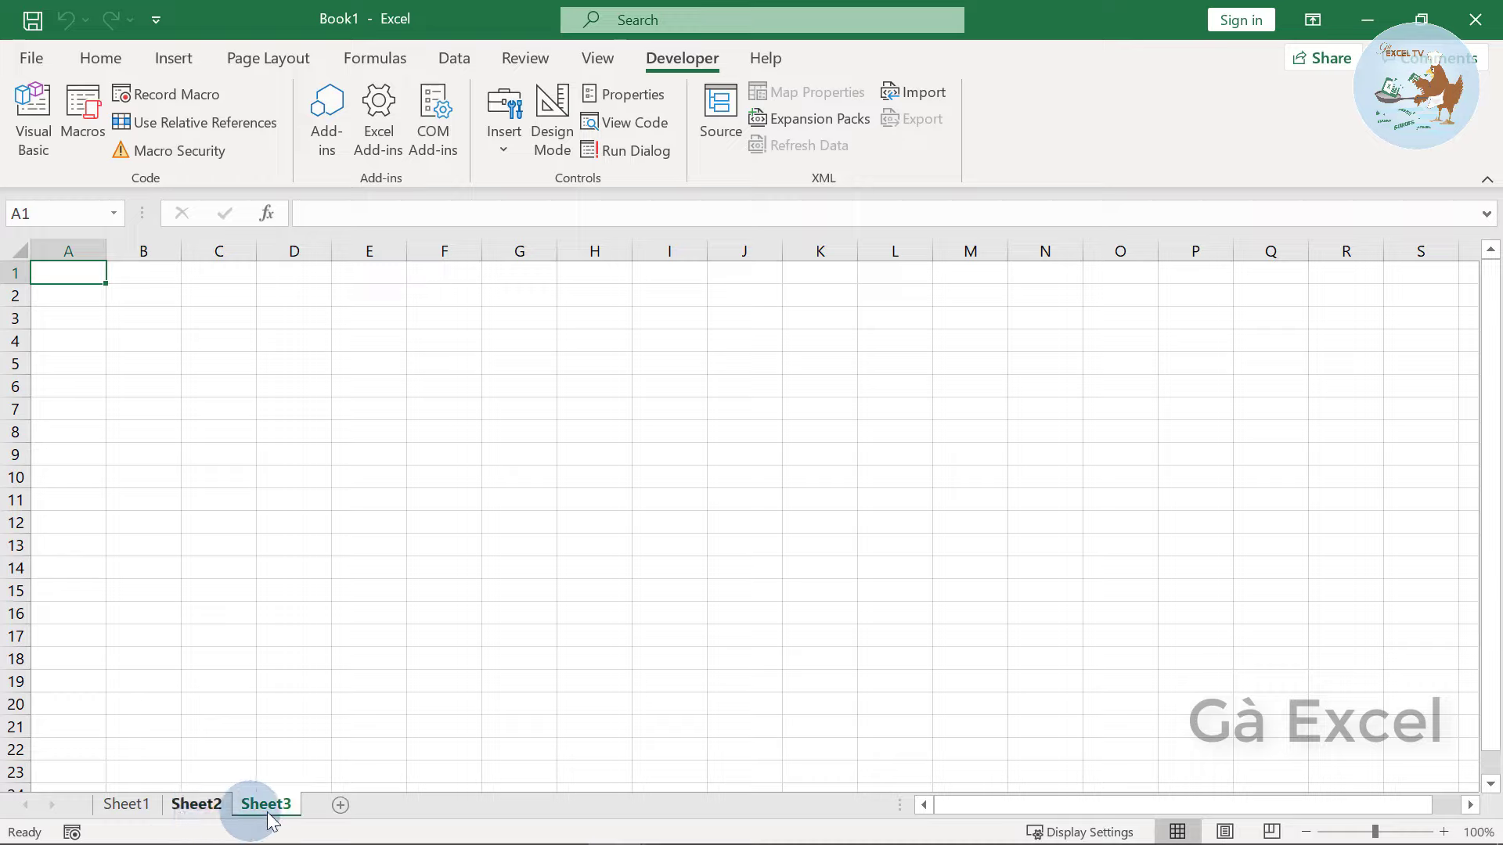
{"action": "left_click", "coordinate": [134, 814]}
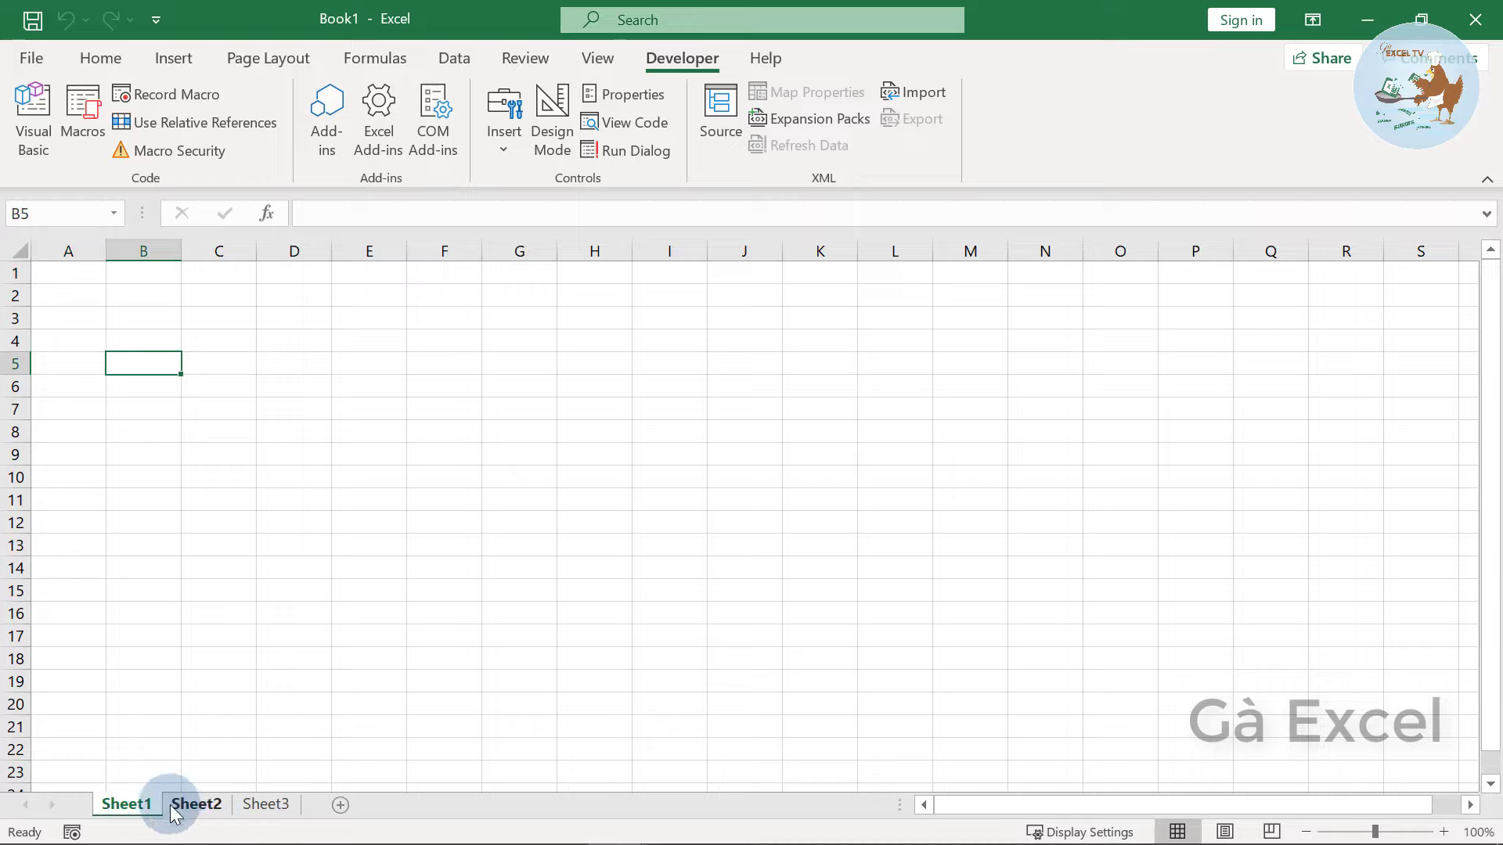
{"action": "left_click", "coordinate": [375, 819]}
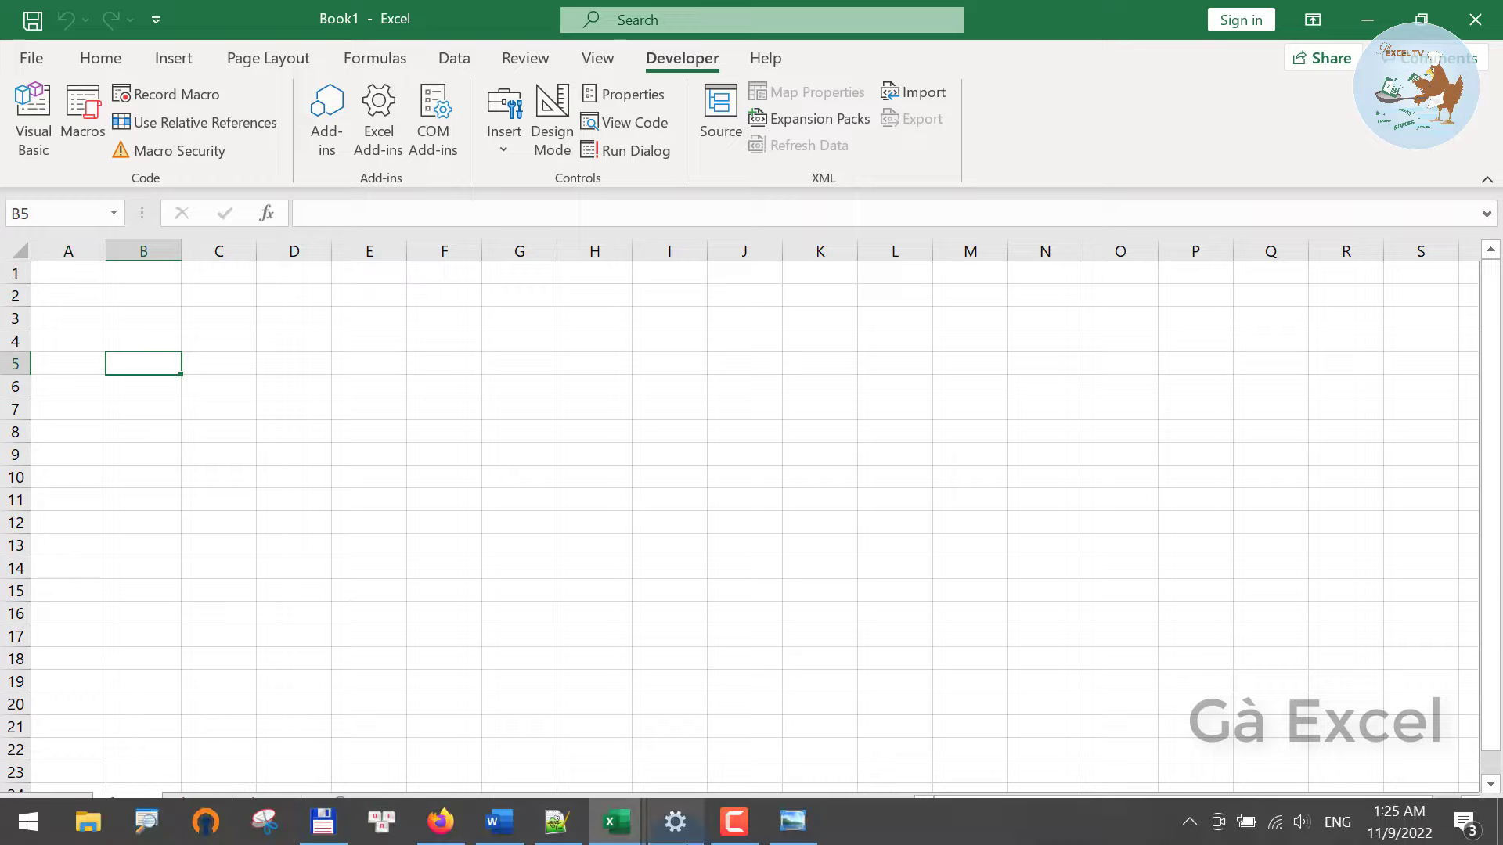
{"action": "mouse_move", "coordinate": [612, 821]}
{"action": "left_click", "coordinate": [914, 720]}
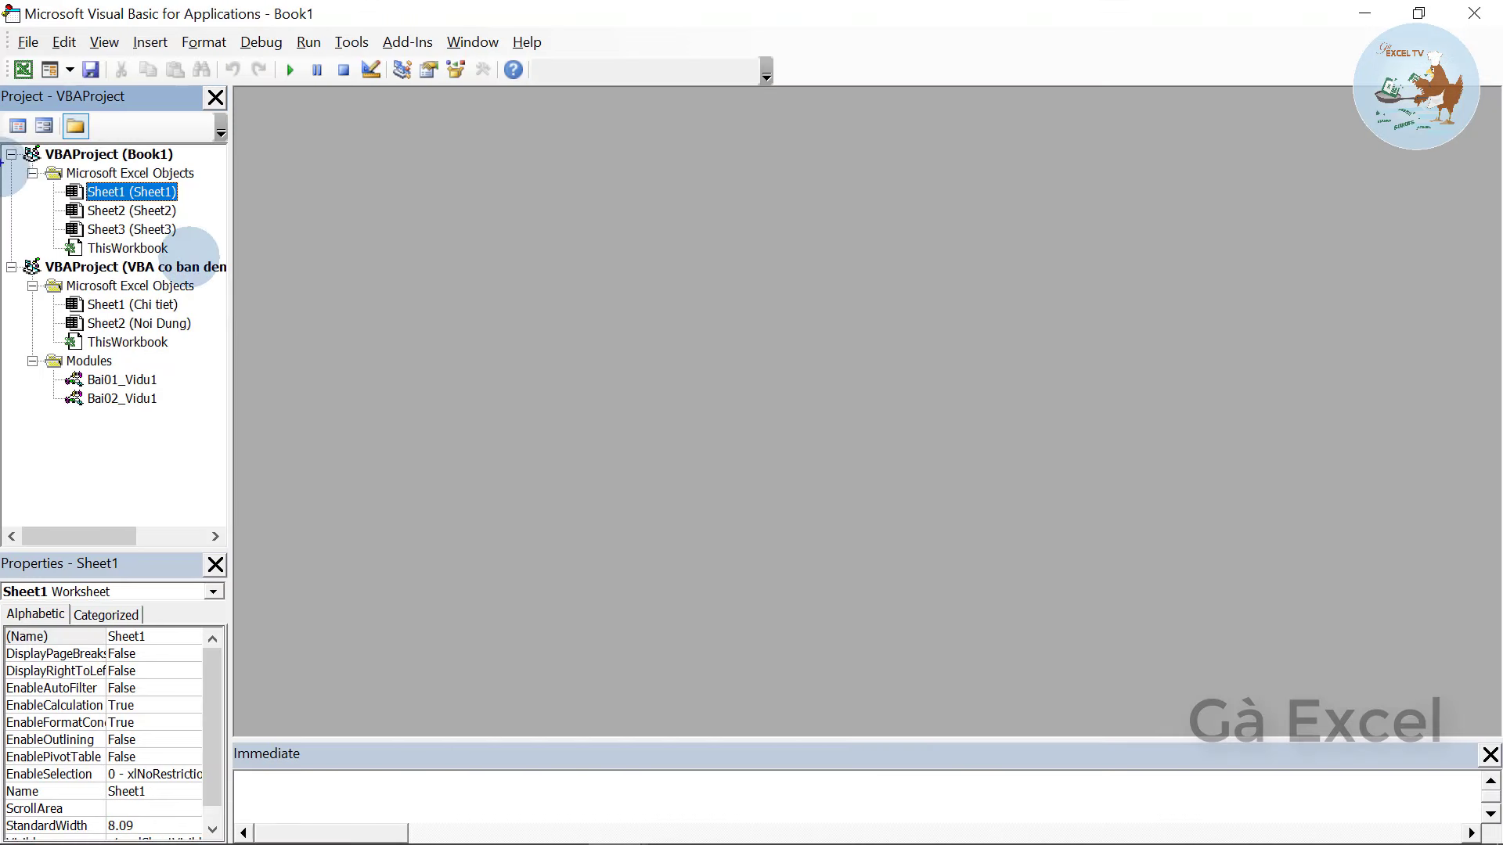
{"action": "left_click_drag", "start_coordinate": [3, 147], "coordinate": [220, 256]}
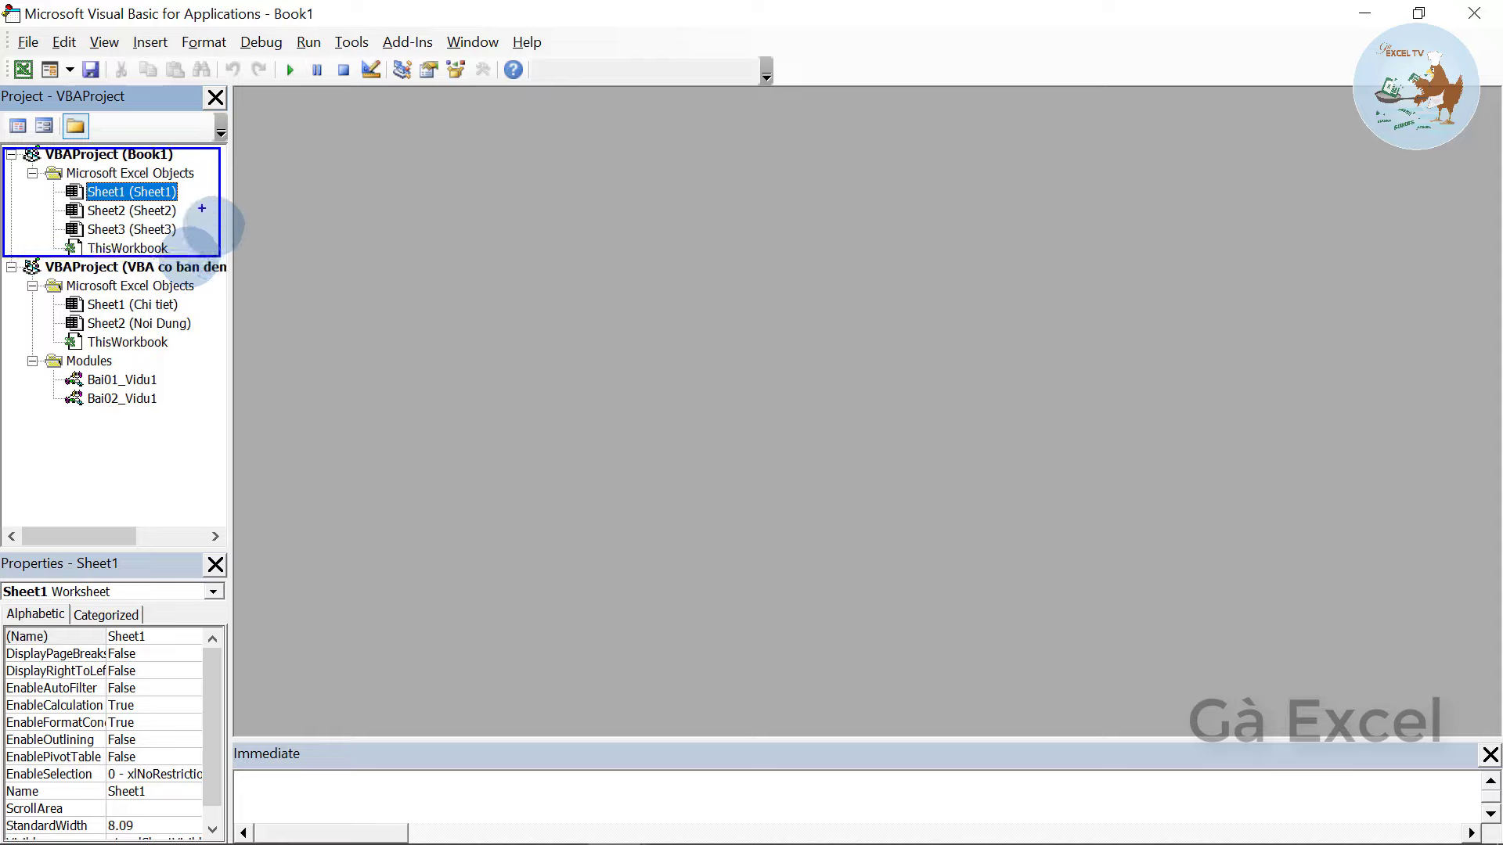
{"action": "mouse_move", "coordinate": [192, 189]}
{"action": "left_mouse_down"}
{"action": "mouse_move", "coordinate": [252, 189]}
{"action": "mouse_move", "coordinate": [263, 229]}
{"action": "left_mouse_up"}
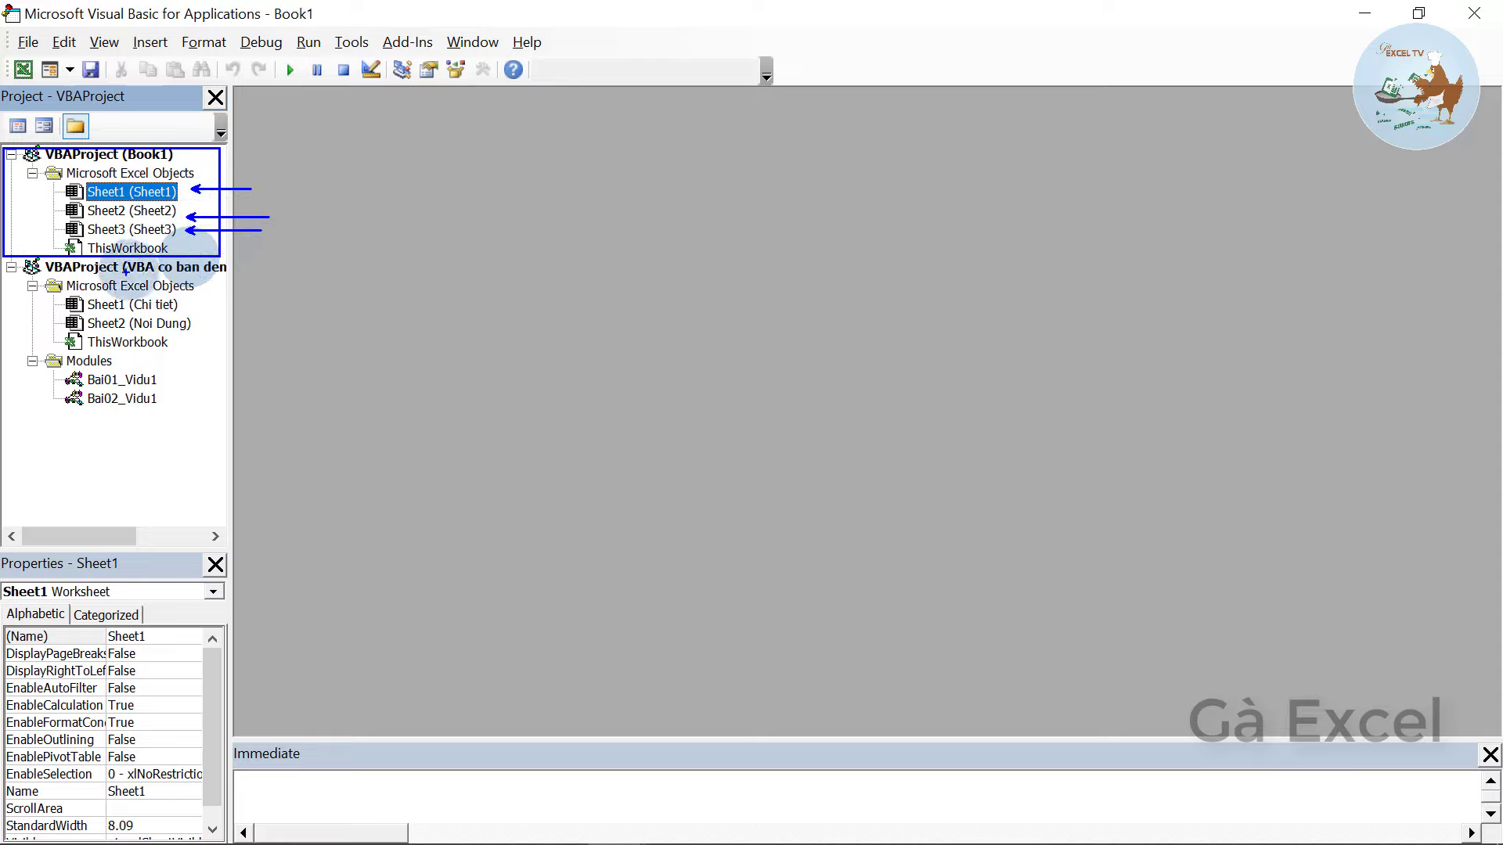
{"action": "key", "text": "Escape"}
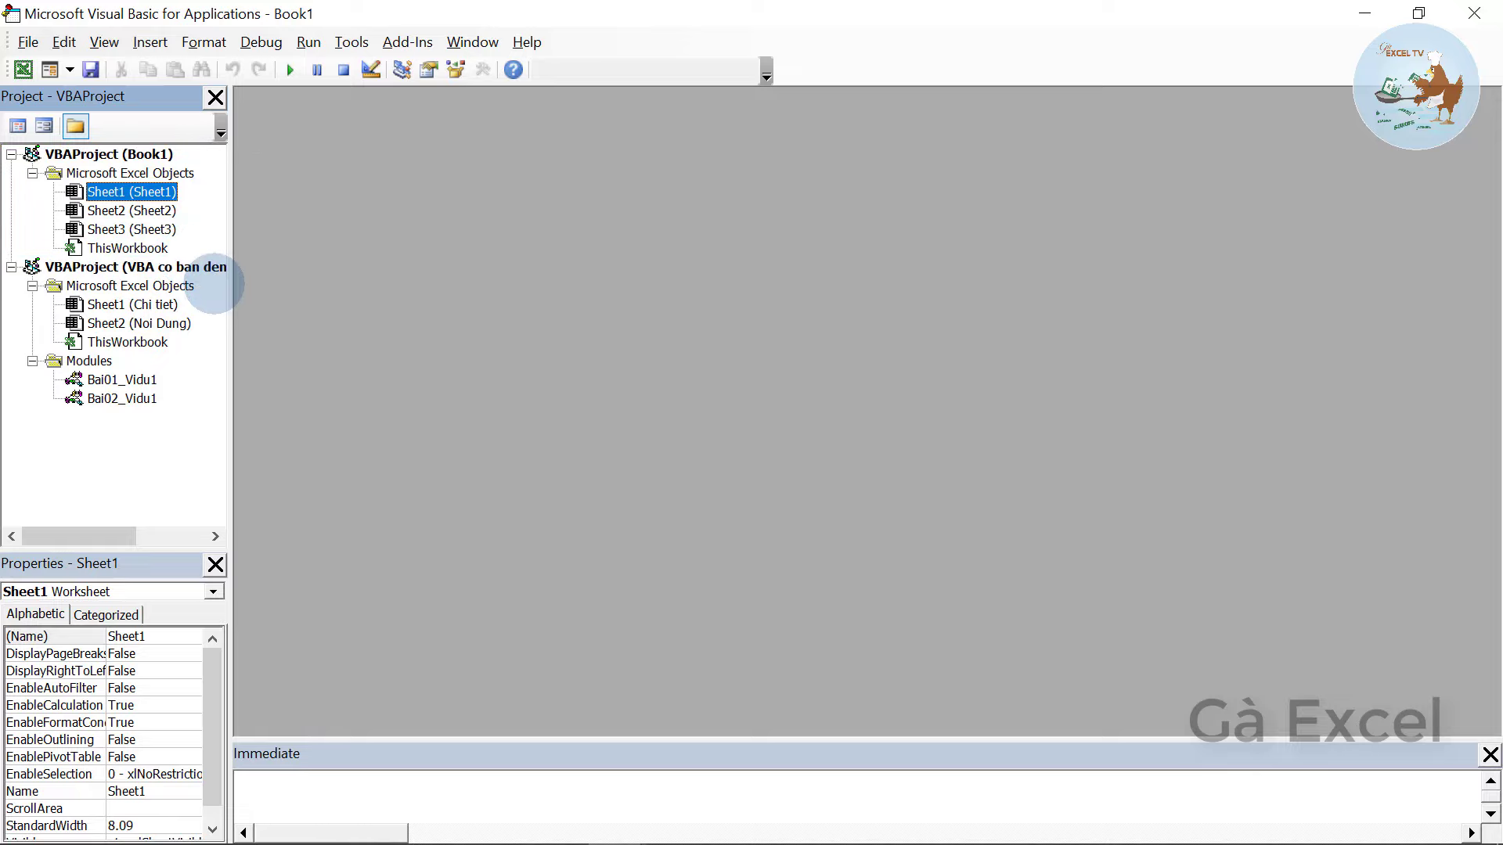
- Open Sheet1's code window and insert a new Module1 via Sheet1's Insert > Module
{"action": "double_click", "coordinate": [127, 190]}
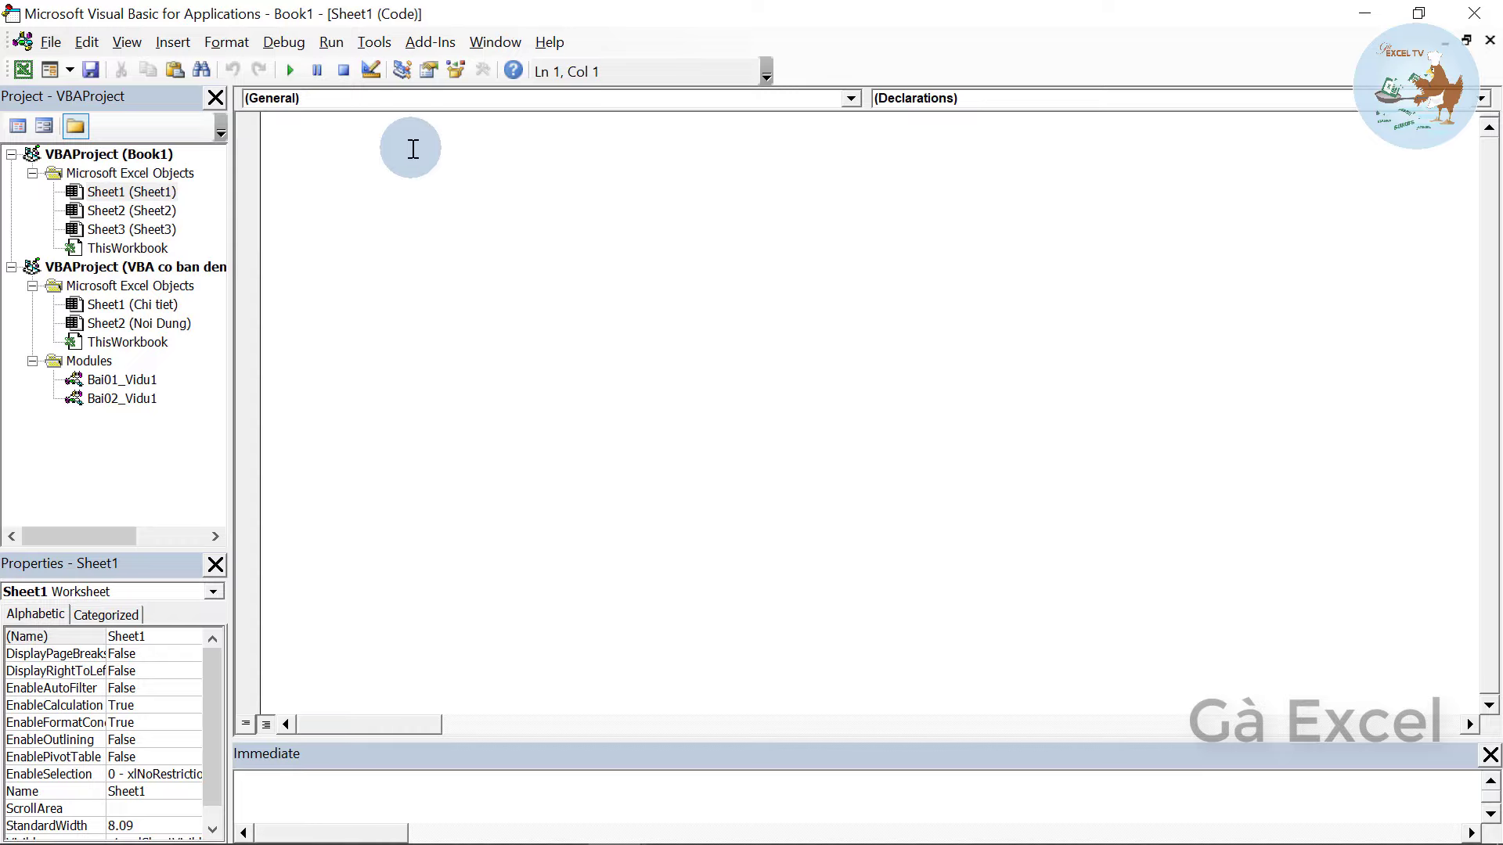
{"action": "right_click", "coordinate": [144, 193]}
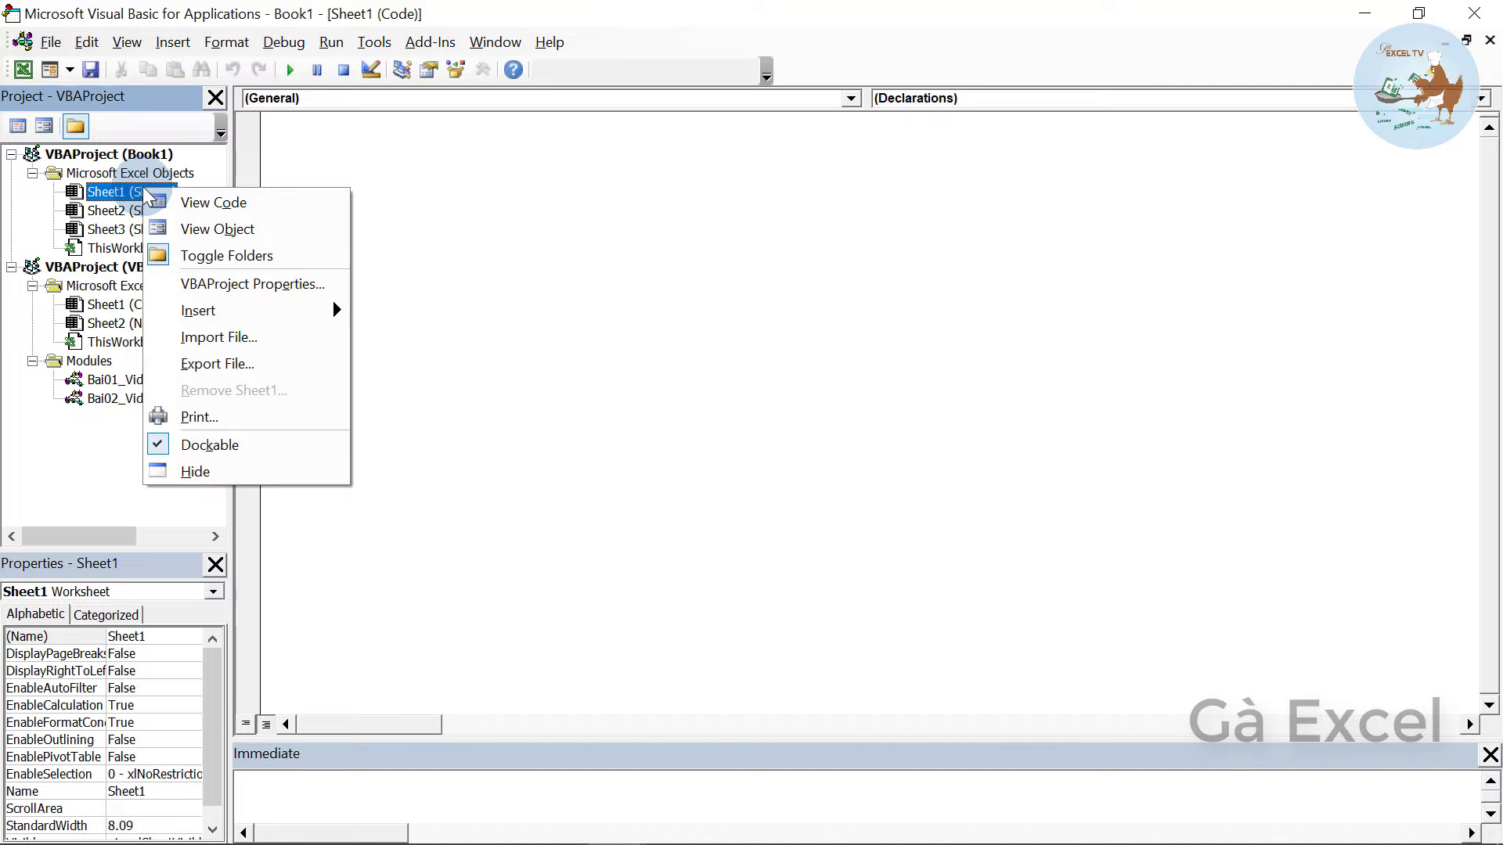
{"action": "mouse_move", "coordinate": [198, 310]}
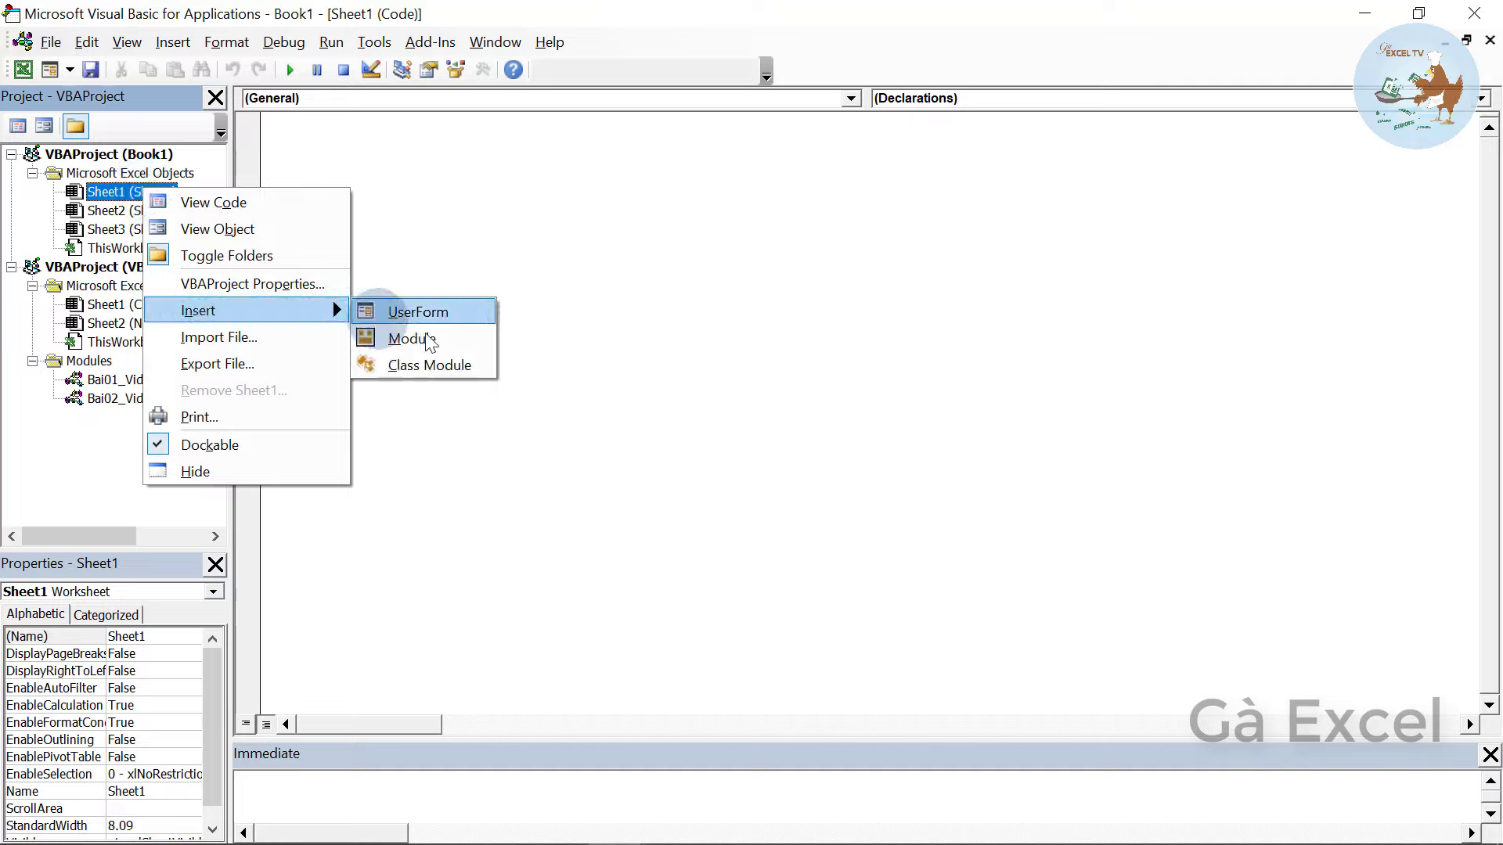
{"action": "left_click", "coordinate": [430, 341]}
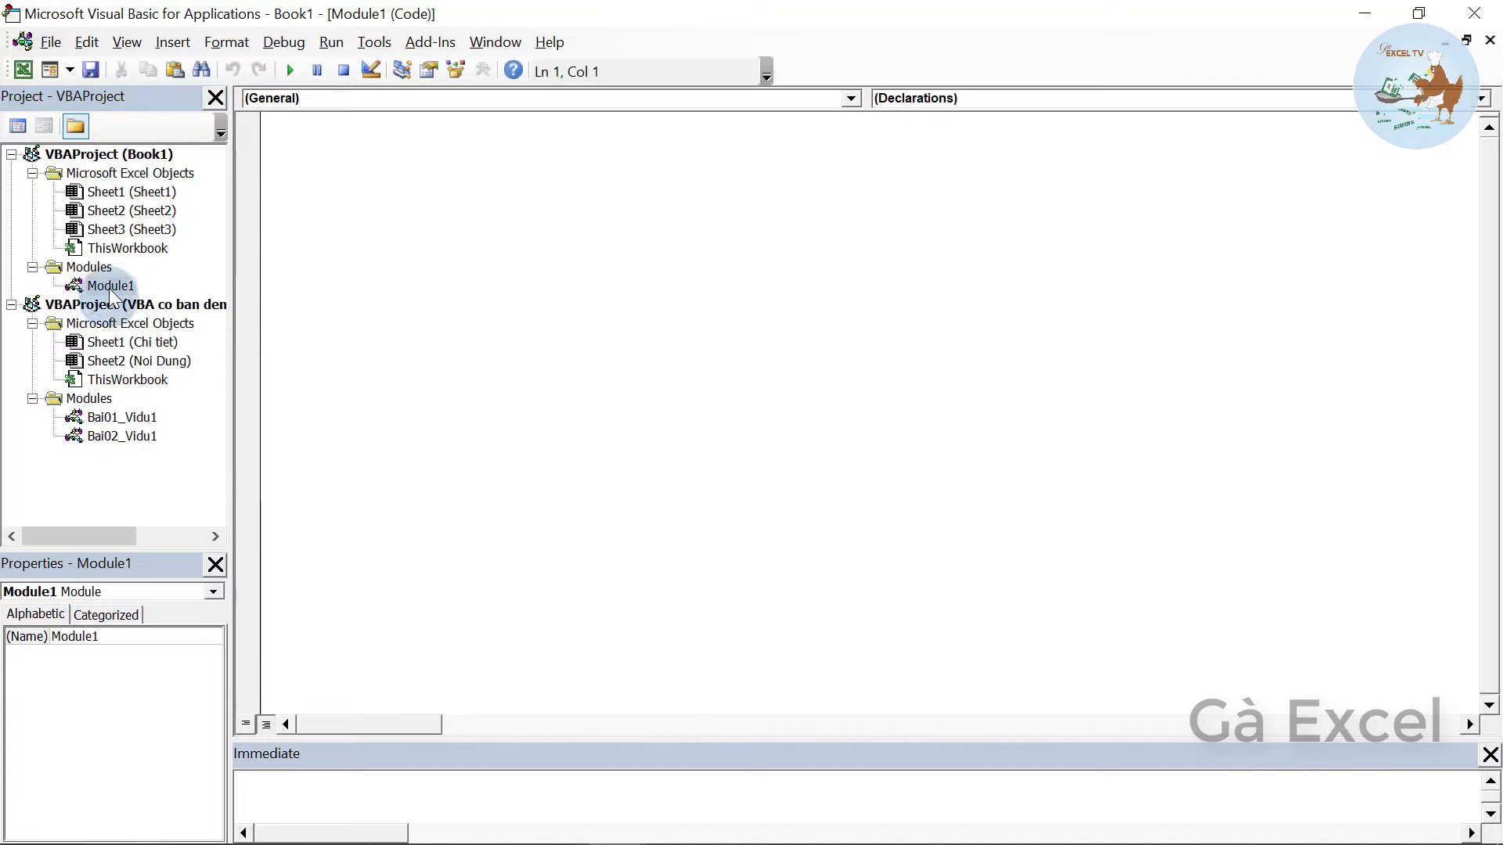
{"action": "left_click", "coordinate": [282, 130]}
{"action": "left_click_drag", "start_coordinate": [264, 118], "coordinate": [1382, 673]}
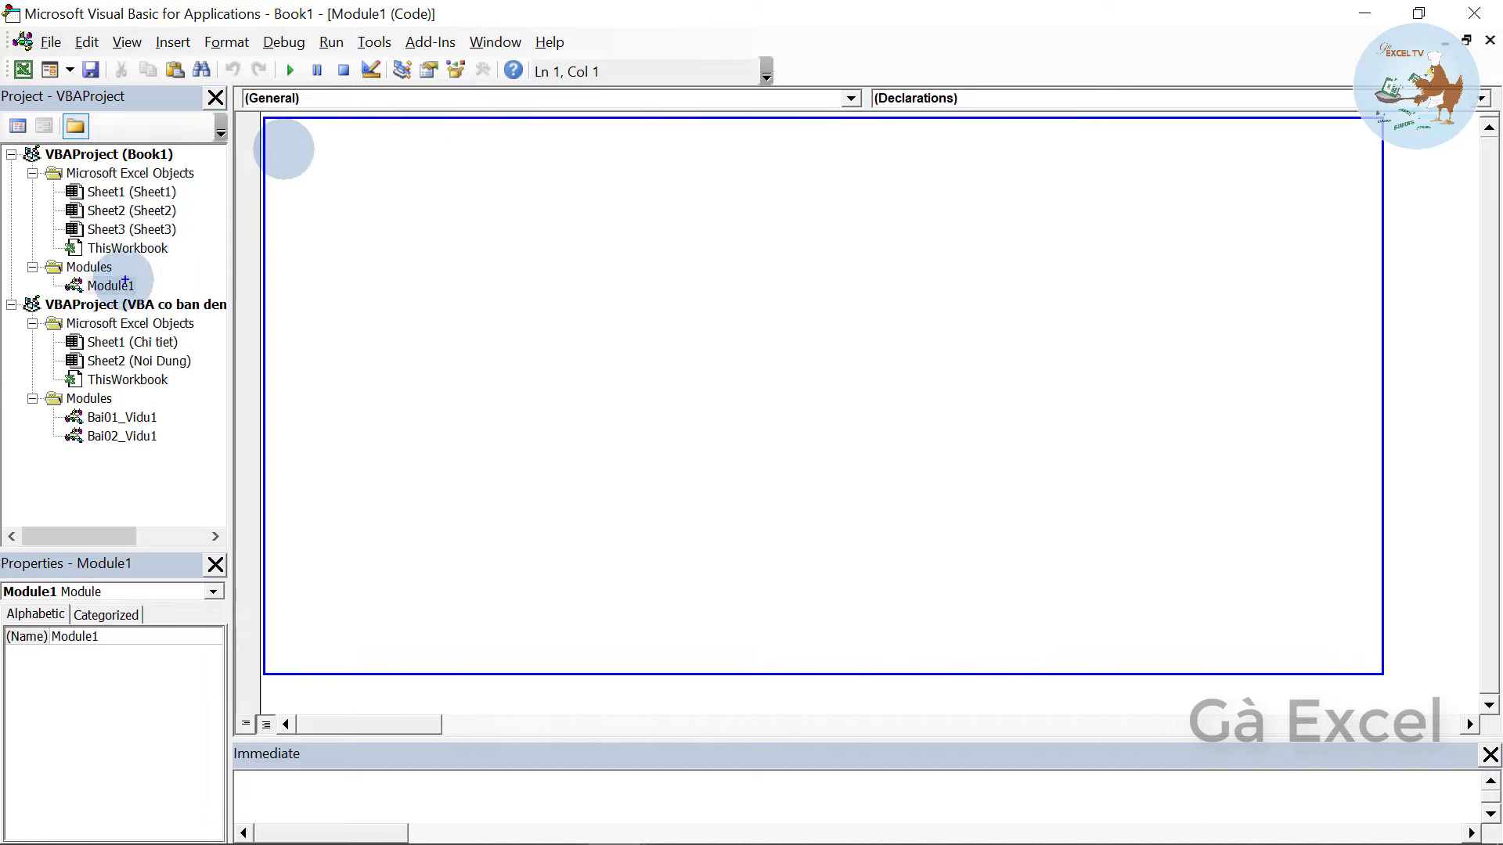
{"action": "mouse_move", "coordinate": [127, 277]}
{"action": "left_mouse_down"}
{"action": "mouse_move", "coordinate": [68, 292]}
{"action": "mouse_move", "coordinate": [146, 282]}
{"action": "left_mouse_up"}
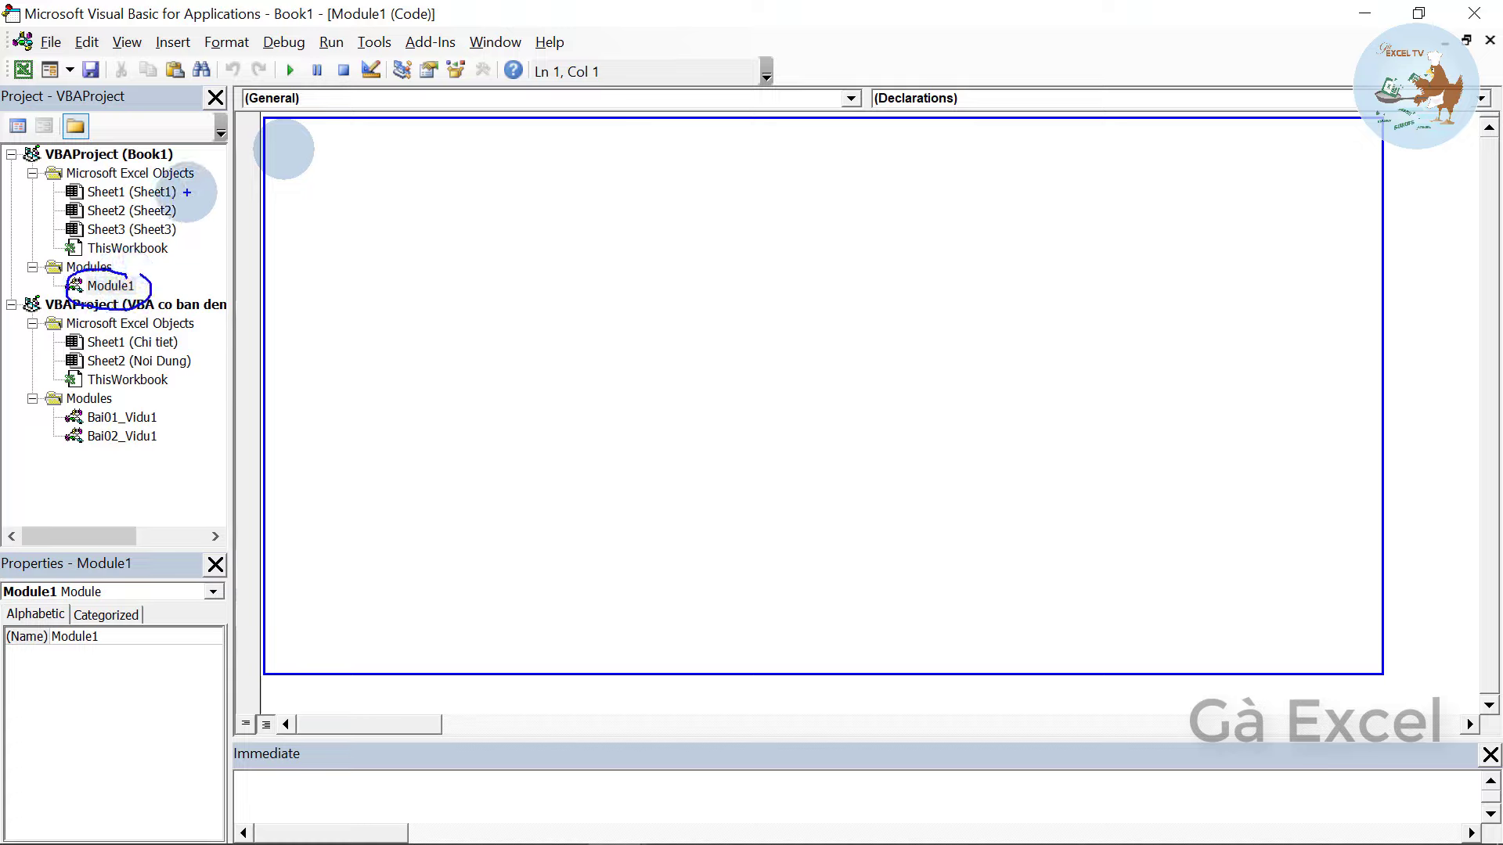
{"action": "left_click_drag", "start_coordinate": [190, 192], "coordinate": [307, 192]}
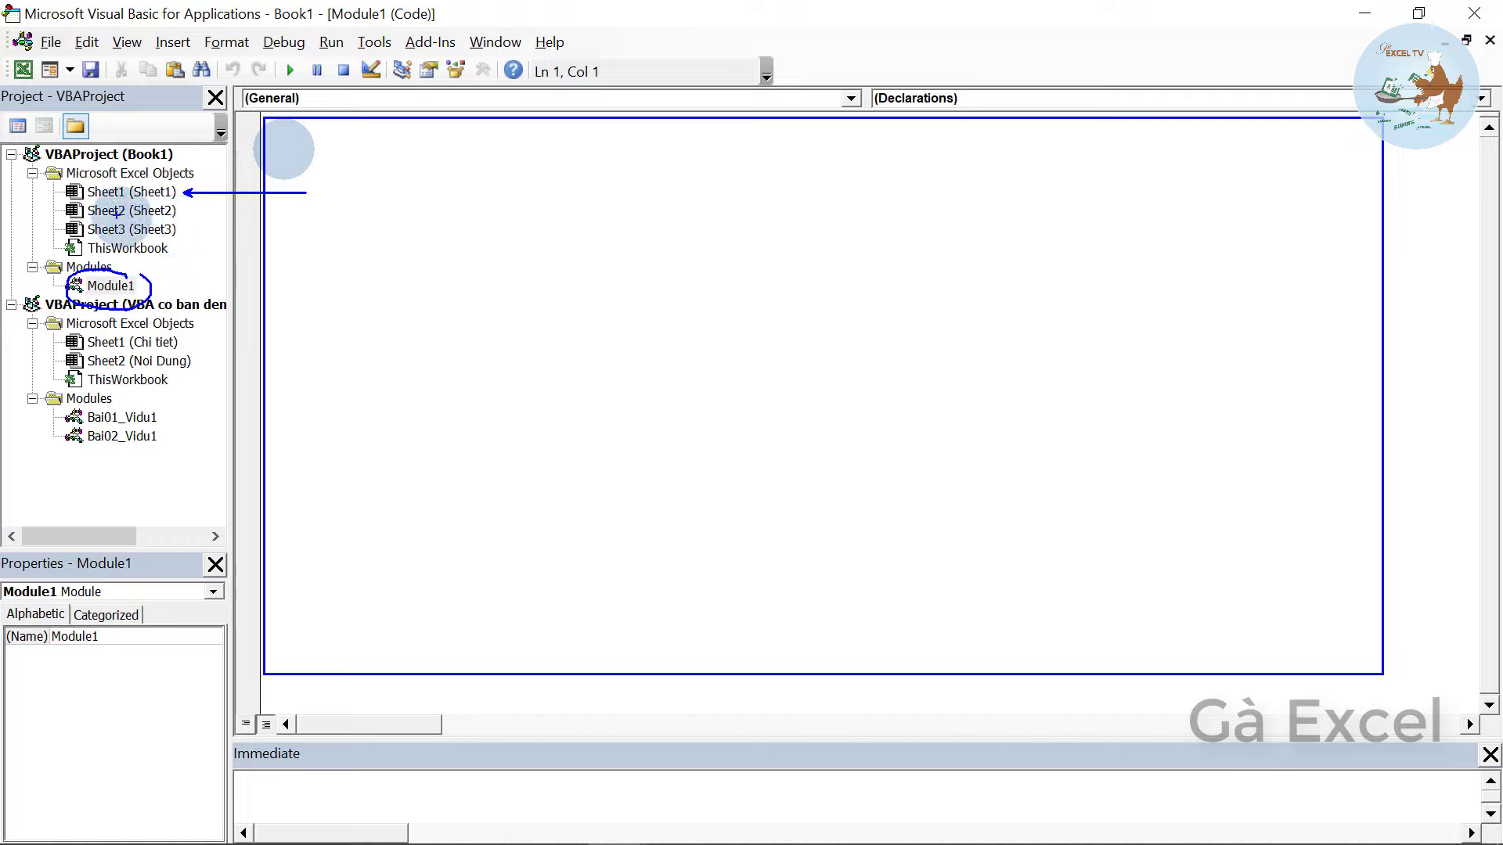
- Select the new Module1, then reopen Sheet1's code window
{"action": "left_click", "coordinate": [112, 286]}
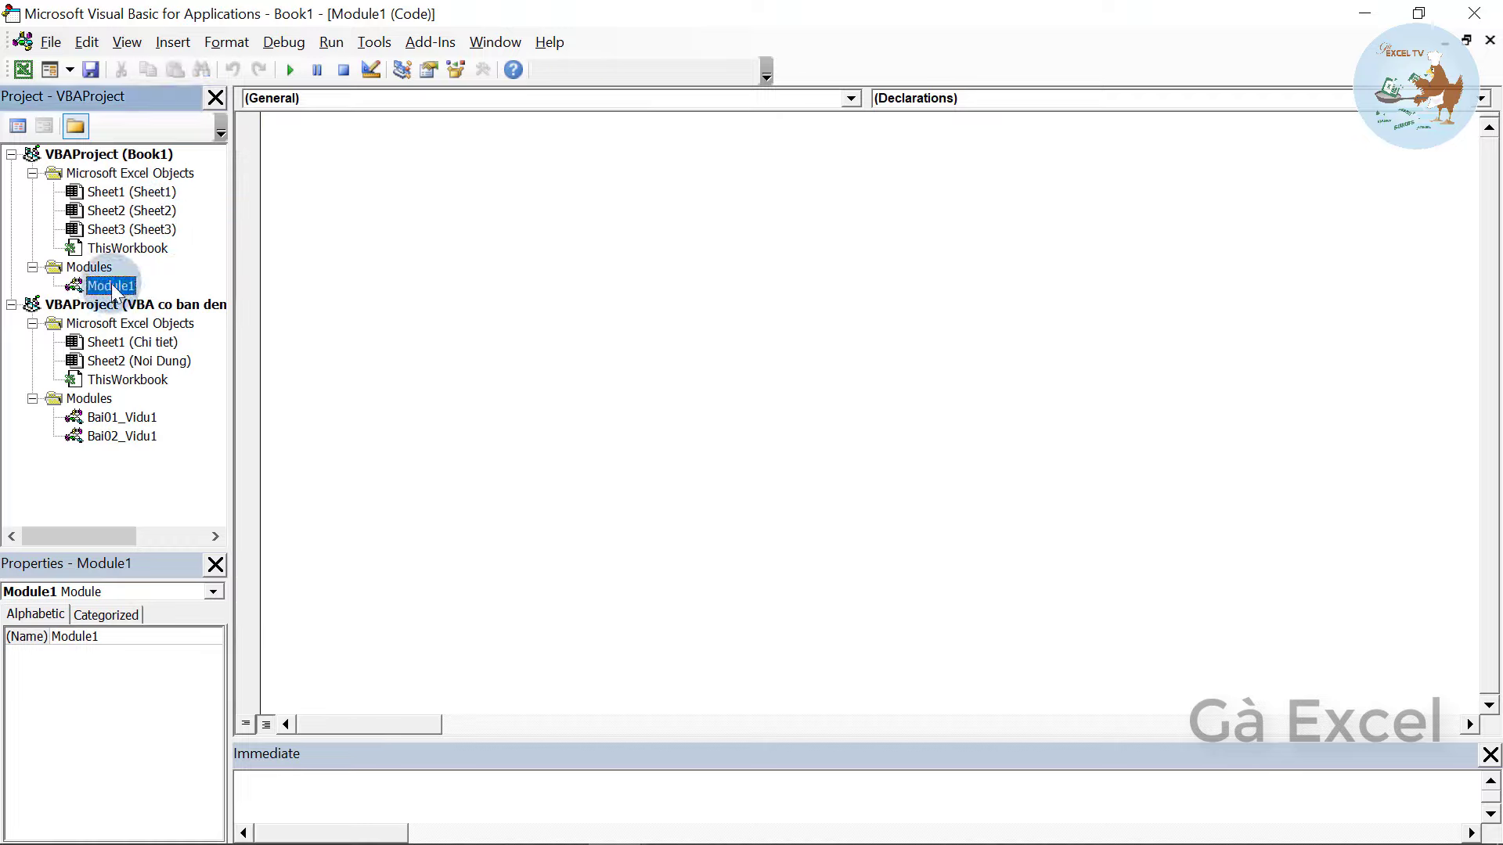
{"action": "left_click", "coordinate": [344, 212]}
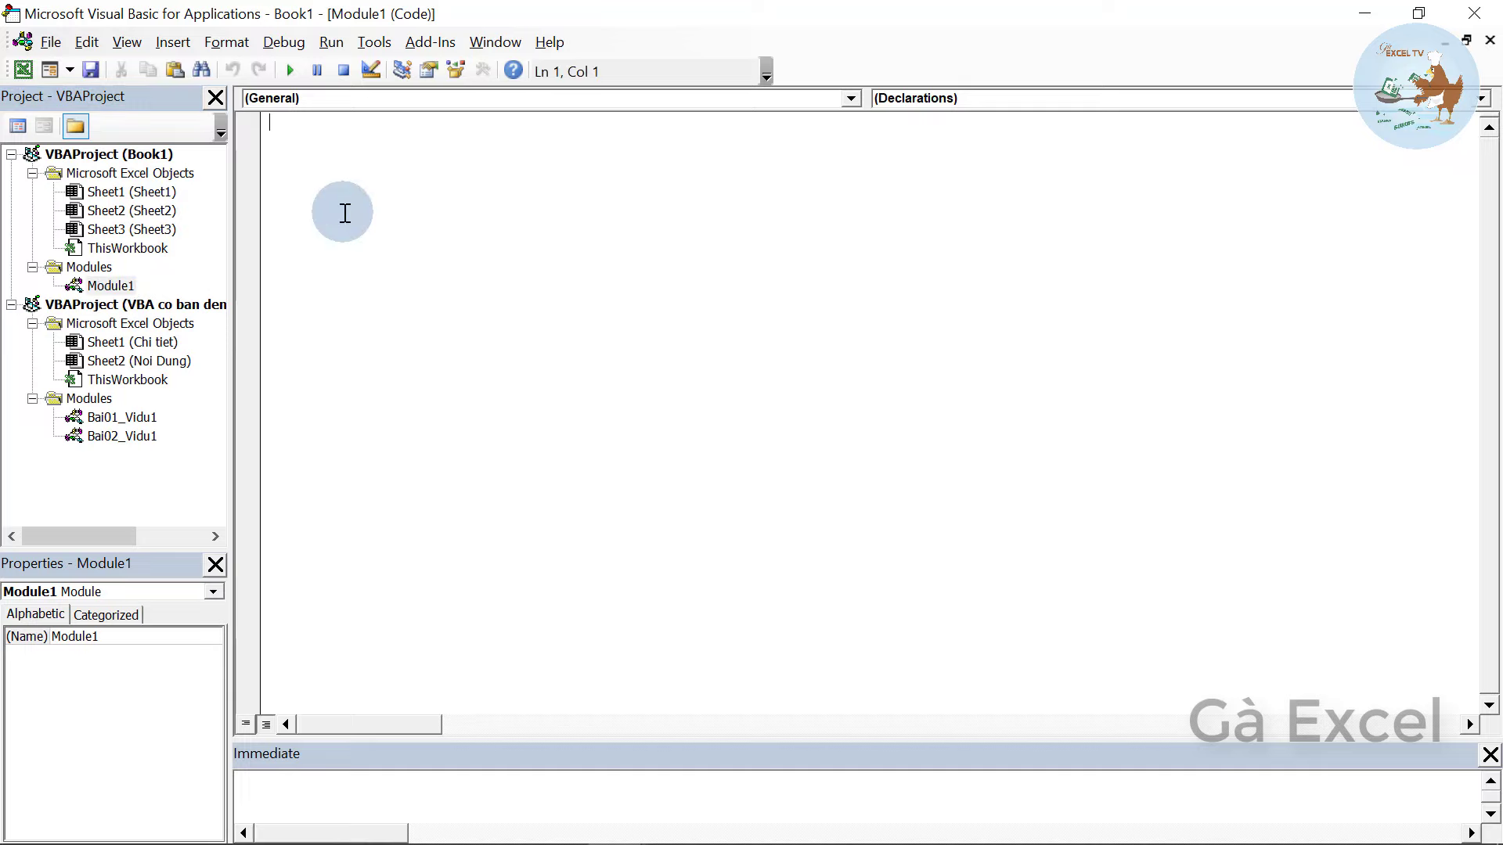
{"action": "left_click", "coordinate": [114, 286]}
{"action": "double_click", "coordinate": [148, 193]}
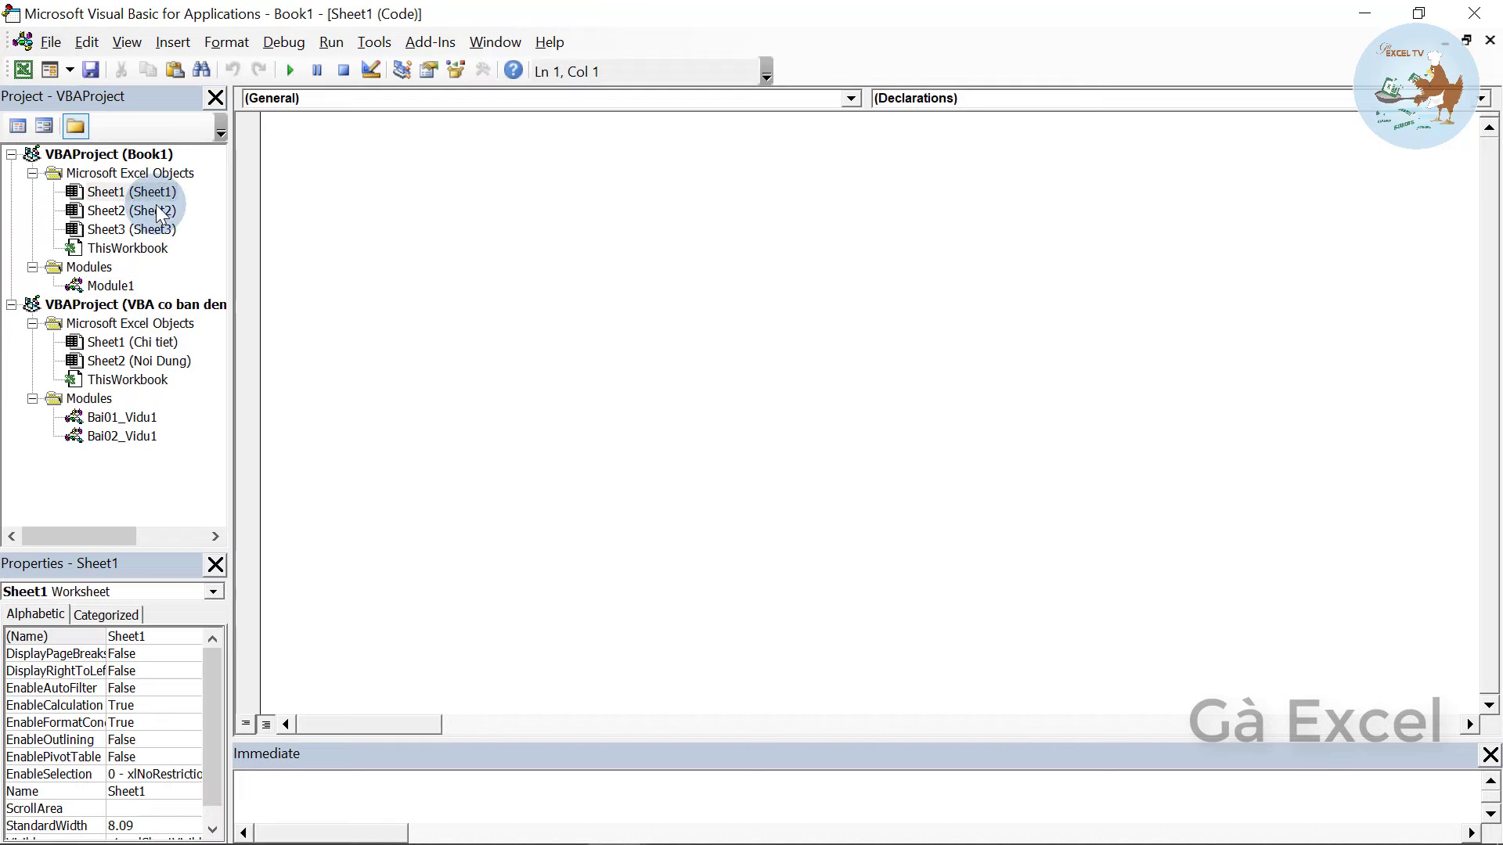
- Open Module1's code window from the Modules folder of the Book1 project
{"action": "right_click", "coordinate": [125, 287]}
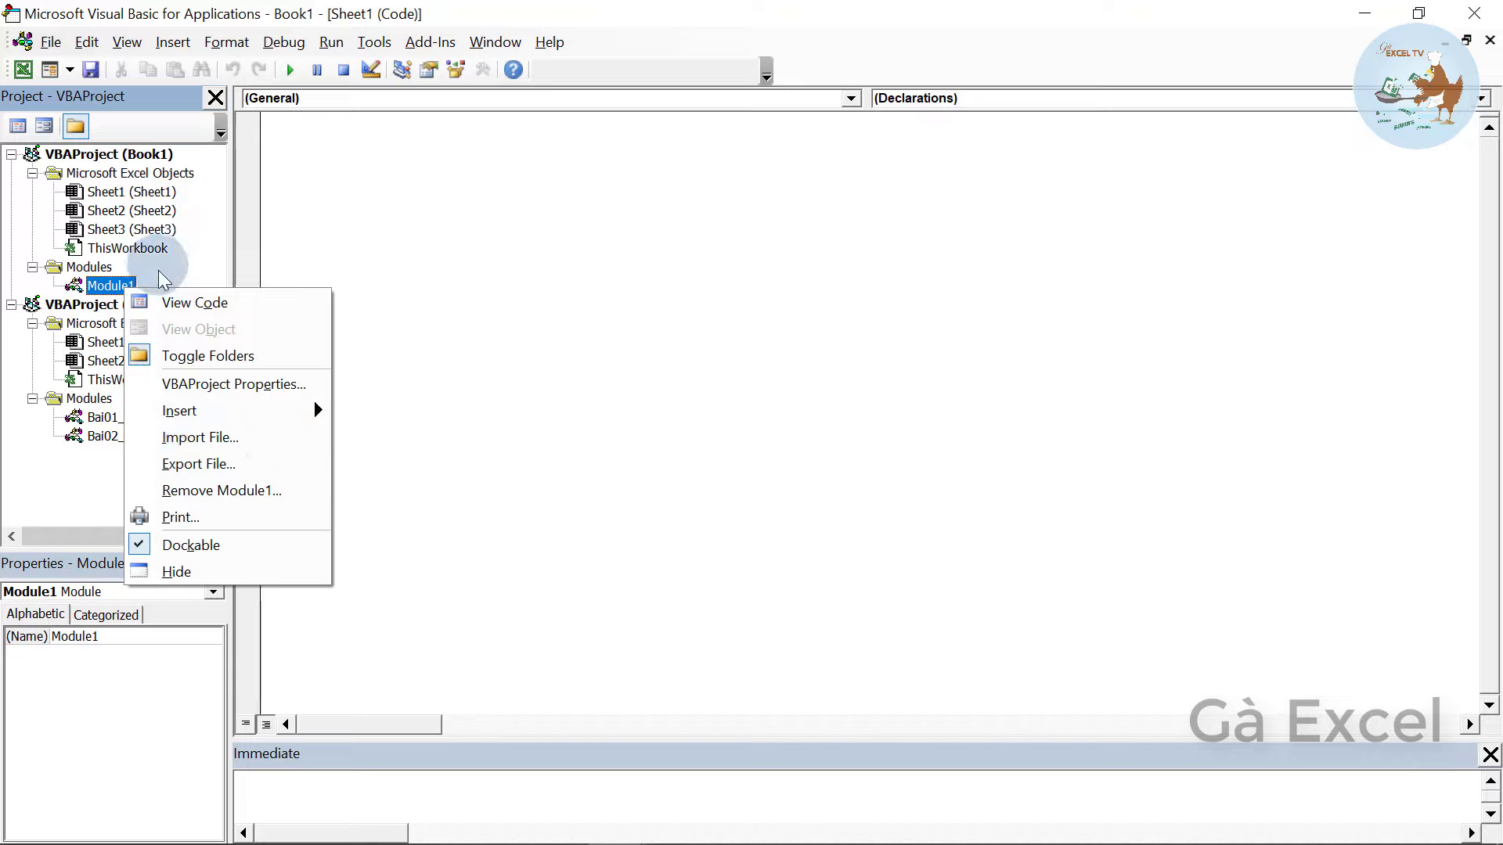
{"action": "left_click", "coordinate": [103, 291]}
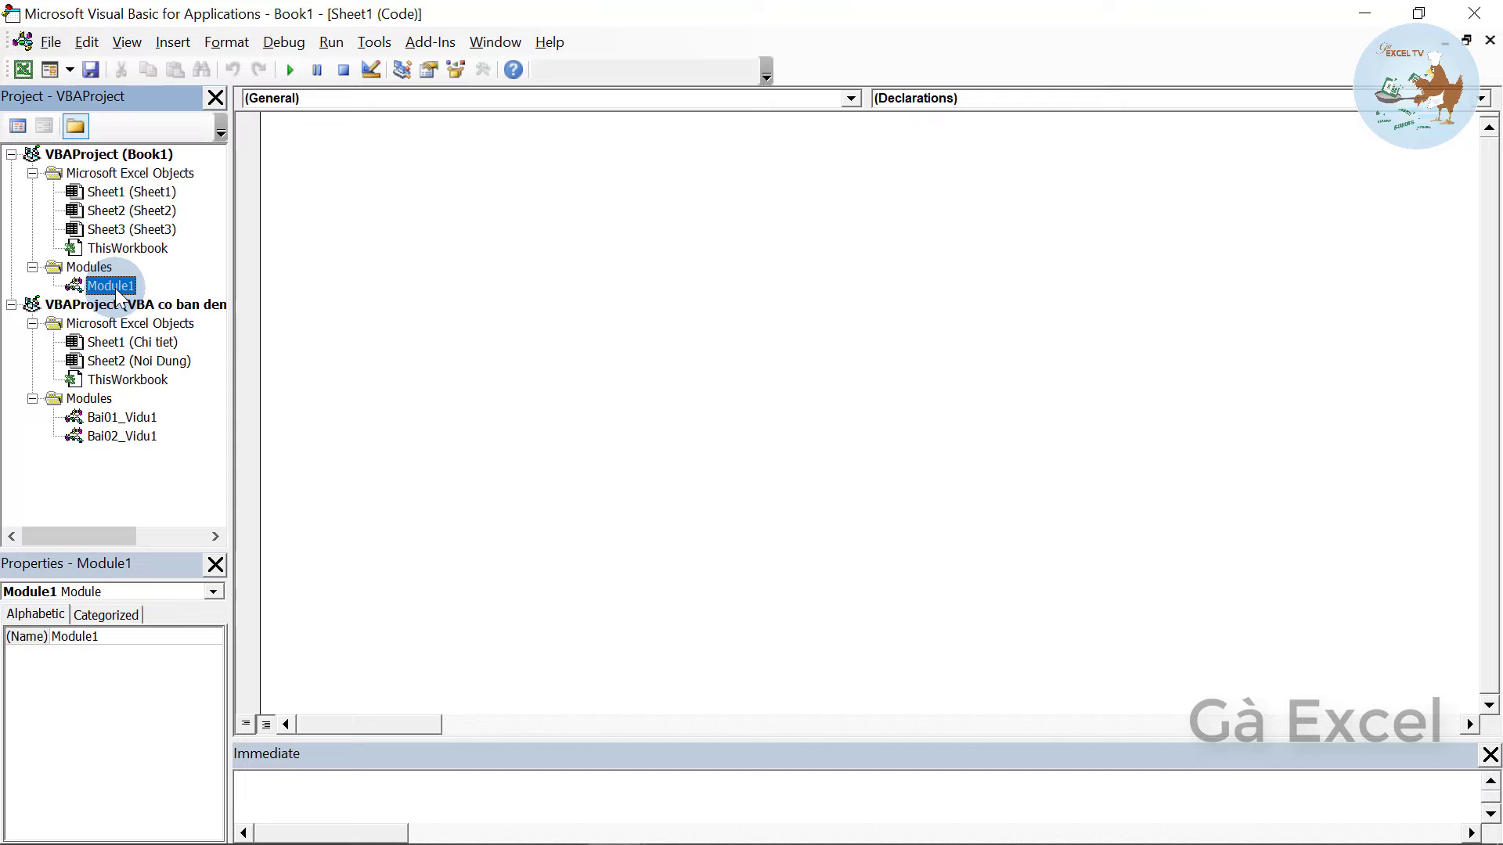
{"action": "double_click", "coordinate": [115, 288]}
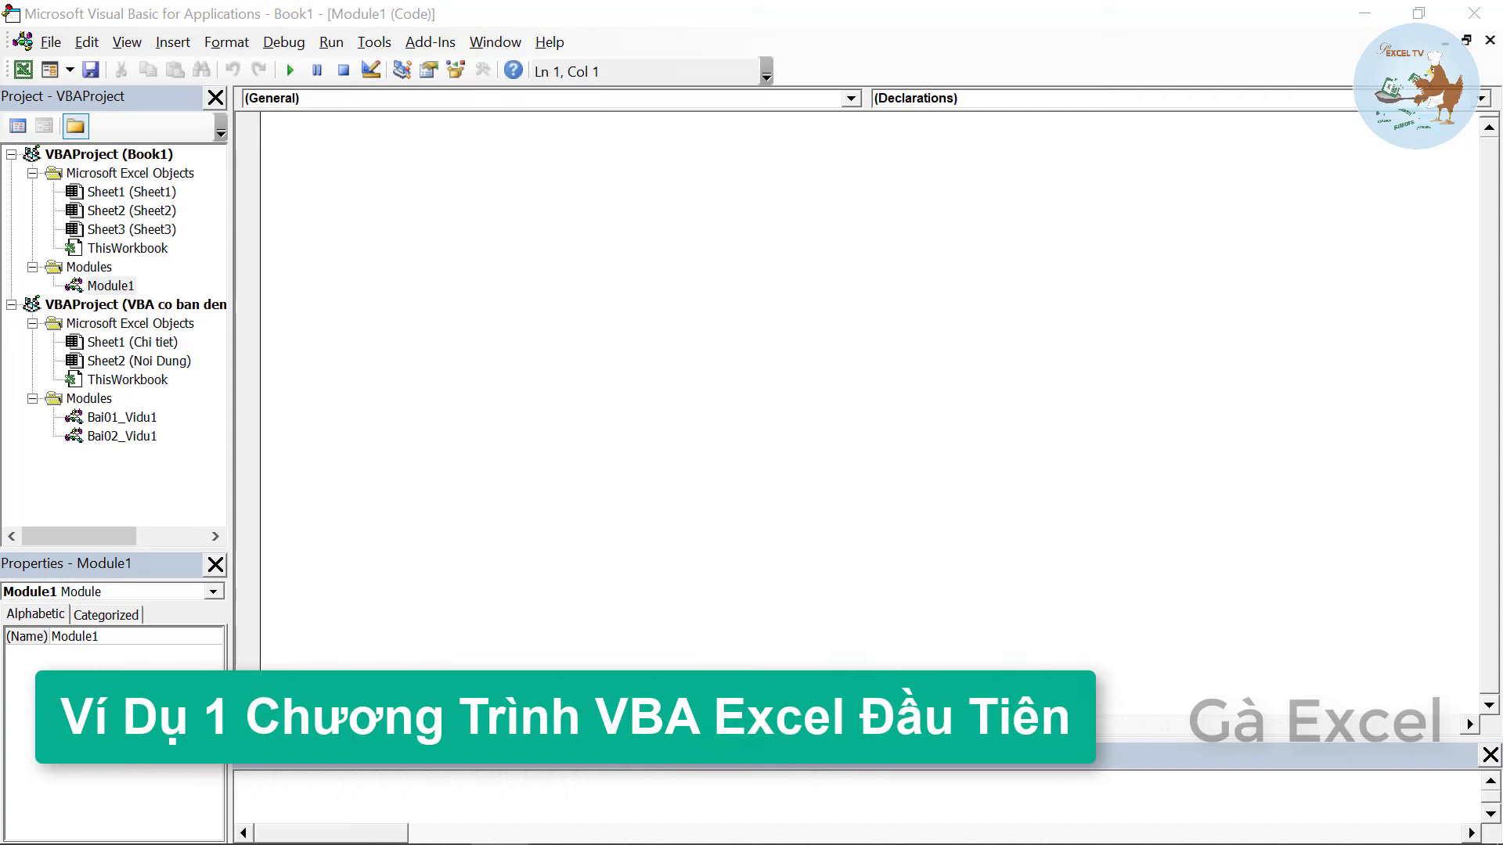
- Restore the VBA editor from full screen and shrink it so the Excel sheet shows beside it
{"action": "left_click", "coordinate": [1418, 13]}
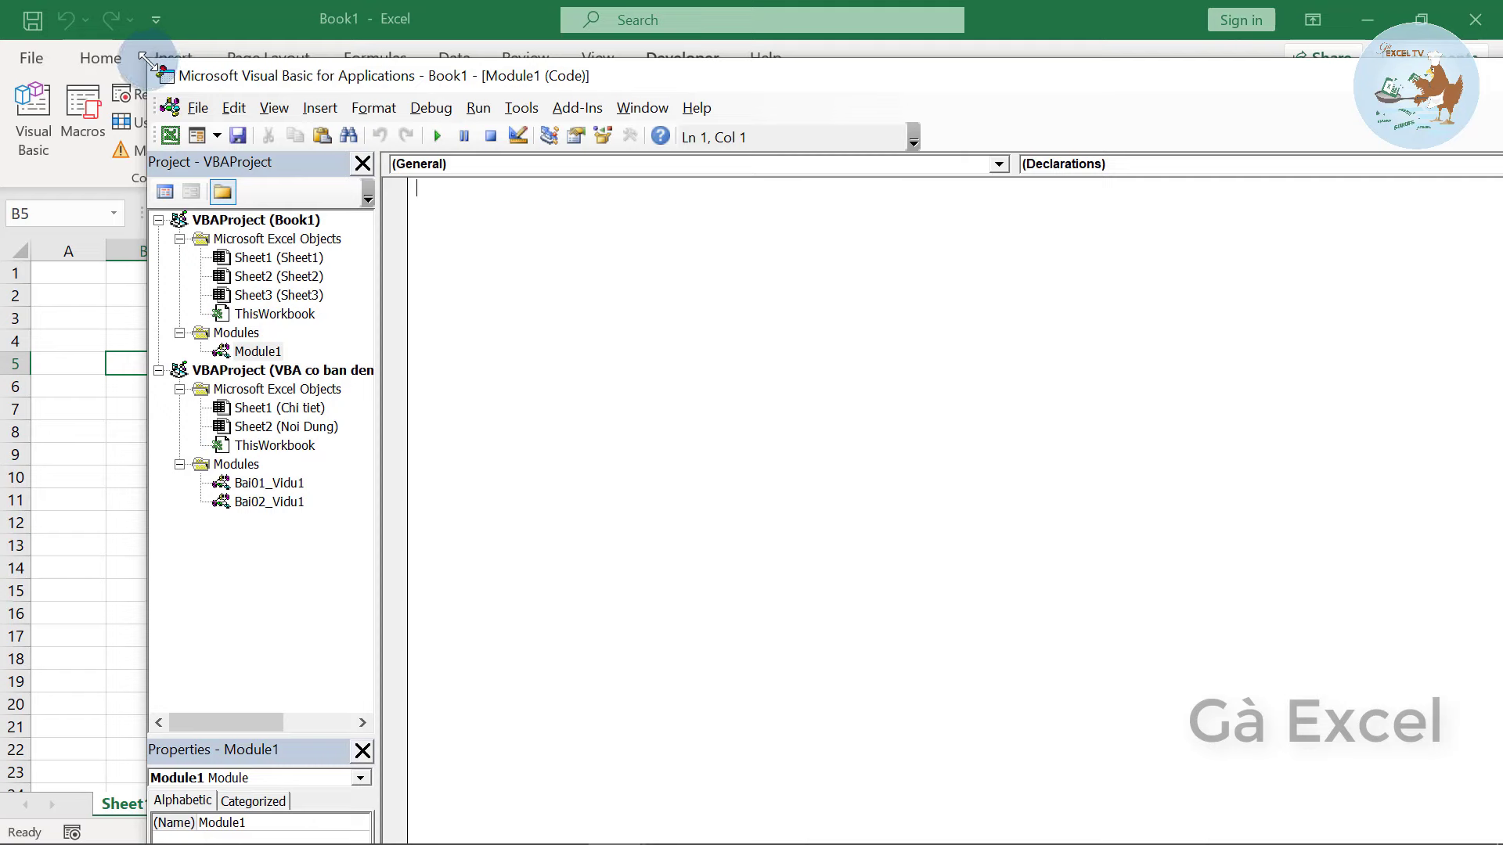
{"action": "mouse_move", "coordinate": [145, 59]}
{"action": "left_mouse_down"}
{"action": "mouse_move", "coordinate": [385, 143]}
{"action": "mouse_move", "coordinate": [416, 137]}
{"action": "mouse_move", "coordinate": [1384, 776]}
{"action": "left_mouse_up"}
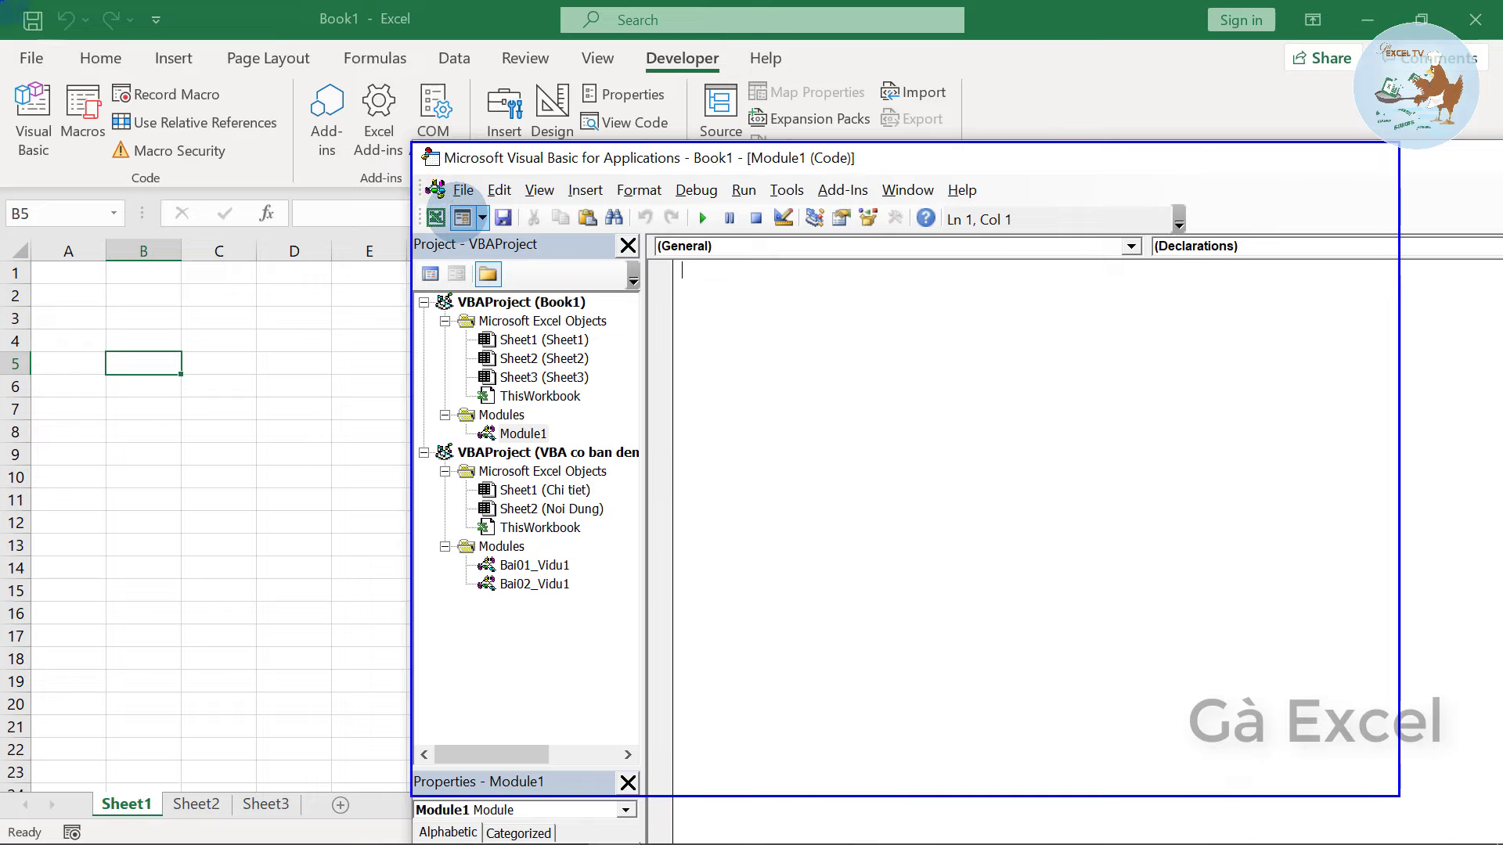
{"action": "left_click_drag", "start_coordinate": [1, 1], "coordinate": [384, 588]}
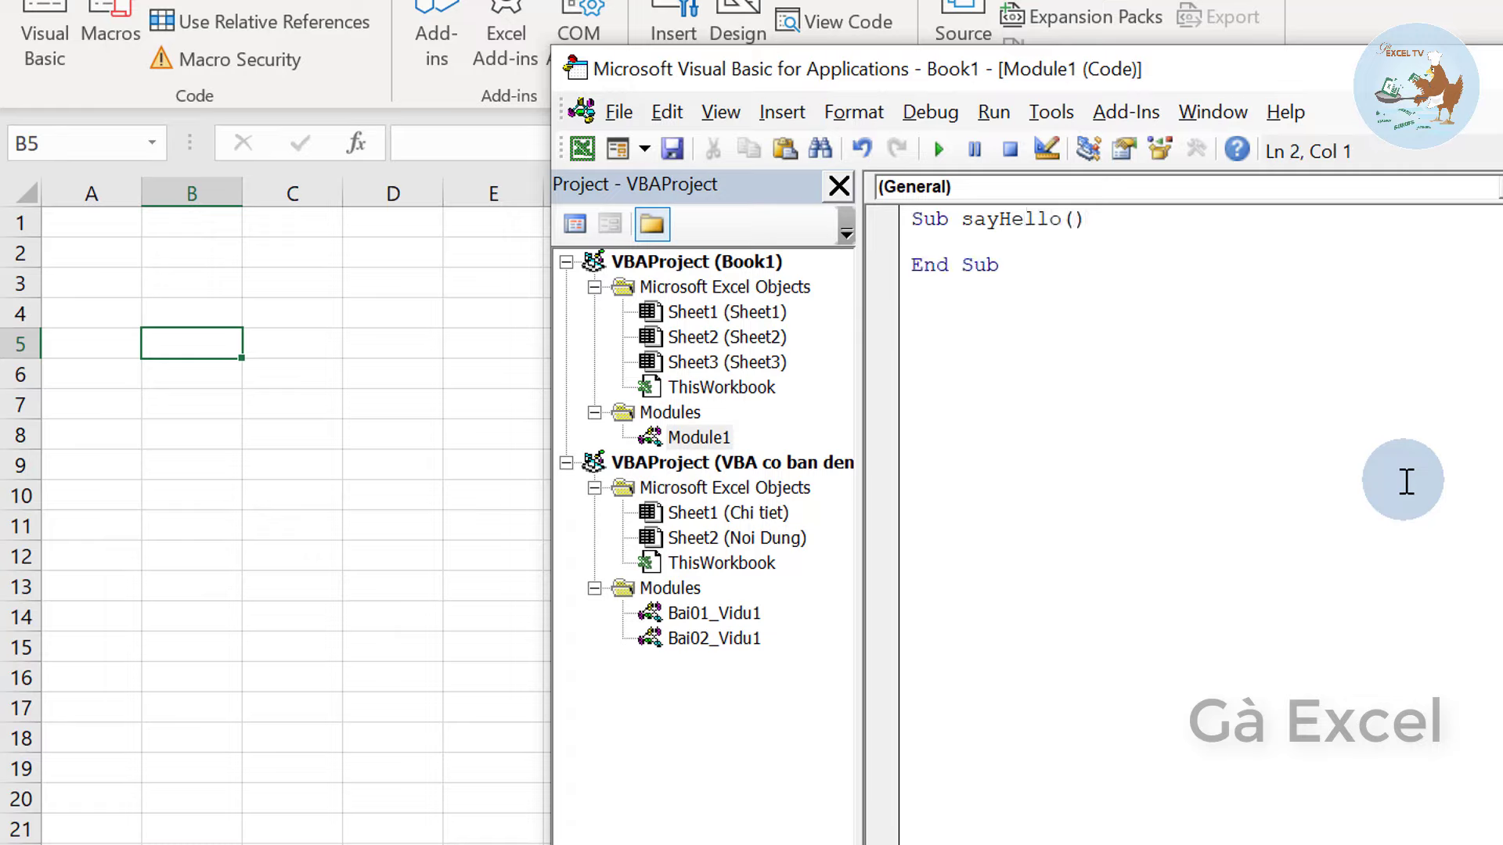
- Add a blank line 2 inside the sayHello procedure, between Sub sayHello() and End Sub
{"action": "left_click_drag", "start_coordinate": [910, 219], "coordinate": [1149, 227]}
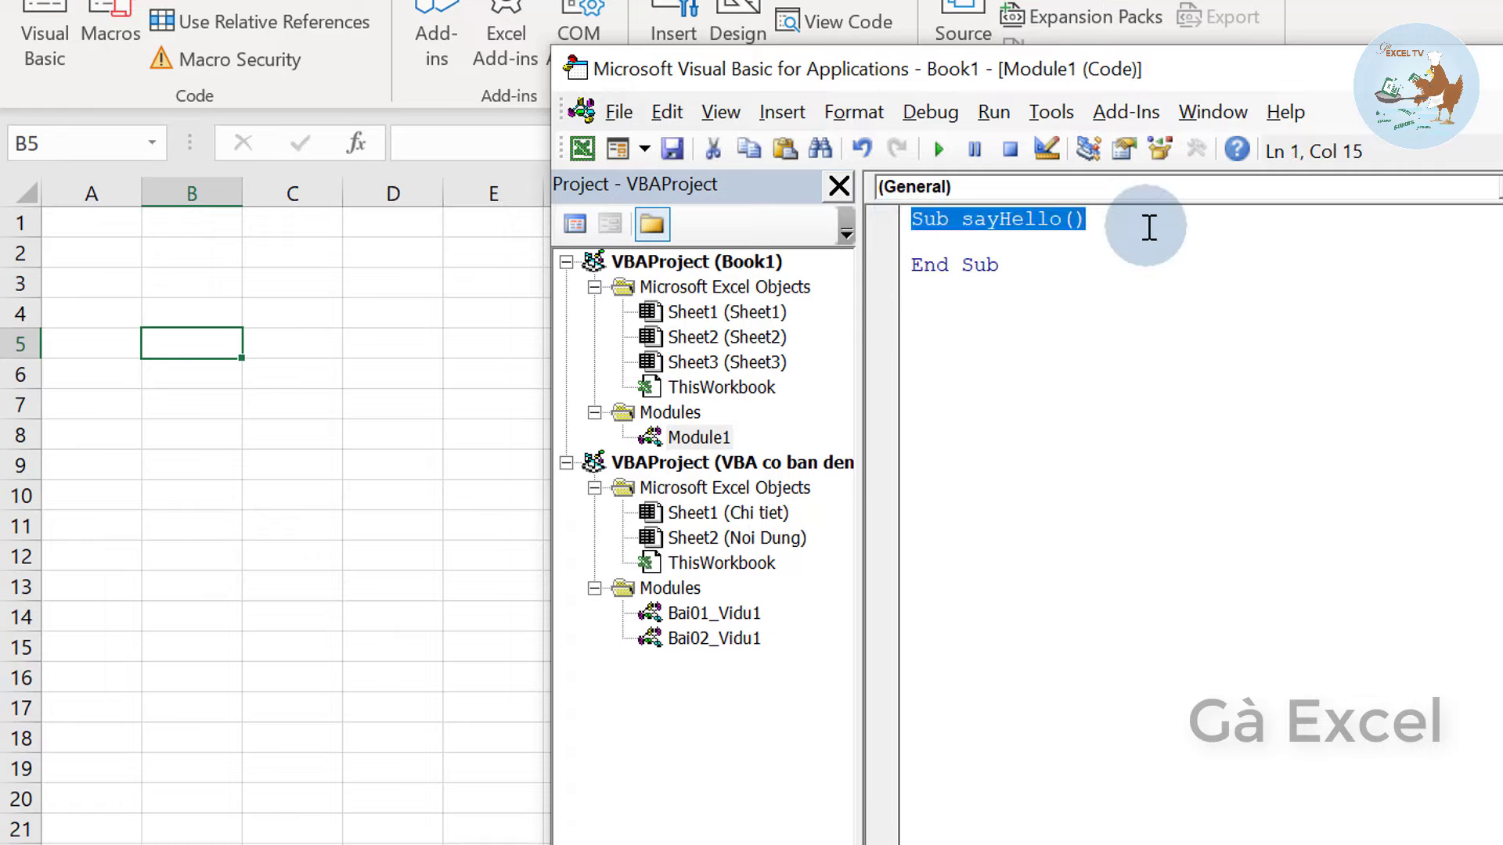
{"action": "left_click_drag", "start_coordinate": [908, 266], "coordinate": [1062, 271]}
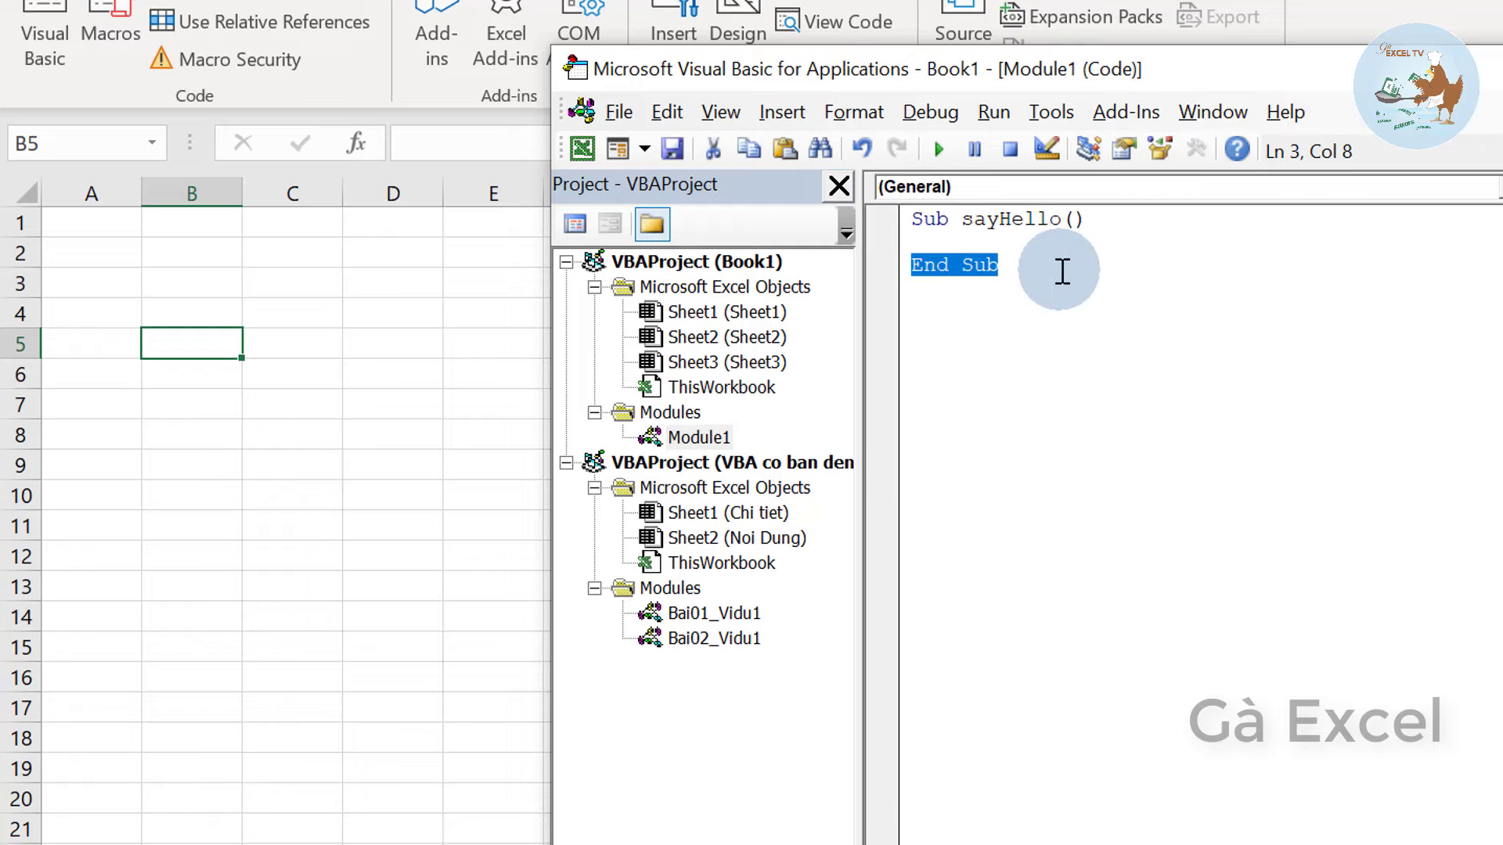
{"action": "left_click", "coordinate": [1062, 272]}
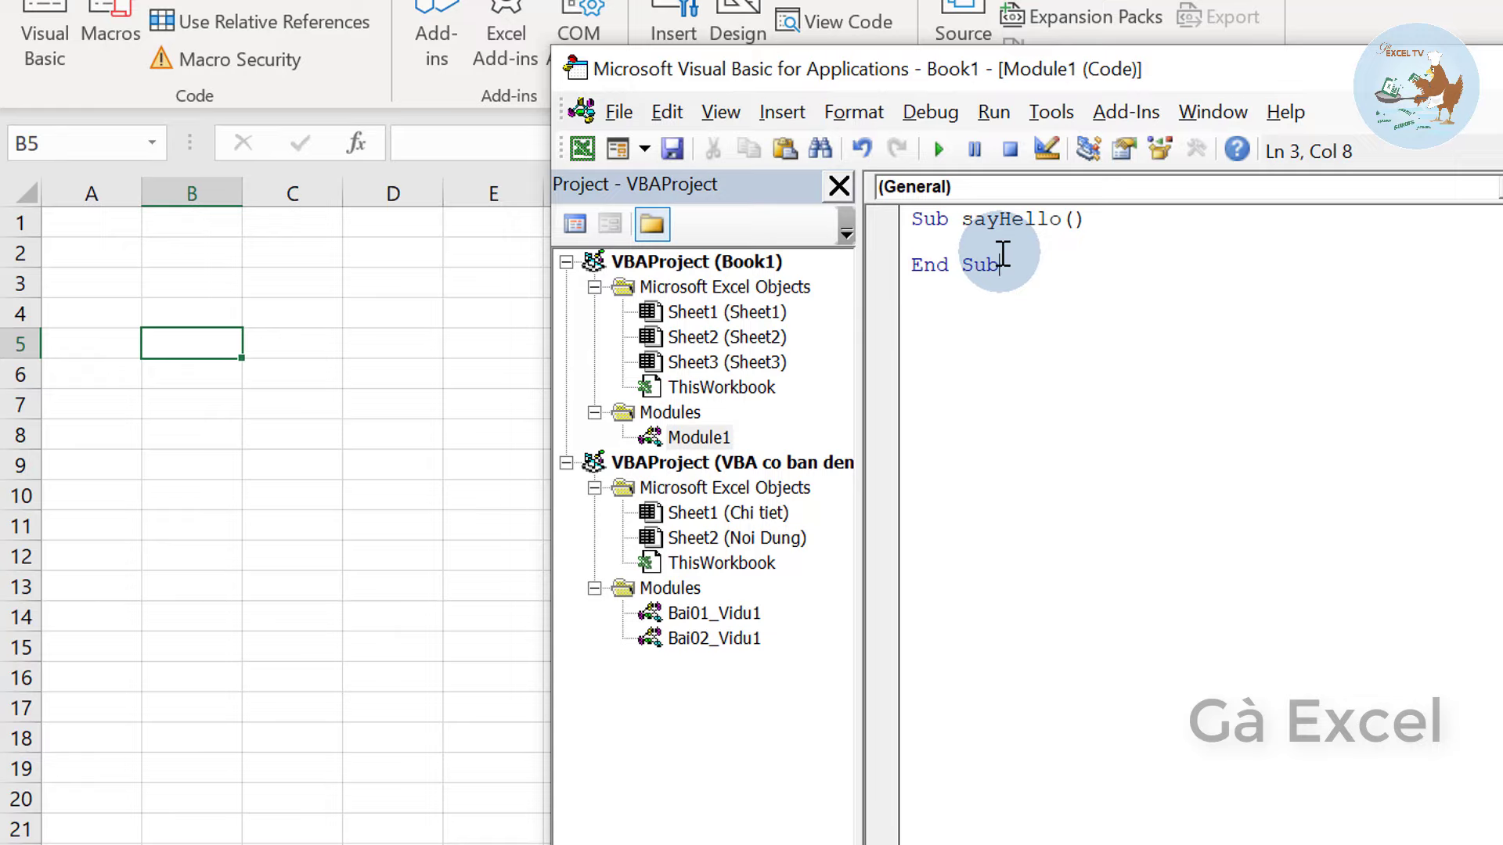
{"action": "left_click", "coordinate": [946, 239]}
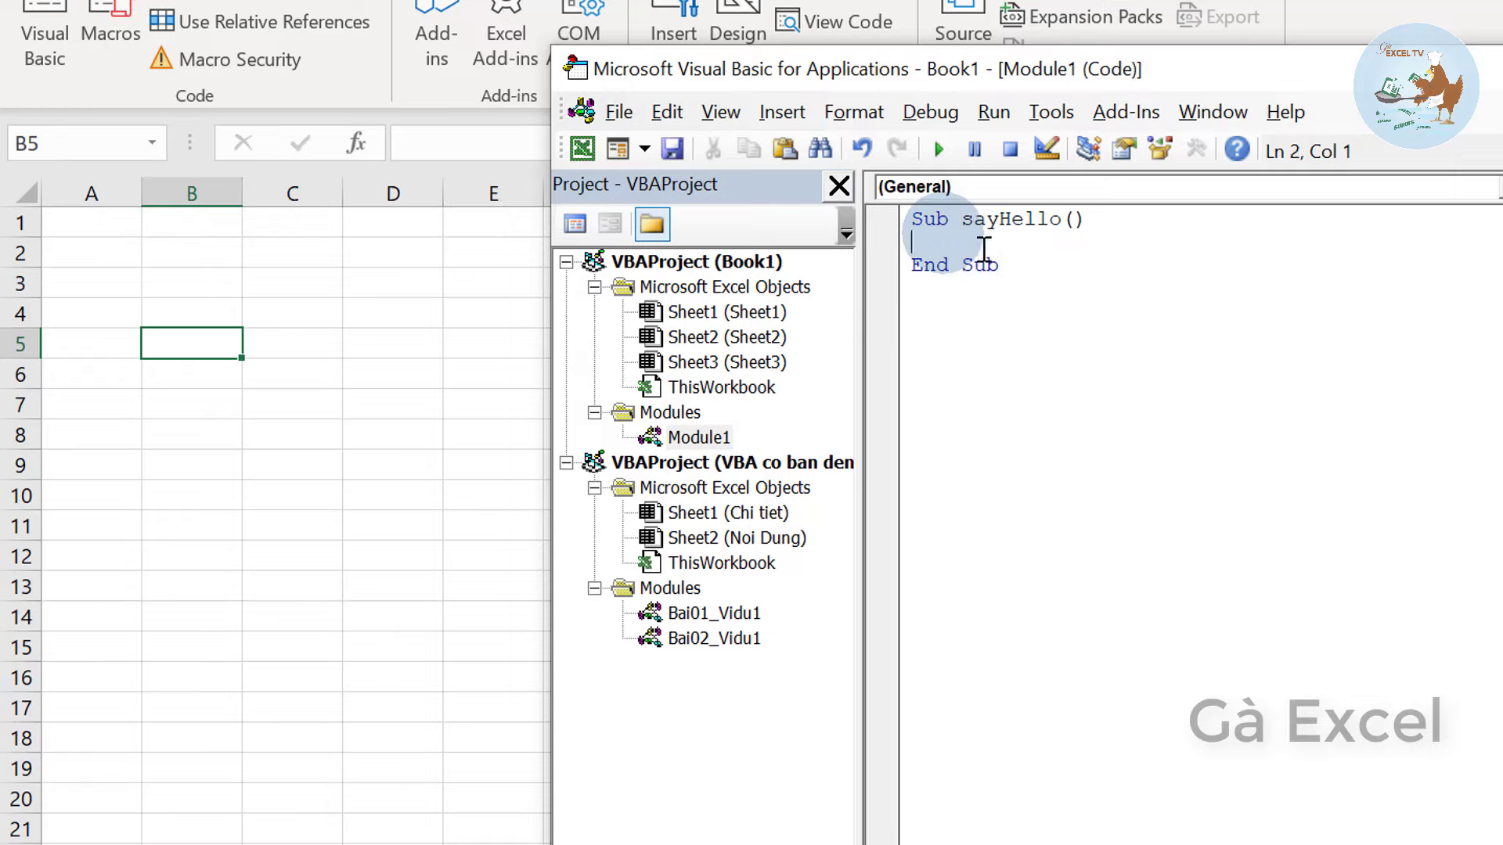
{"action": "key", "text": "Return"}
{"action": "key", "text": "Return"}
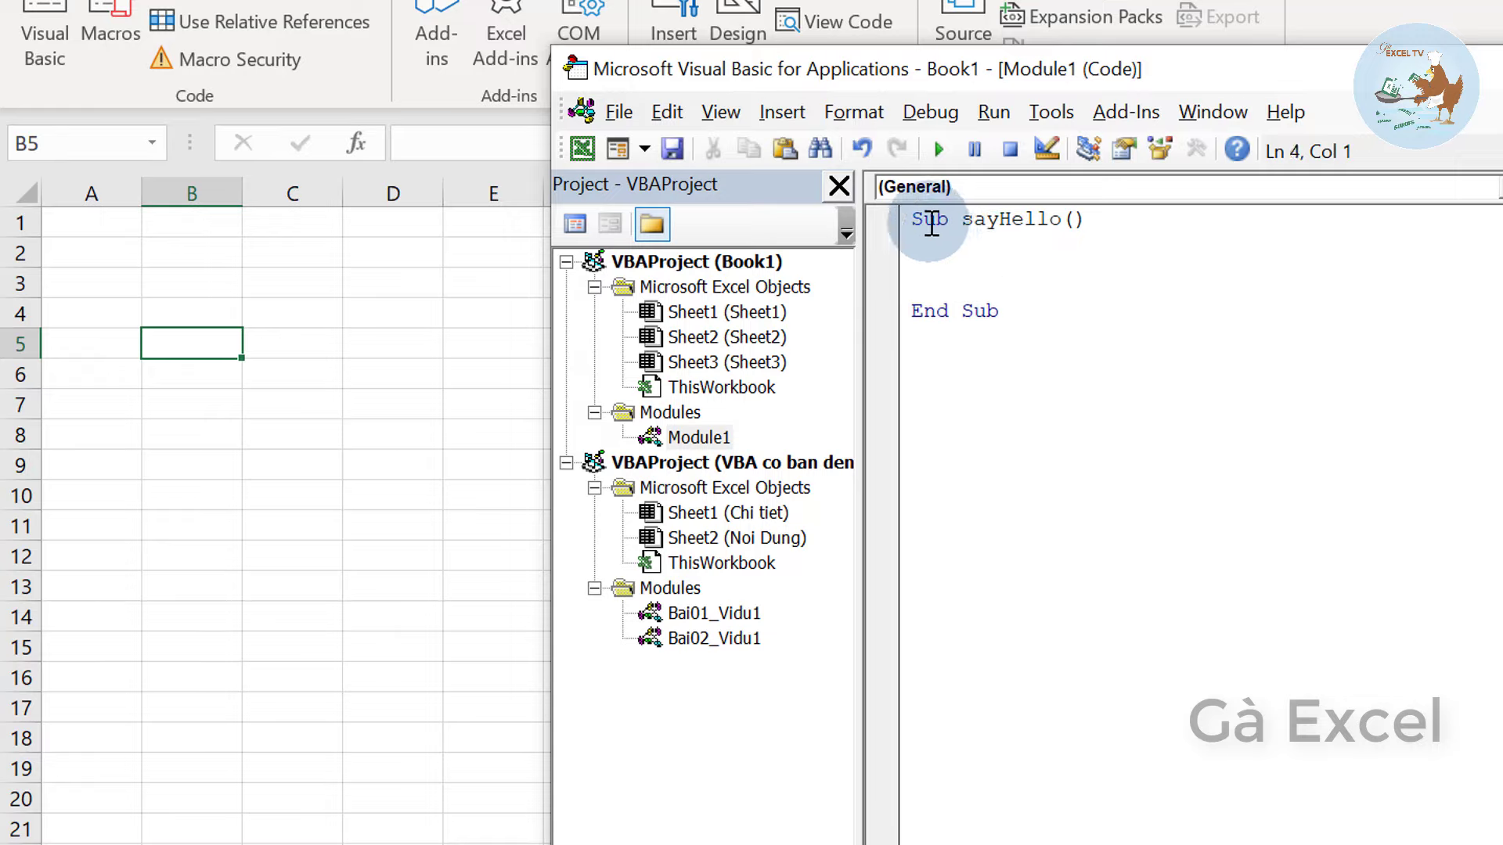
{"action": "left_click", "coordinate": [926, 222]}
{"action": "left_click", "coordinate": [912, 310]}
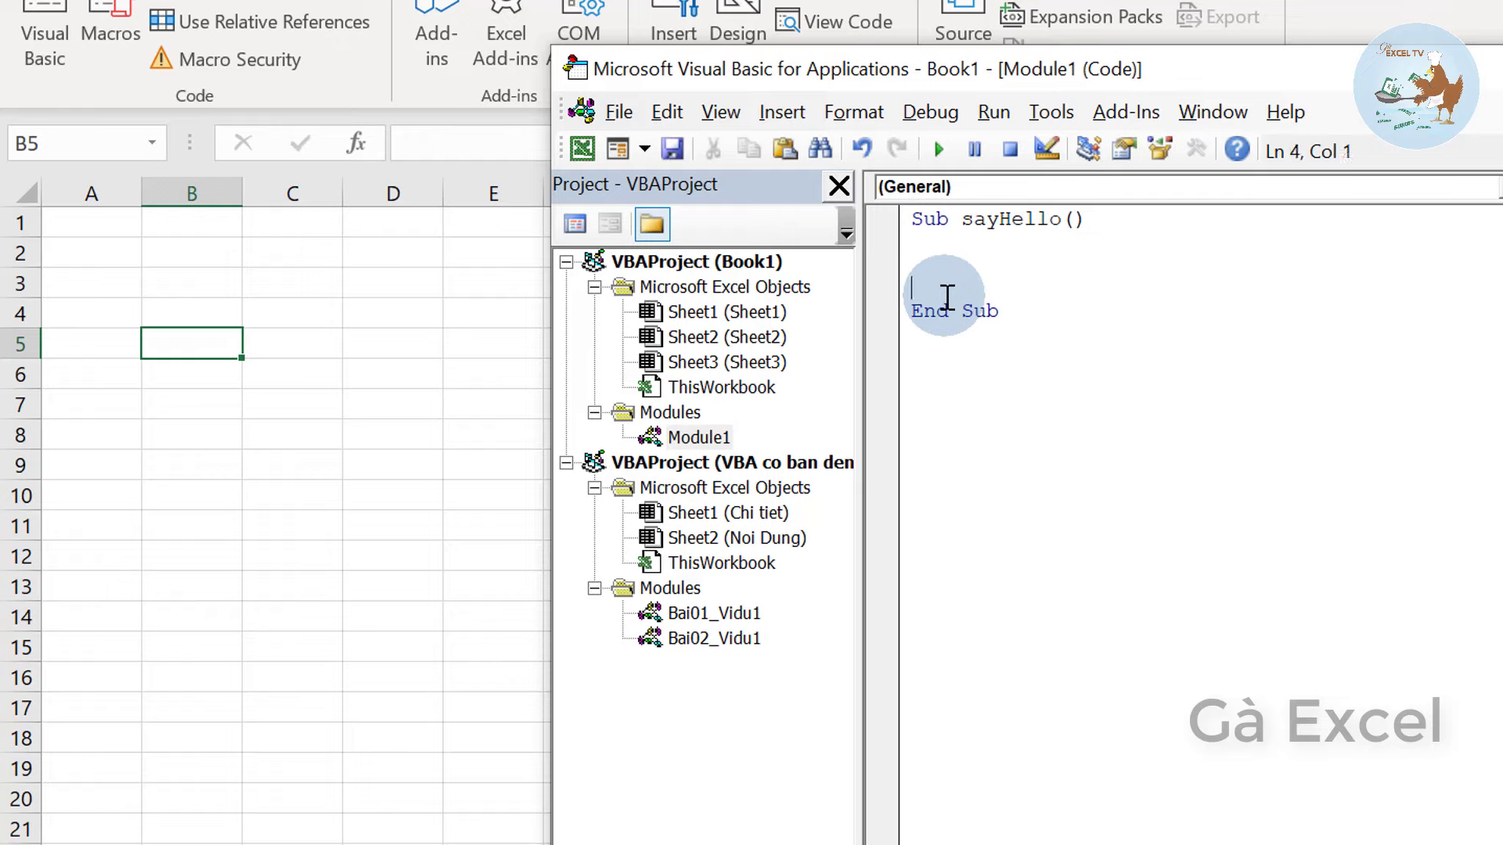
{"action": "left_click", "coordinate": [914, 241]}
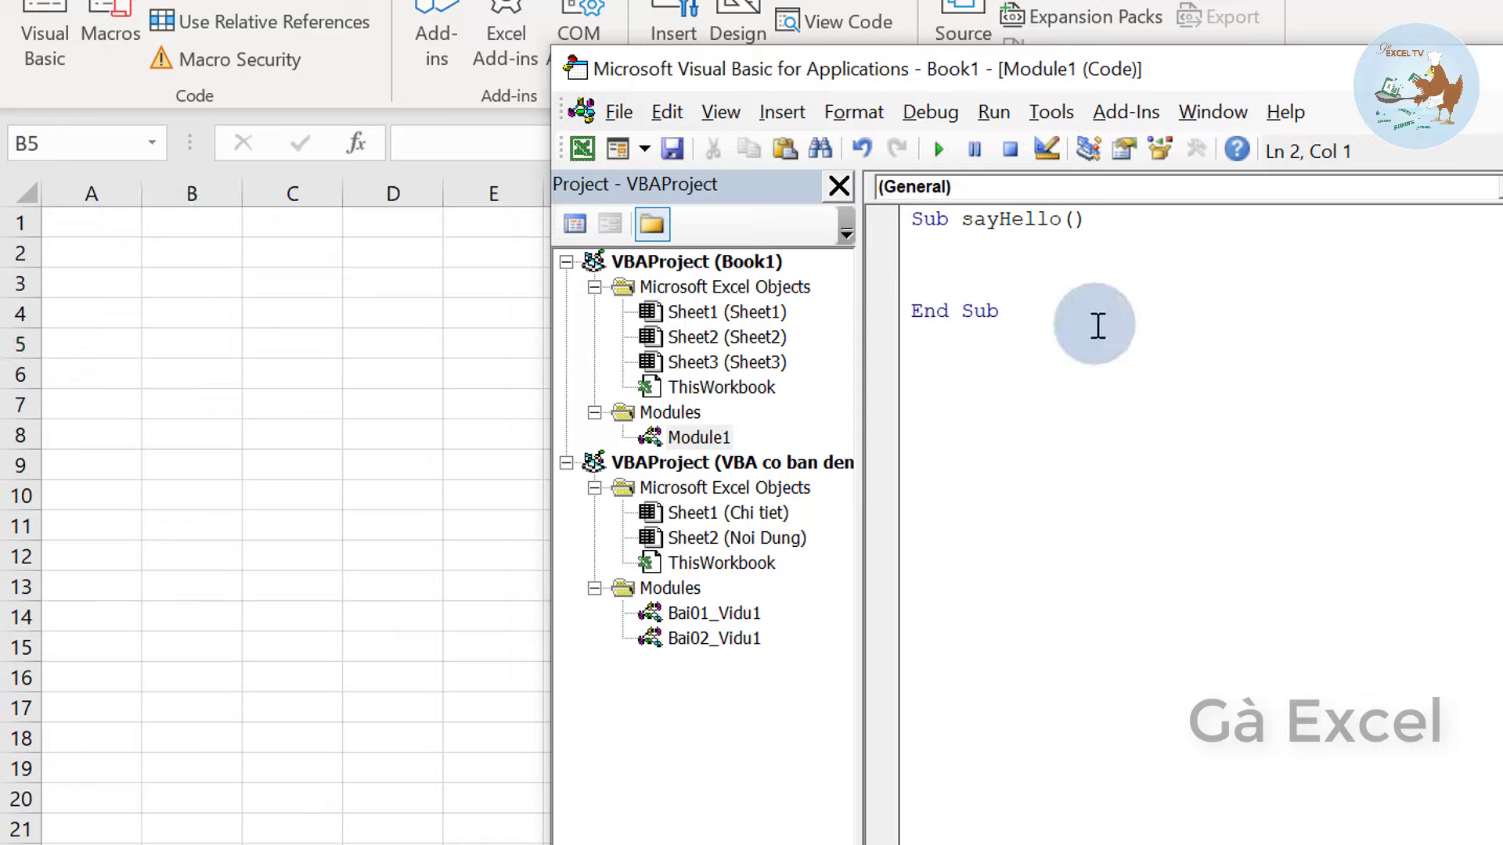
- Declare Dim str As String, then begin line 3 with str=inpu
{"action": "type", "text": "Di,"}
{"action": "key", "text": "BackSpace"}
{"action": "type", "text": "m "}
{"action": "type", "text": "s"}
{"action": "type", "text": "tr a"}
{"action": "type", "text": "s str"}
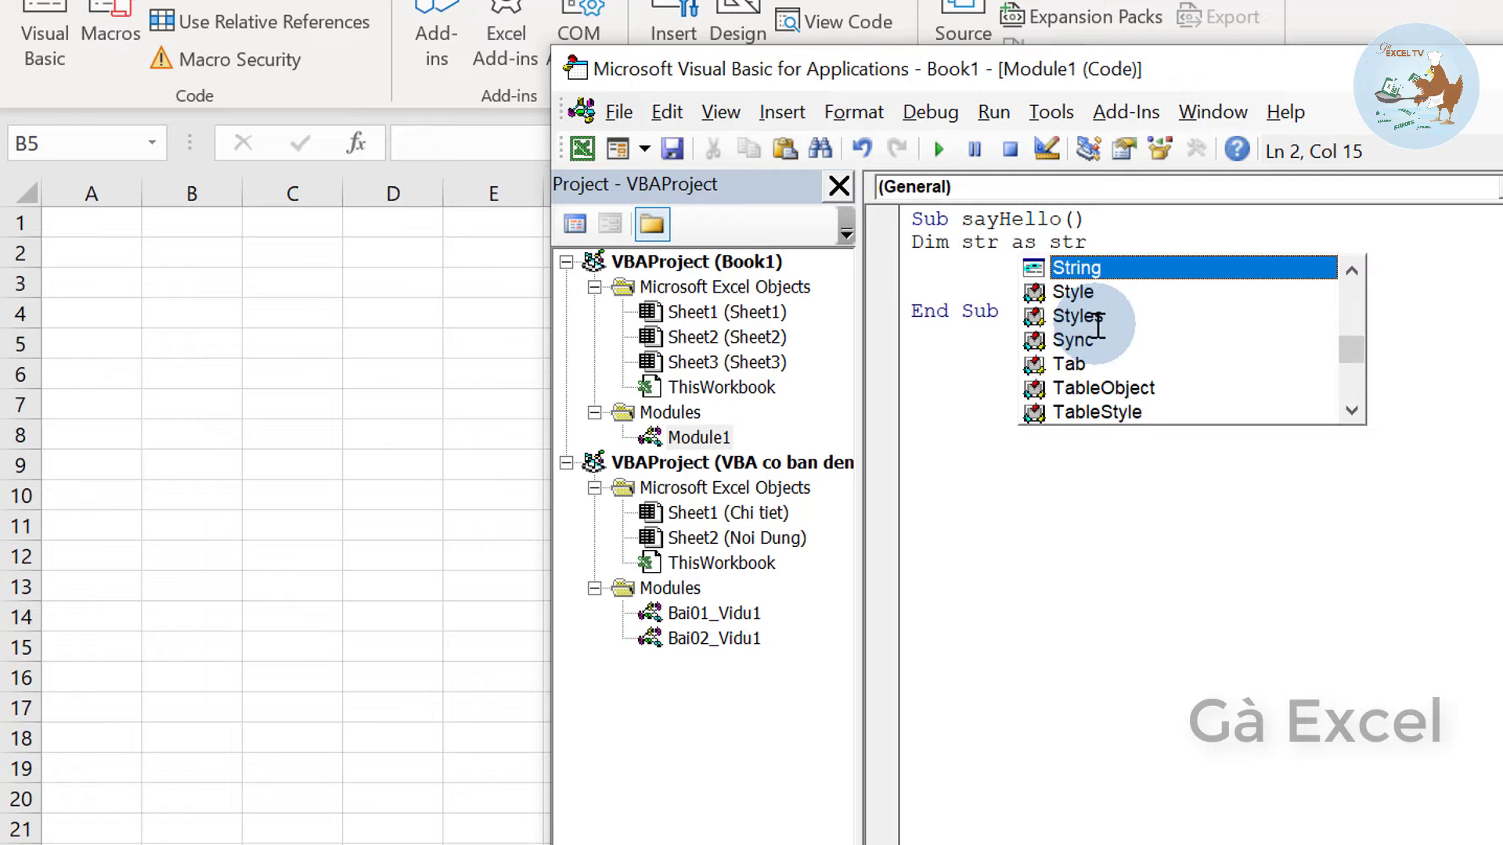
{"action": "key", "text": "Tab"}
{"action": "key", "text": "Return"}
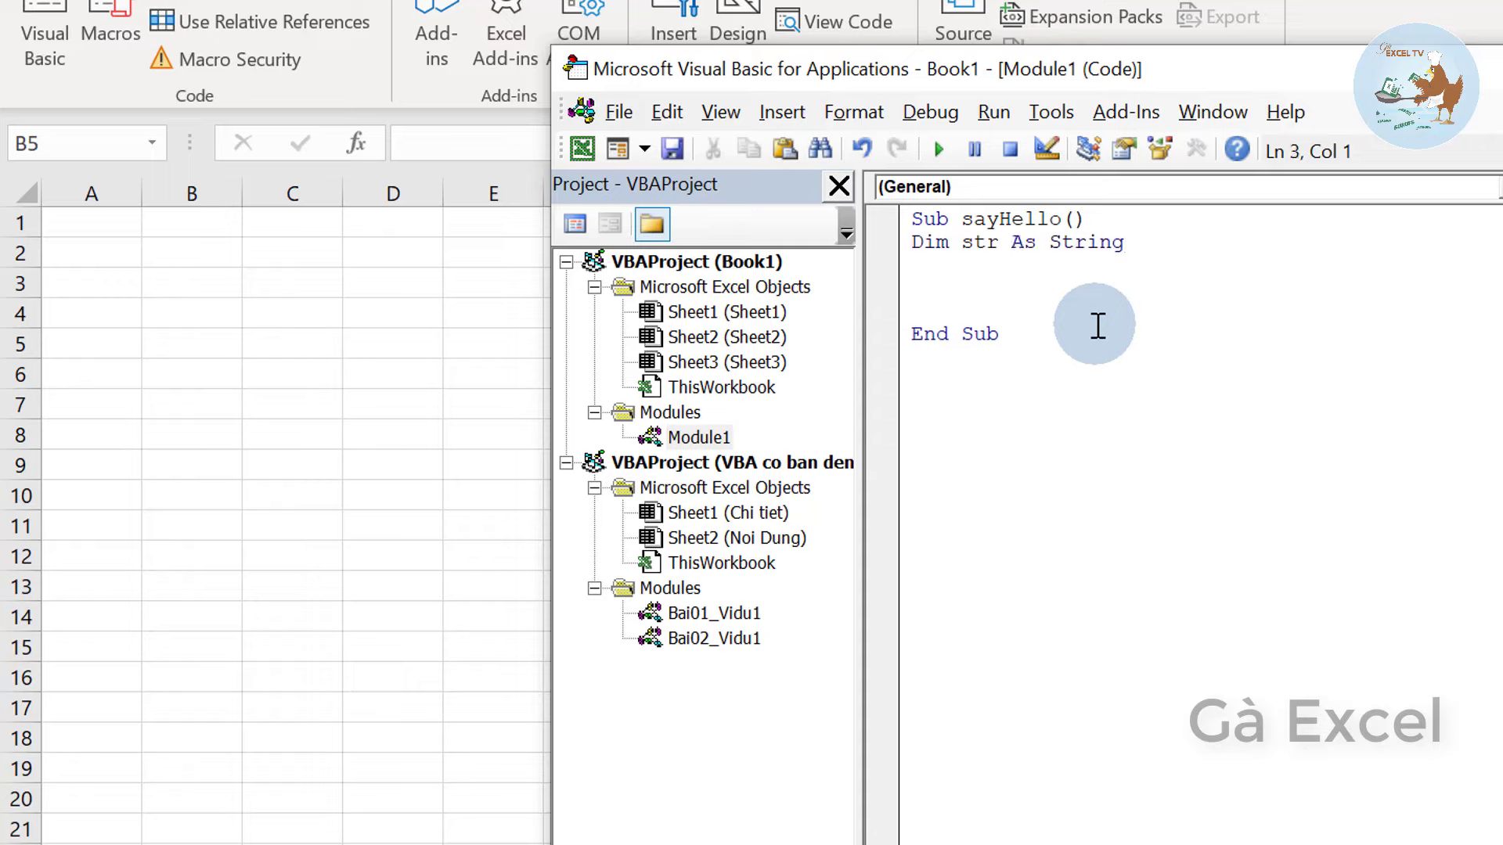
{"action": "left_click", "coordinate": [911, 243]}
{"action": "left_click_drag", "start_coordinate": [958, 249], "coordinate": [1218, 245]}
{"action": "left_click", "coordinate": [967, 276]}
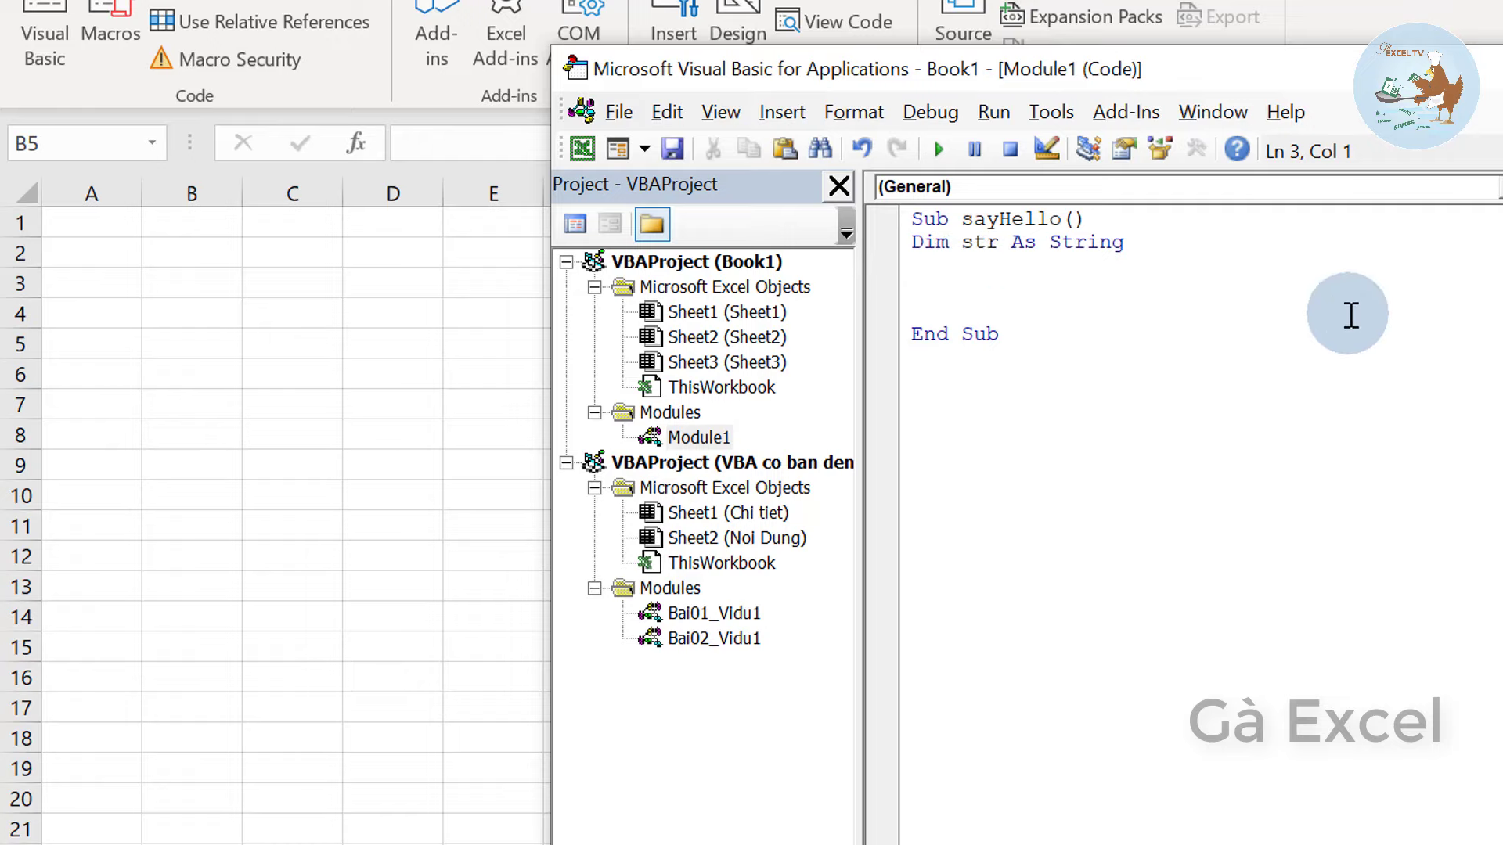
{"action": "type", "text": "str"}
{"action": "type", "text": "="}
{"action": "type", "text": "inpu"}
- Complete line 3 as str = InputBox("Moi Nhap Ho Ten: ")
{"action": "key", "text": "ctrl+space"}
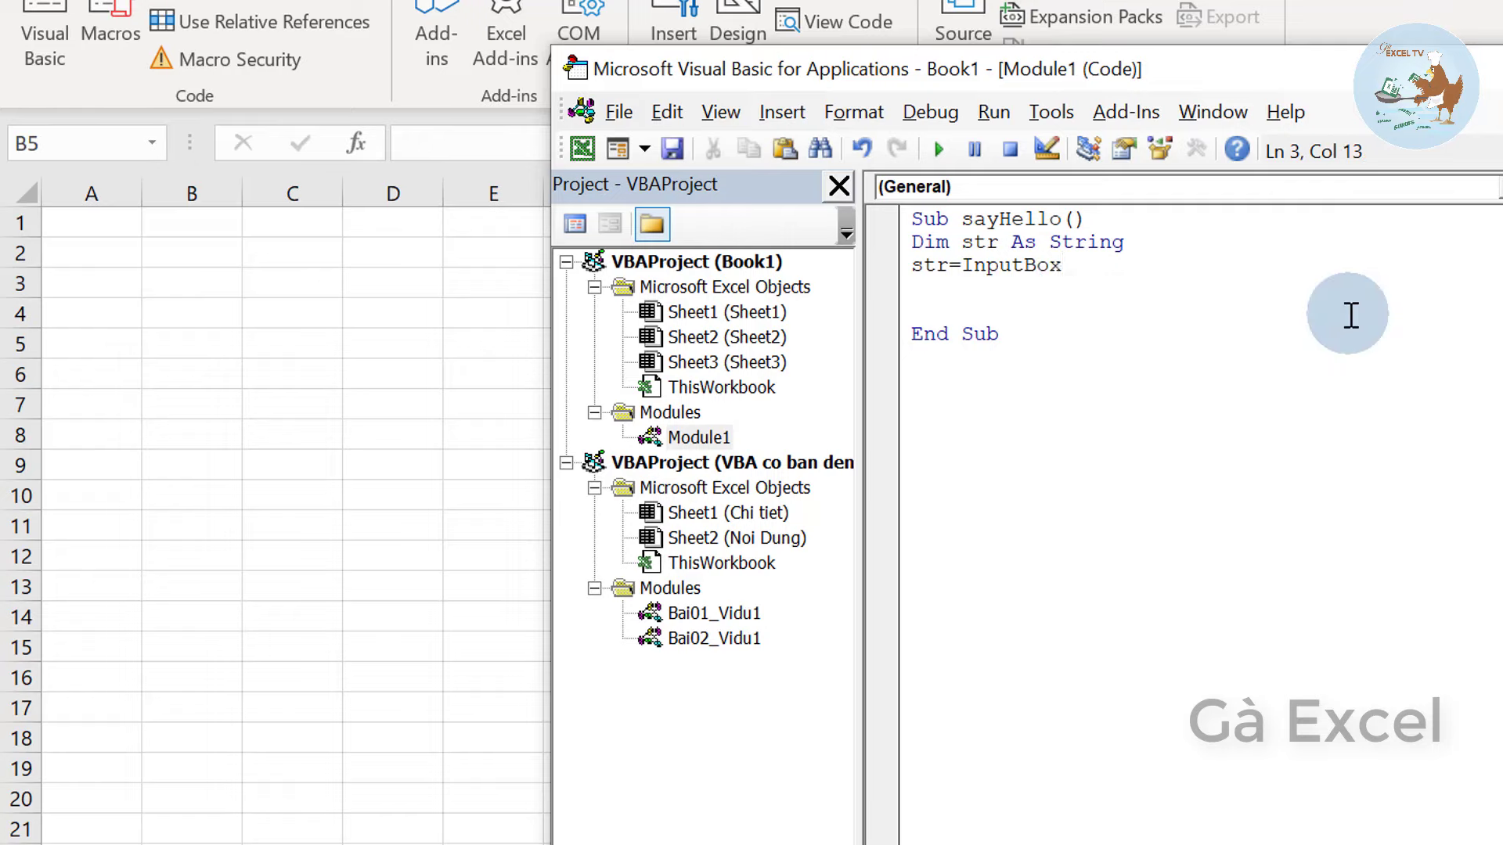
{"action": "left_click_drag", "start_coordinate": [970, 270], "coordinate": [1237, 268]}
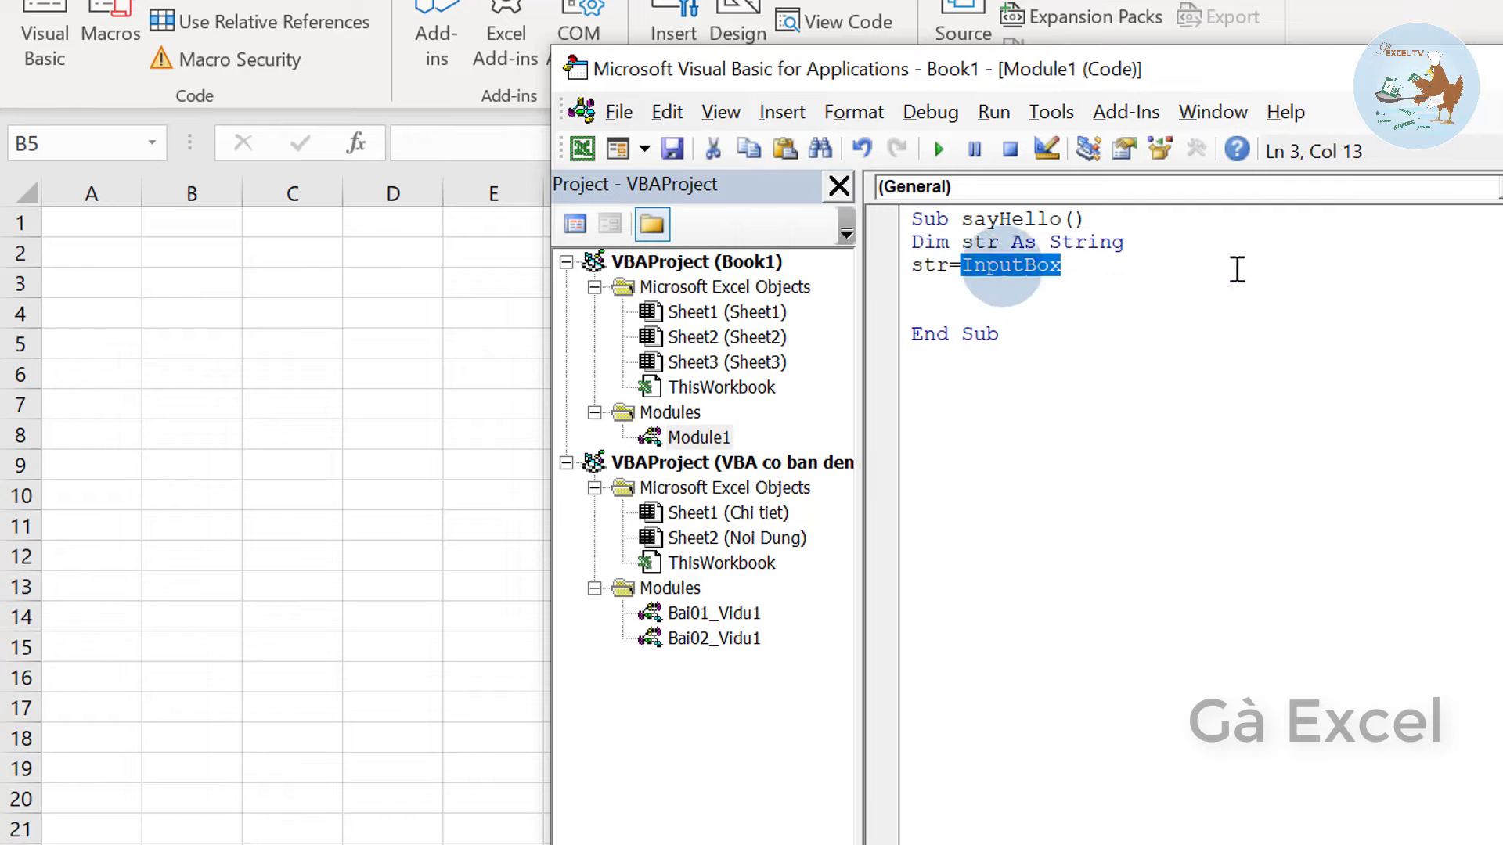
{"action": "type", "text": "i"}
{"action": "key", "text": "ctrl+space"}
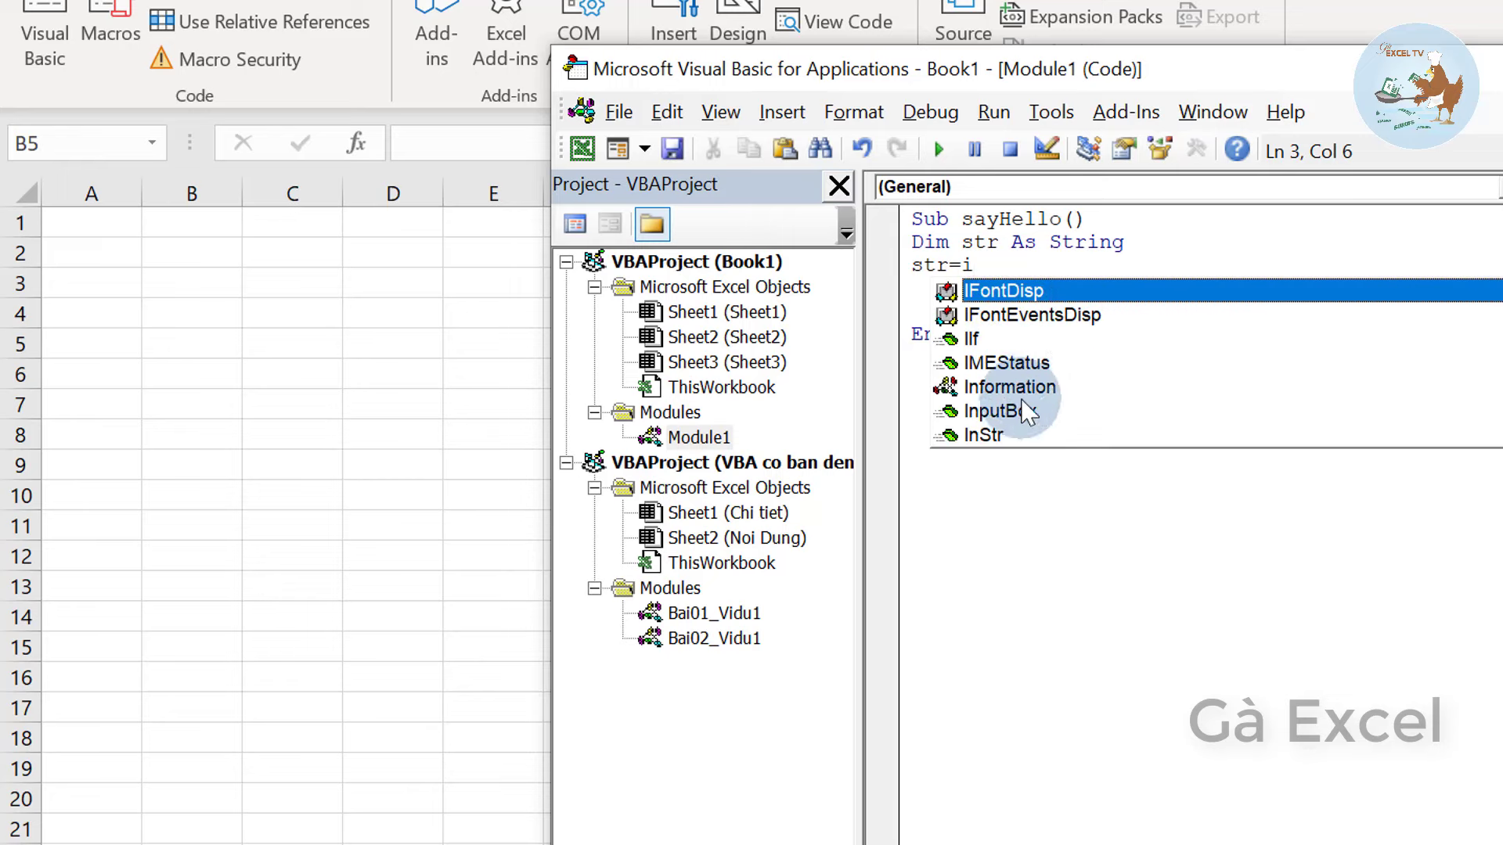
{"action": "type", "text": "n"}
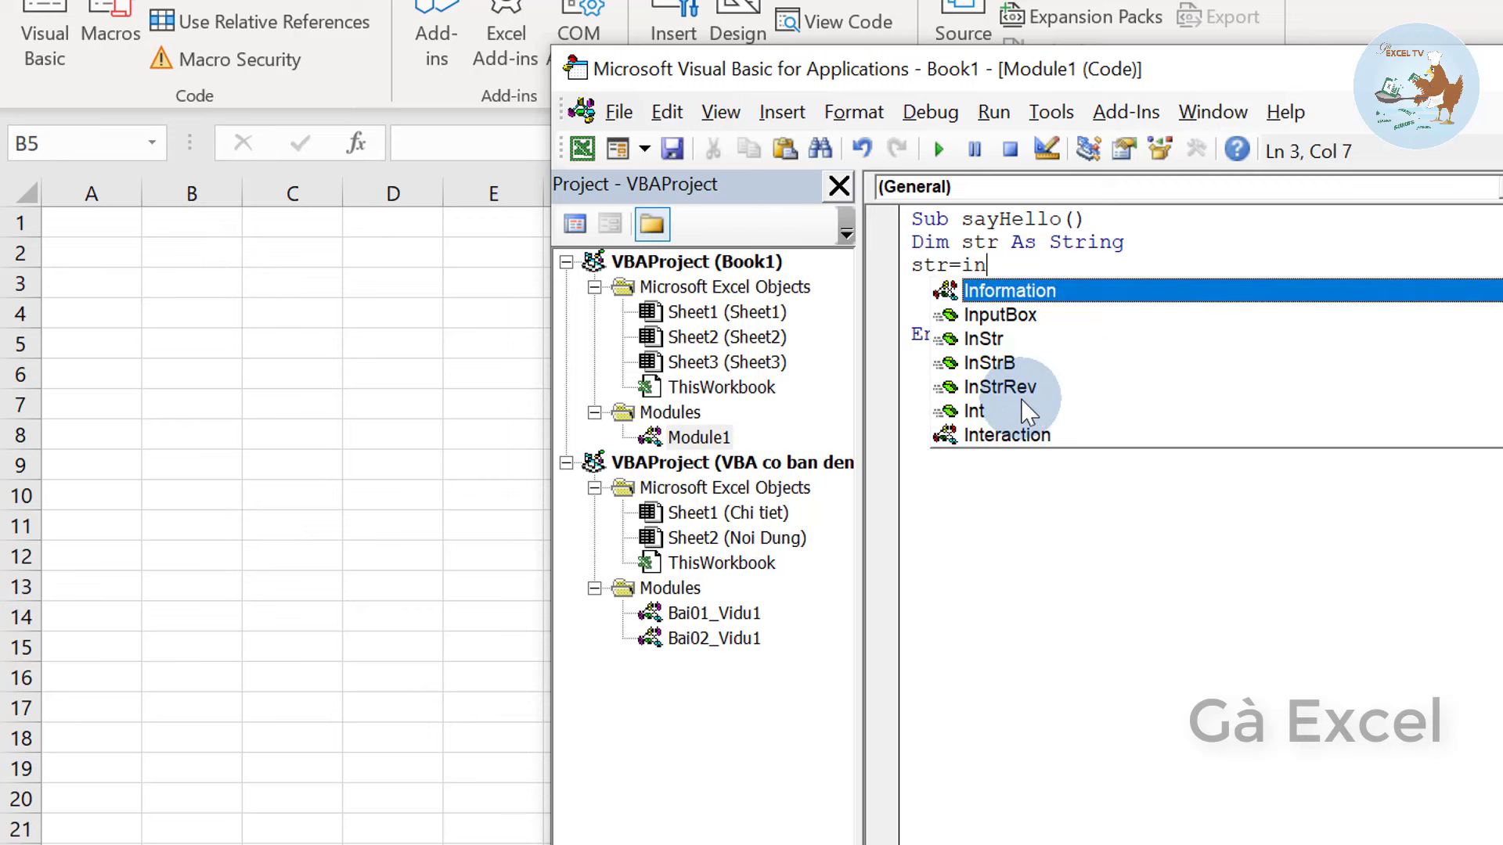
{"action": "key", "text": "Down"}
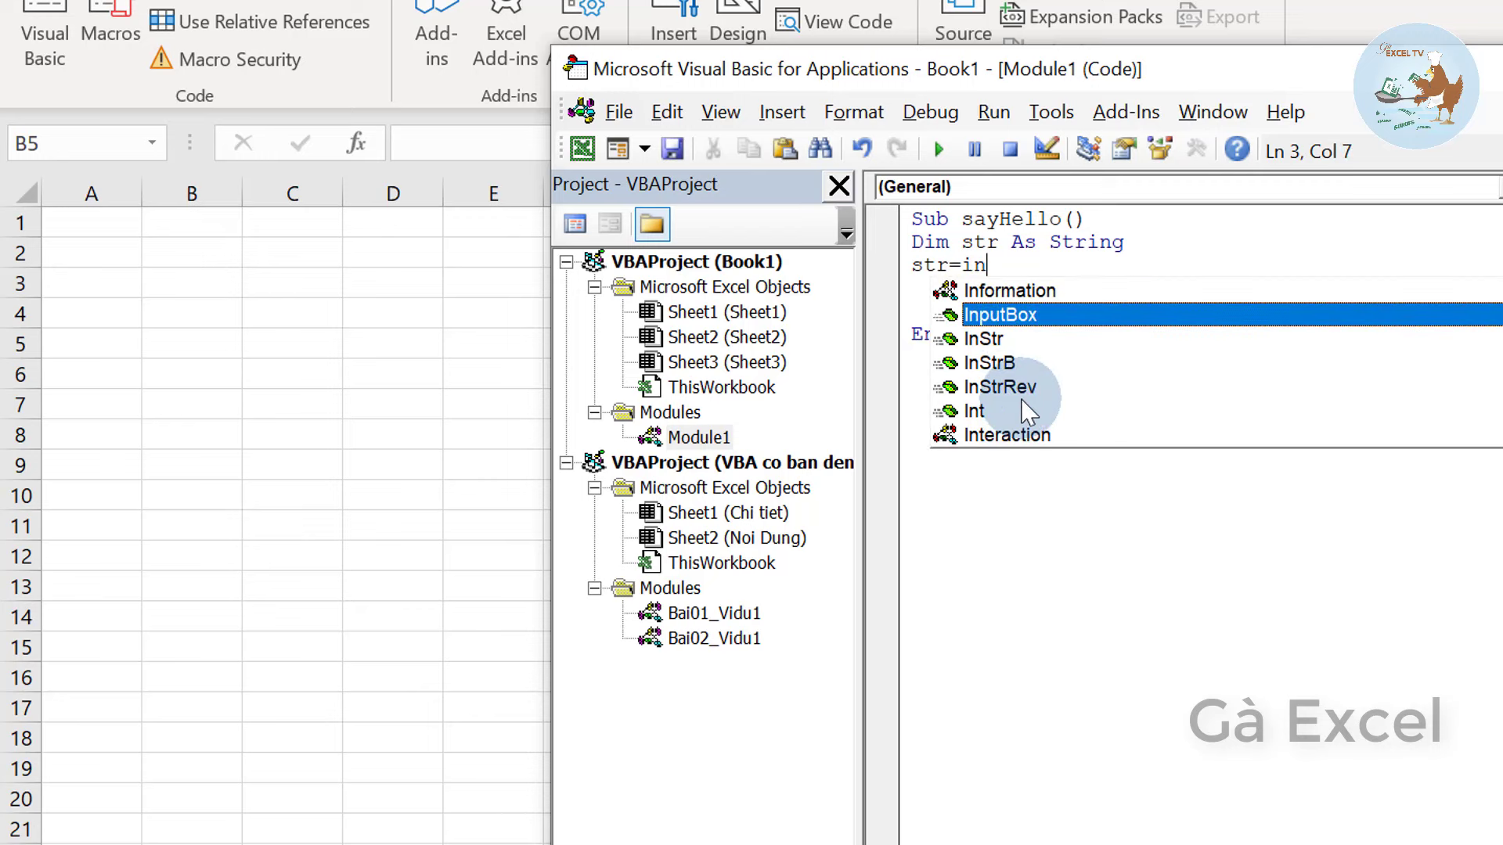
{"action": "key", "text": "Tab"}
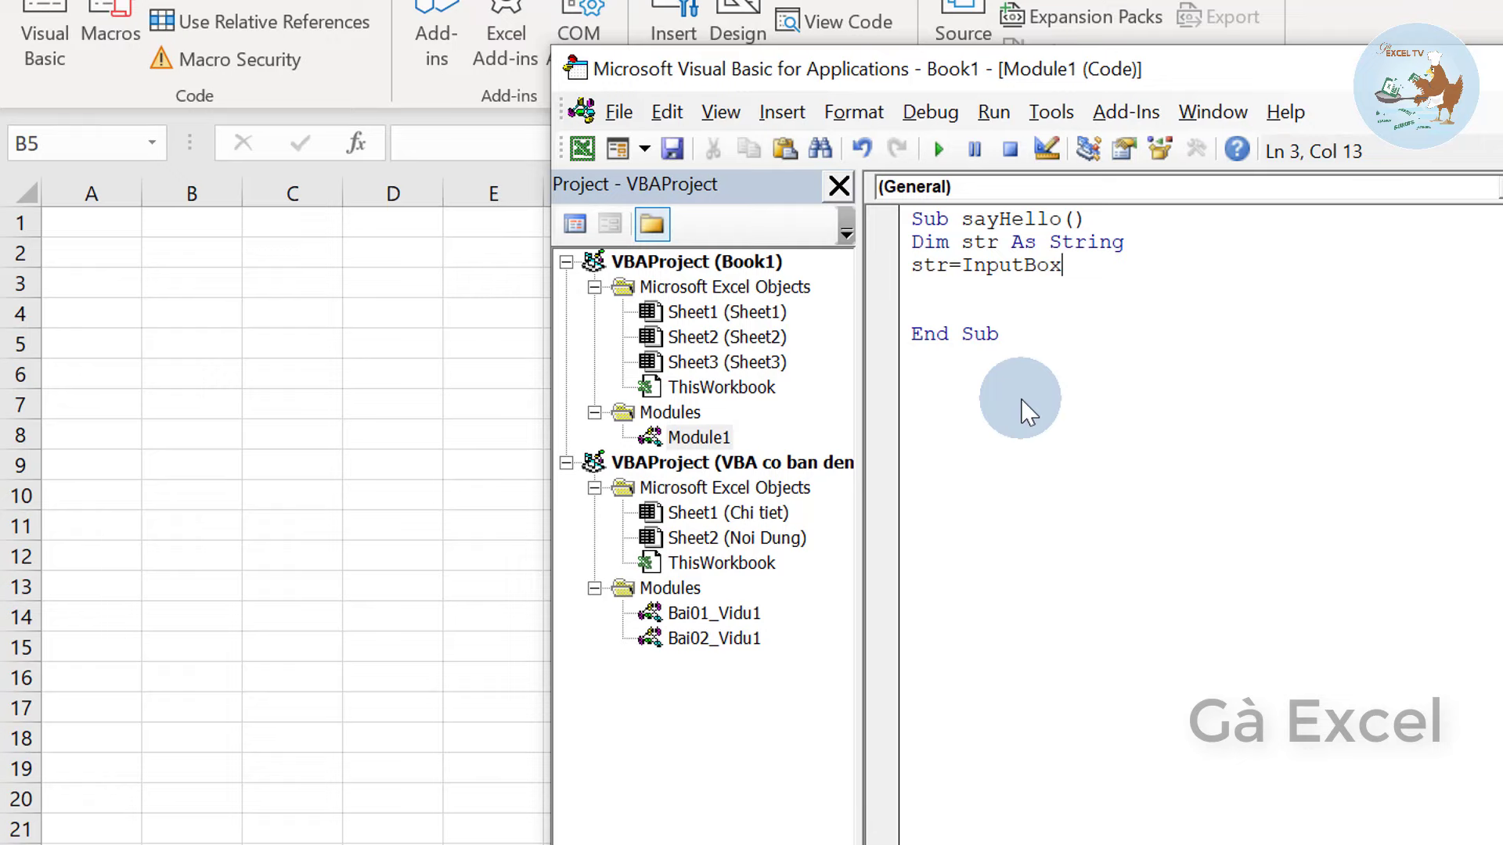
{"action": "type", "text": "(\""}
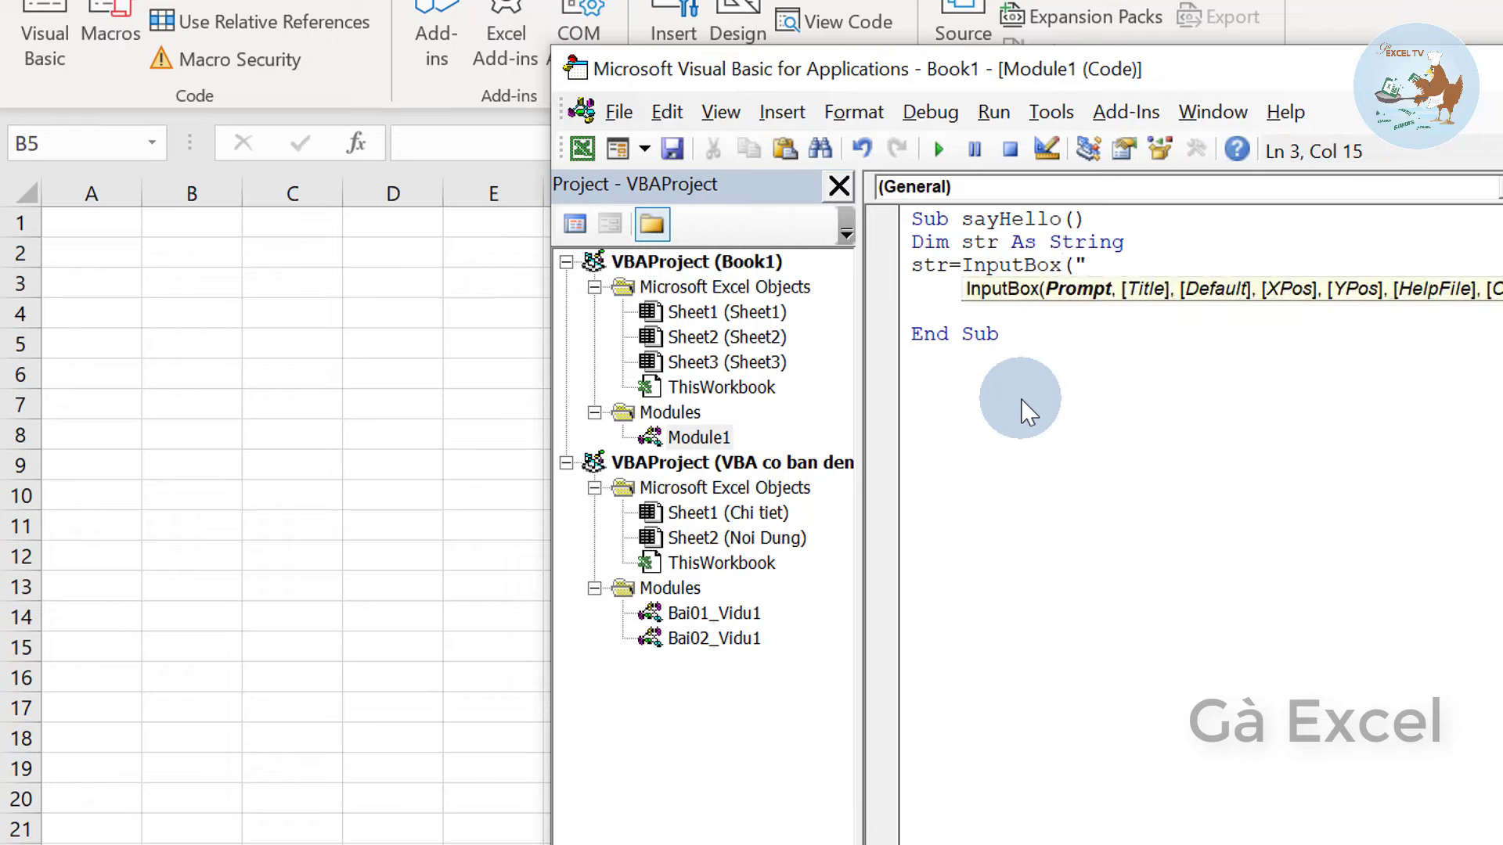
{"action": "type", "text": "Moi "}
{"action": "type", "text": "Nhap H"}
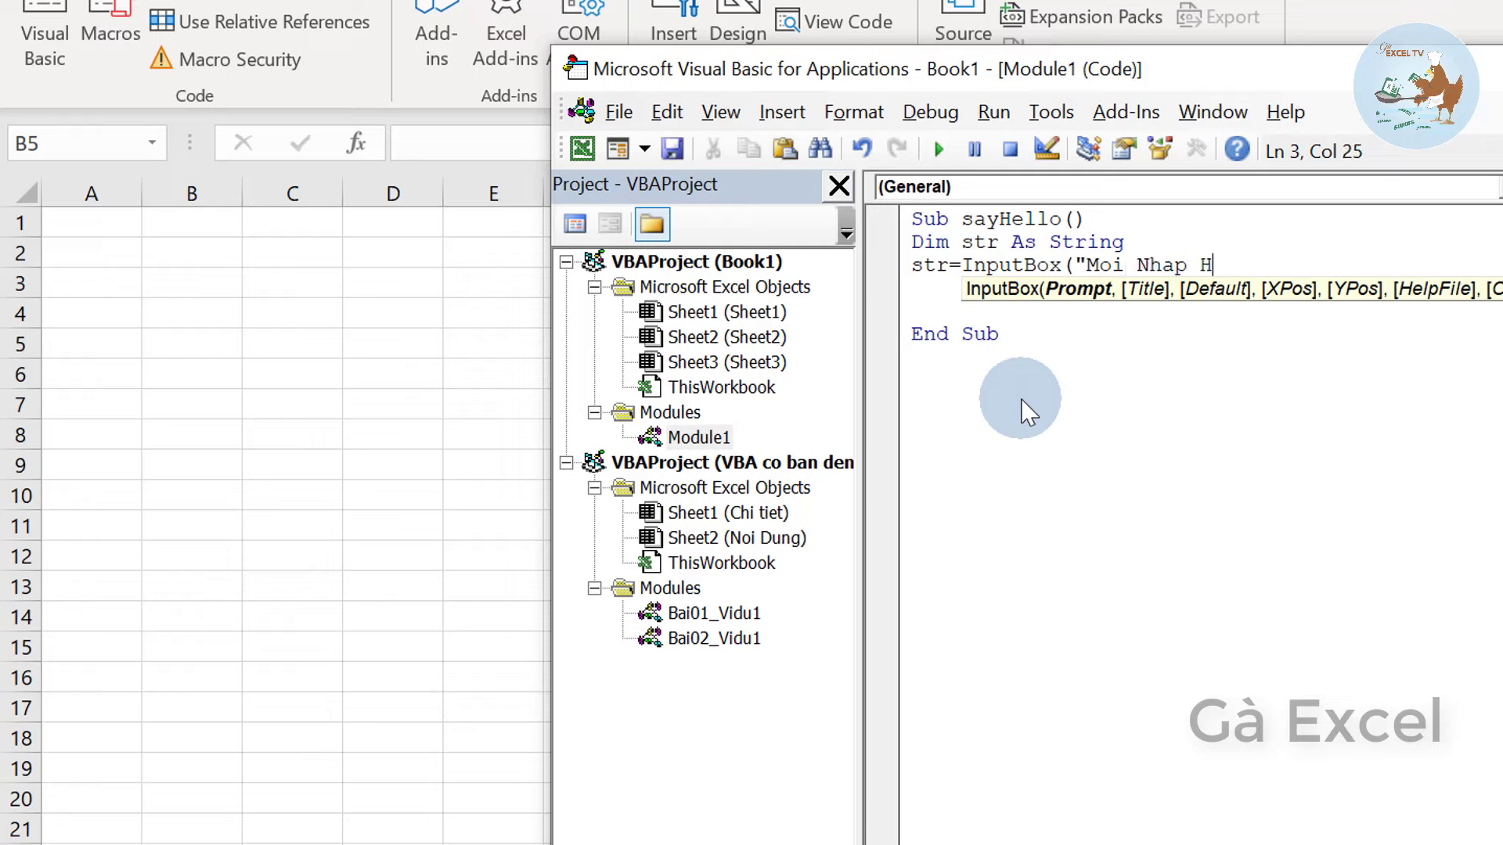
{"action": "type", "text": "o Ten:"}
{"action": "type", "text": " \""}
{"action": "type", "text": ")"}
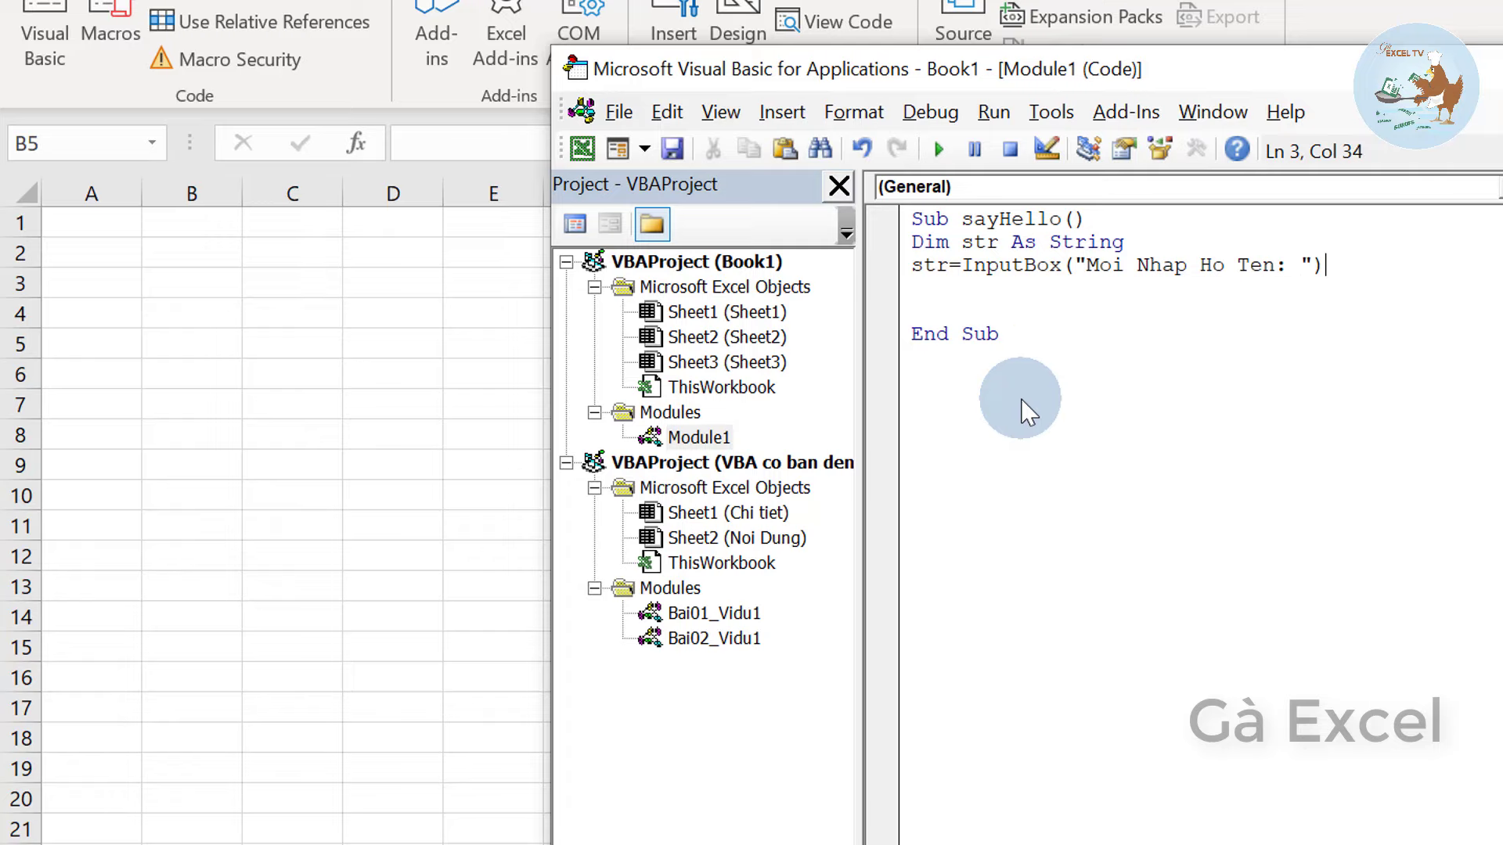
{"action": "key", "text": "Return"}
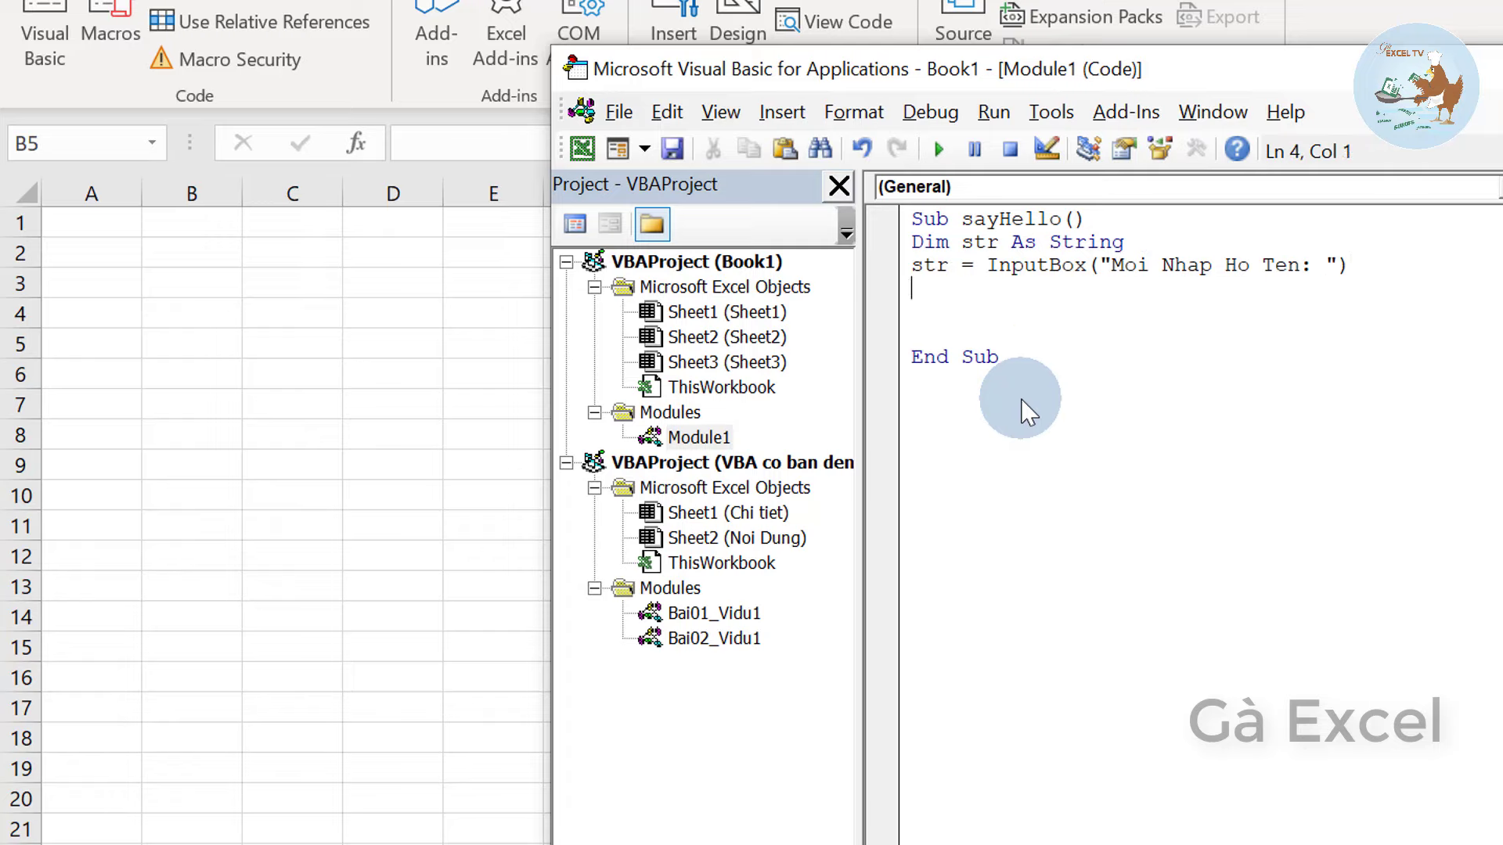
- Add cells(1,2)=str and cells(2,1)="Xin chao "&str lines, then begin msgbox "Xin chao " & str
{"action": "type", "text": "cell"}
{"action": "type", "text": "s("}
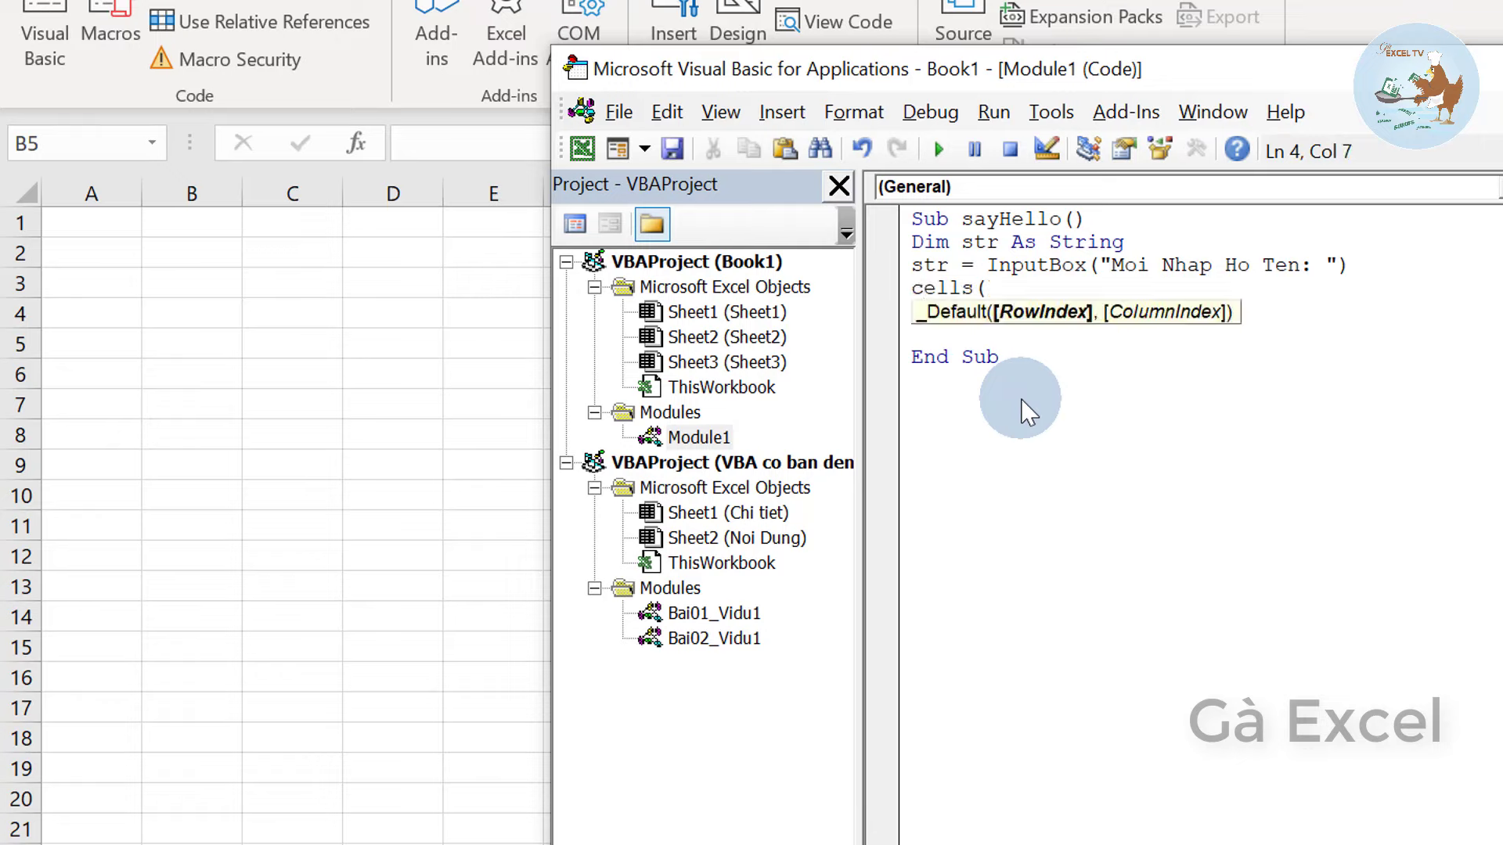
{"action": "type", "text": "1,2)"}
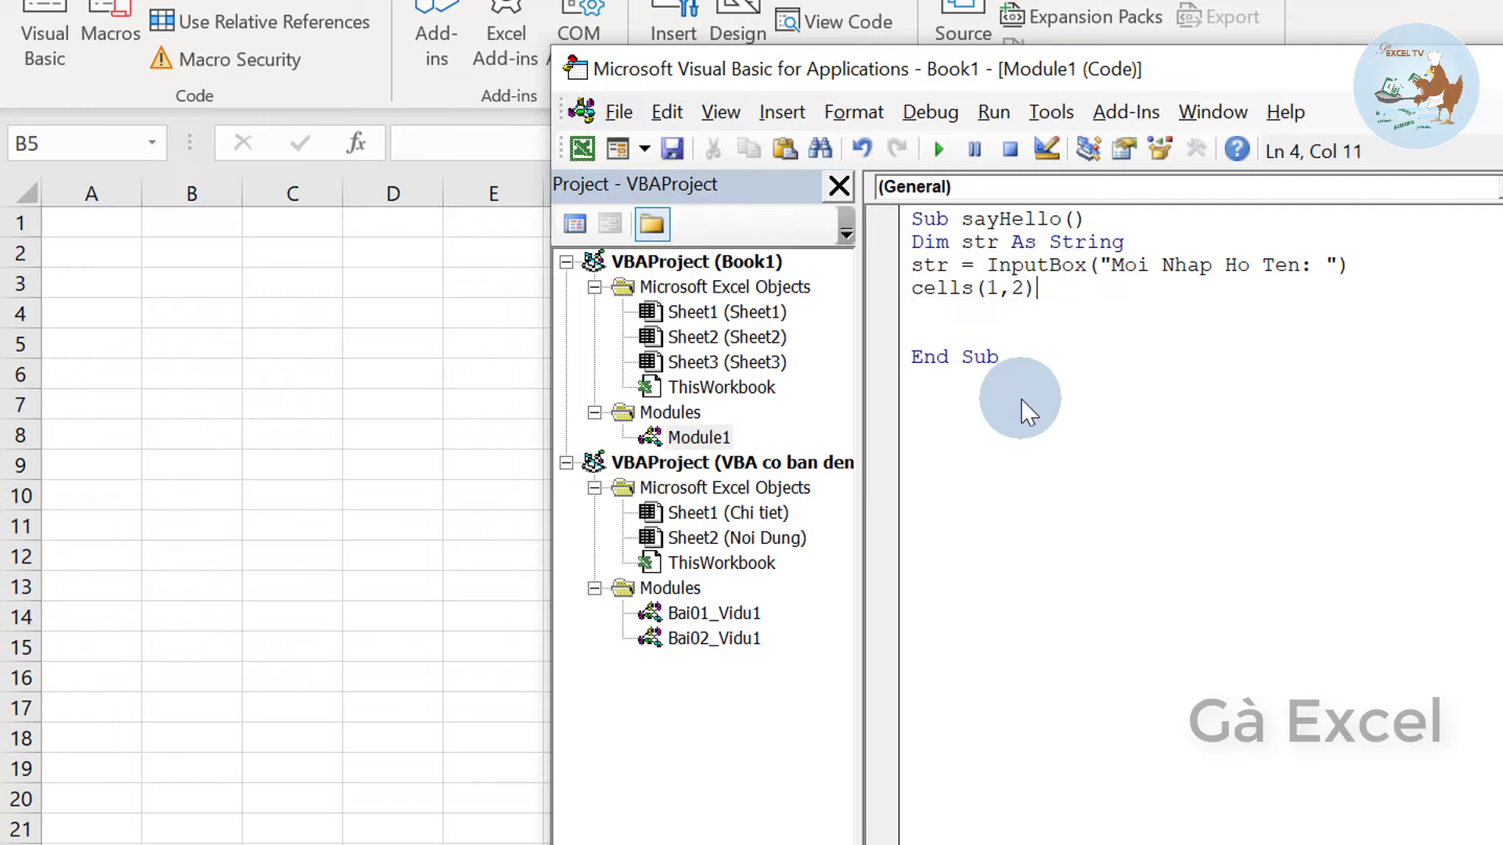
{"action": "type", "text": "=str"}
{"action": "key", "text": "Return"}
{"action": "type", "text": "cell"}
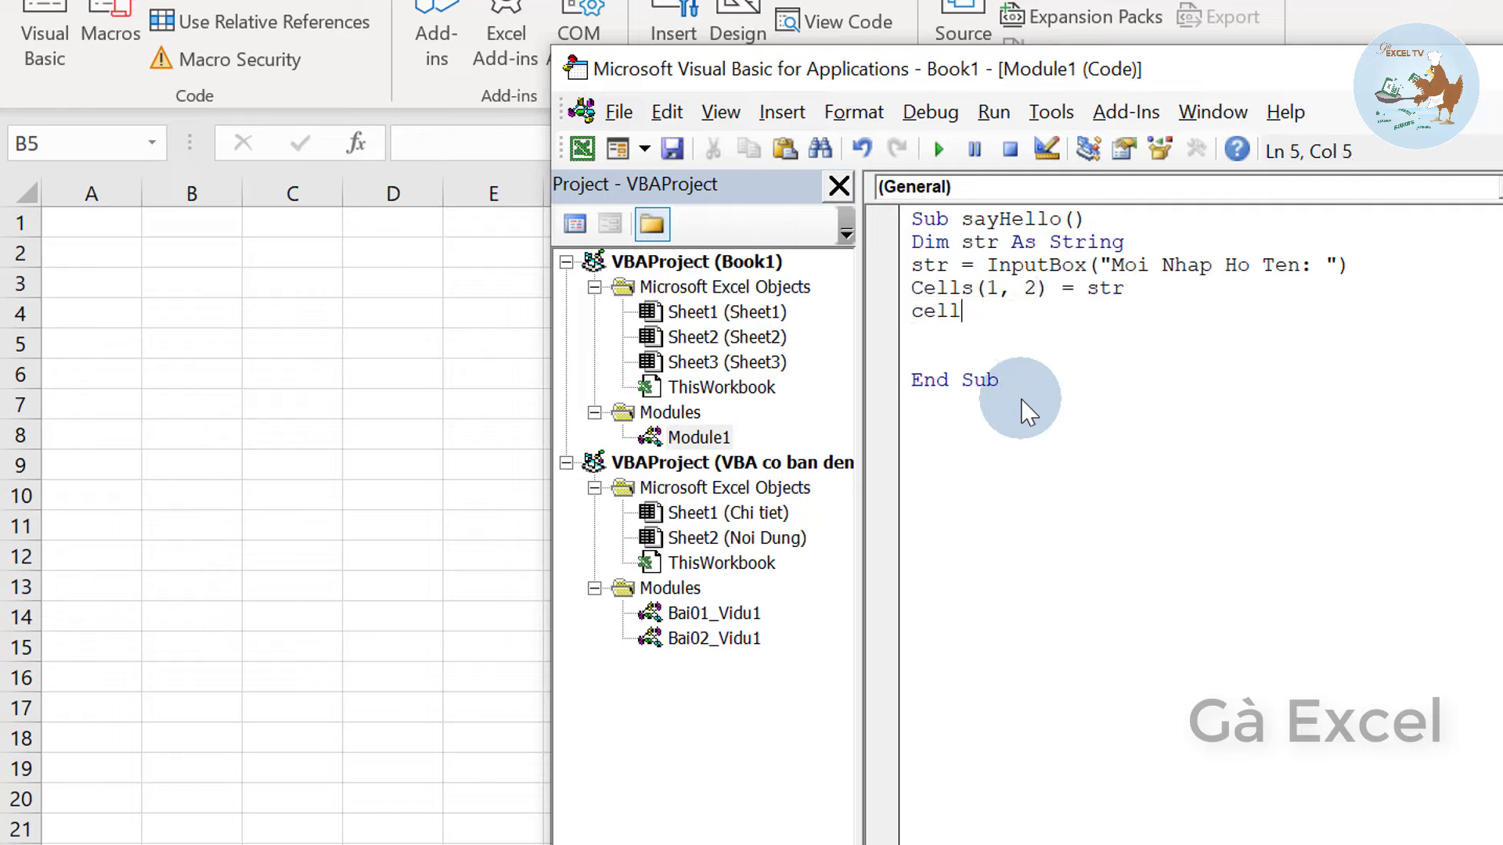
{"action": "type", "text": "s("}
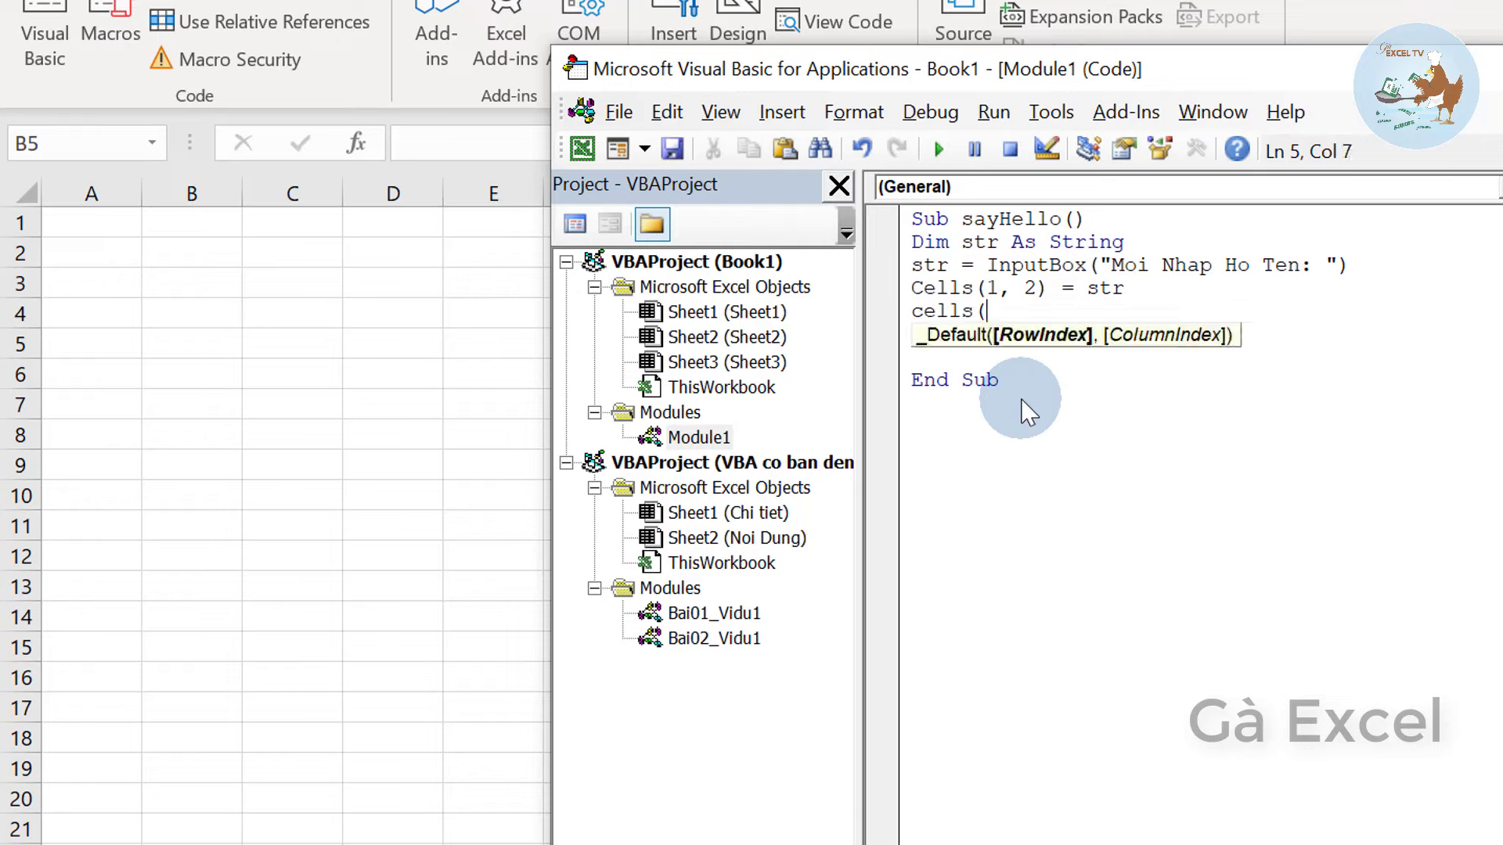
{"action": "type", "text": "2,1"}
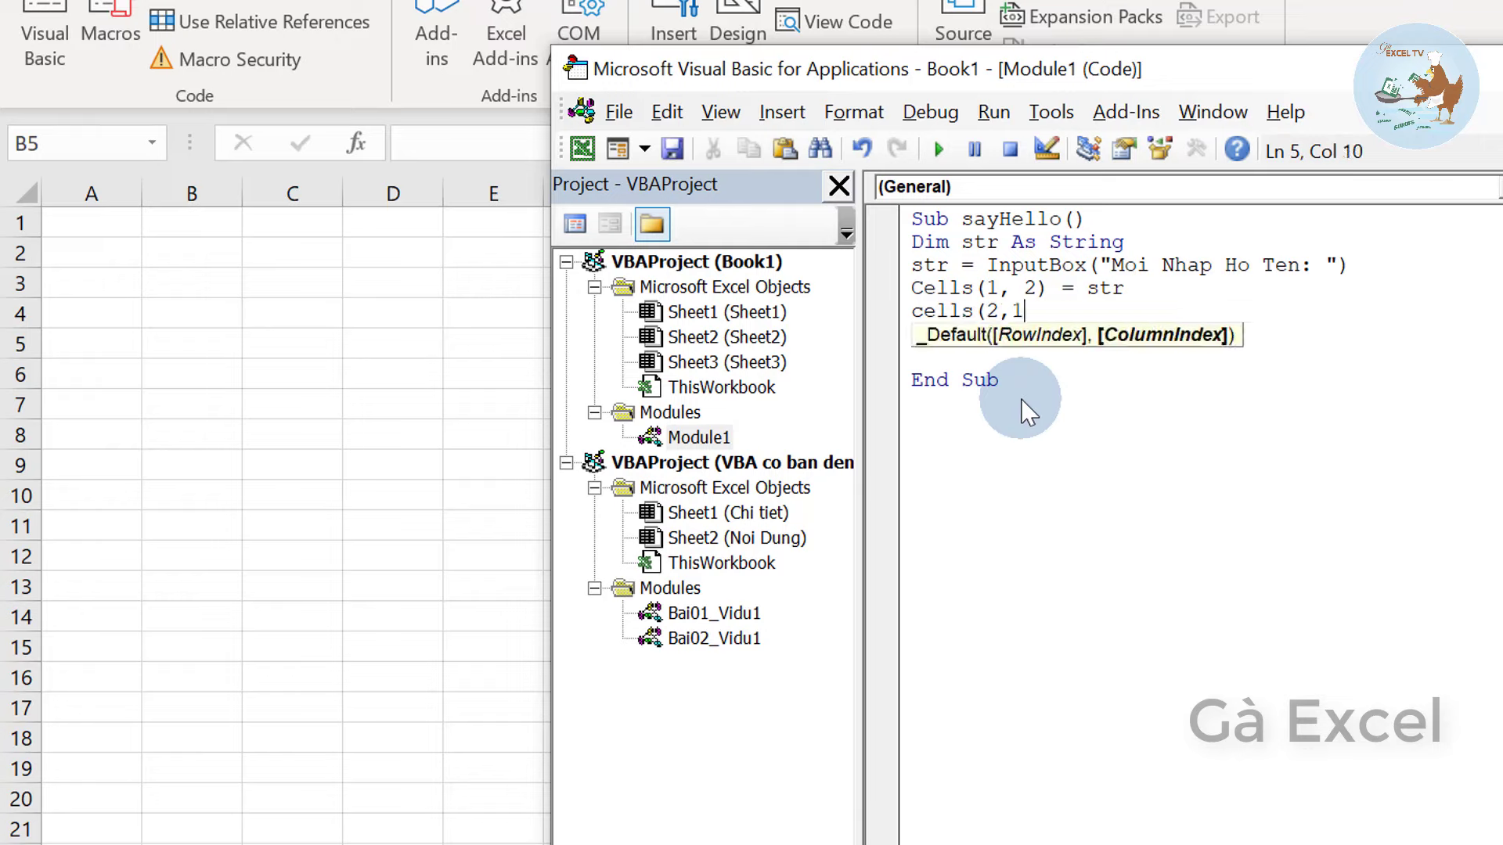
{"action": "type", "text": ")="}
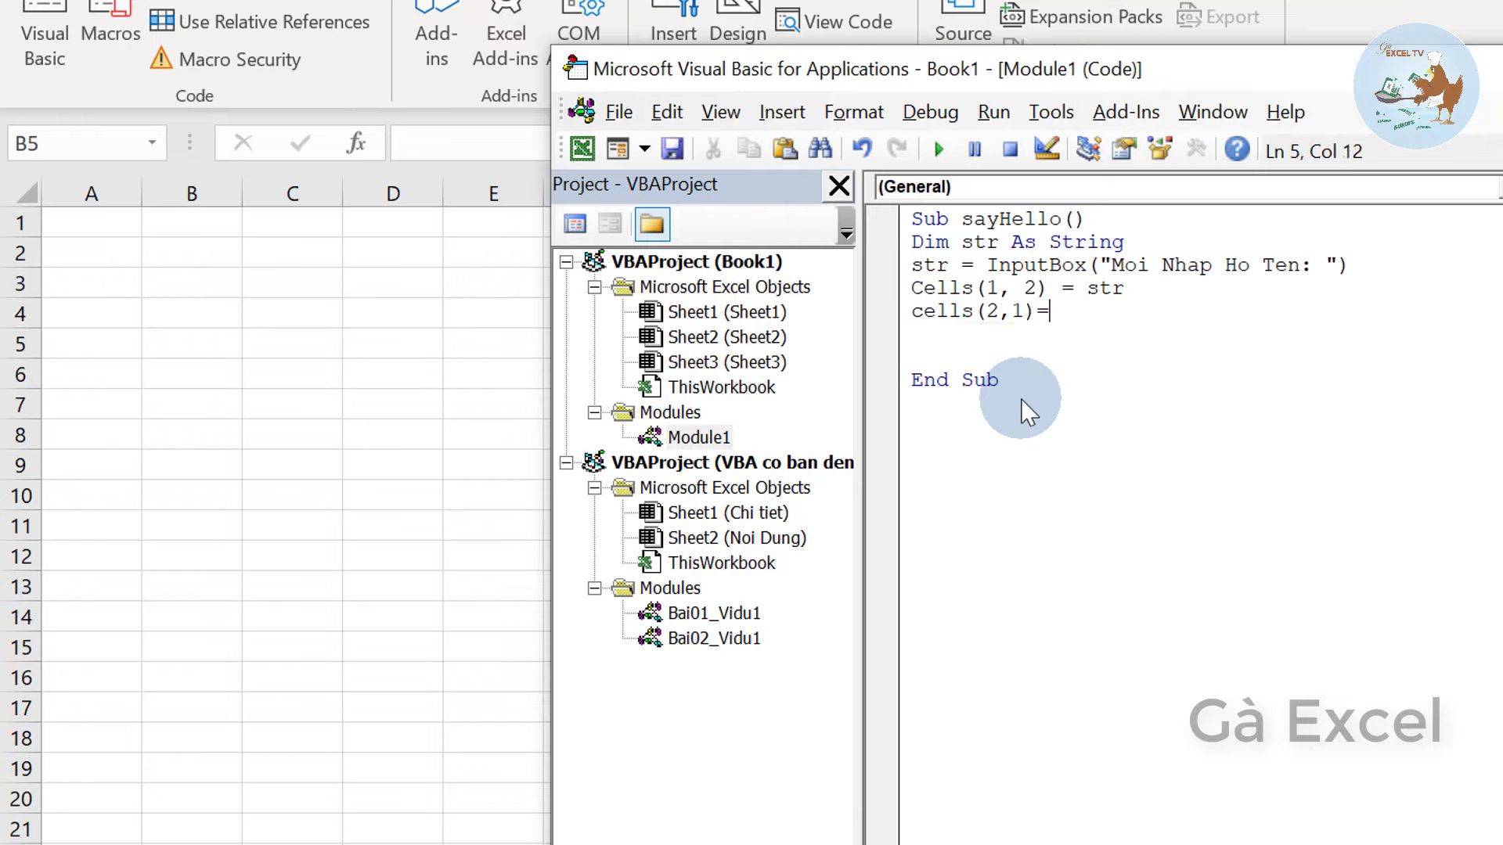
{"action": "type", "text": "\"Xin ch"}
{"action": "type", "text": "ao"}
{"action": "type", "text": " \"&st"}
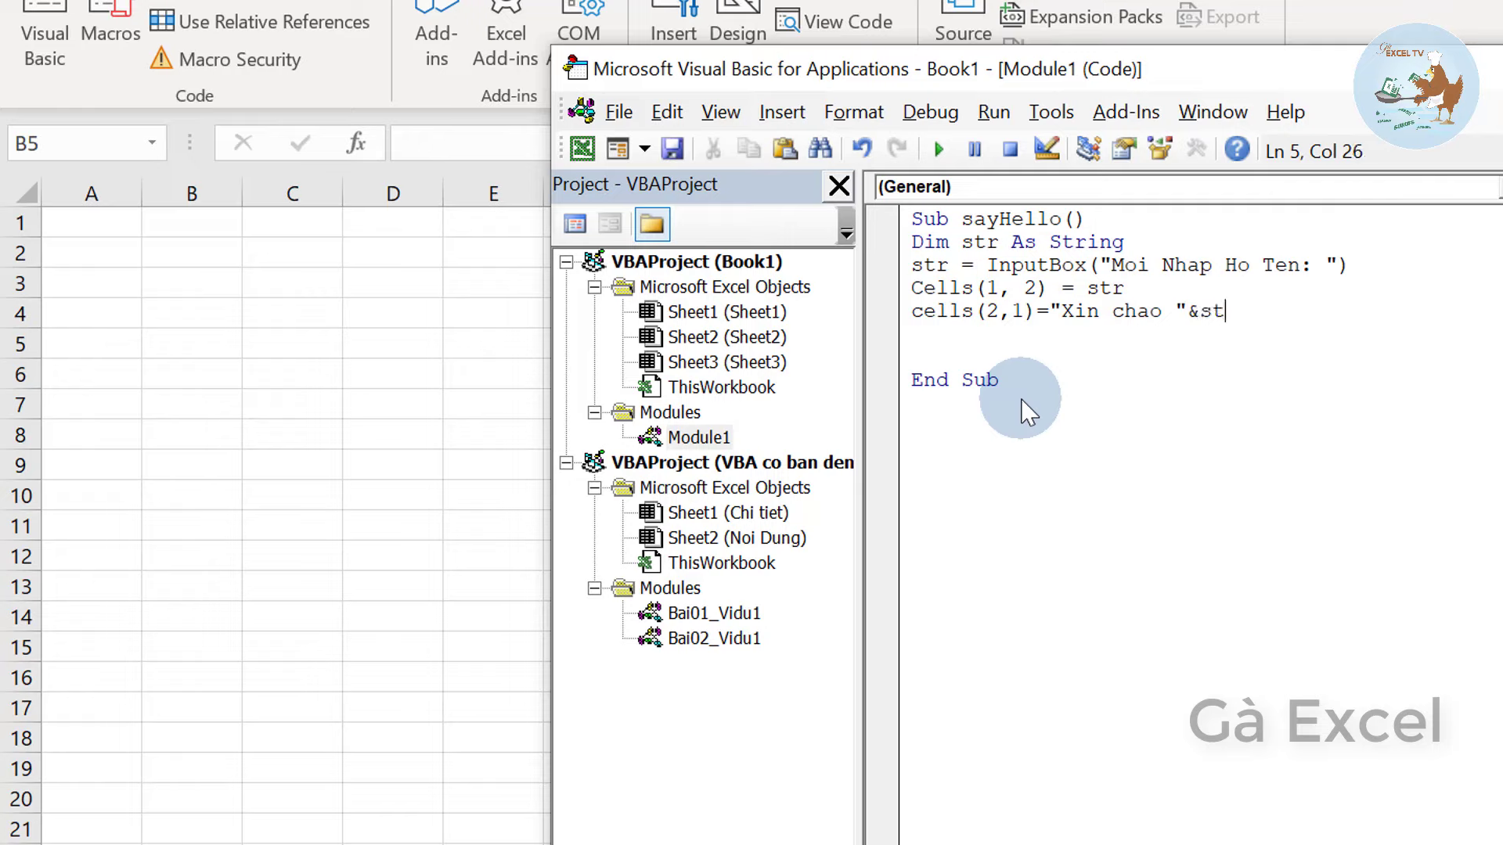
{"action": "type", "text": "r"}
{"action": "key", "text": "Return"}
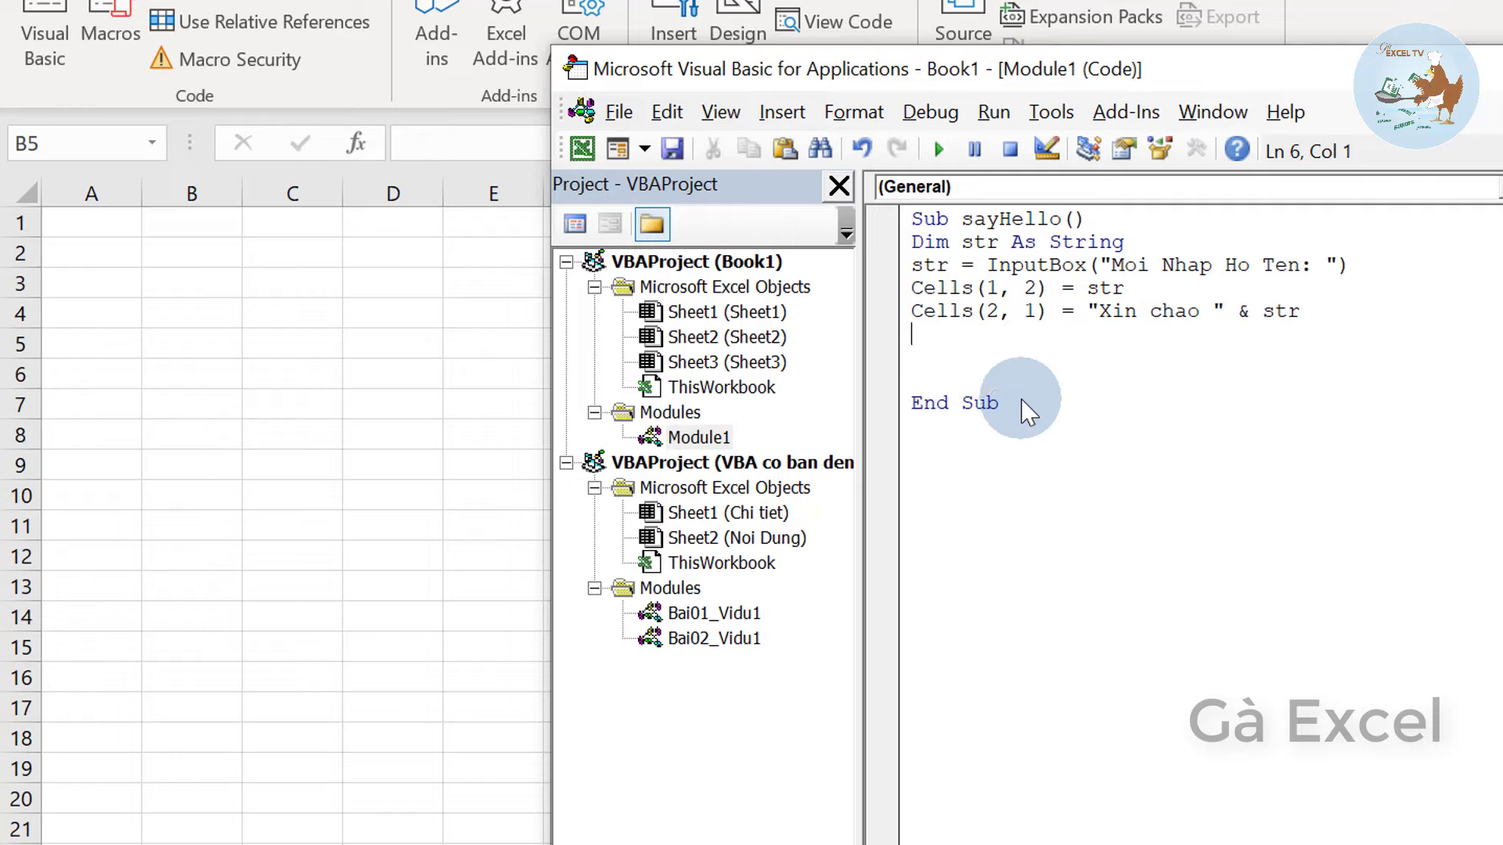
{"action": "type", "text": "ms"}
{"action": "type", "text": "gbox"}
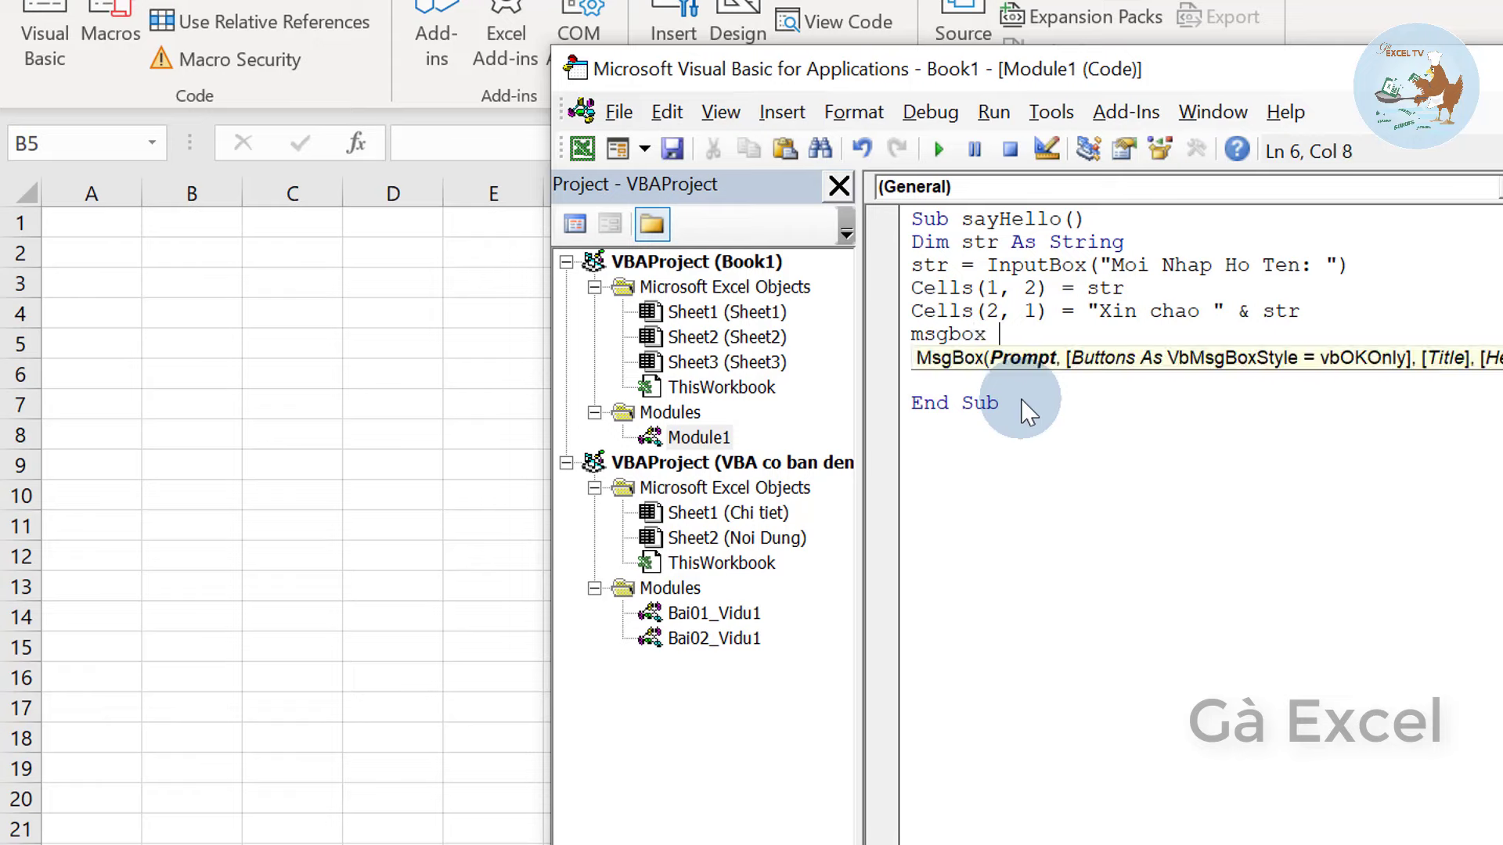
{"action": "type", "text": " \"X"}
{"action": "type", "text": "in chao"}
{"action": "type", "text": " \" & "}
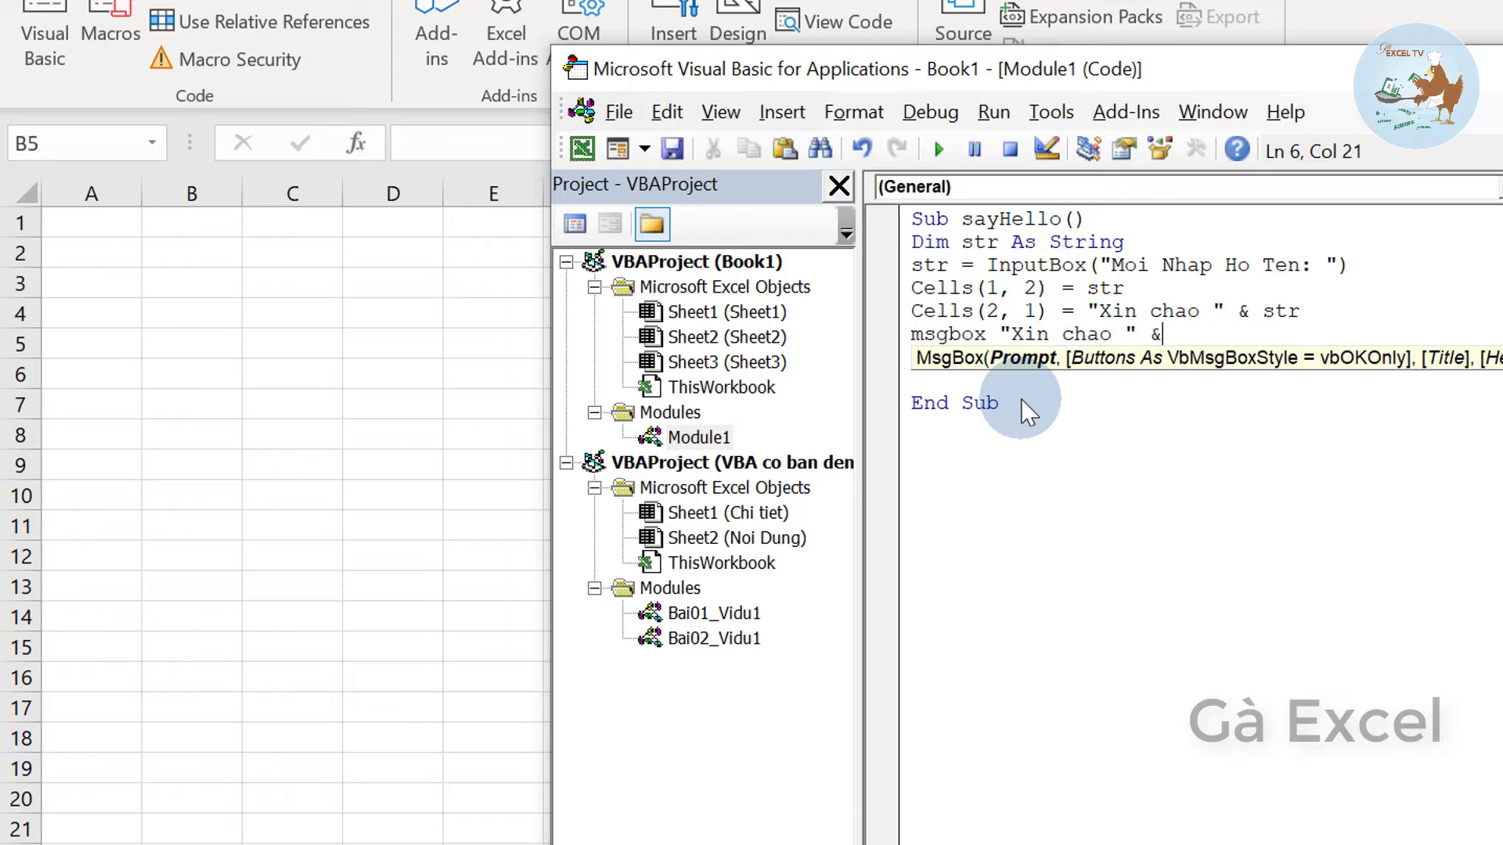
{"action": "type", "text": "str"}
- Finish the MsgBox "Xin chao " & str line and put the cursor back inside sayHello
{"action": "key", "text": "Return"}
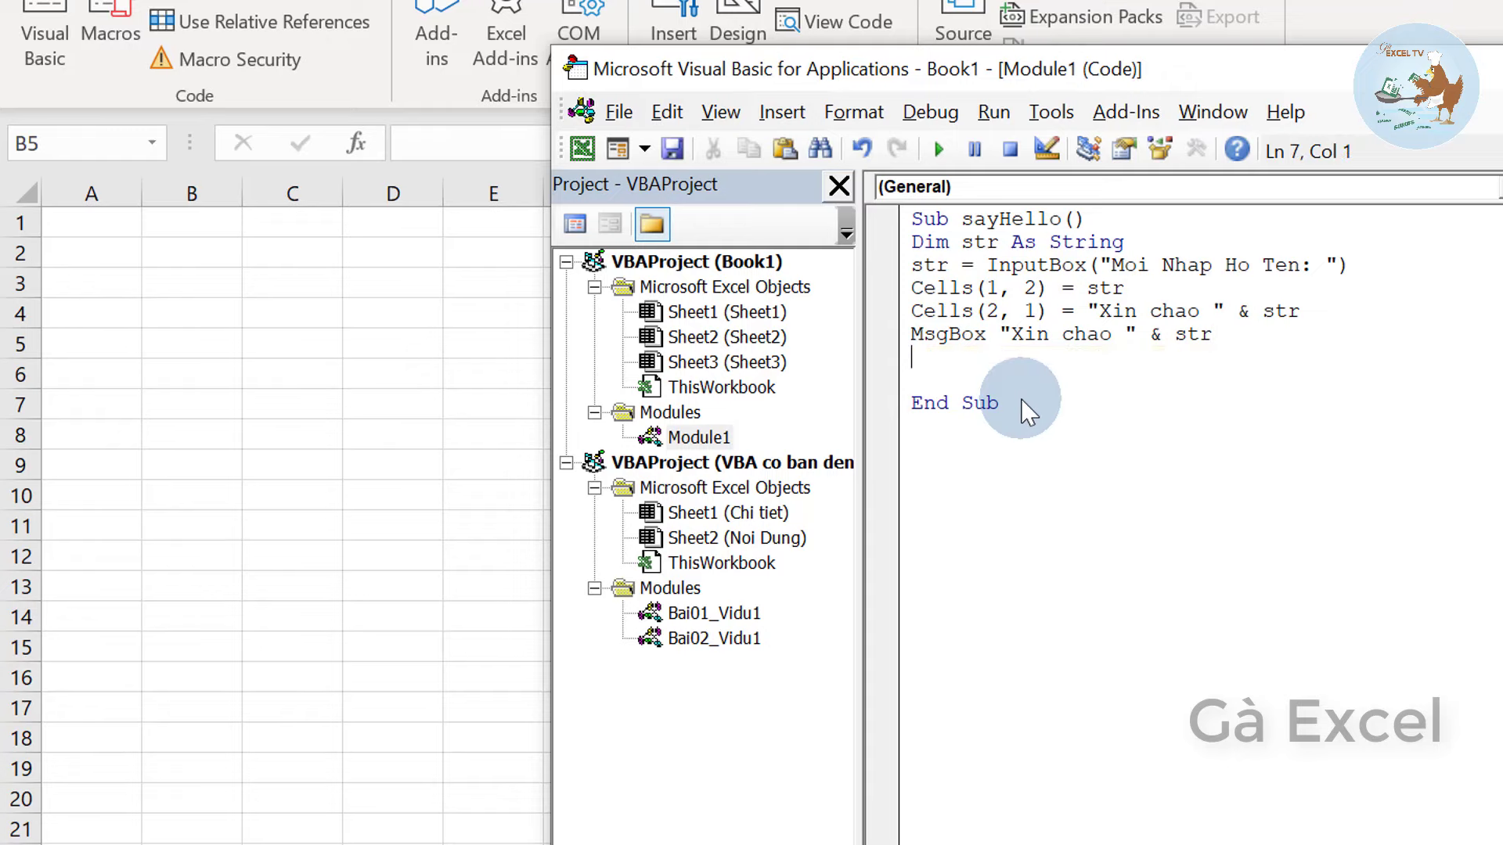
{"action": "left_click", "coordinate": [1123, 335]}
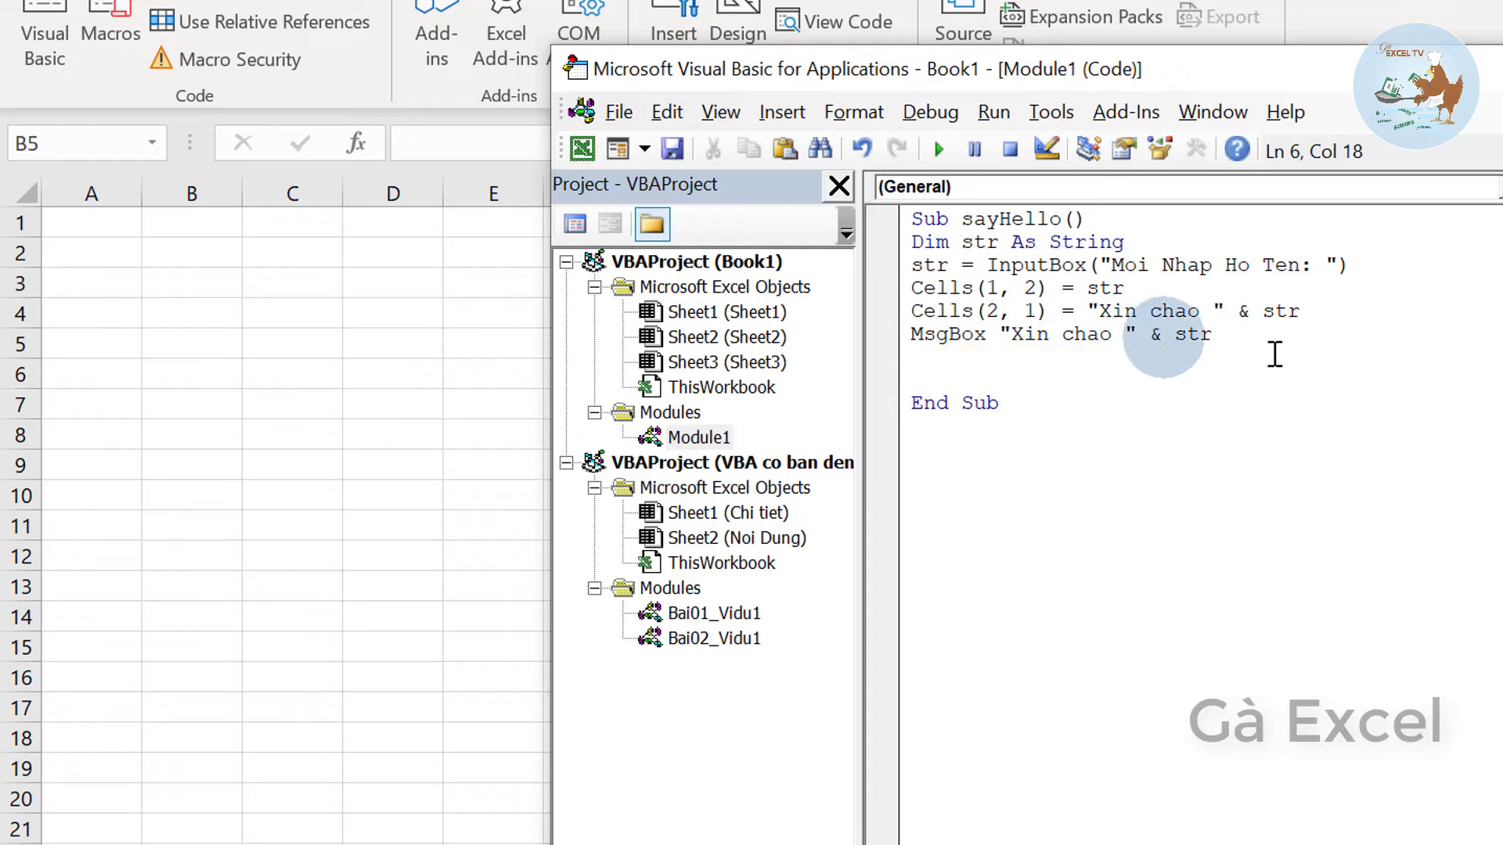
{"action": "left_click_drag", "start_coordinate": [1264, 413], "coordinate": [912, 229]}
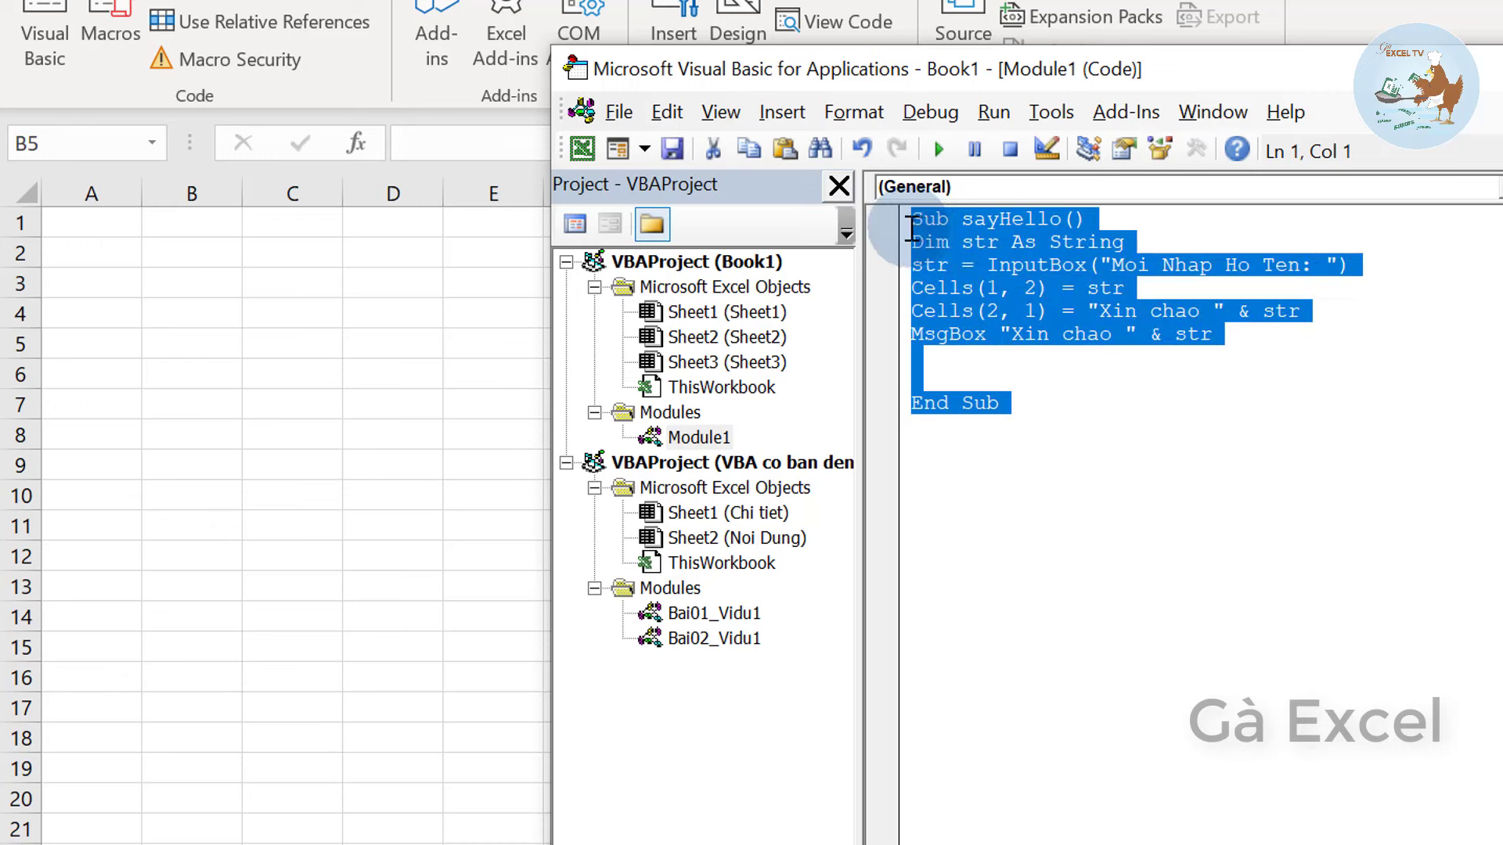
{"action": "left_click", "coordinate": [1158, 291]}
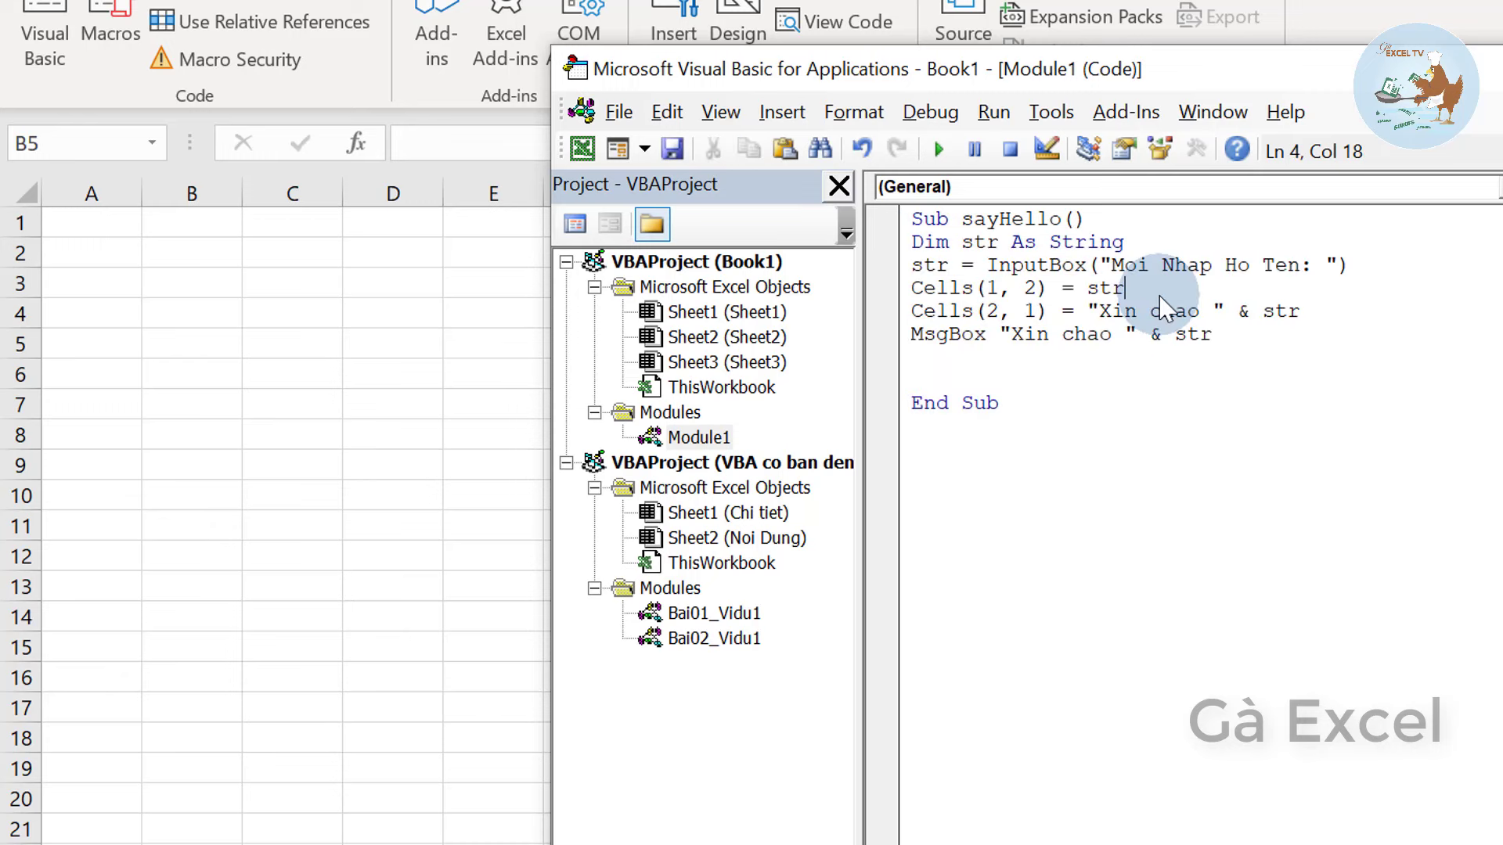
{"action": "left_click", "coordinate": [927, 288]}
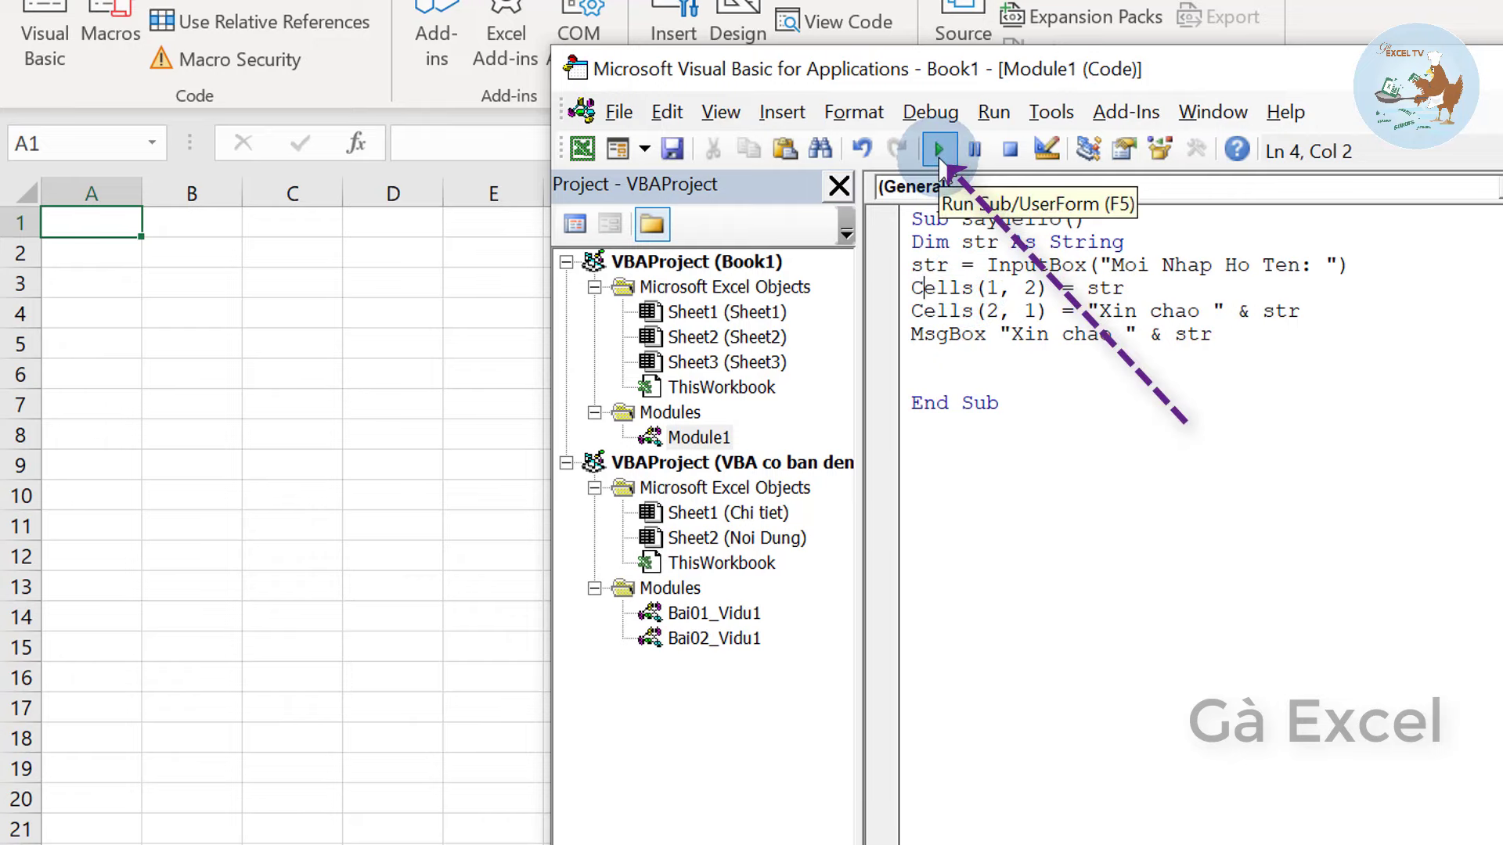
- Run sayHello and move its "Moi Nhap Ho Ten:" prompt left, beside the code window
{"action": "left_click", "coordinate": [940, 148]}
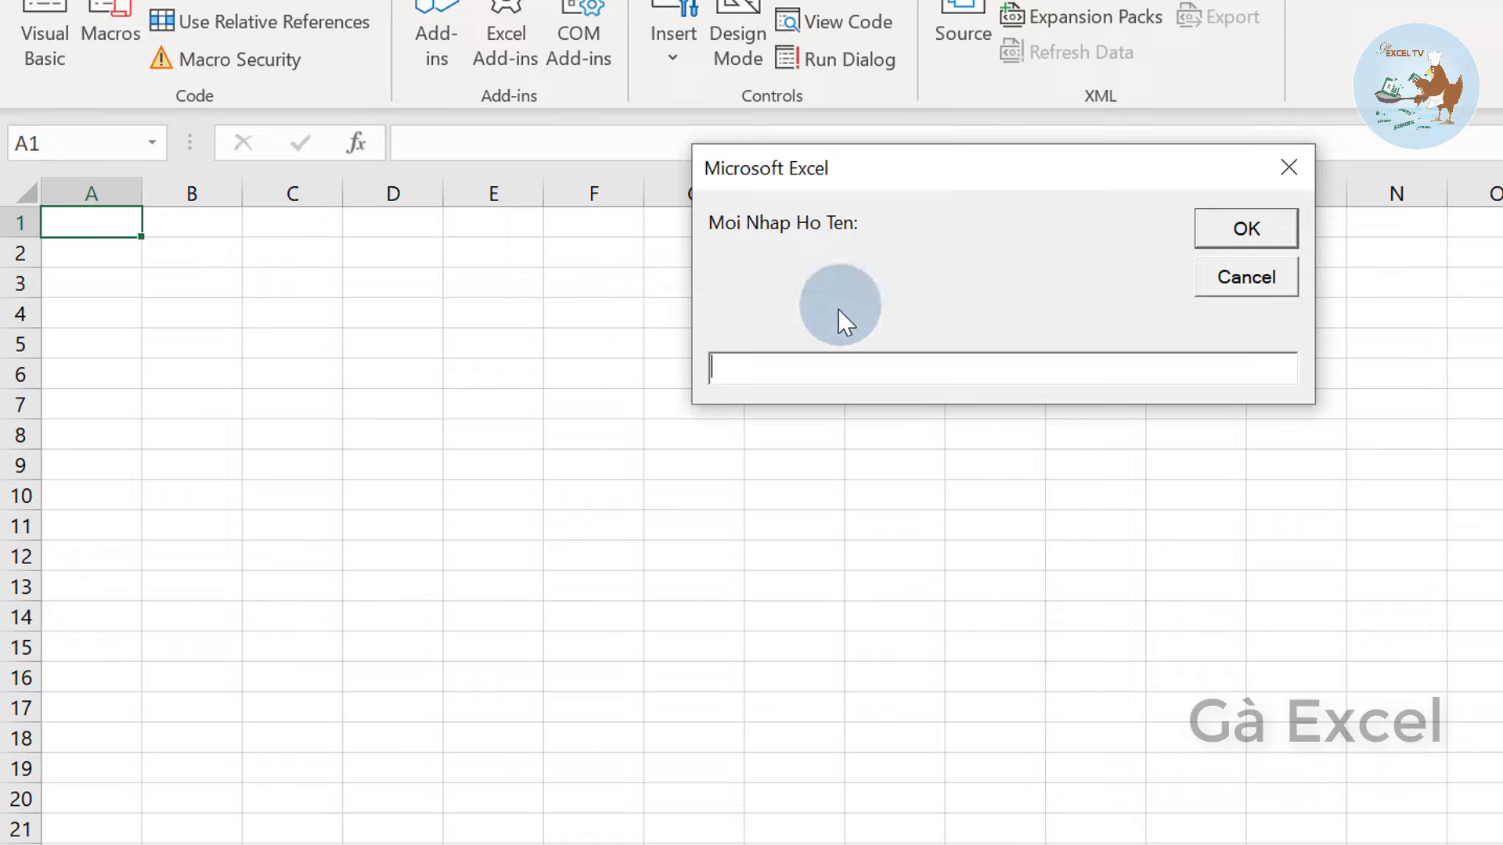
{"action": "mouse_move", "coordinate": [876, 174]}
{"action": "left_mouse_down"}
{"action": "mouse_move", "coordinate": [685, 250]}
{"action": "mouse_move", "coordinate": [645, 301]}
{"action": "left_mouse_up"}
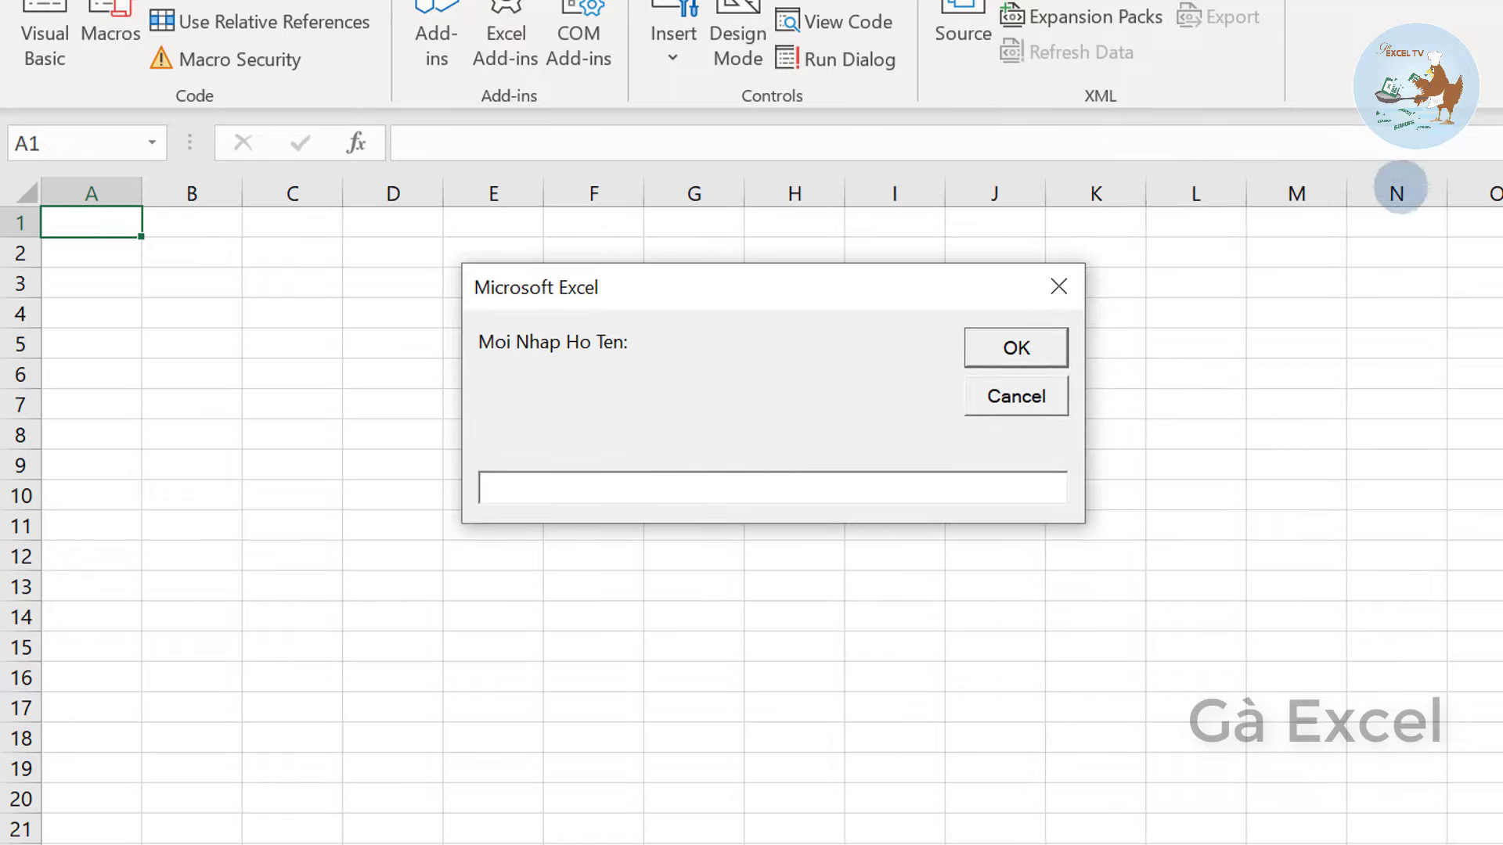
{"action": "left_click_drag", "start_coordinate": [850, 298], "coordinate": [694, 343]}
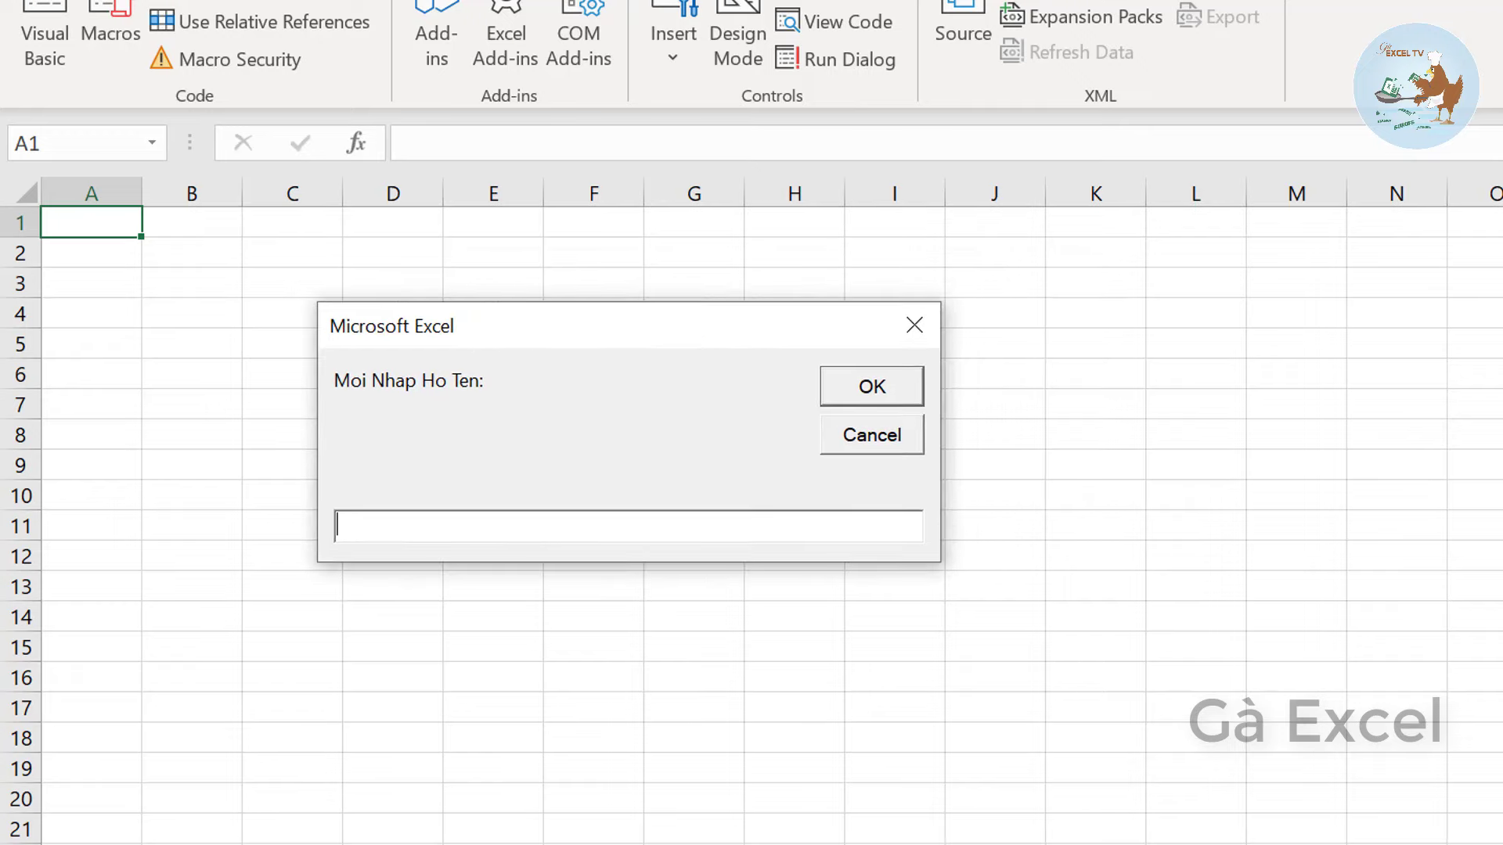
{"action": "left_click", "coordinate": [1163, 814]}
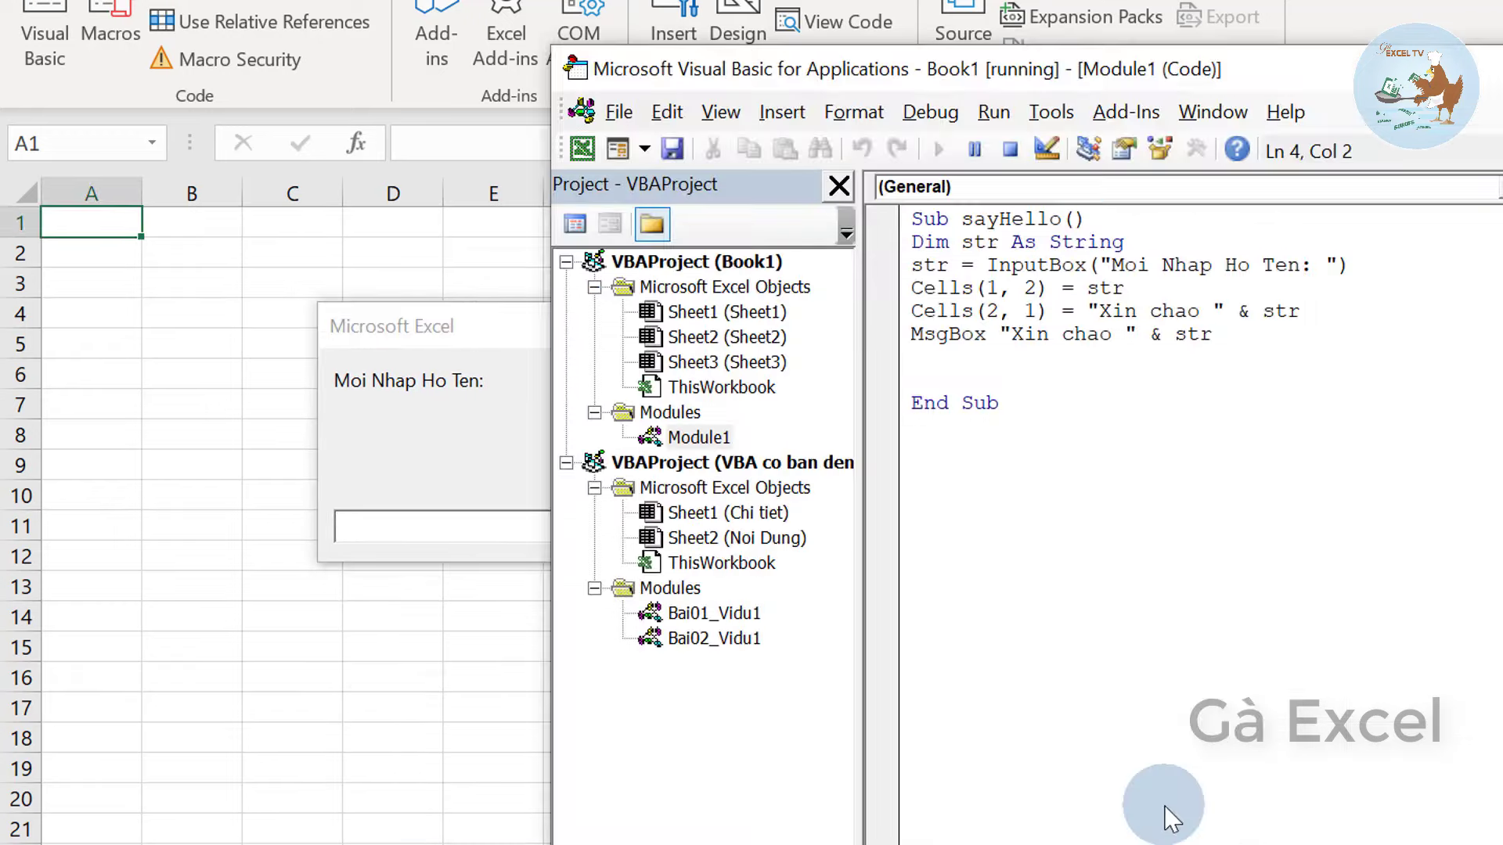
{"action": "left_click", "coordinate": [378, 338]}
{"action": "left_click_drag", "start_coordinate": [376, 344], "coordinate": [288, 379]}
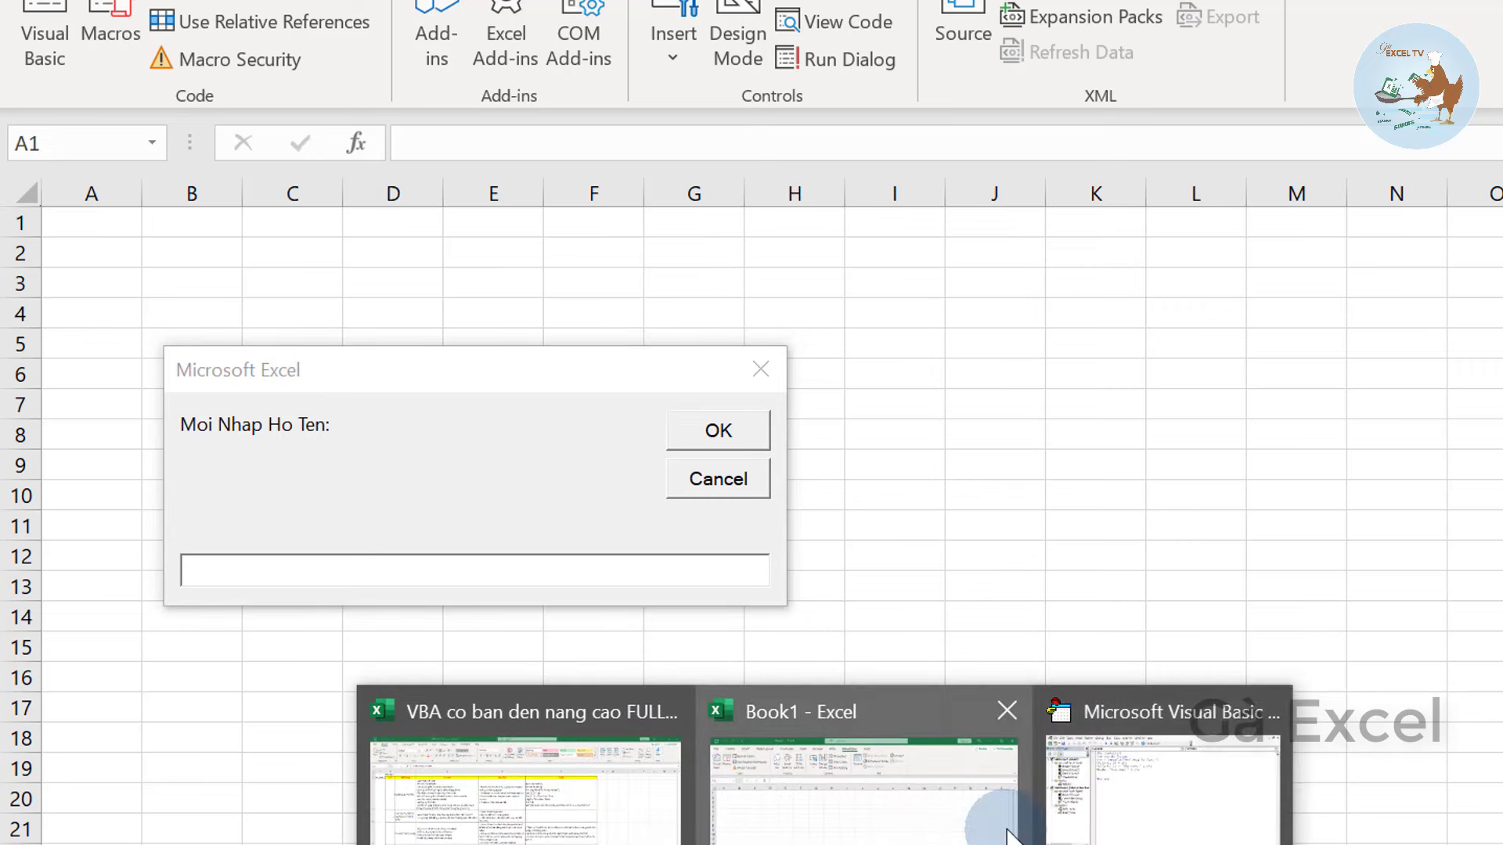
{"action": "left_click", "coordinate": [1223, 793]}
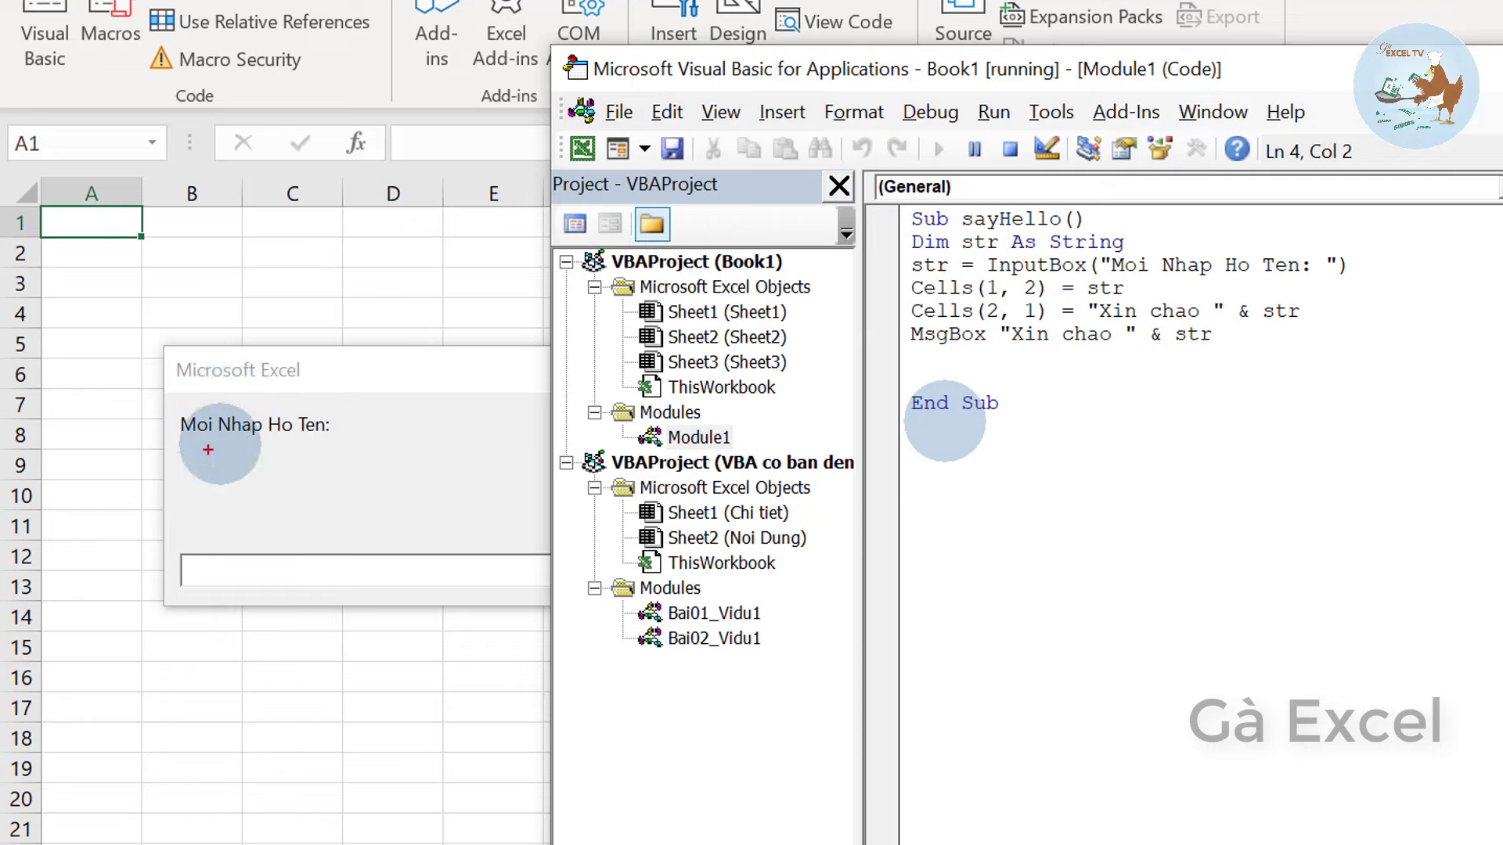
- Annotate the name prompt and its entry field, linking them to the InputBox line and str
{"action": "mouse_move", "coordinate": [157, 352]}
{"action": "left_mouse_down"}
{"action": "mouse_move", "coordinate": [510, 612]}
{"action": "mouse_move", "coordinate": [534, 612]}
{"action": "left_mouse_up"}
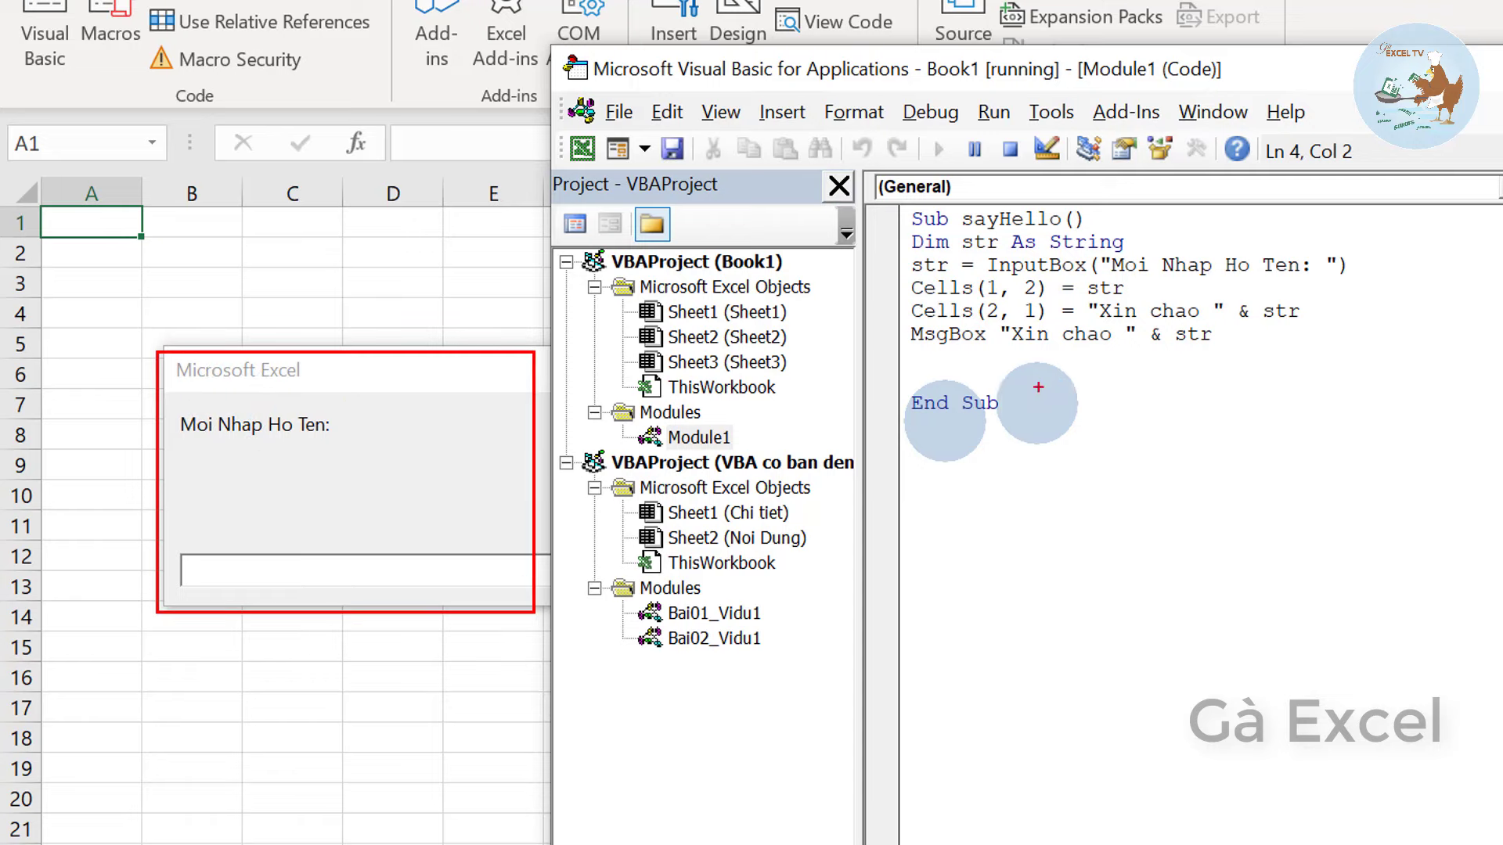
{"action": "left_click_drag", "start_coordinate": [979, 253], "coordinate": [1372, 280]}
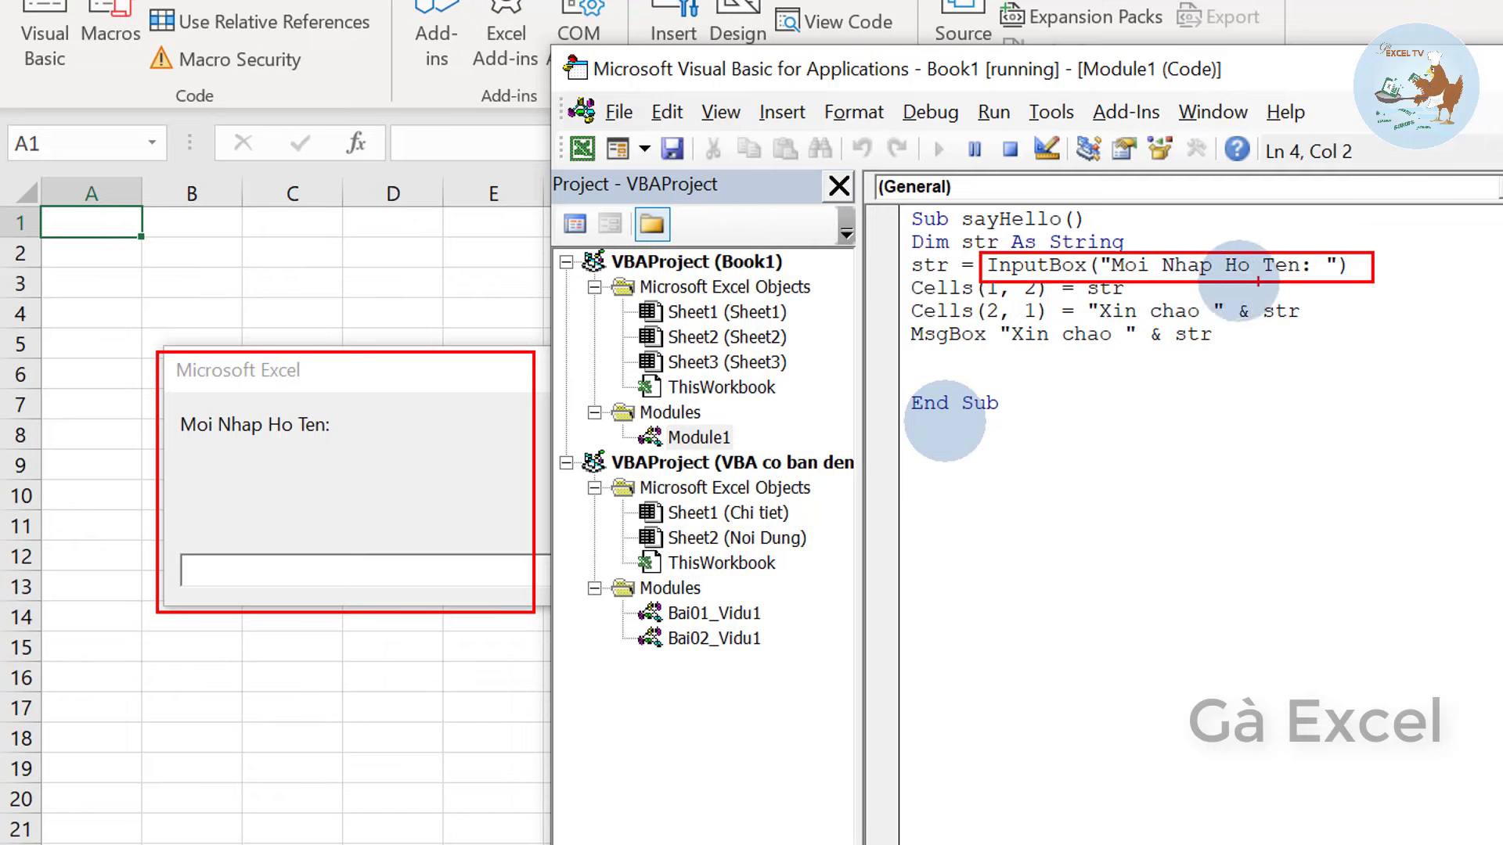
{"action": "left_click_drag", "start_coordinate": [300, 410], "coordinate": [1113, 273]}
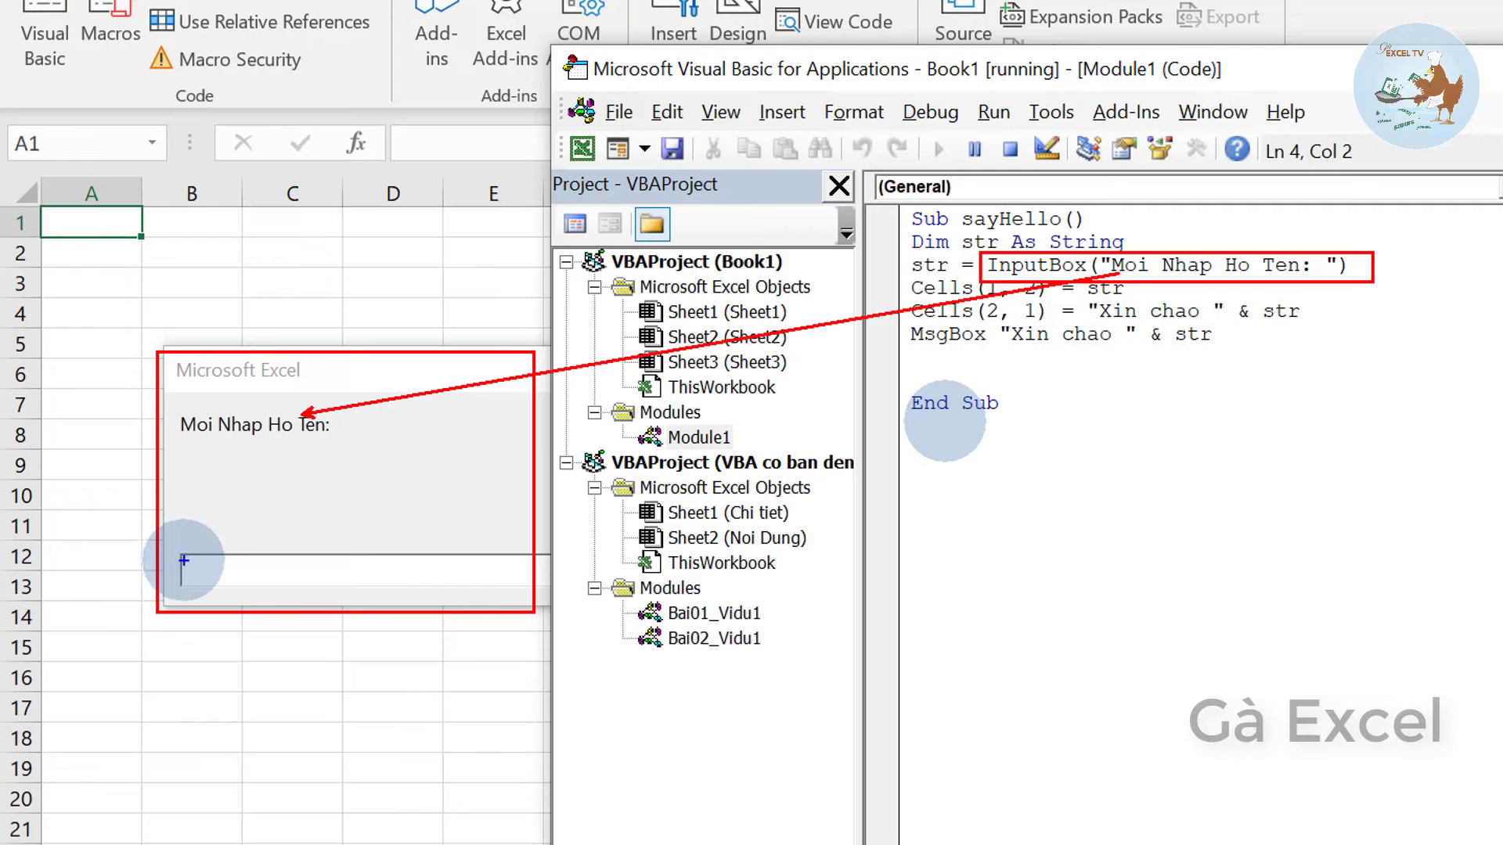
{"action": "left_click_drag", "start_coordinate": [175, 546], "coordinate": [450, 597]}
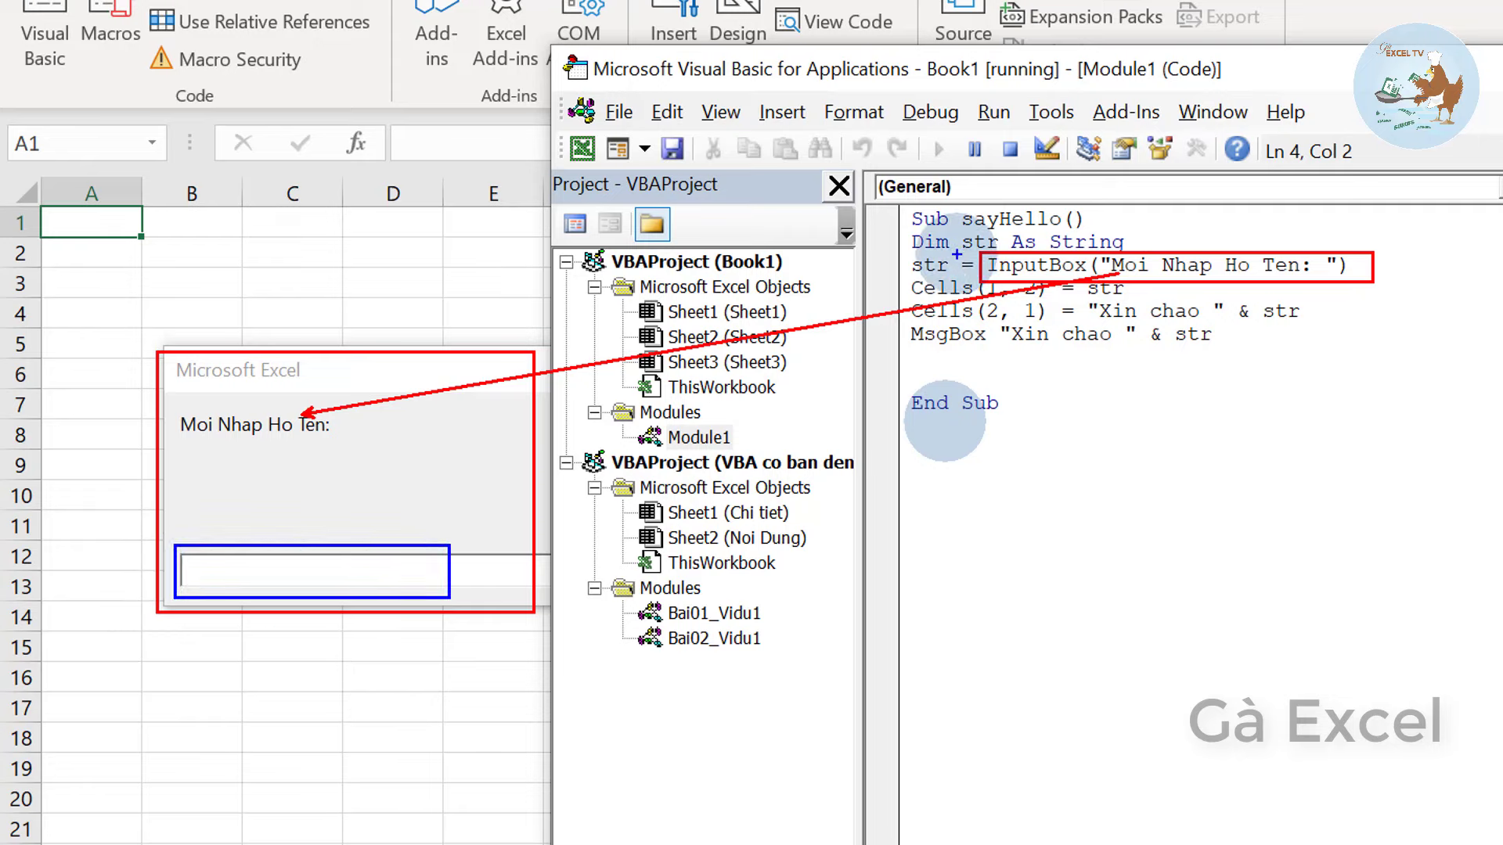
{"action": "left_click_drag", "start_coordinate": [951, 249], "coordinate": [947, 270]}
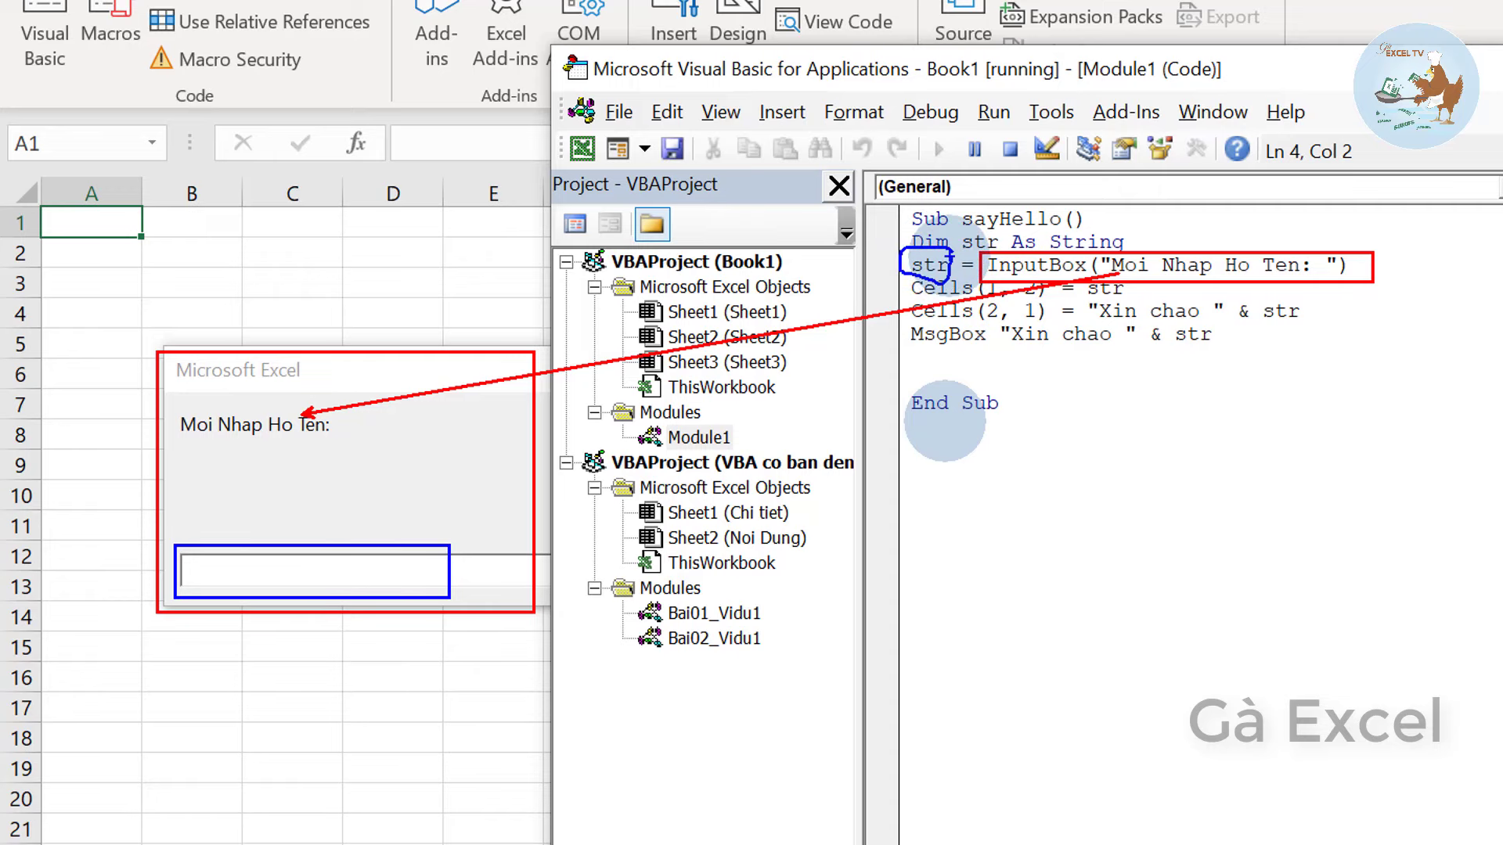
{"action": "key", "text": "Escape"}
- Enter Gà Excel in the name prompt and move the greeting message aside
{"action": "left_click", "coordinate": [307, 574]}
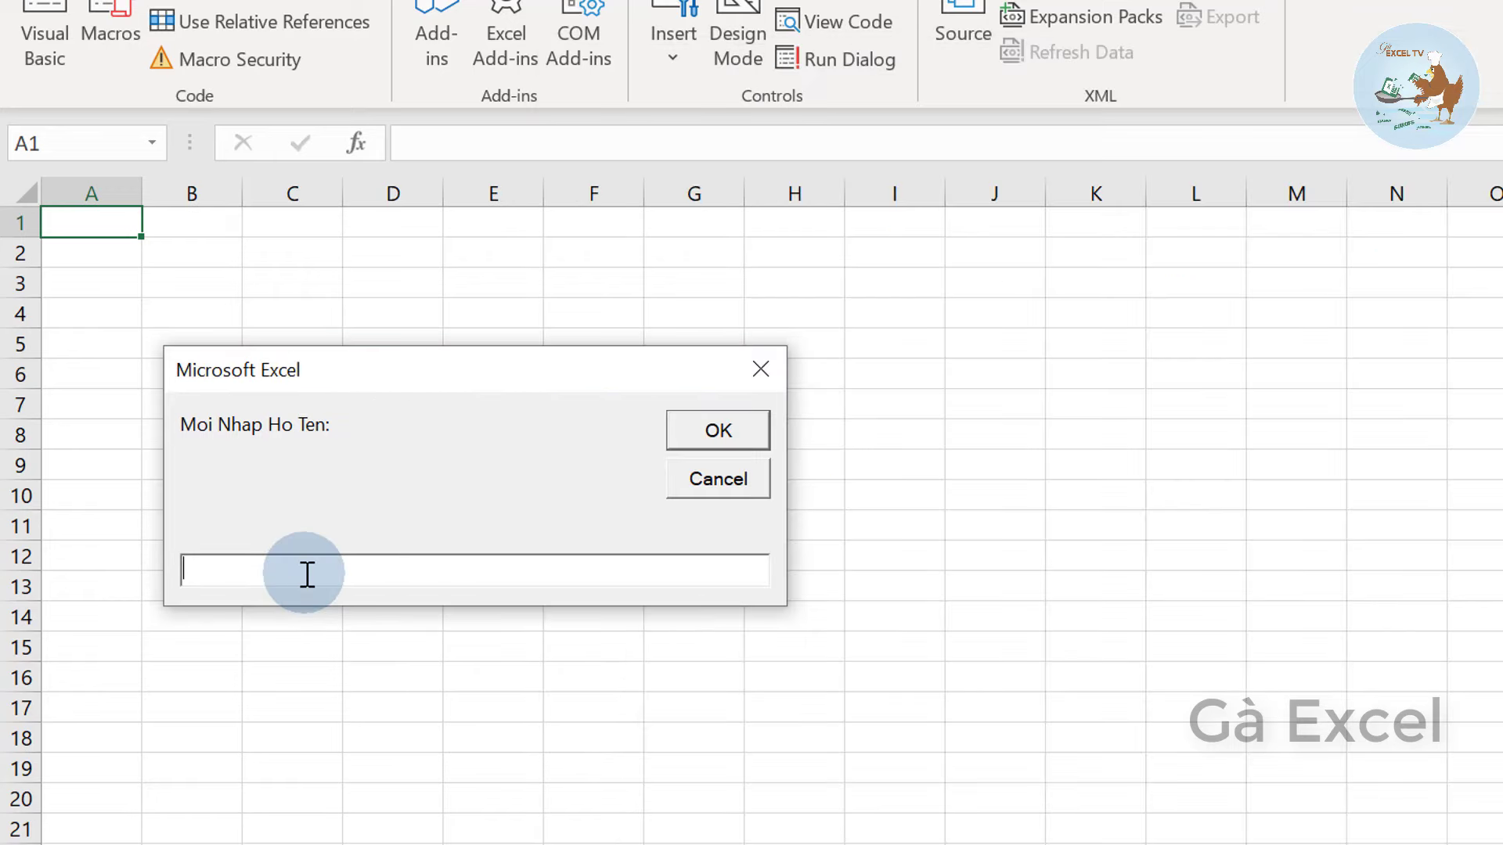
{"action": "type", "text": "Gaf"}
{"action": "key", "text": "BackSpace"}
{"action": "key", "text": "BackSpace"}
{"action": "key", "text": "BackSpace"}
{"action": "type", "text": "à Exc"}
{"action": "type", "text": "el"}
{"action": "key", "text": "Return"}
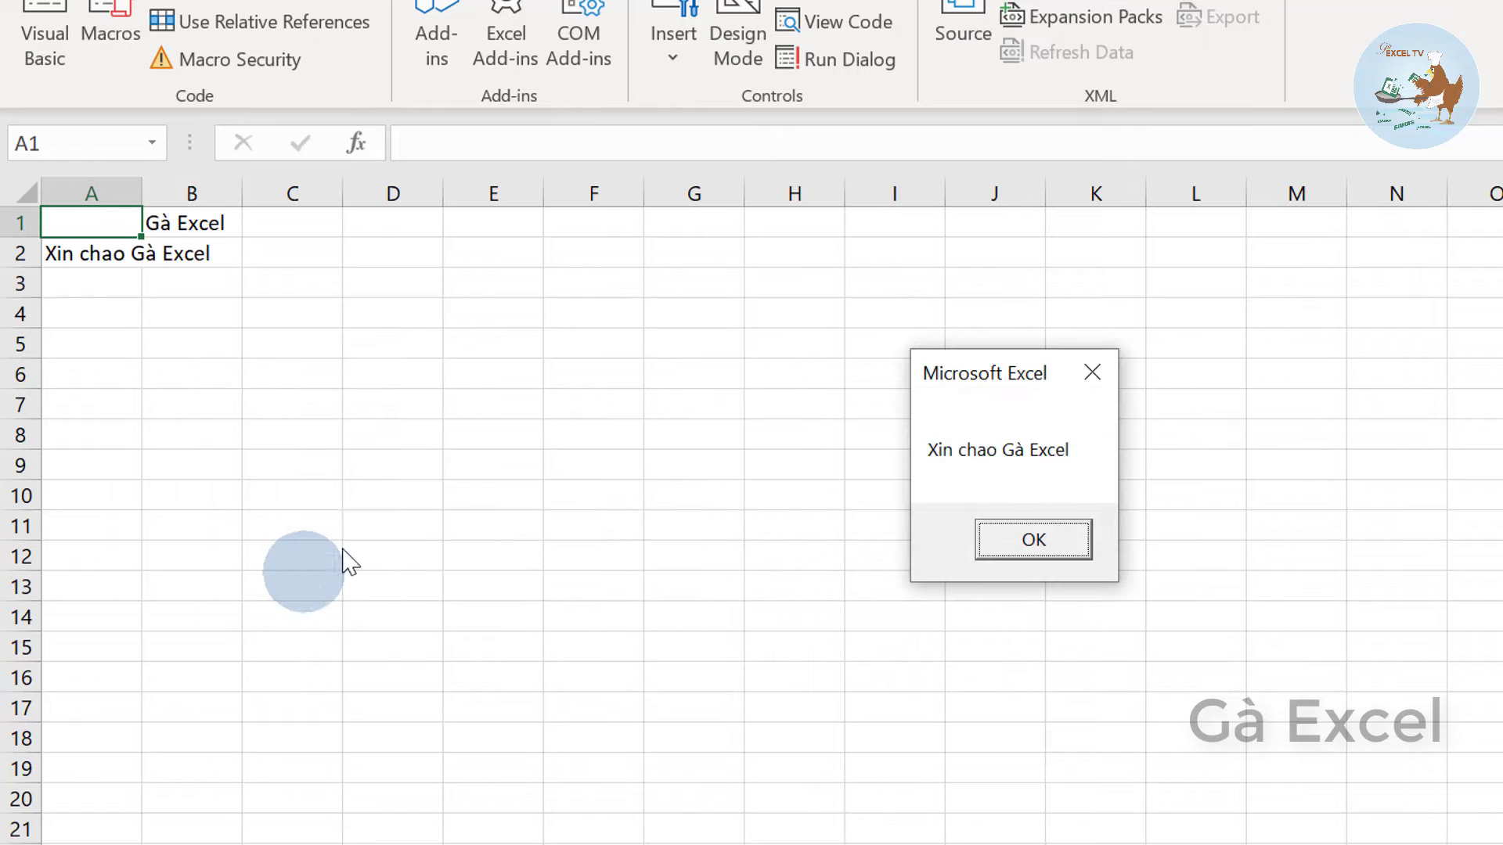
{"action": "left_click_drag", "start_coordinate": [1025, 383], "coordinate": [318, 420]}
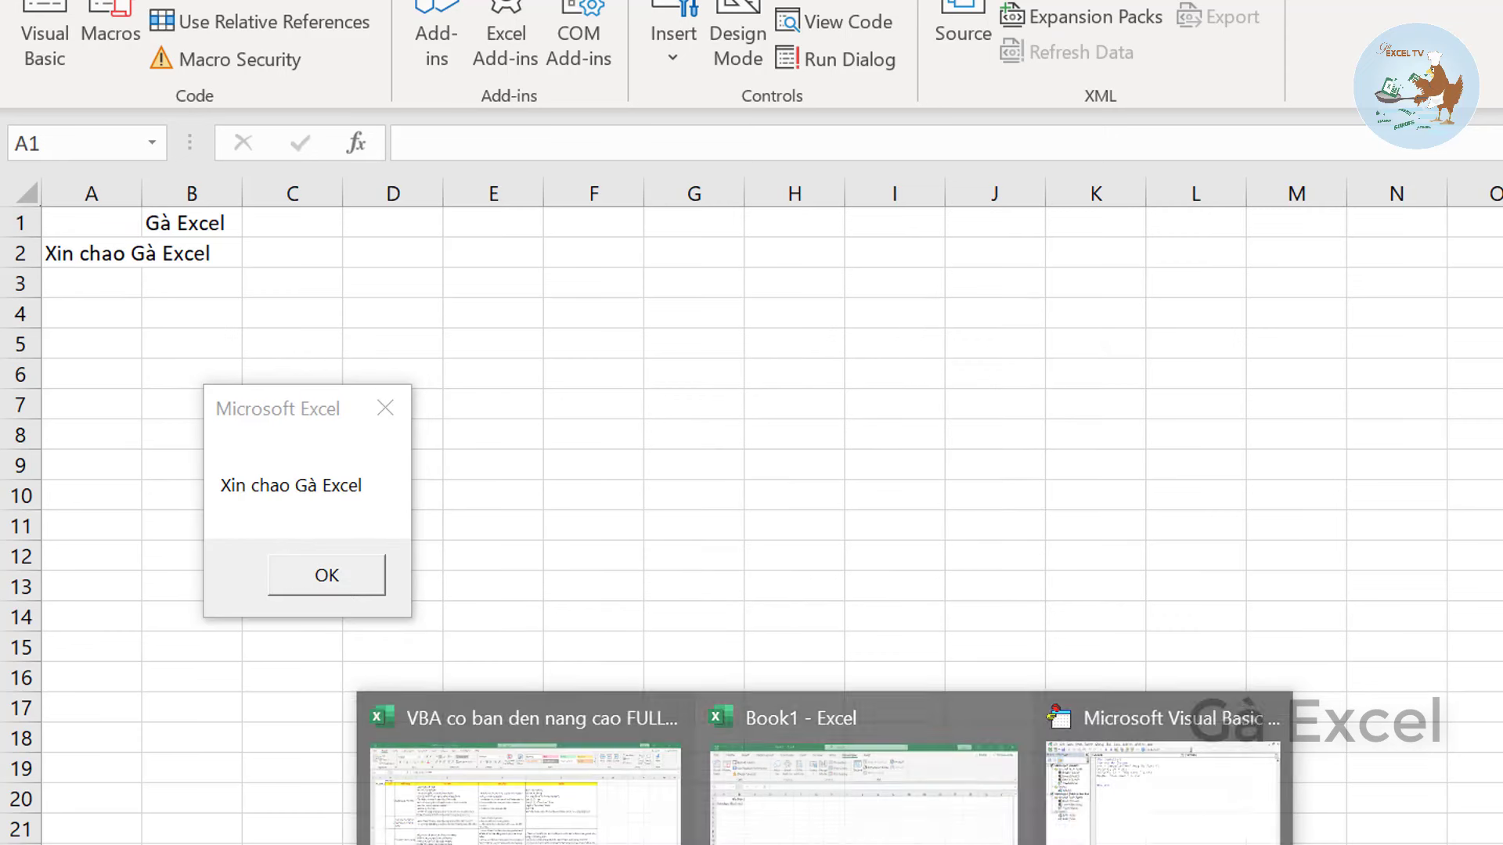
{"action": "left_click", "coordinate": [1157, 806]}
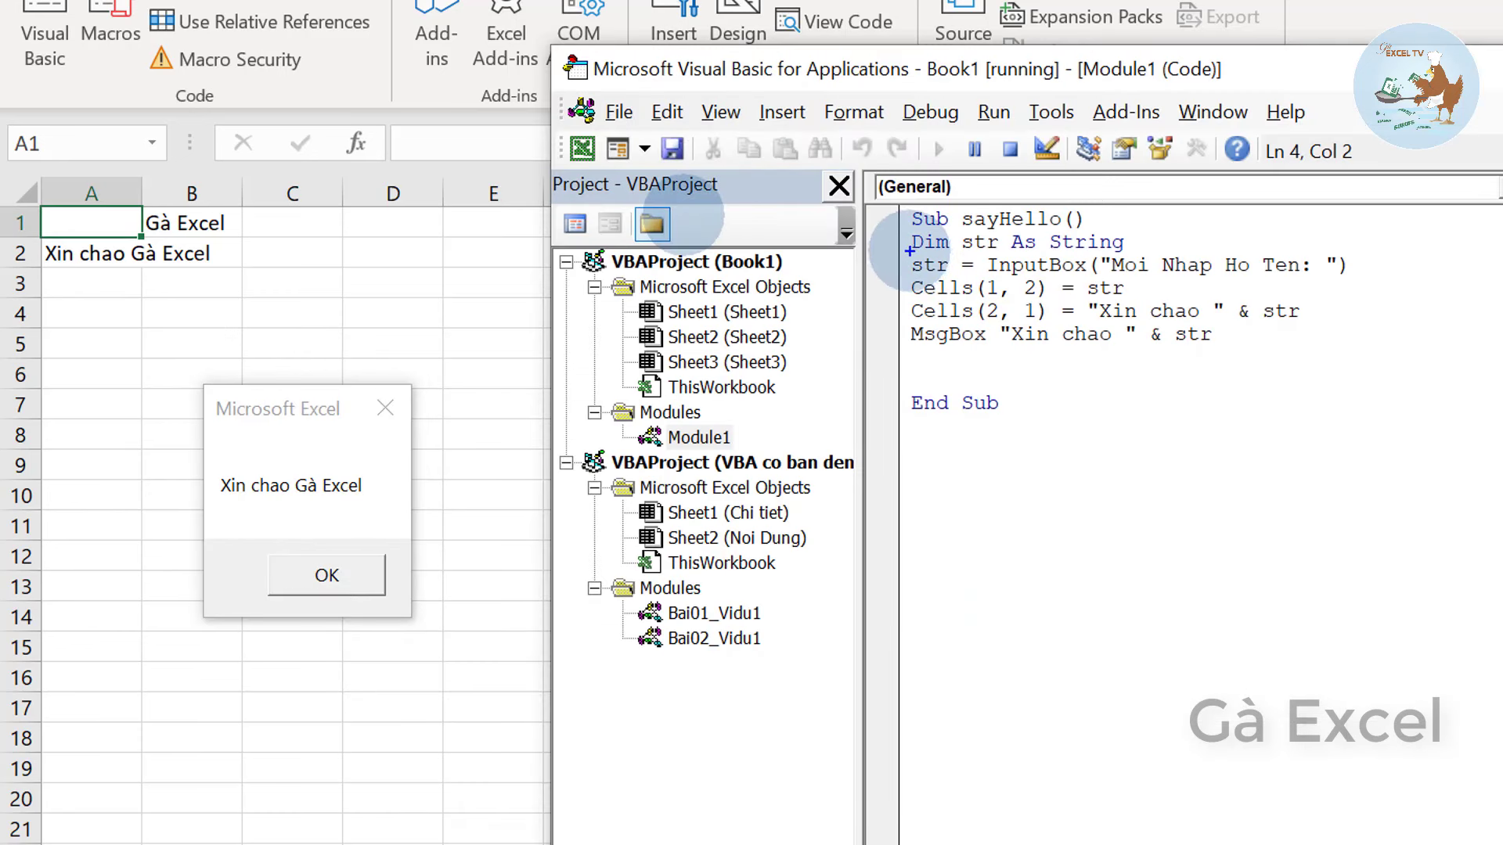
- Highlight how the InputBox, Cells(1, 2) and Cells(2, 1) code produce Gà Excel in B1 and Xin chao Gà Excel in A2
{"action": "left_click_drag", "start_coordinate": [1004, 282], "coordinate": [1387, 274]}
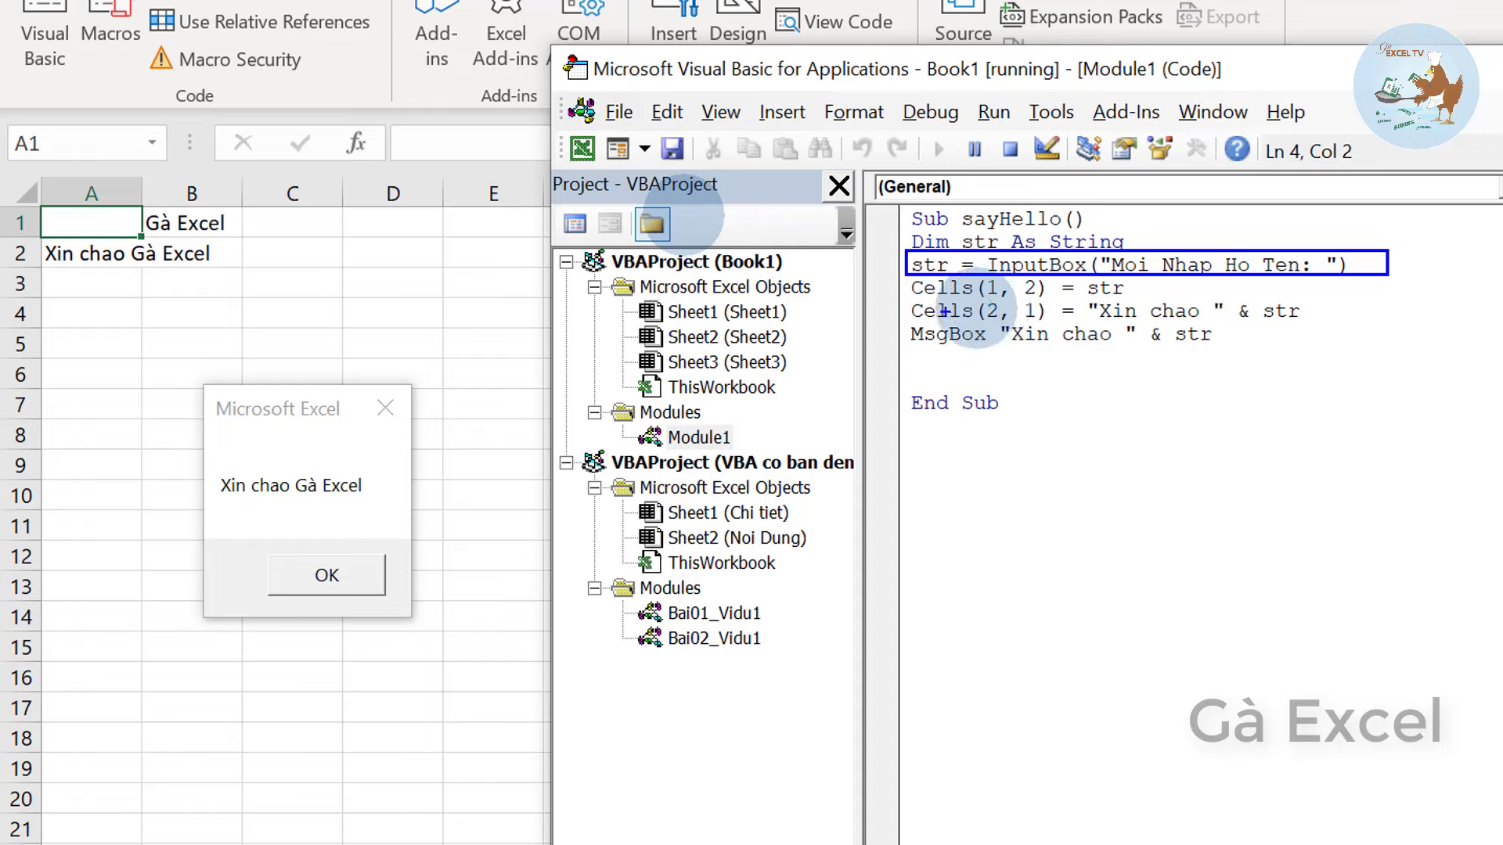
{"action": "mouse_move", "coordinate": [196, 216]}
{"action": "left_mouse_down"}
{"action": "mouse_move", "coordinate": [140, 212]}
{"action": "mouse_move", "coordinate": [205, 208]}
{"action": "left_mouse_up"}
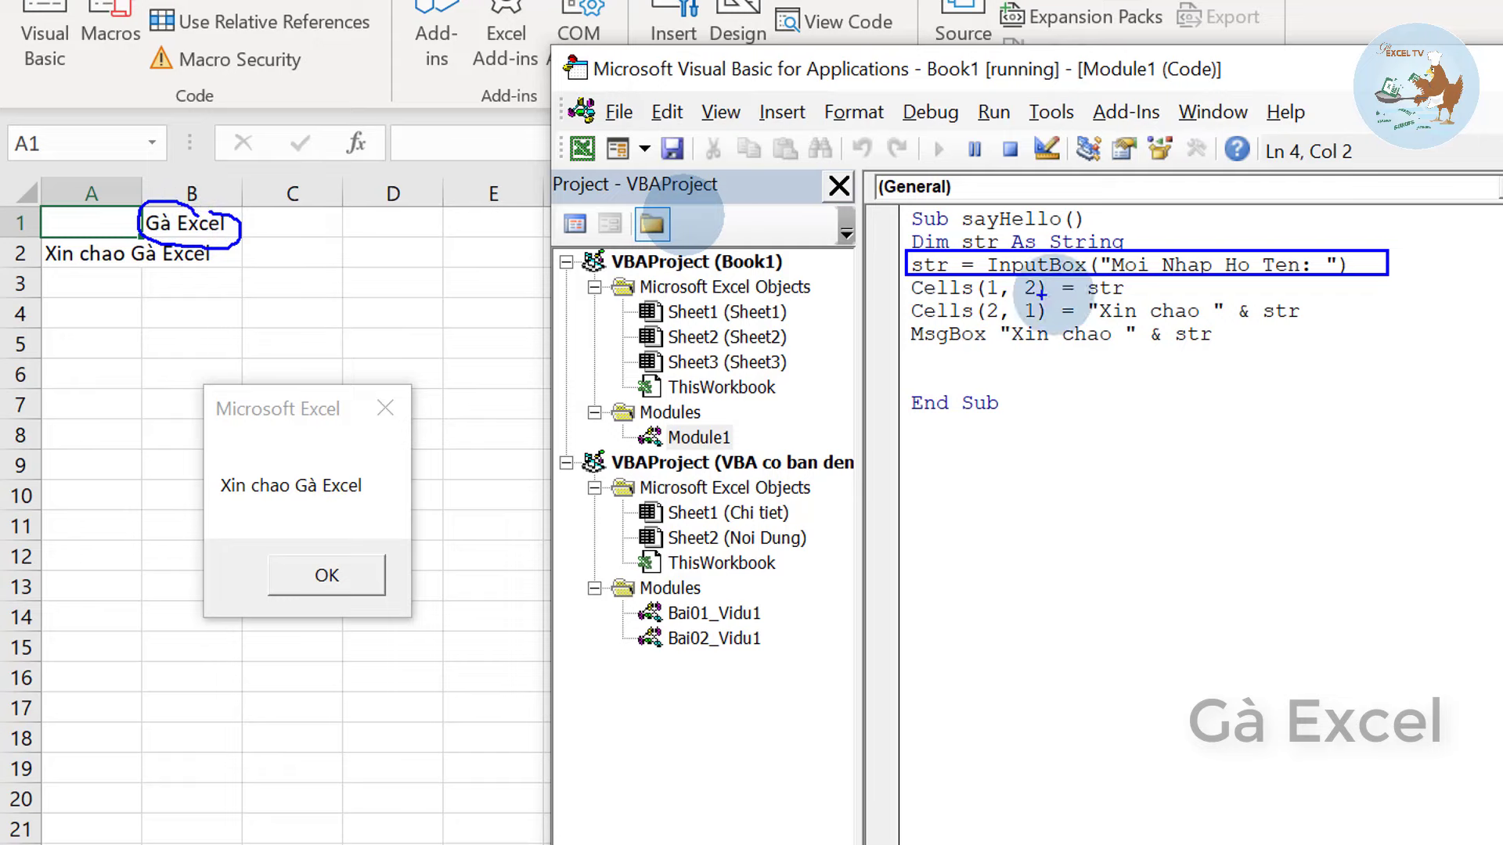
{"action": "left_click_drag", "start_coordinate": [983, 300], "coordinate": [1055, 298]}
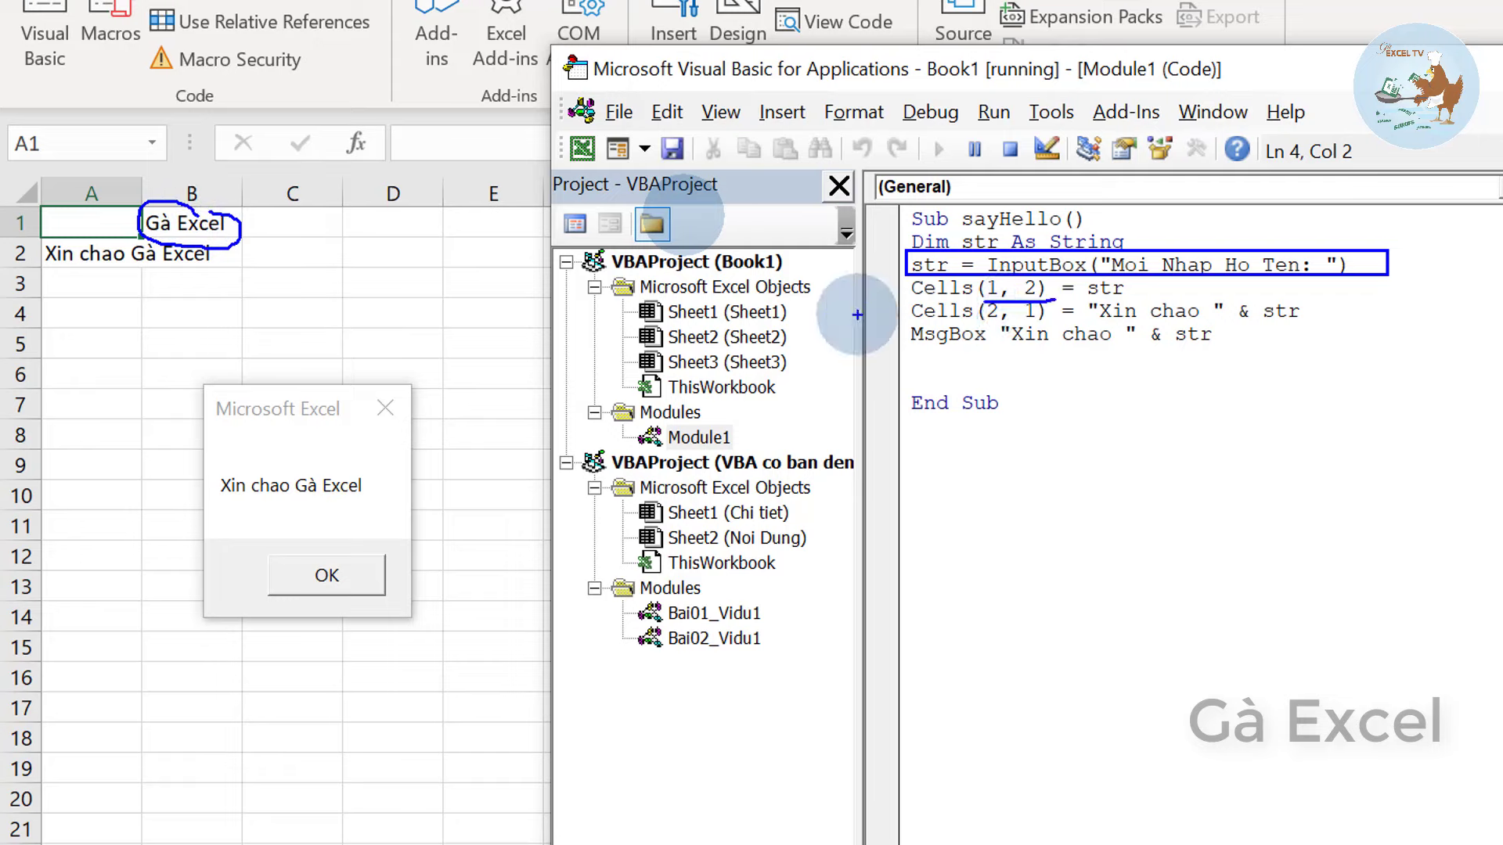
{"action": "left_click_drag", "start_coordinate": [912, 302], "coordinate": [1061, 307]}
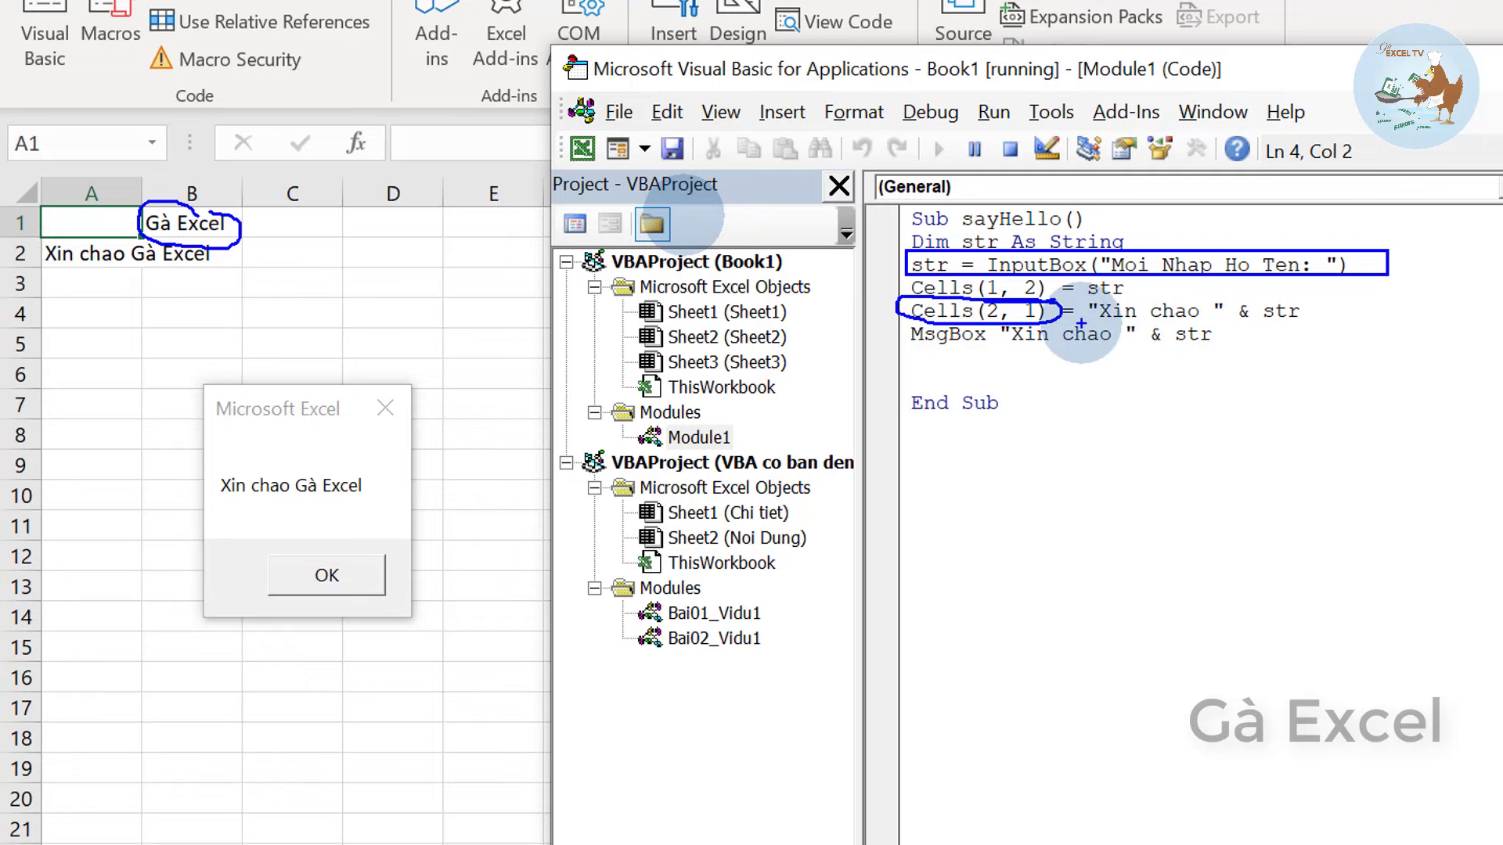
{"action": "left_click_drag", "start_coordinate": [1081, 322], "coordinate": [1089, 300]}
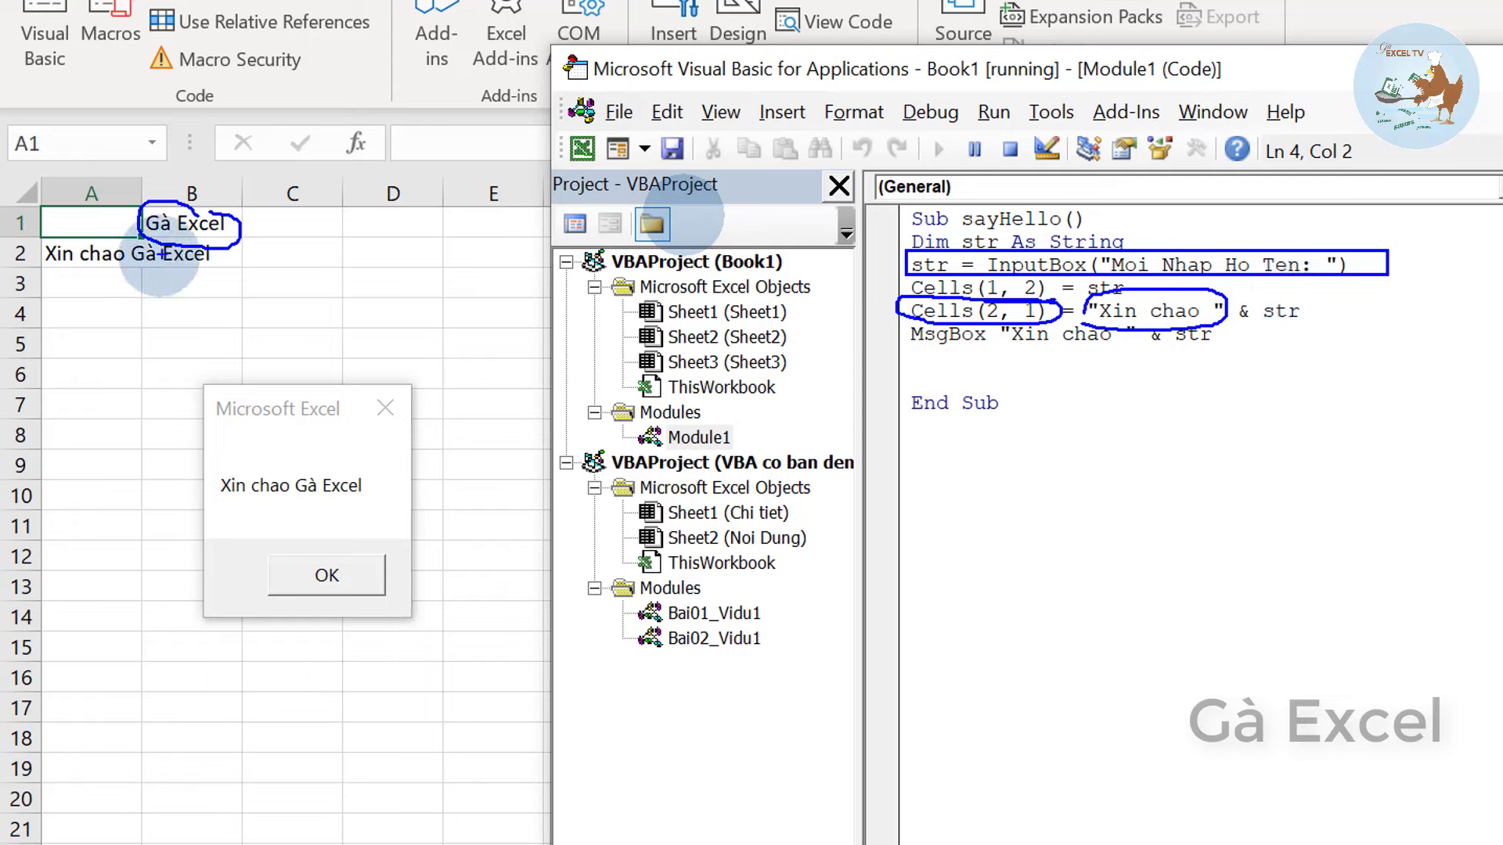
{"action": "left_click_drag", "start_coordinate": [192, 244], "coordinate": [187, 225]}
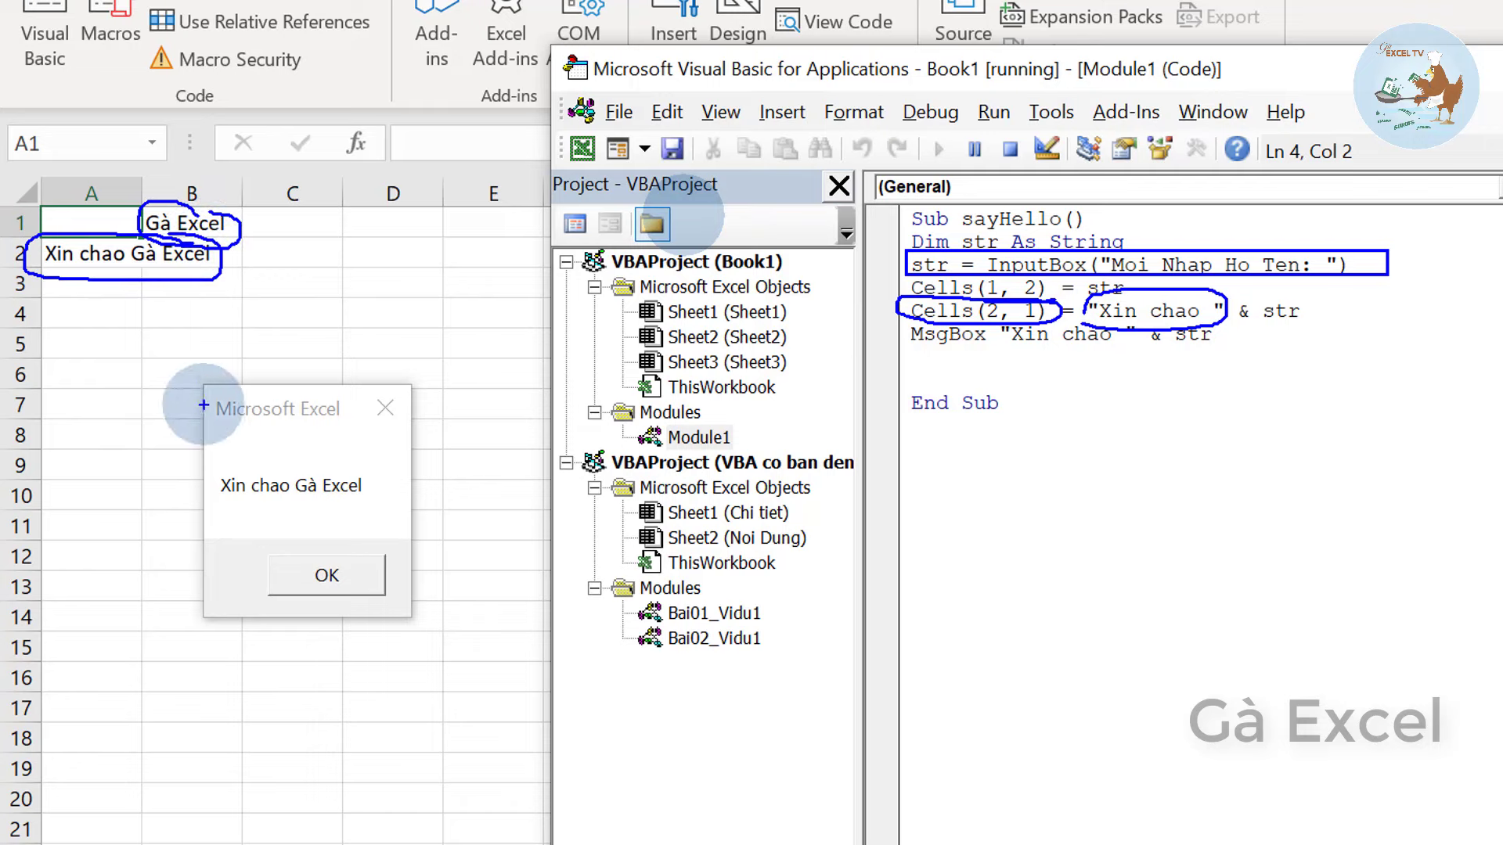
- Outline the greeting message box, matching its text to the MsgBox code line
{"action": "mouse_move", "coordinate": [191, 381]}
{"action": "left_mouse_down"}
{"action": "mouse_move", "coordinate": [388, 553]}
{"action": "mouse_move", "coordinate": [430, 622]}
{"action": "left_mouse_up"}
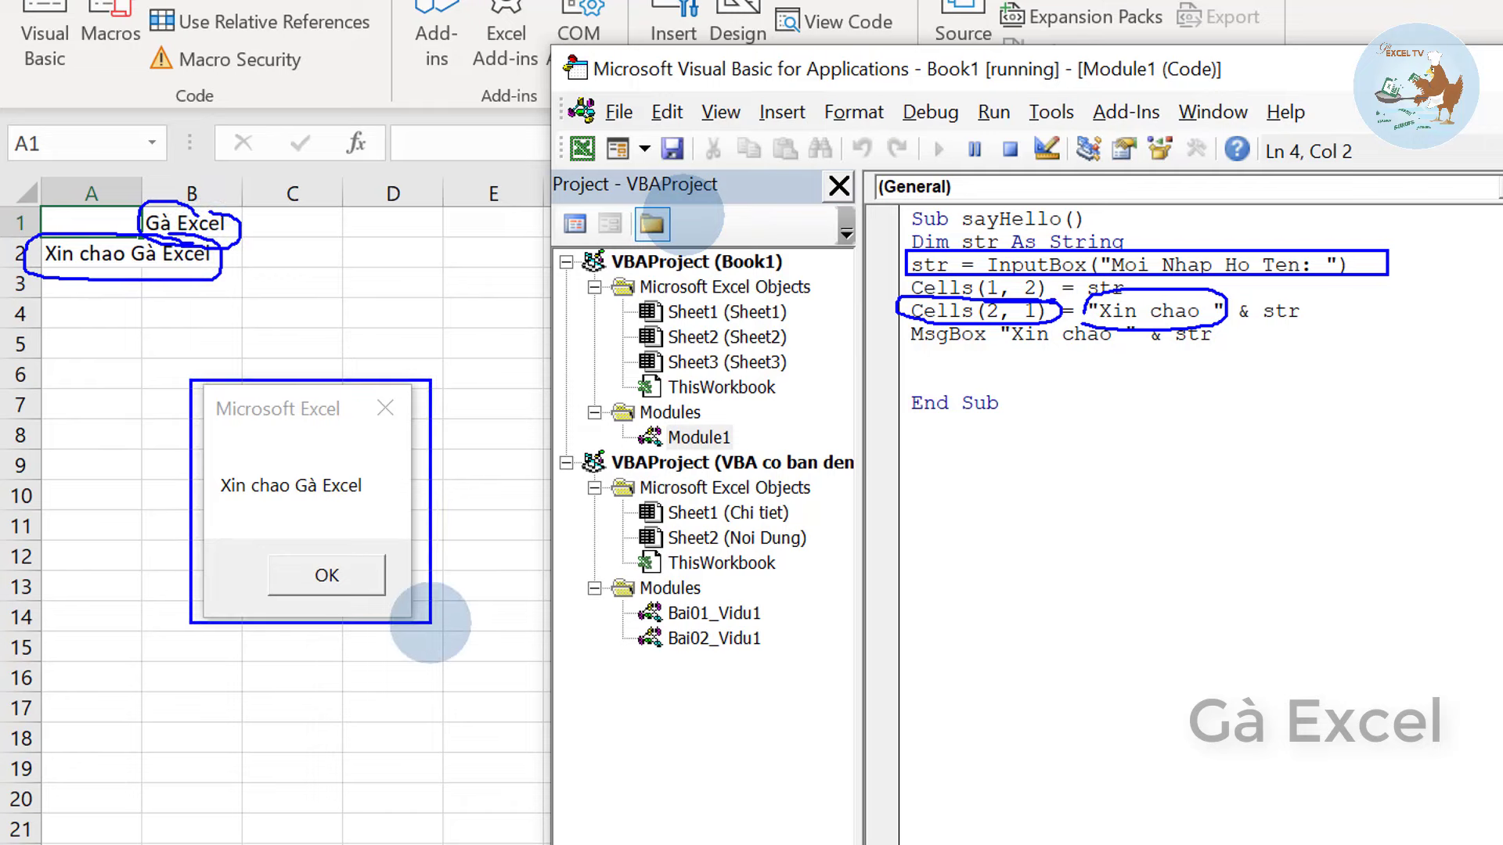
{"action": "left_click_drag", "start_coordinate": [900, 323], "coordinate": [1231, 357]}
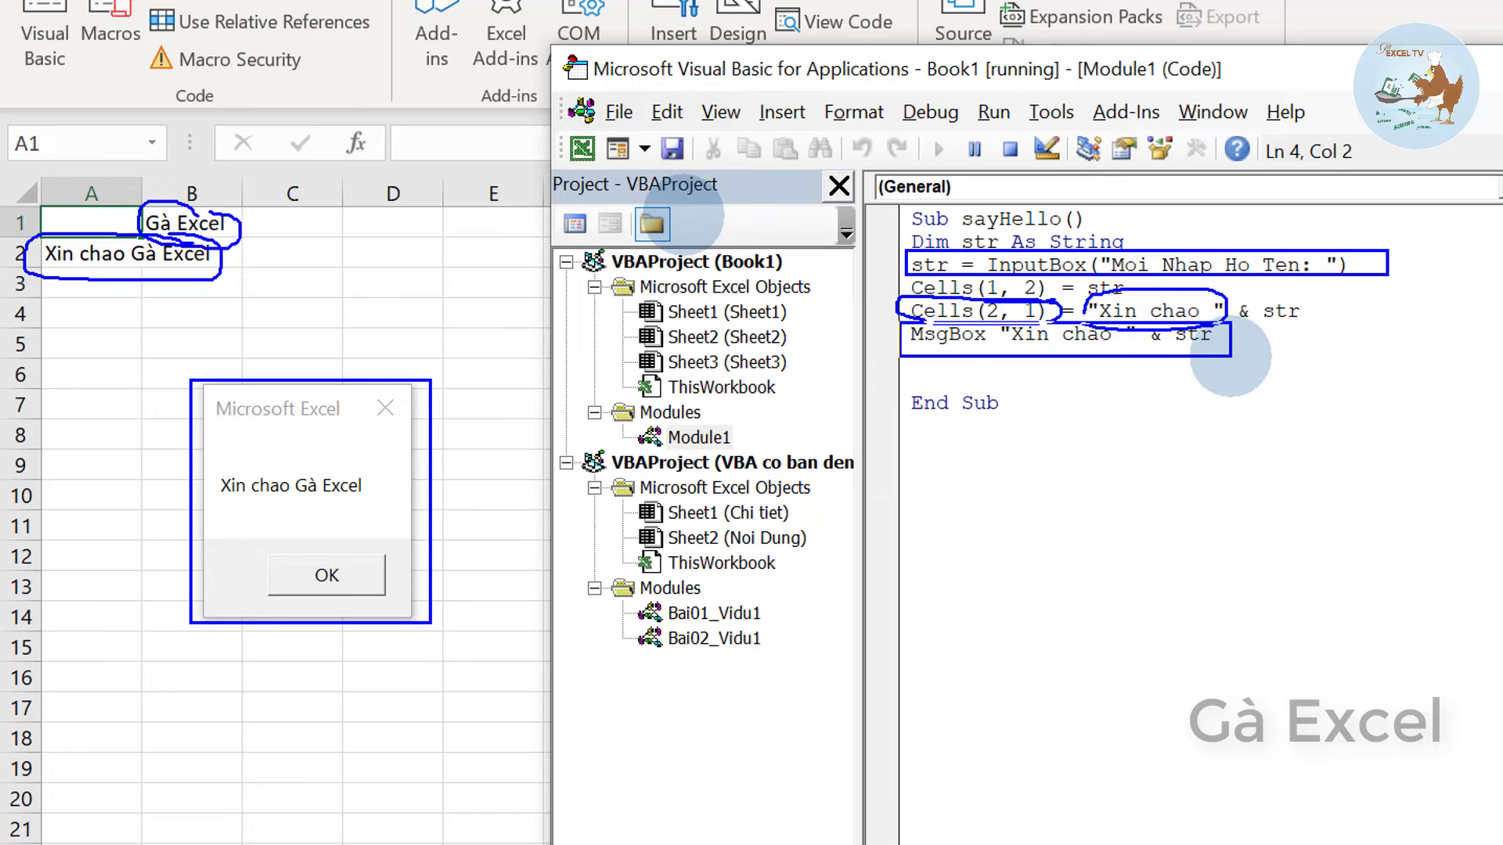
{"action": "left_click_drag", "start_coordinate": [1012, 344], "coordinate": [1092, 347]}
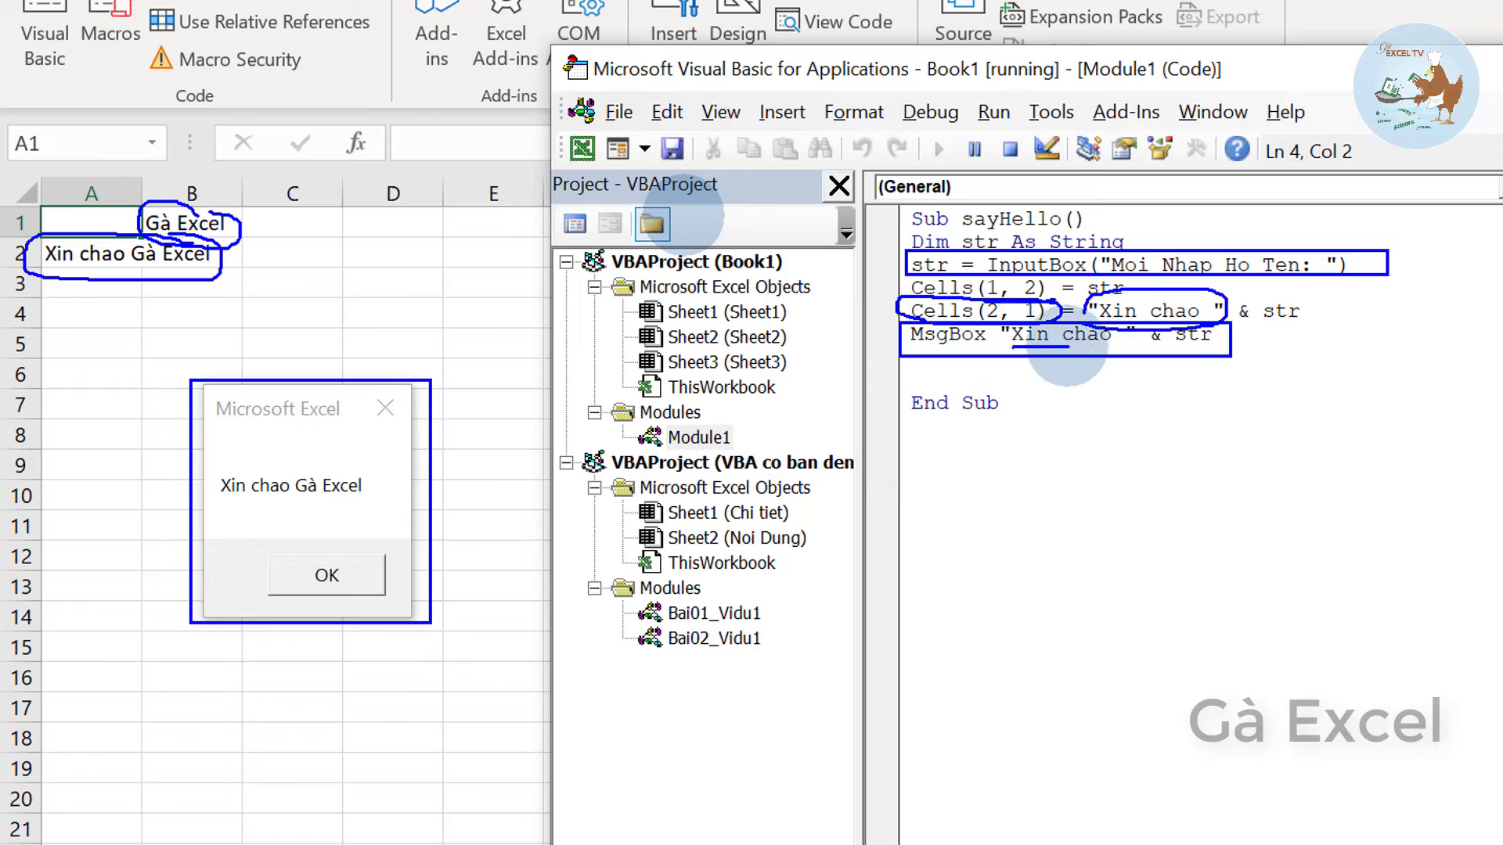
{"action": "left_click_drag", "start_coordinate": [221, 505], "coordinate": [283, 505]}
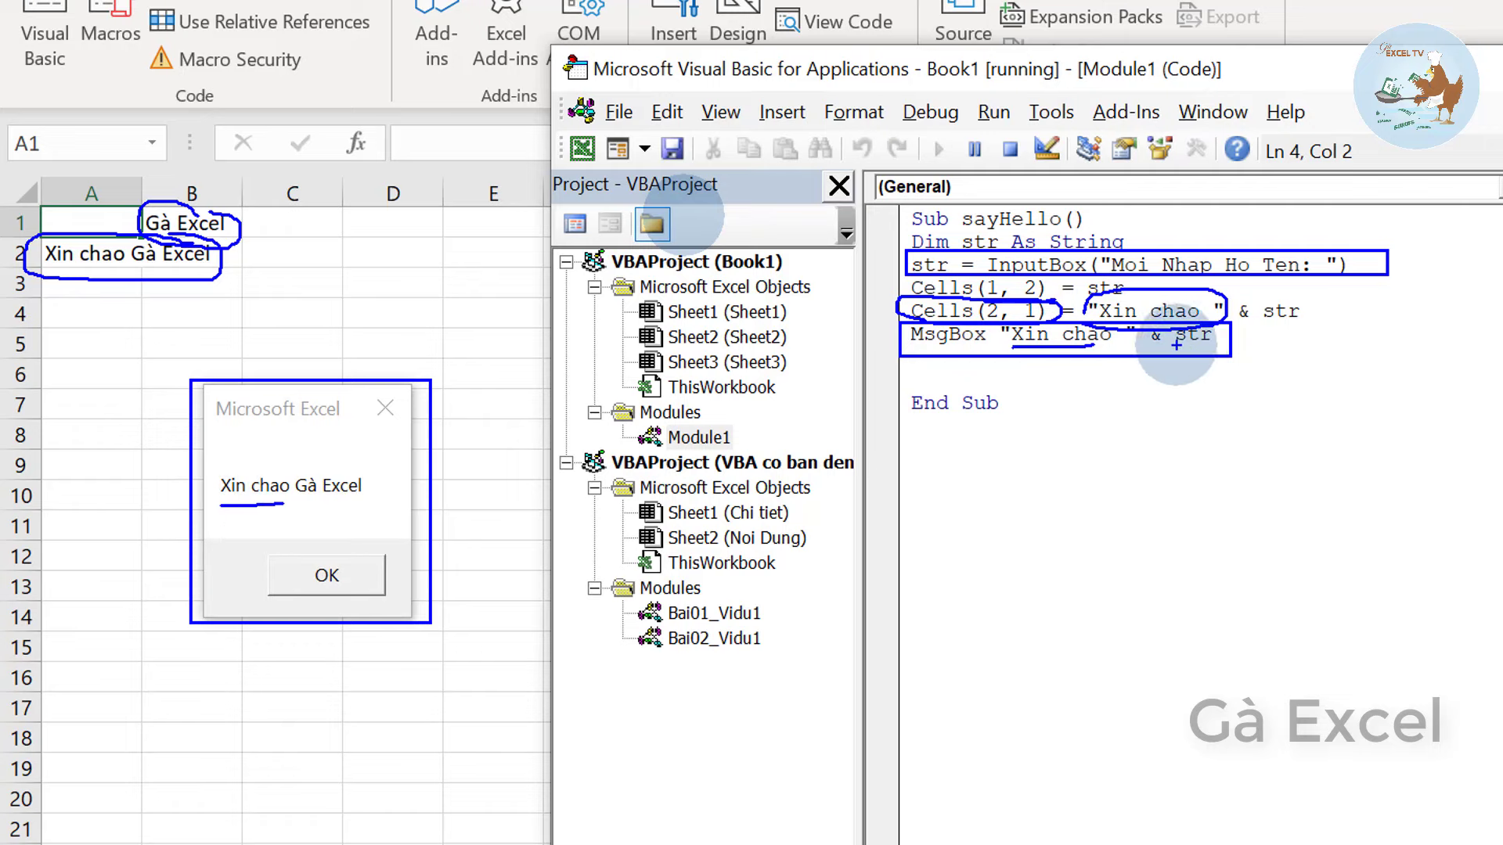
{"action": "left_click_drag", "start_coordinate": [1176, 344], "coordinate": [1206, 345]}
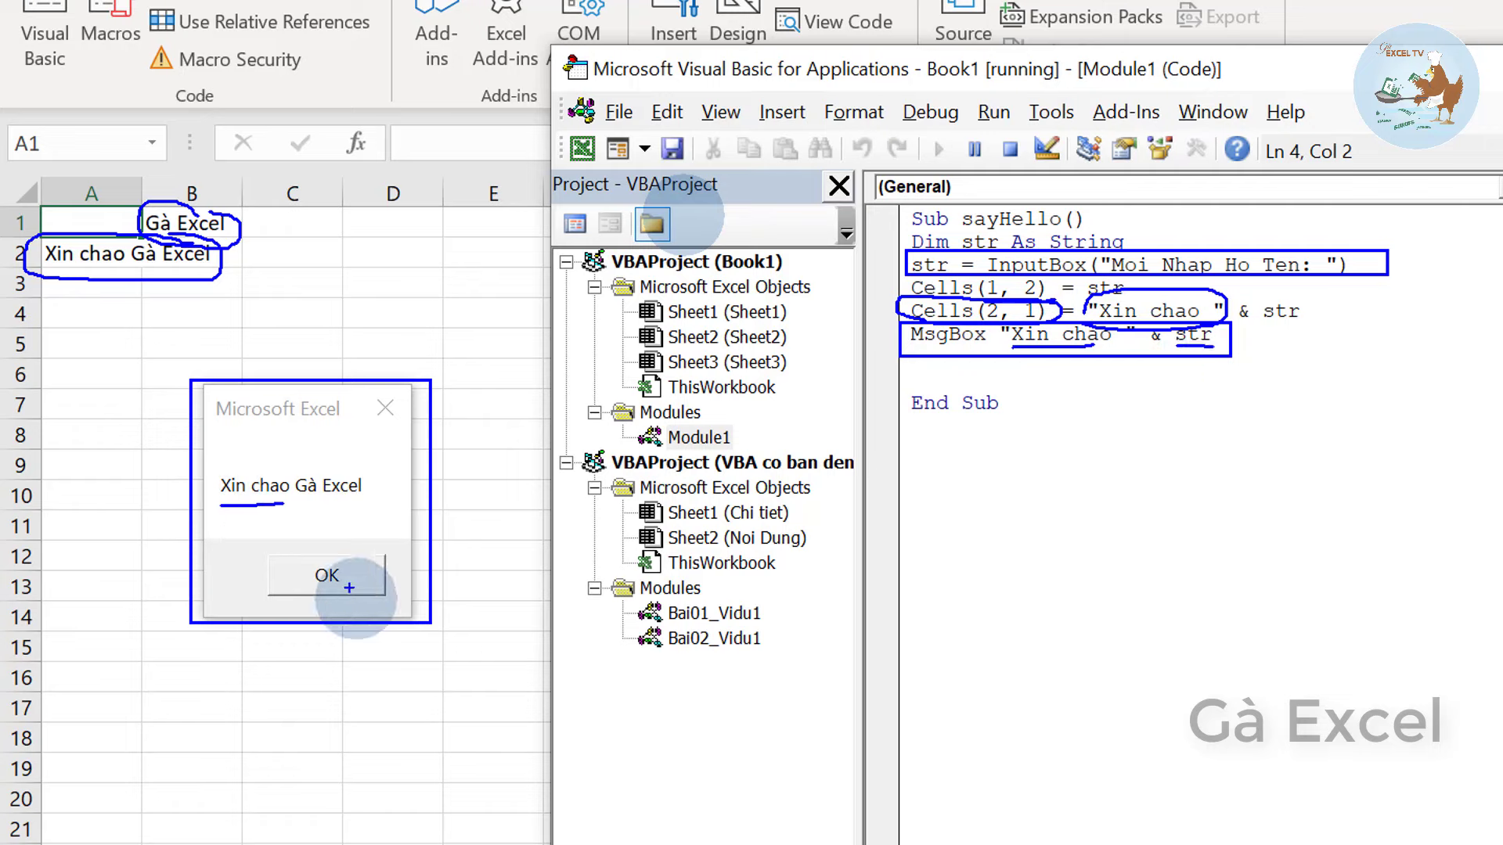
{"action": "left_click_drag", "start_coordinate": [296, 506], "coordinate": [369, 508]}
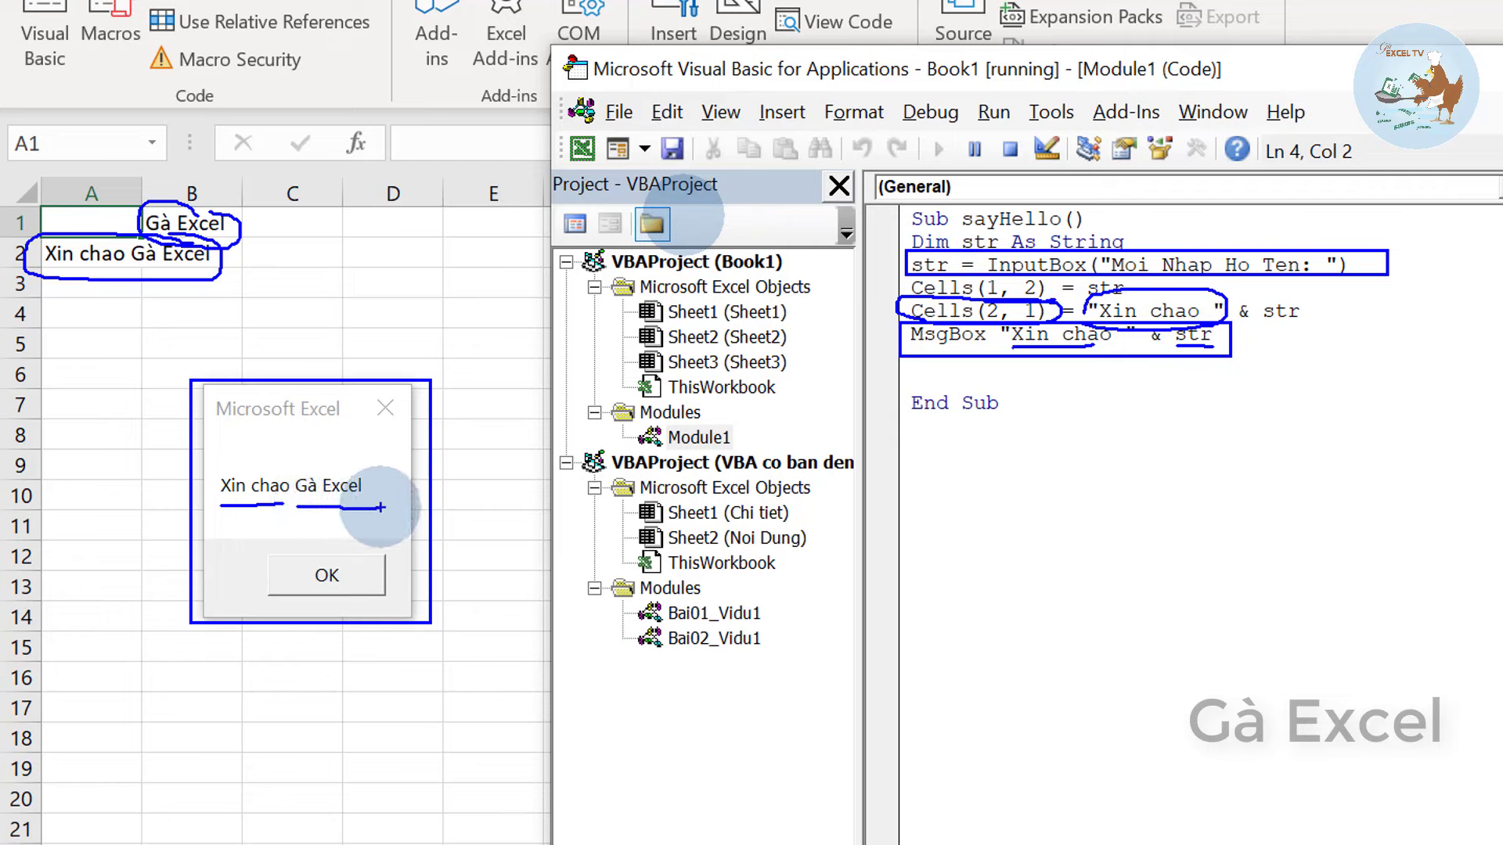
{"action": "key", "text": "Escape"}
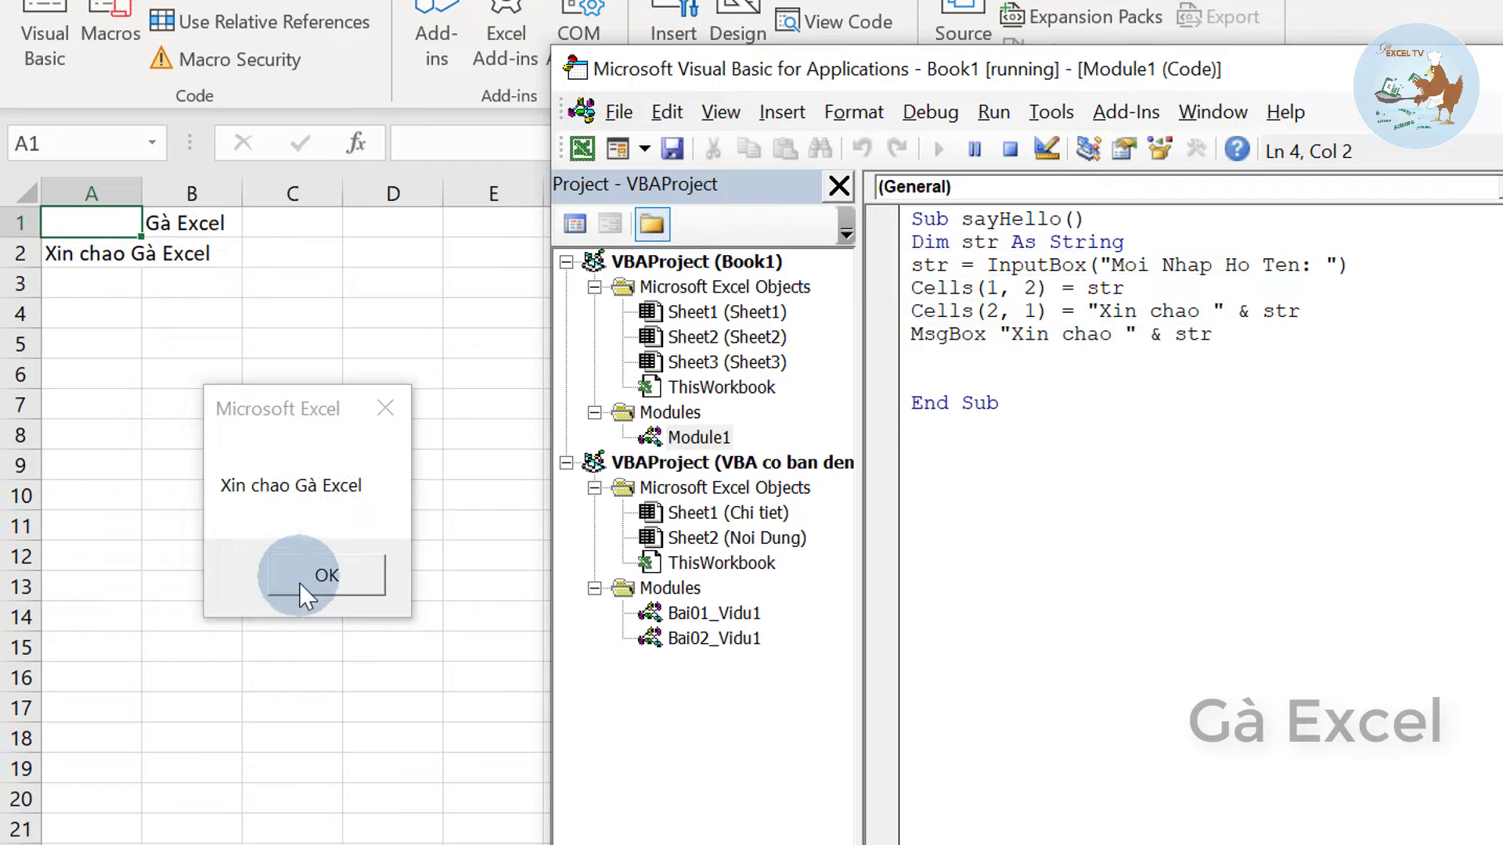
- Dismiss the greeting message so the macro finishes, and refocus the sayHello code
{"action": "left_click", "coordinate": [299, 584]}
{"action": "left_click", "coordinate": [1102, 313]}
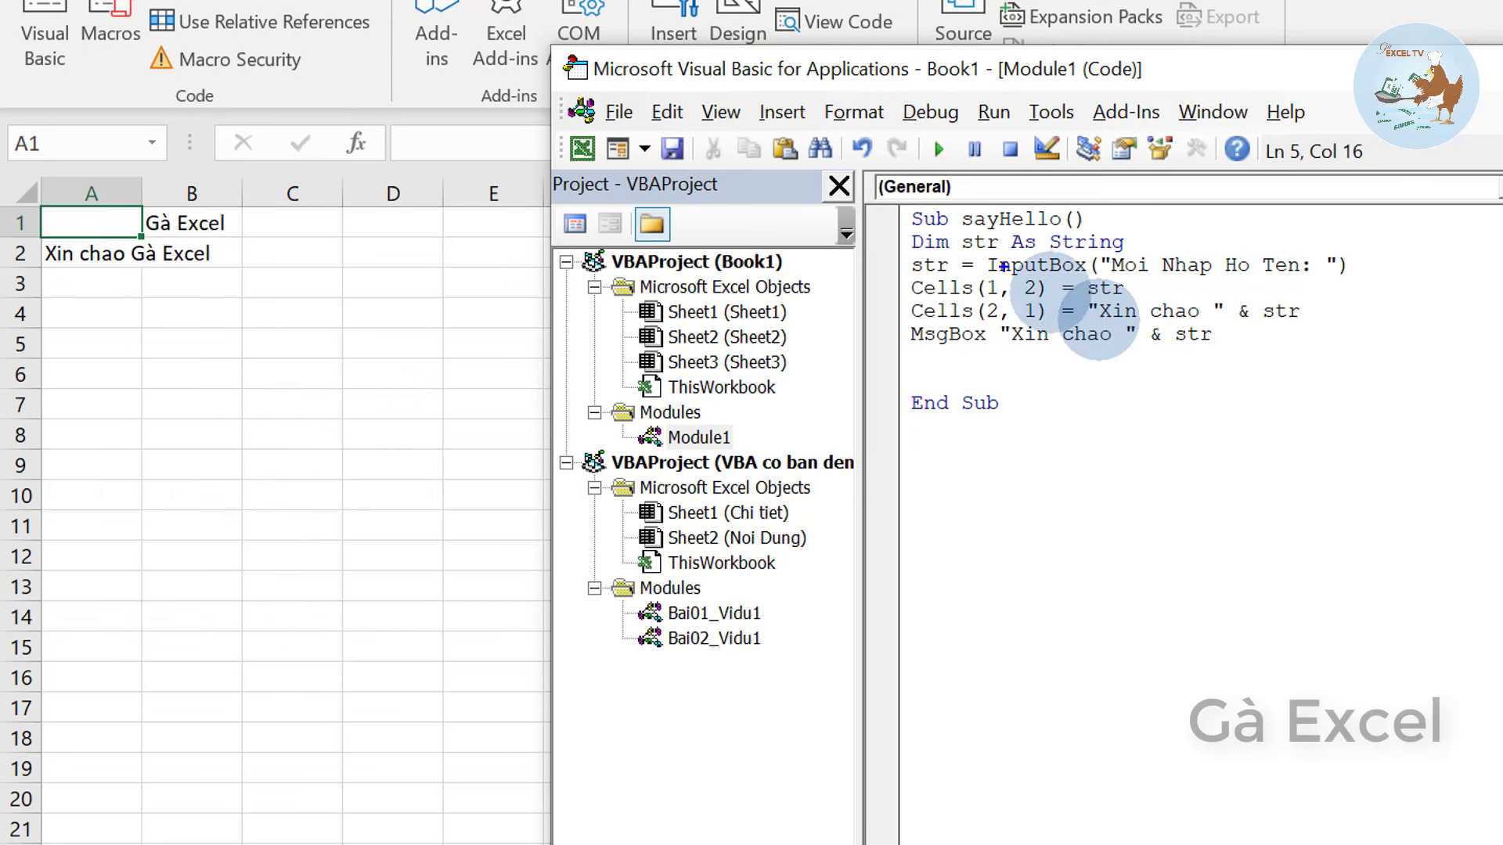
{"action": "left_click_drag", "start_coordinate": [900, 209], "coordinate": [1124, 235]}
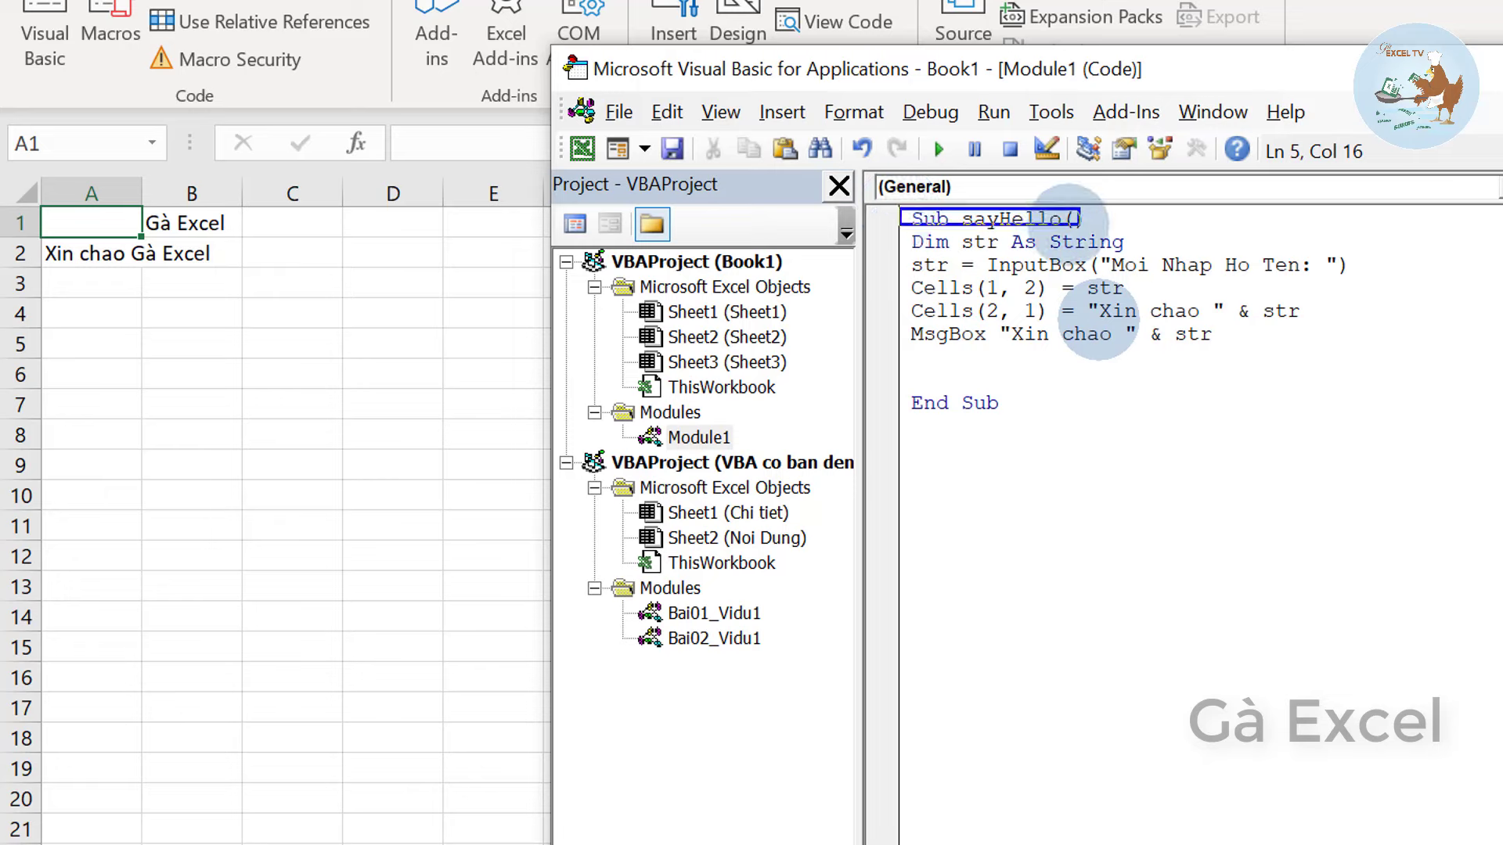
{"action": "left_click_drag", "start_coordinate": [891, 382], "coordinate": [1021, 414]}
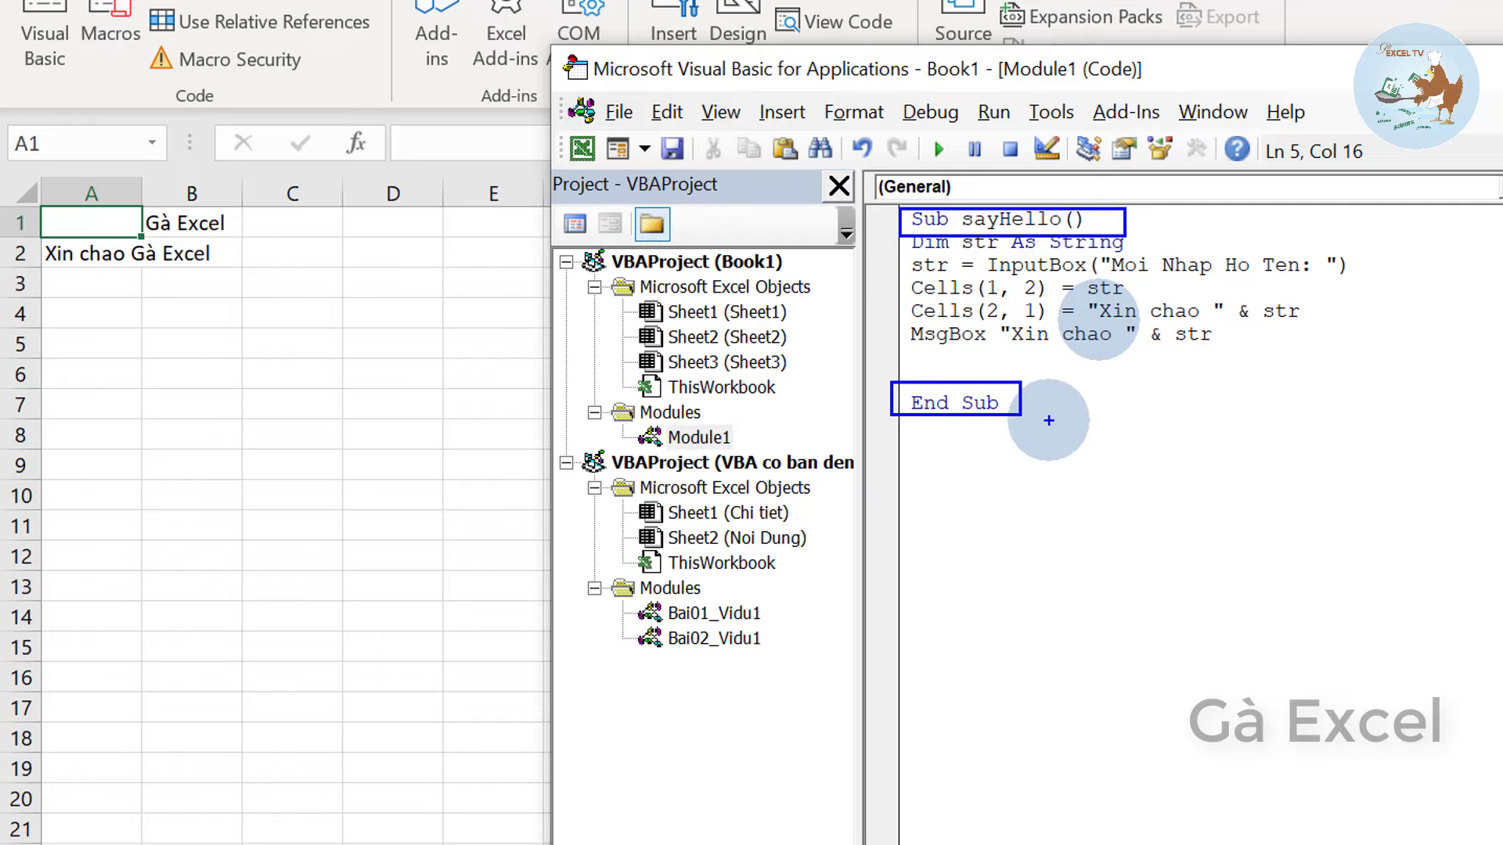
{"action": "key", "text": "ctrl+z"}
{"action": "key", "text": "ctrl+z"}
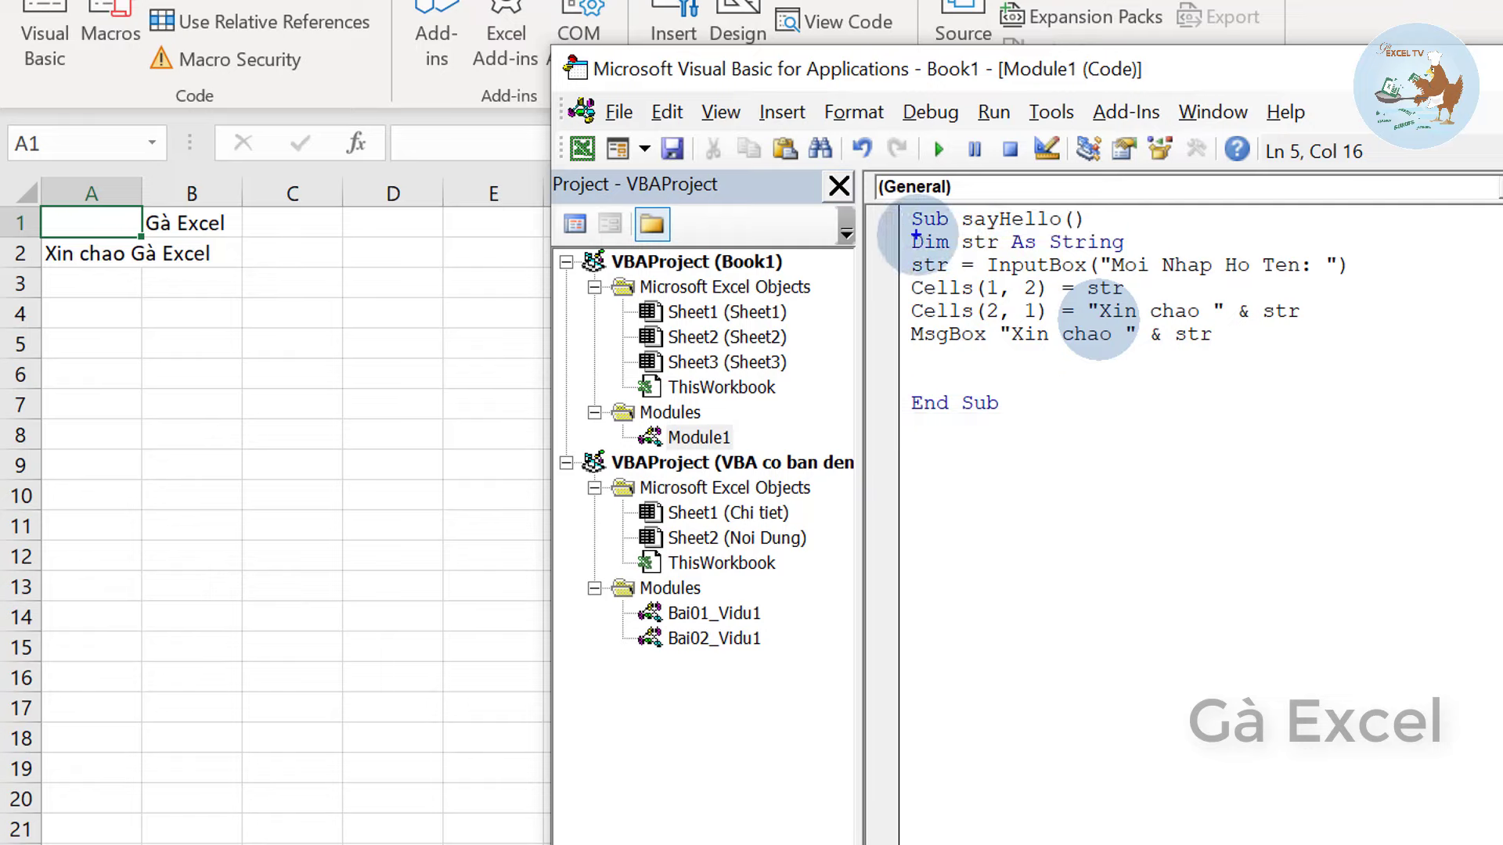
{"action": "left_click_drag", "start_coordinate": [905, 230], "coordinate": [1133, 255]}
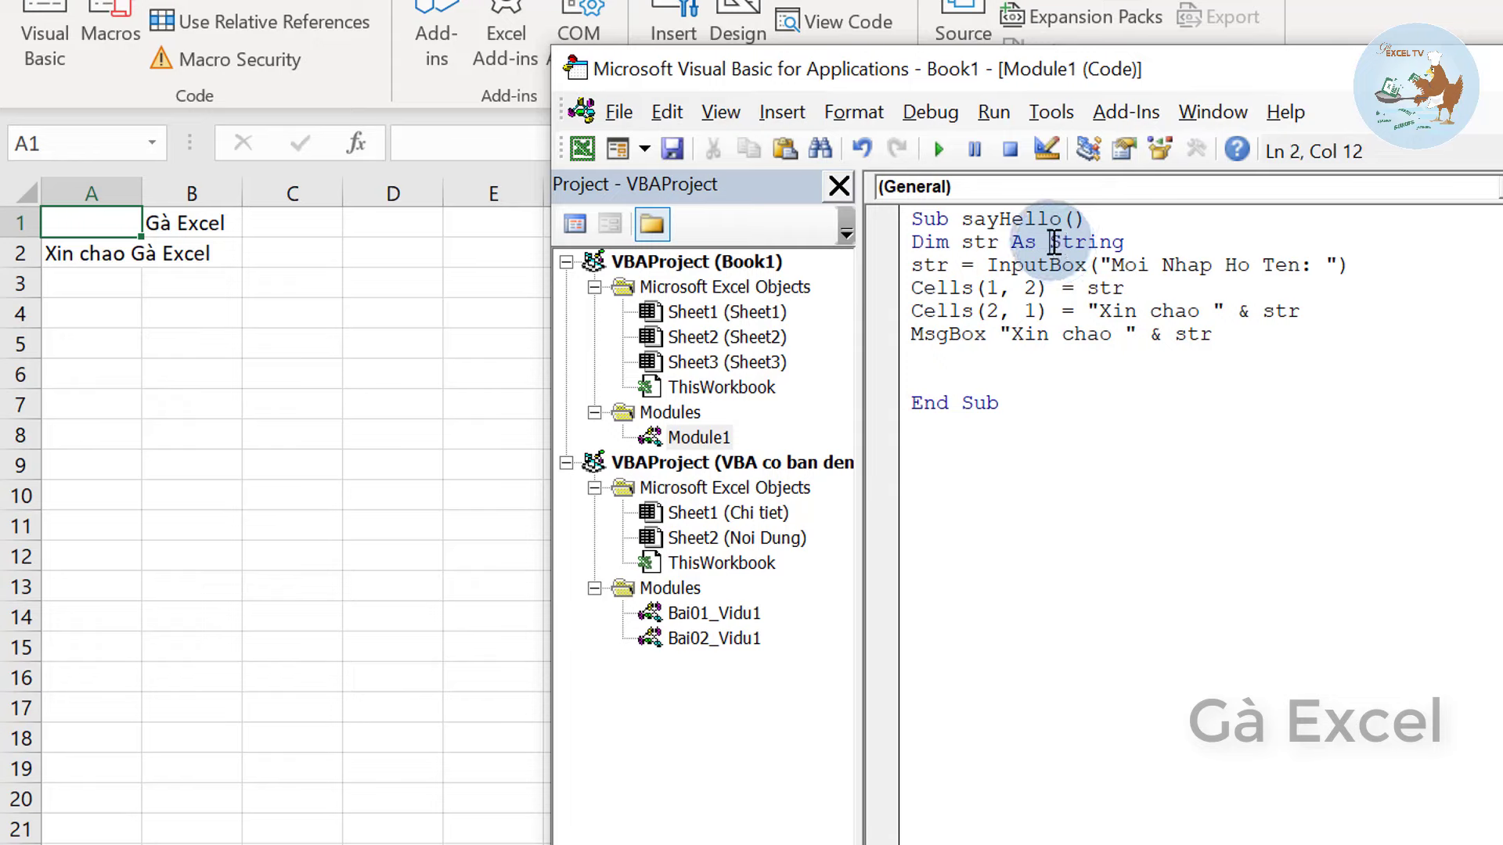
- Walk through the Dim str As String declaration and the InputBox "Moi Nhap Ho Ten: " line
{"action": "left_click_drag", "start_coordinate": [1054, 241], "coordinate": [1130, 249]}
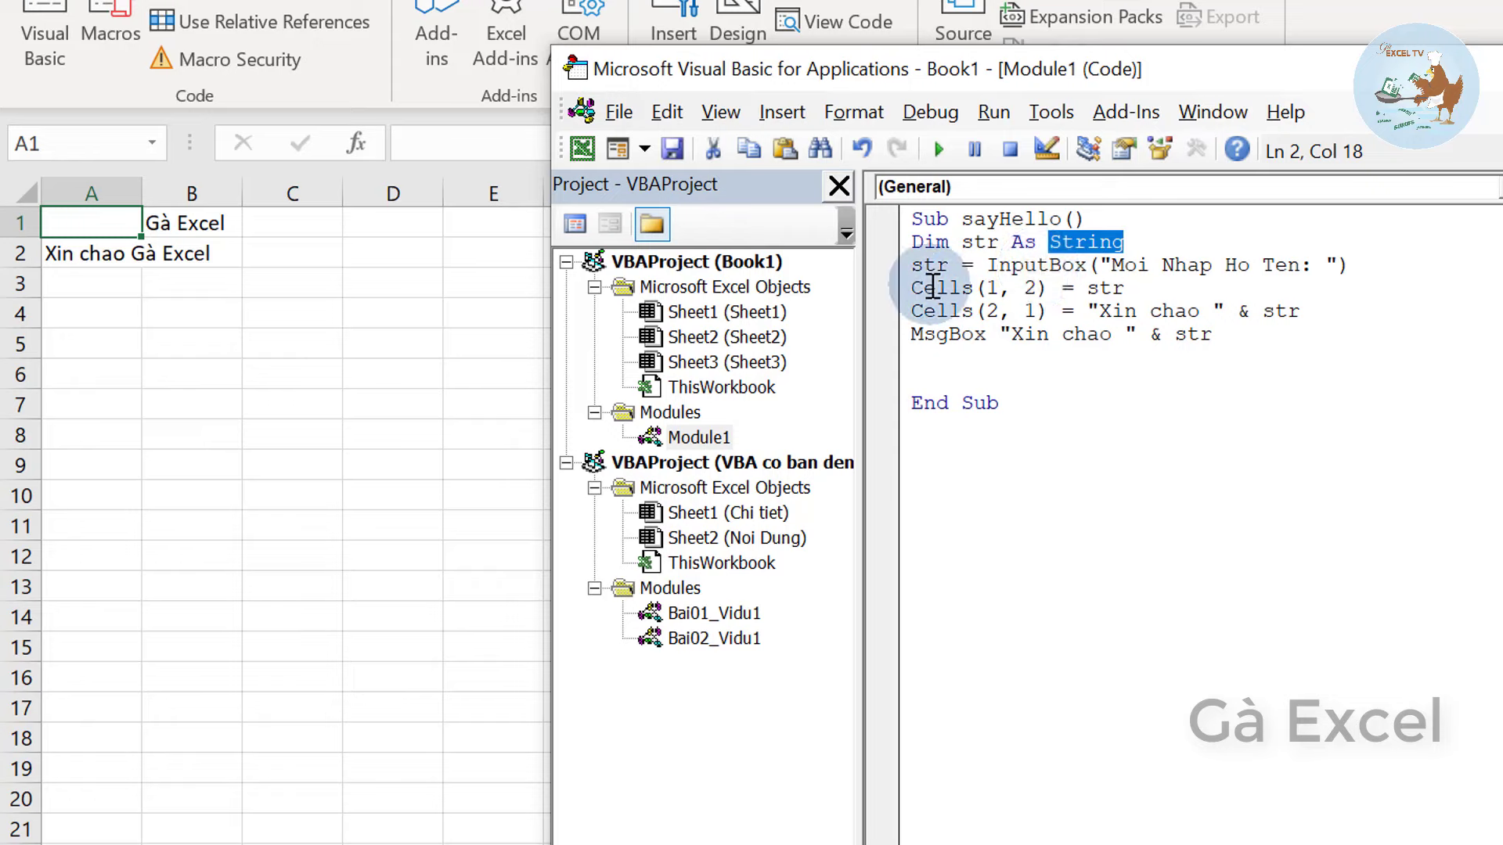
{"action": "left_click", "coordinate": [961, 249]}
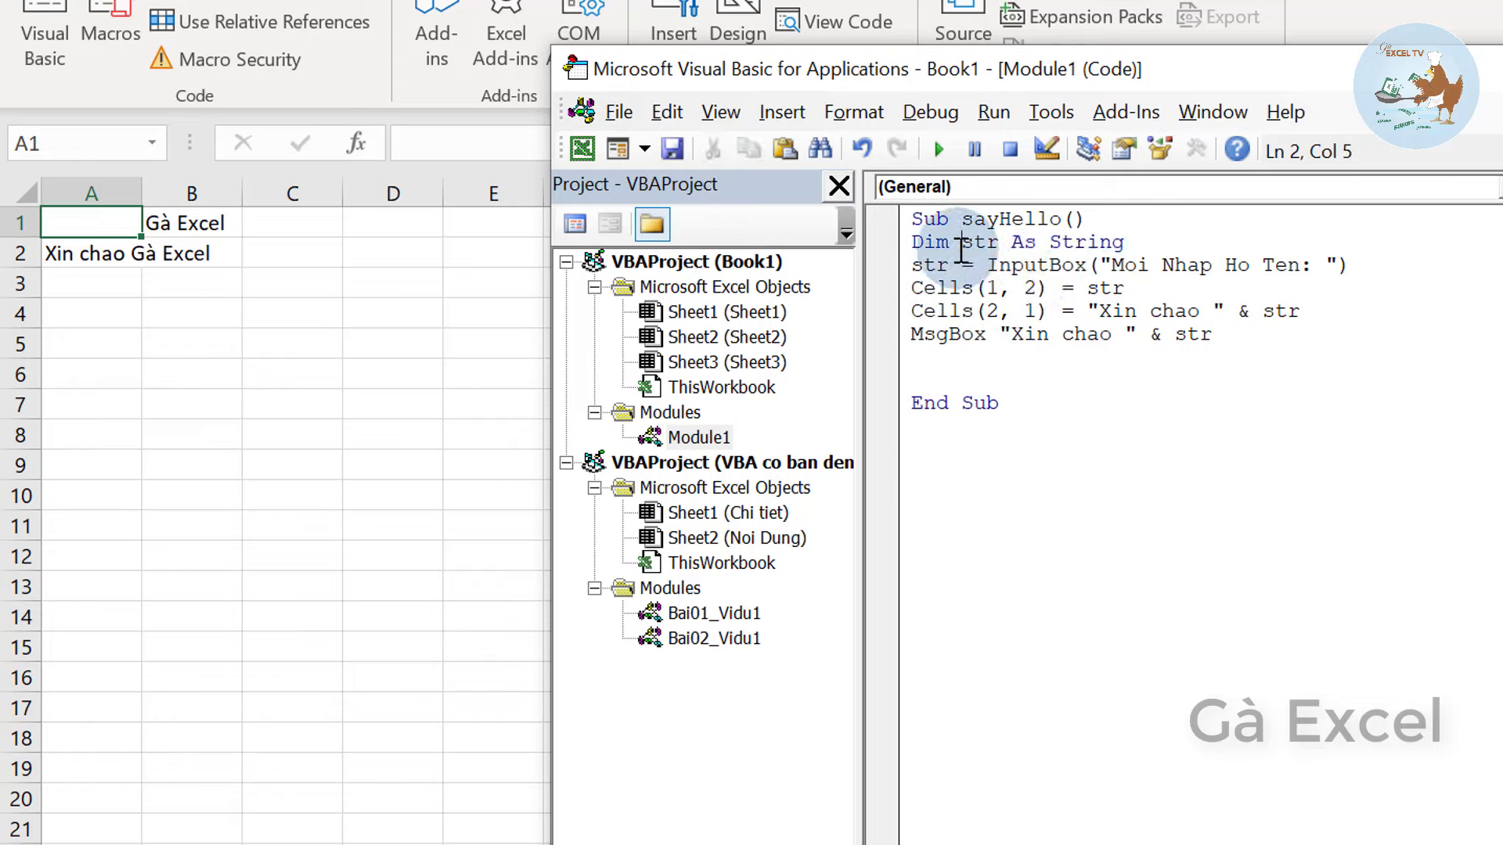
{"action": "left_click", "coordinate": [974, 243]}
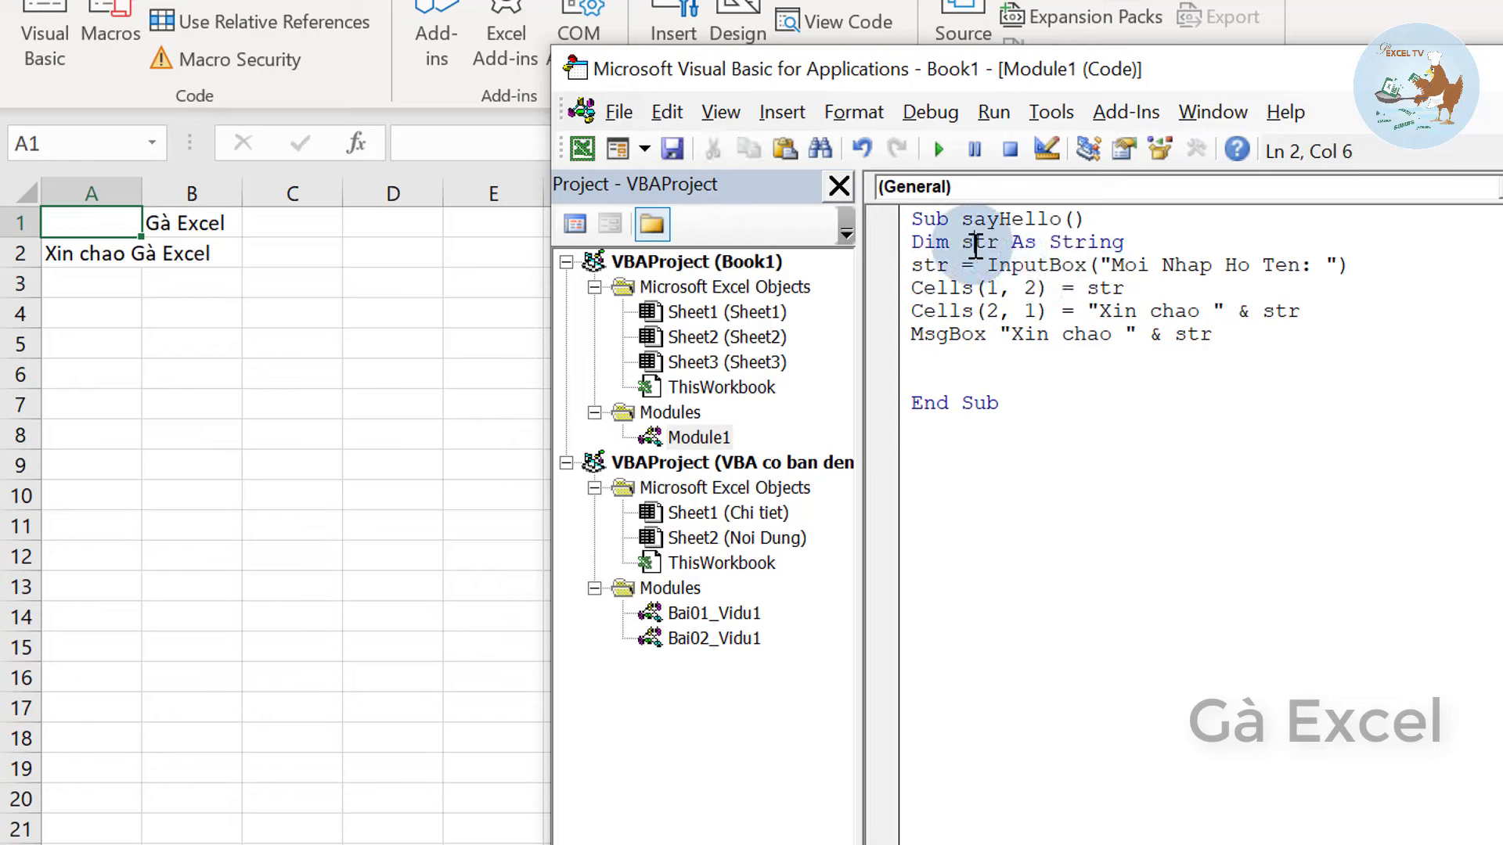
{"action": "left_click", "coordinate": [1077, 243]}
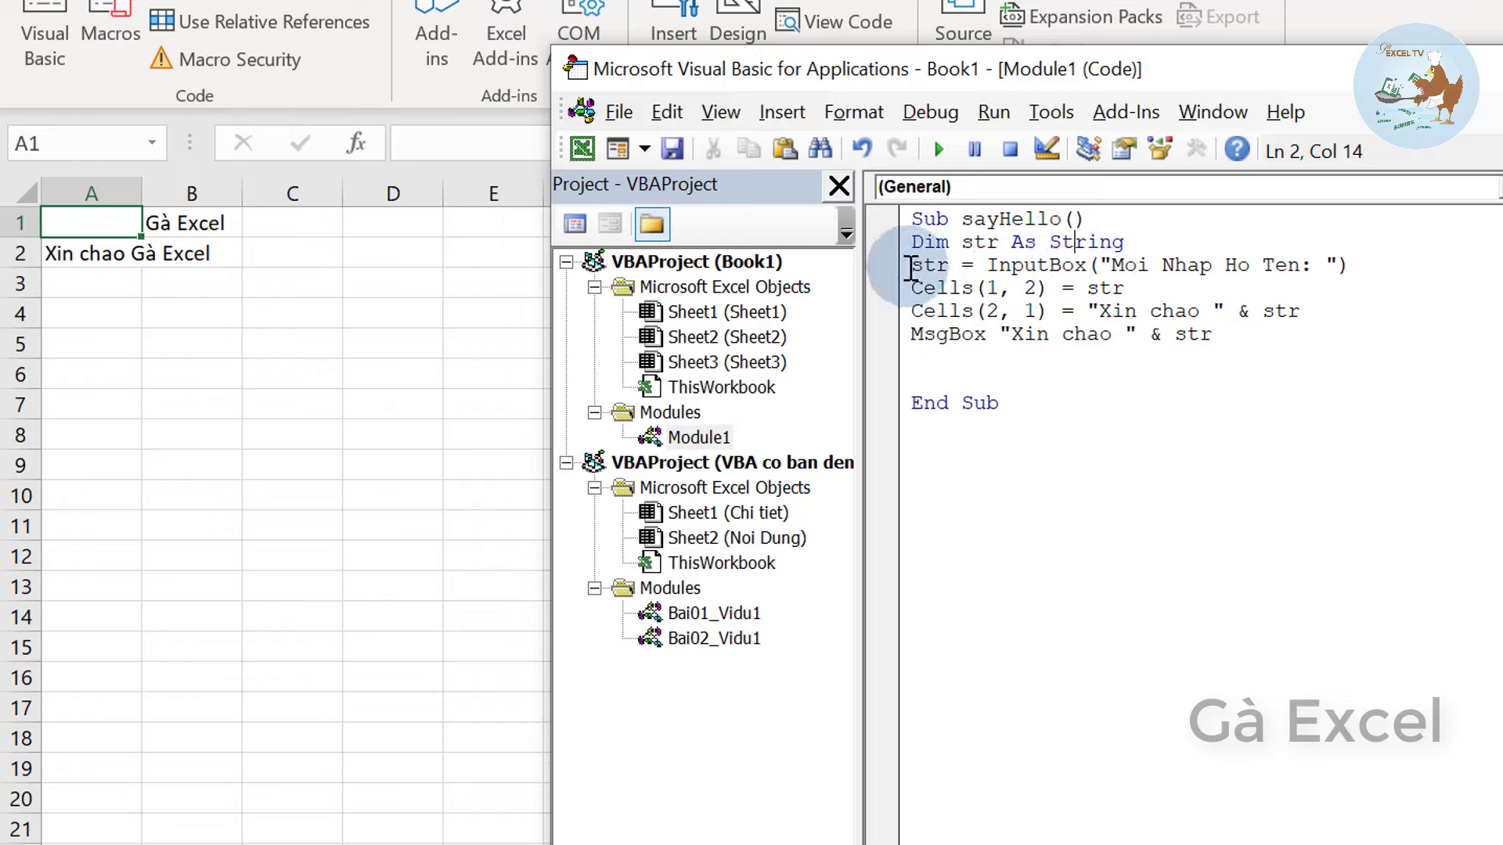
{"action": "left_click_drag", "start_coordinate": [939, 269], "coordinate": [1341, 267]}
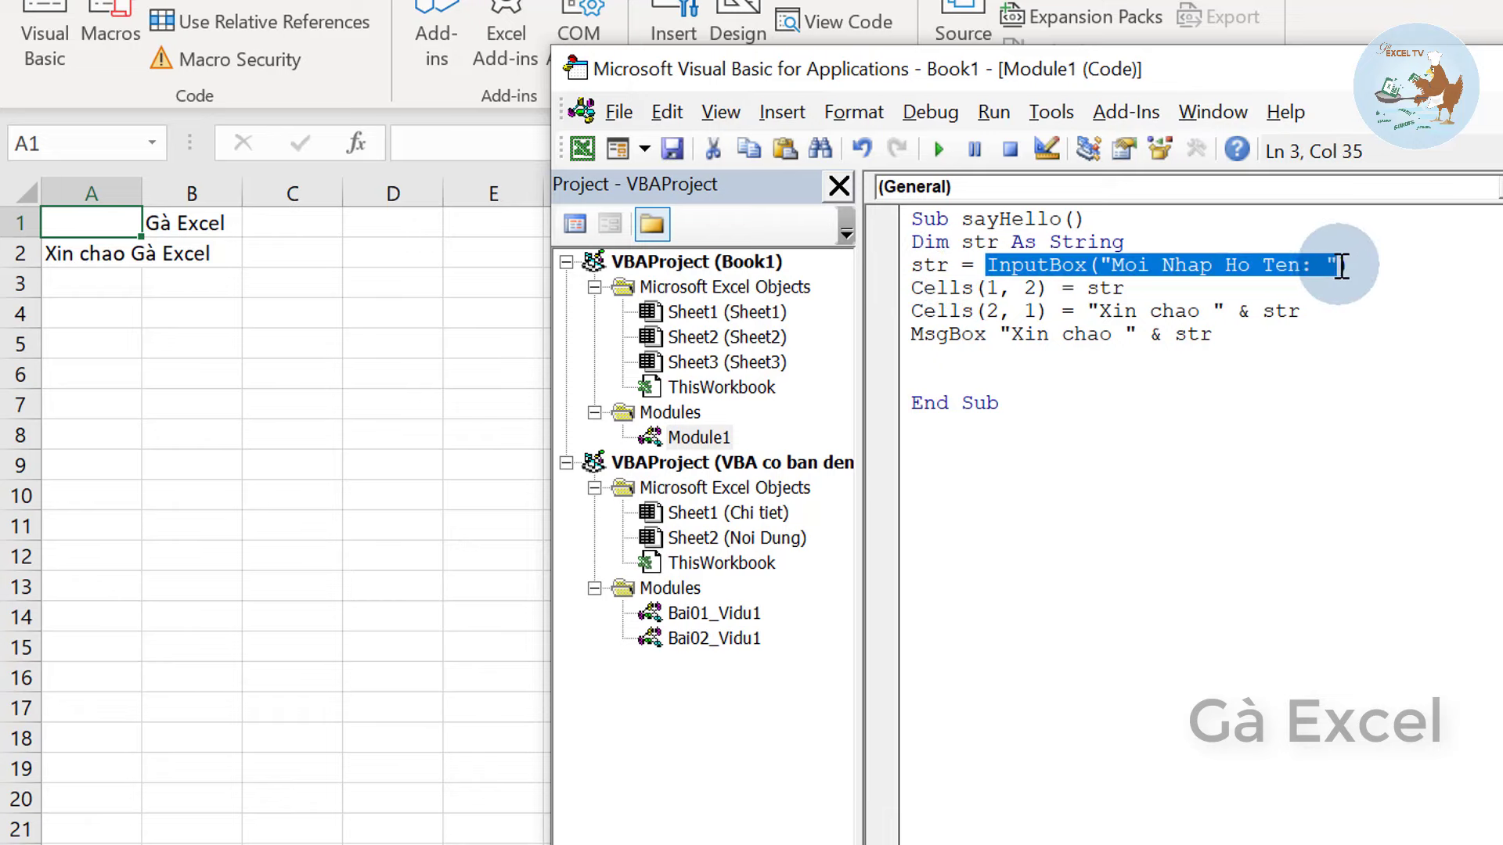
{"action": "left_click_drag", "start_coordinate": [1110, 266], "coordinate": [1330, 266]}
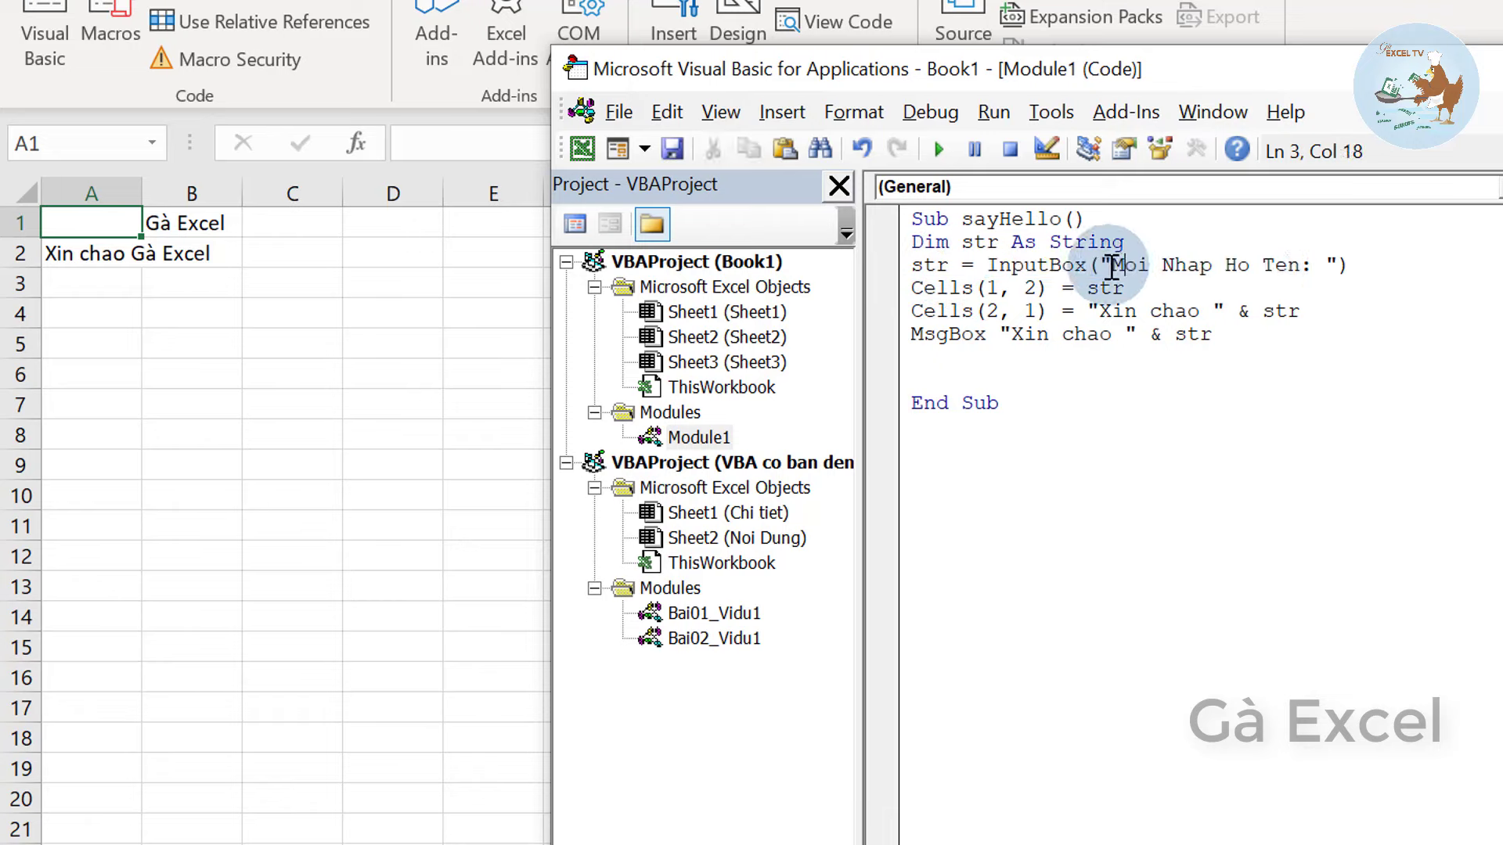
{"action": "left_click", "coordinate": [1347, 266]}
{"action": "left_click", "coordinate": [927, 270]}
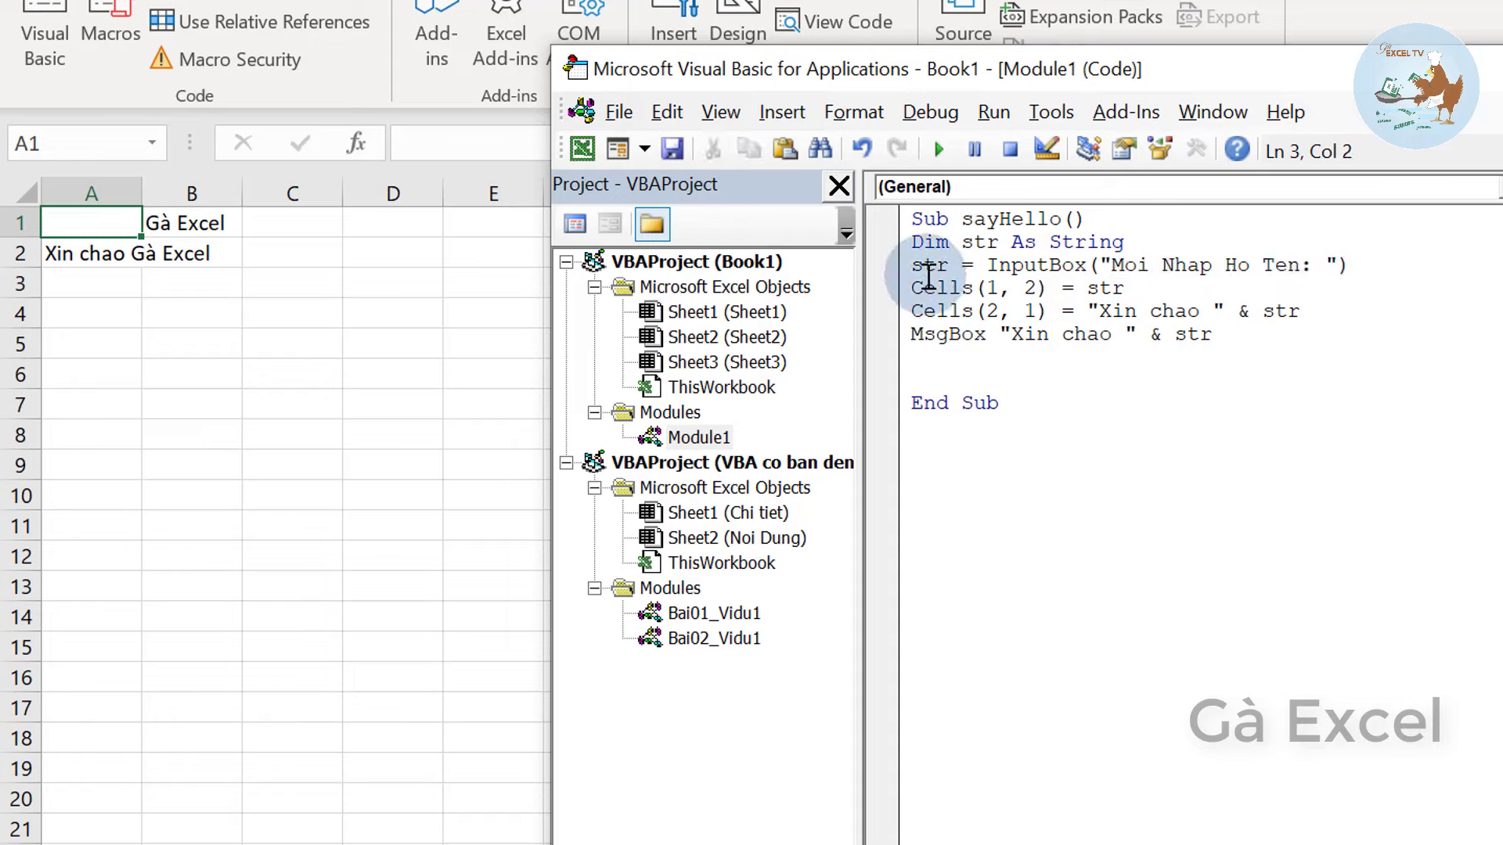
- Walk through the Cells(1, 2), Cells(2, 1) greeting and MsgBox lines
{"action": "left_click", "coordinate": [892, 288]}
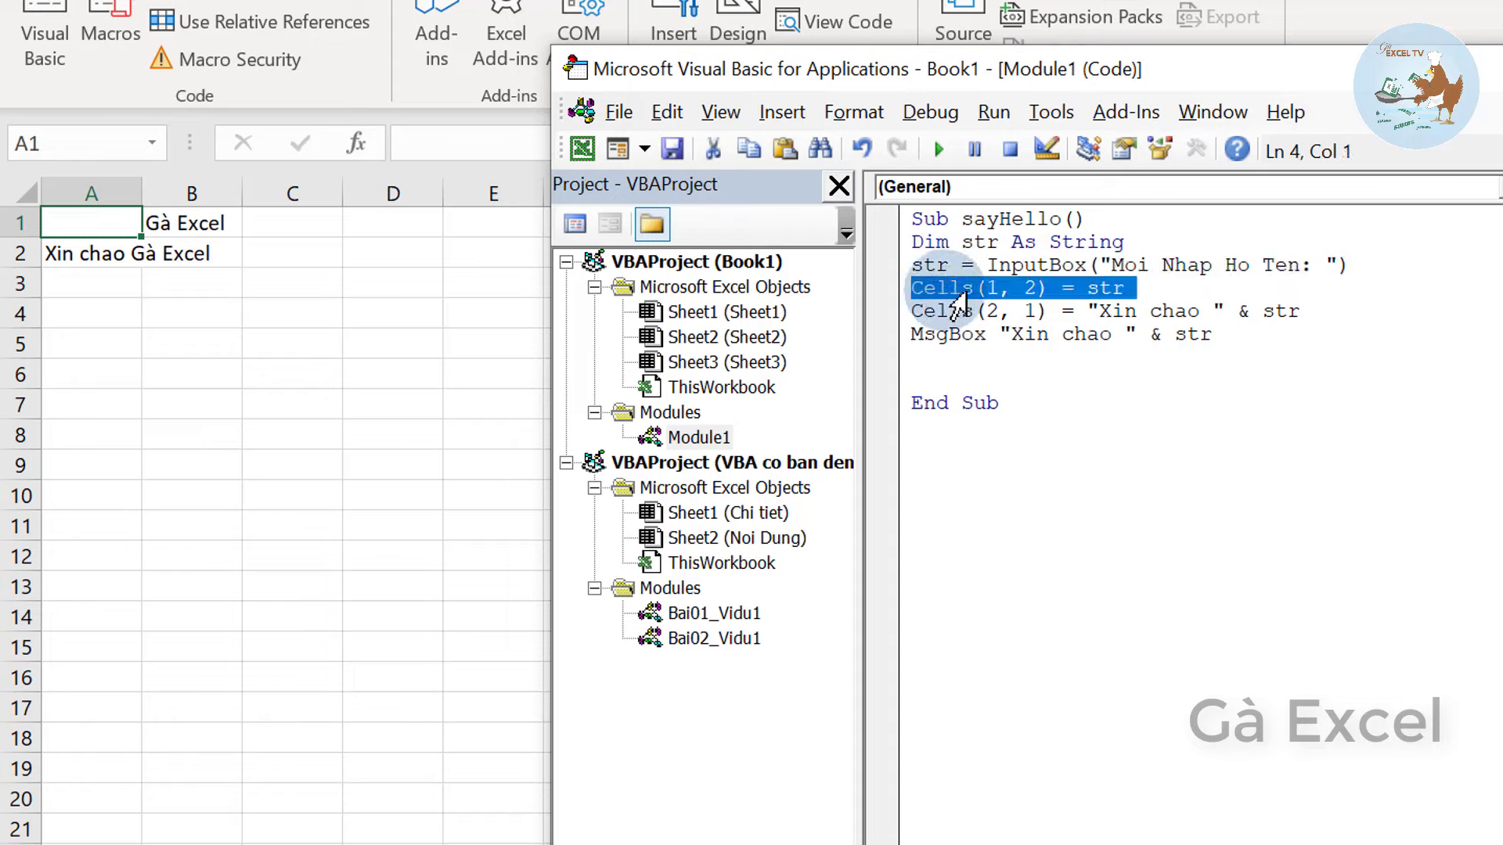
{"action": "left_click", "coordinate": [996, 289]}
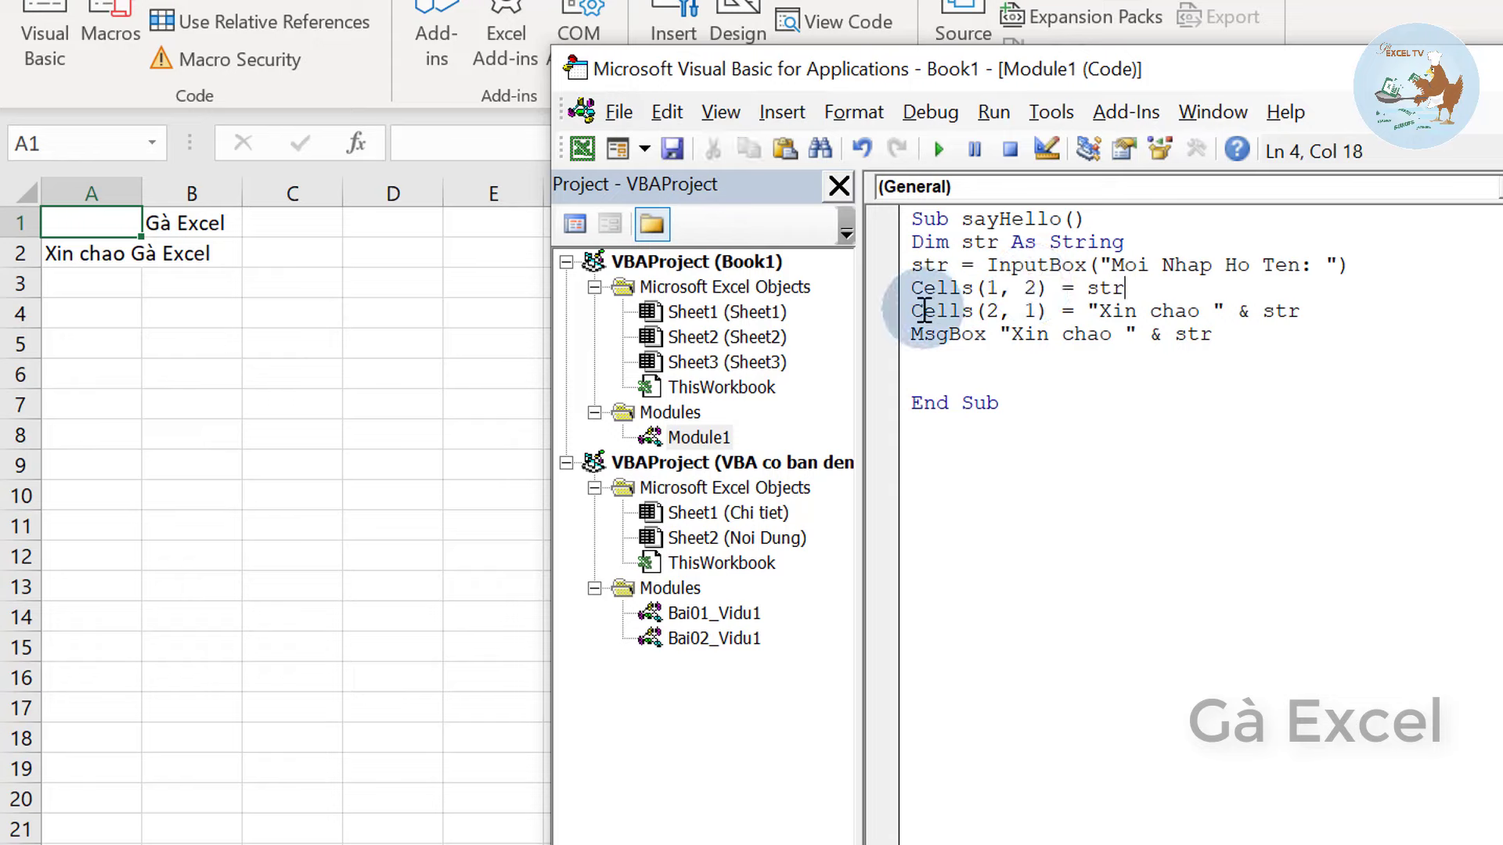
{"action": "left_click_drag", "start_coordinate": [940, 311], "coordinate": [1335, 311]}
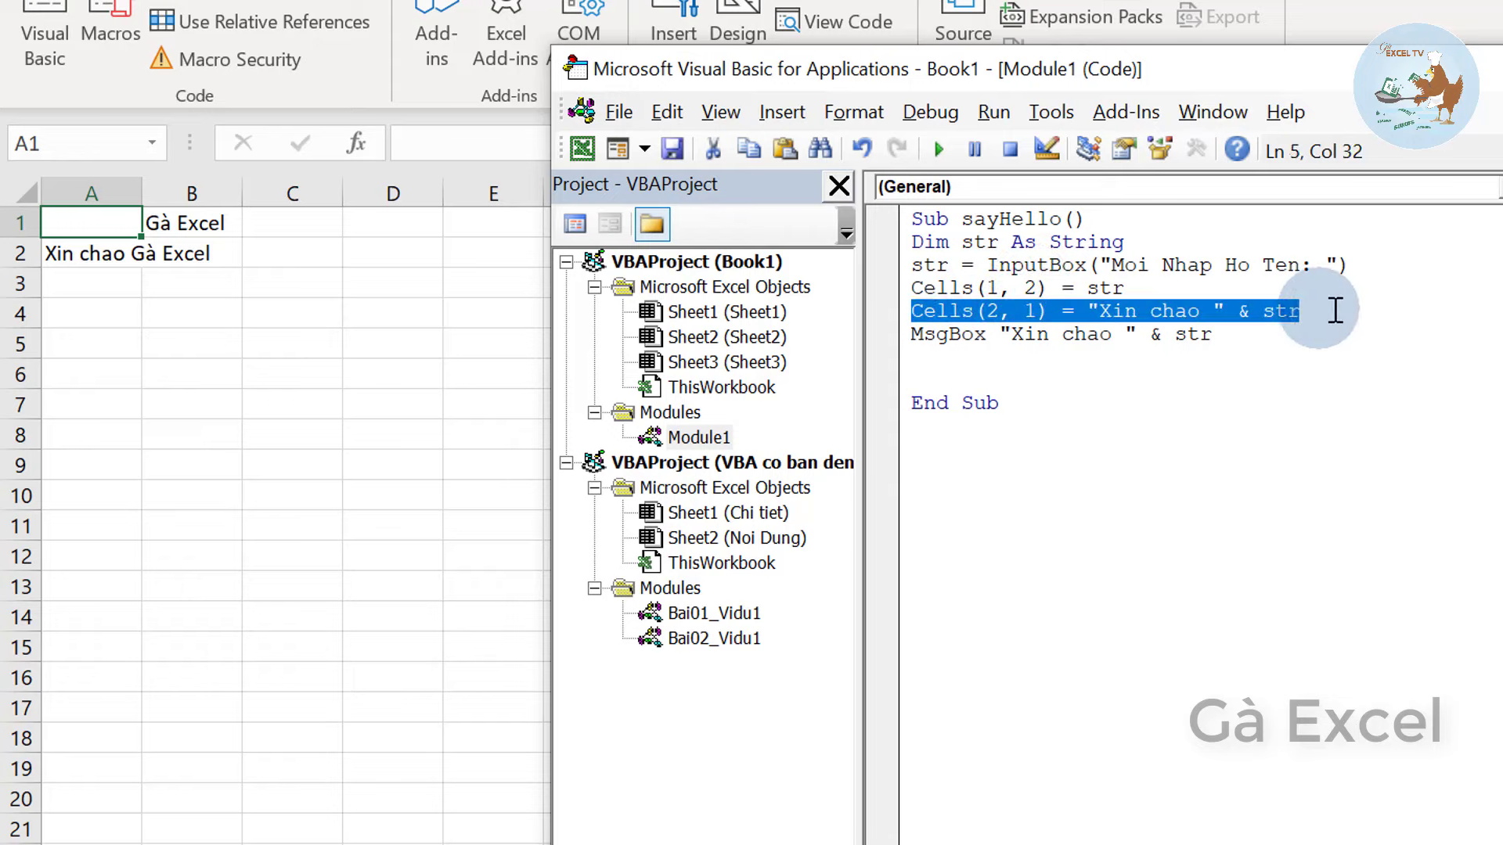
{"action": "left_click_drag", "start_coordinate": [910, 334], "coordinate": [1284, 334]}
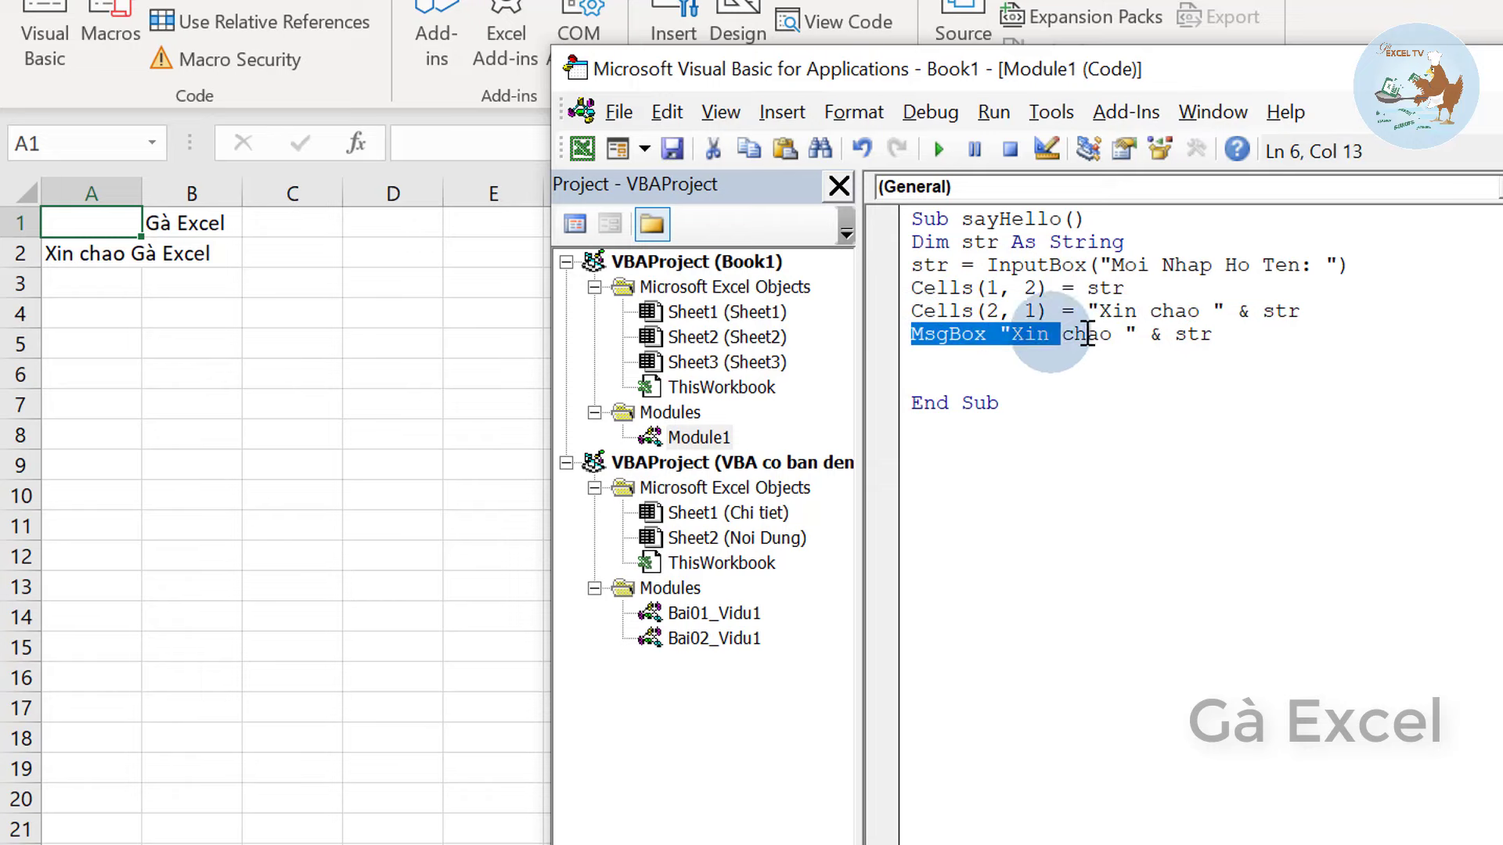
{"action": "left_click", "coordinate": [1223, 341]}
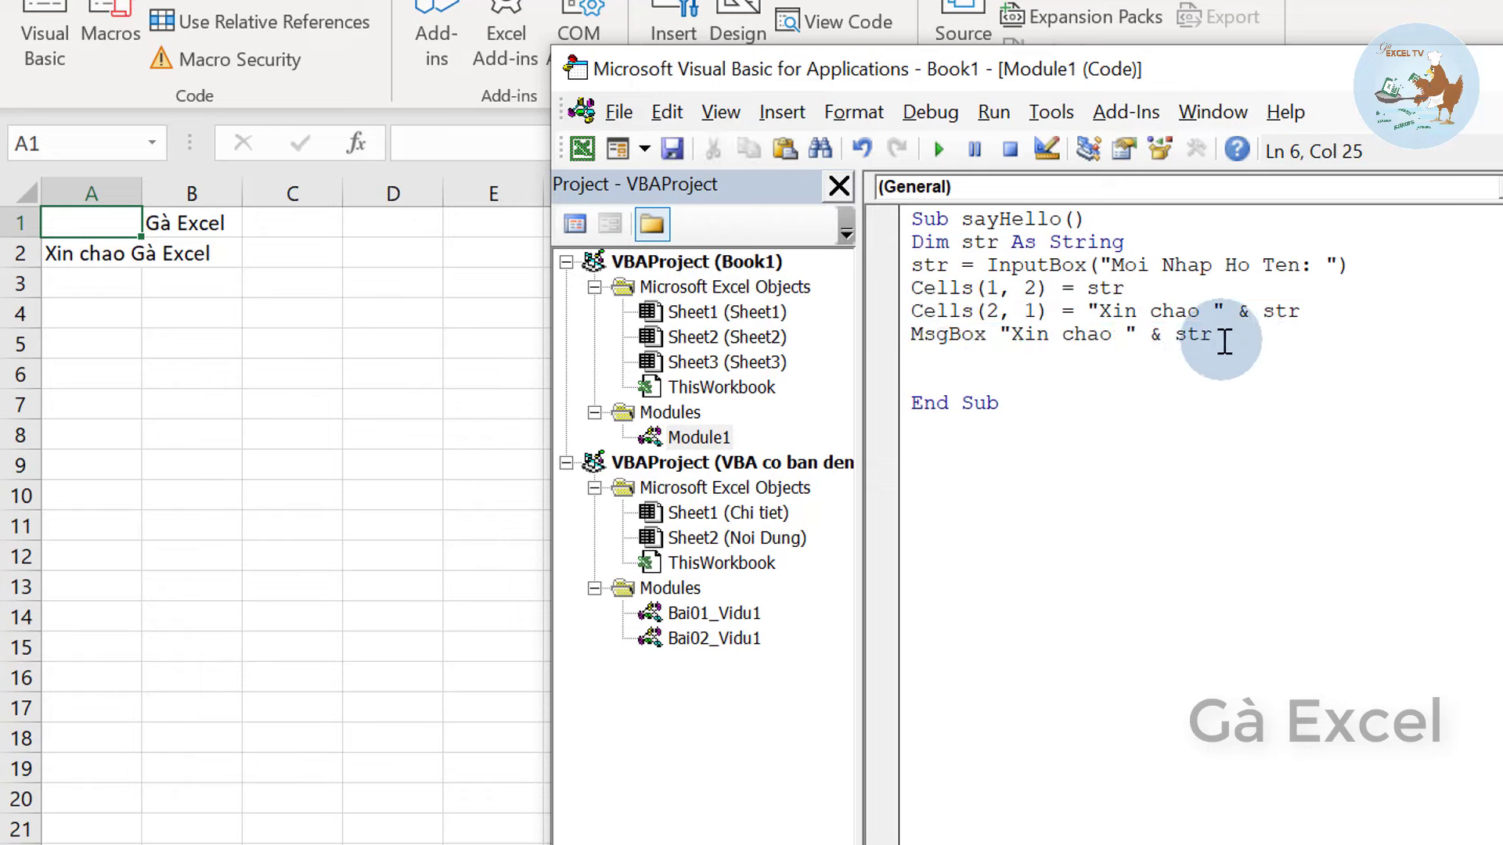
- Delete the macro output in A1:B2 and bring the sayHello code back to the front
{"action": "left_click_drag", "start_coordinate": [98, 222], "coordinate": [221, 263]}
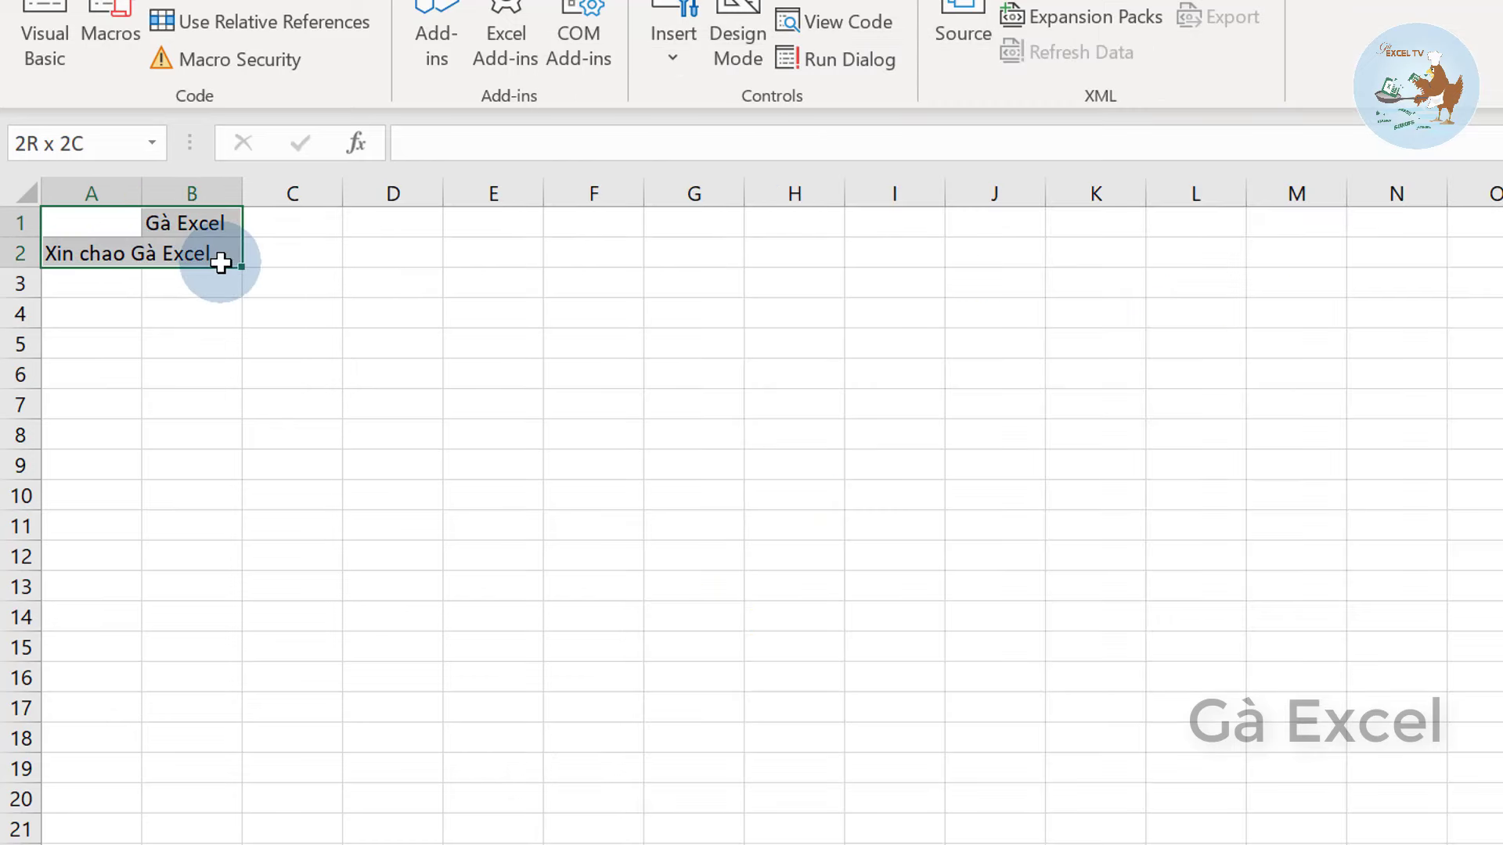
{"action": "key", "text": "Delete"}
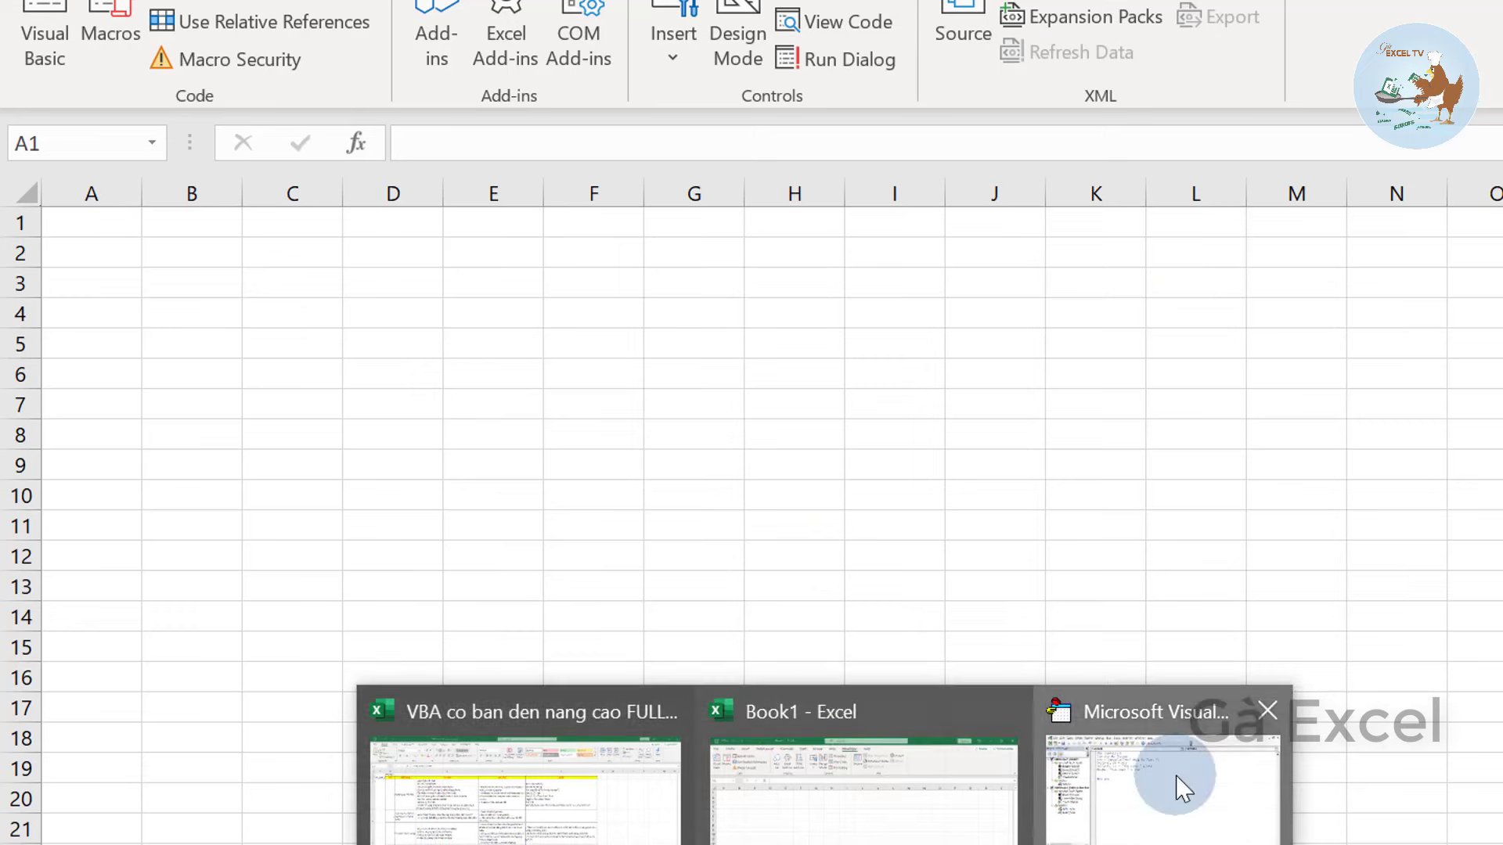
{"action": "left_click", "coordinate": [1175, 777]}
{"action": "left_click", "coordinate": [984, 265]}
{"action": "left_click", "coordinate": [132, 228]}
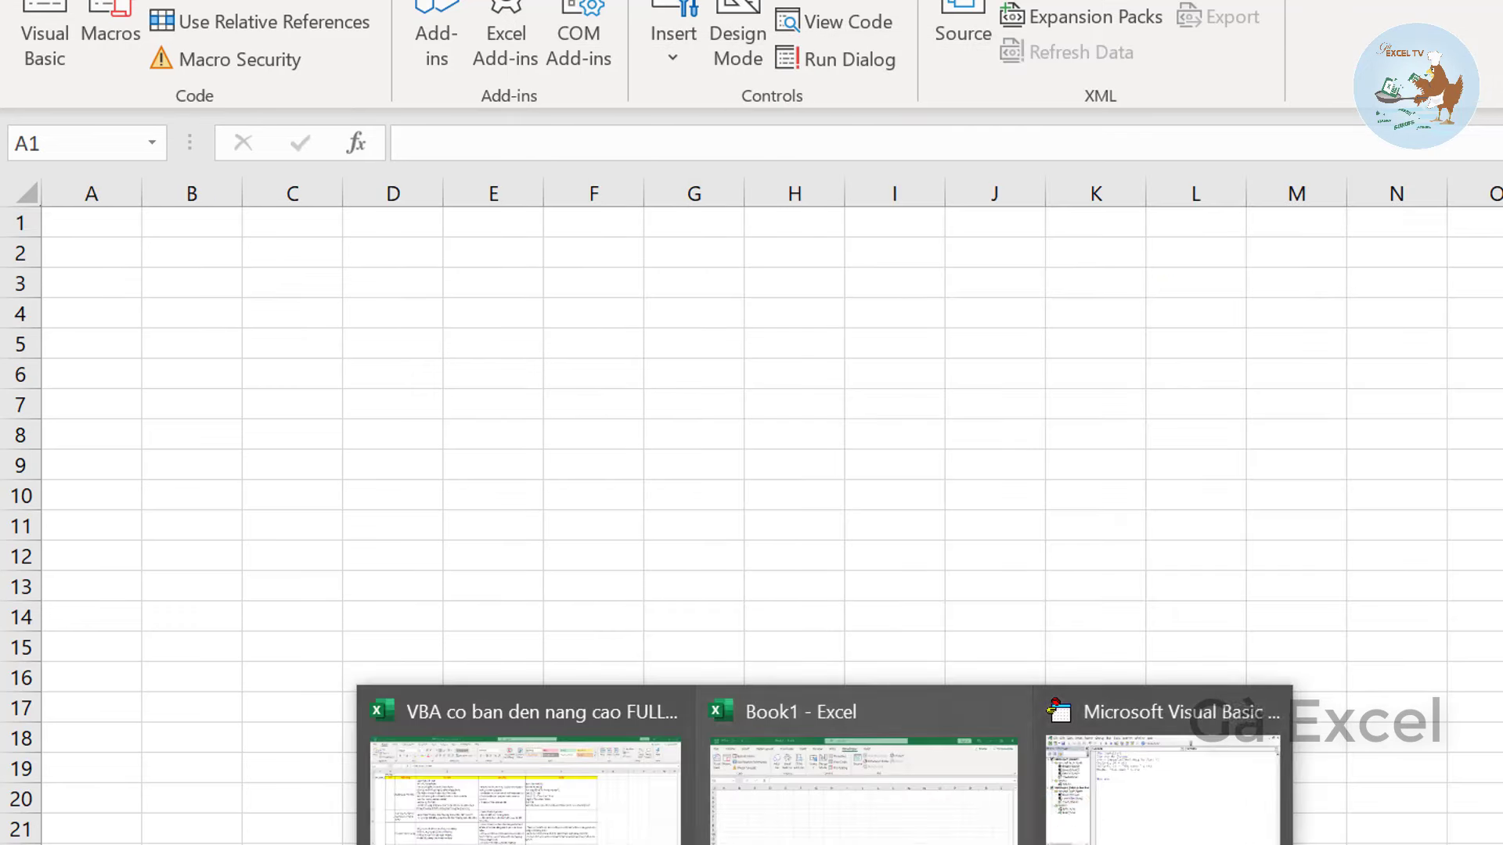
{"action": "left_click", "coordinate": [1176, 775]}
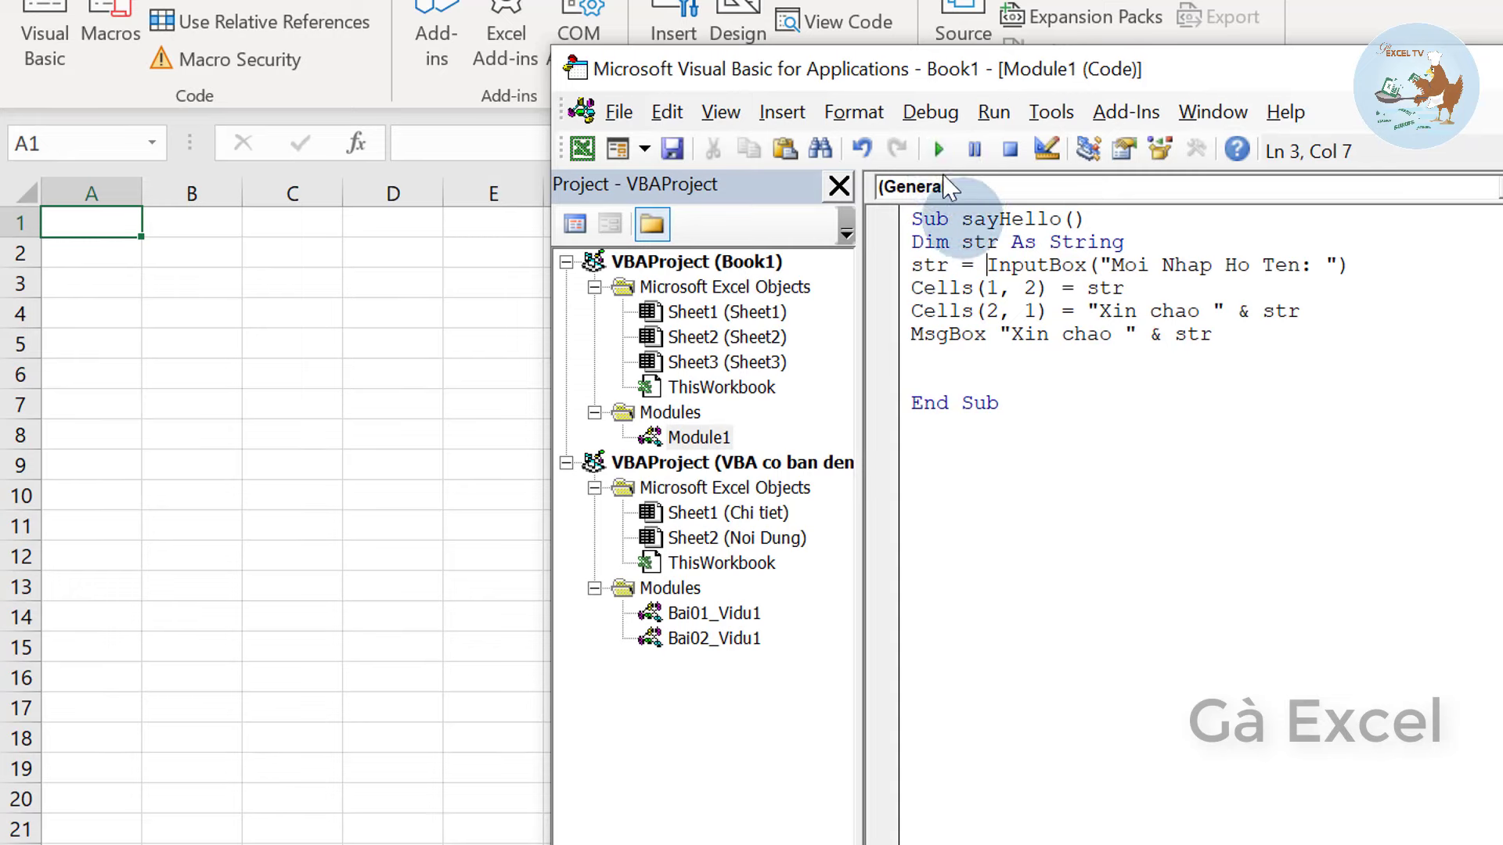
- Rerun sayHello, submit a different name in the prompt, and close the greeting message
{"action": "left_click", "coordinate": [940, 149]}
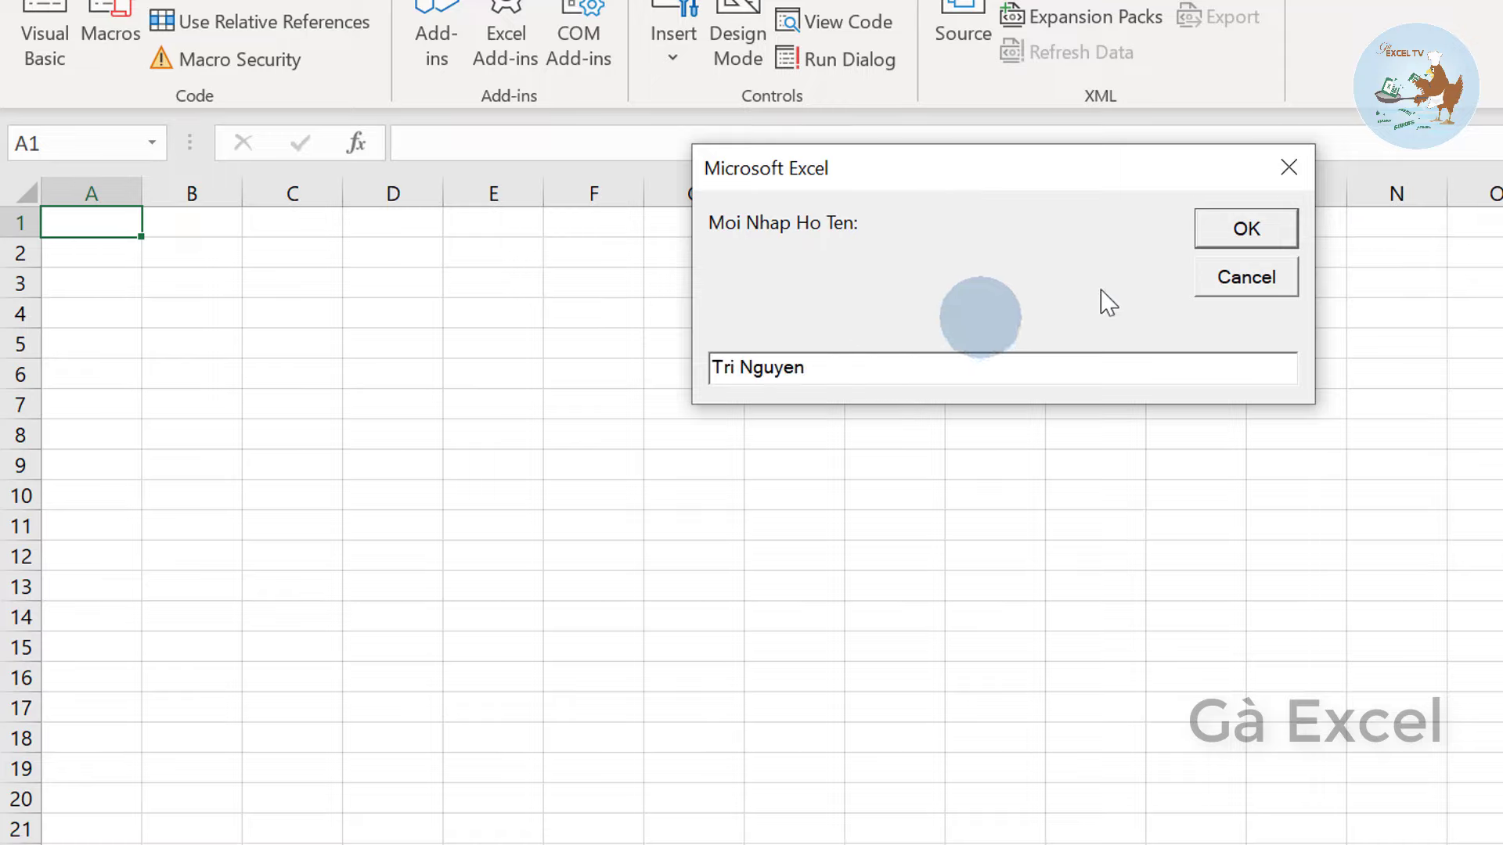
{"action": "left_click", "coordinate": [1273, 229]}
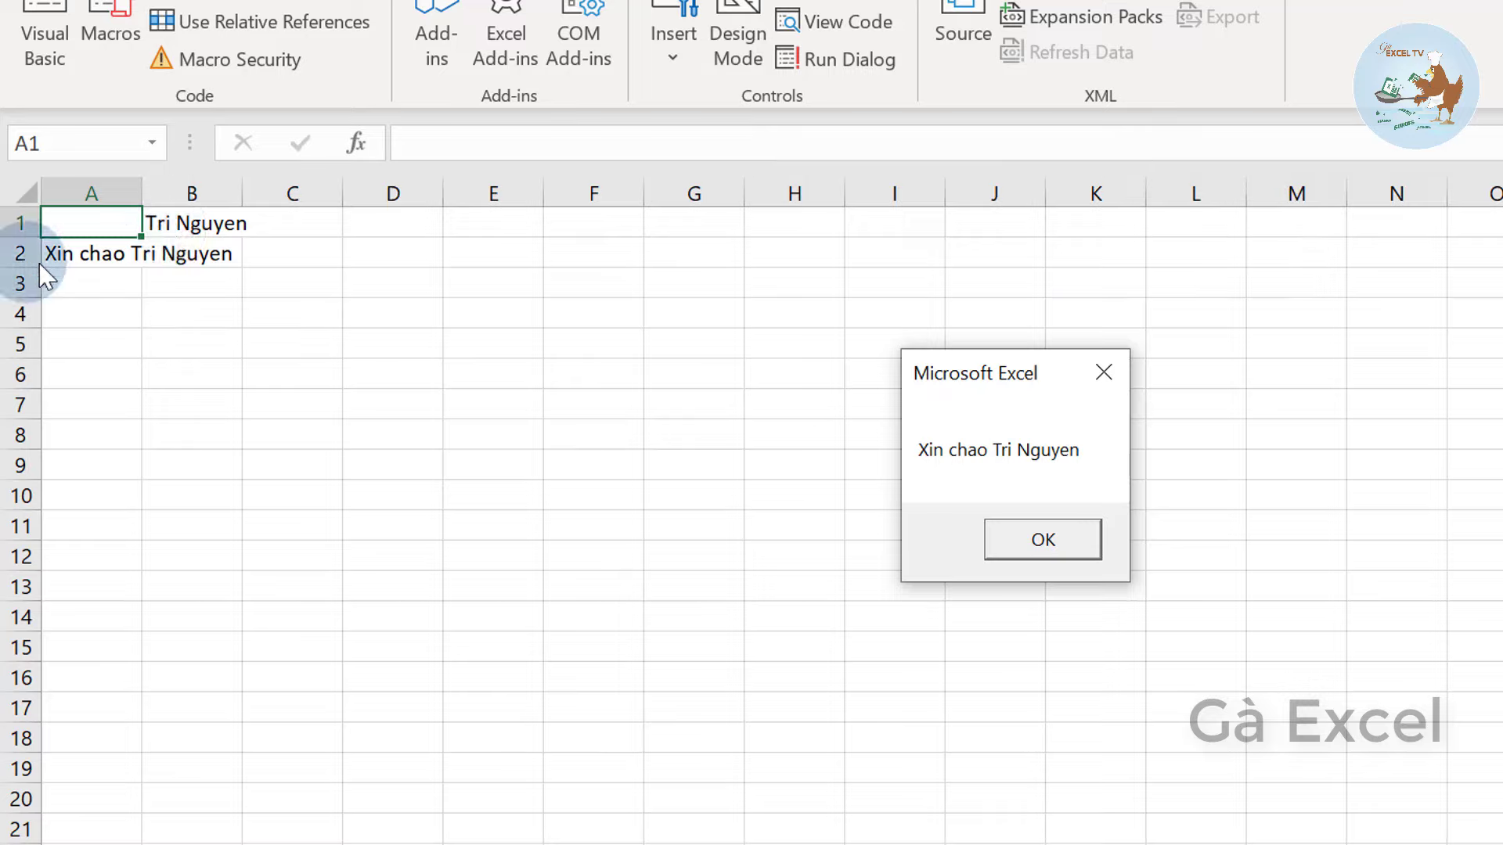
{"action": "left_click", "coordinate": [1049, 529]}
{"action": "left_click", "coordinate": [979, 311]}
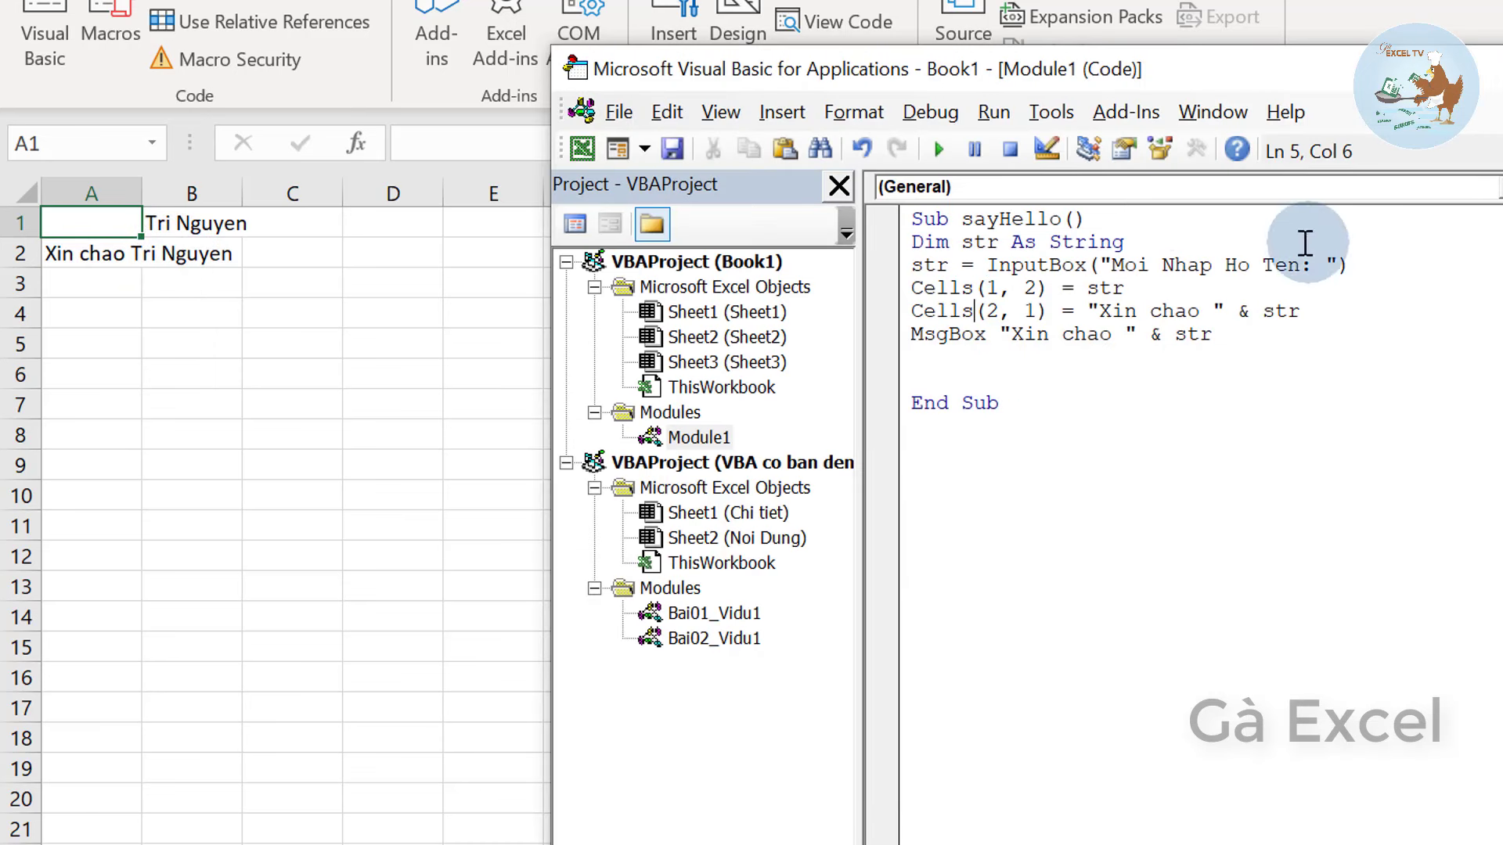
- Rerun sayHello with a new name, dismiss the greeting, and return to the MsgBox code line
{"action": "left_click", "coordinate": [939, 149]}
{"action": "type", "text": "Ga Qua"}
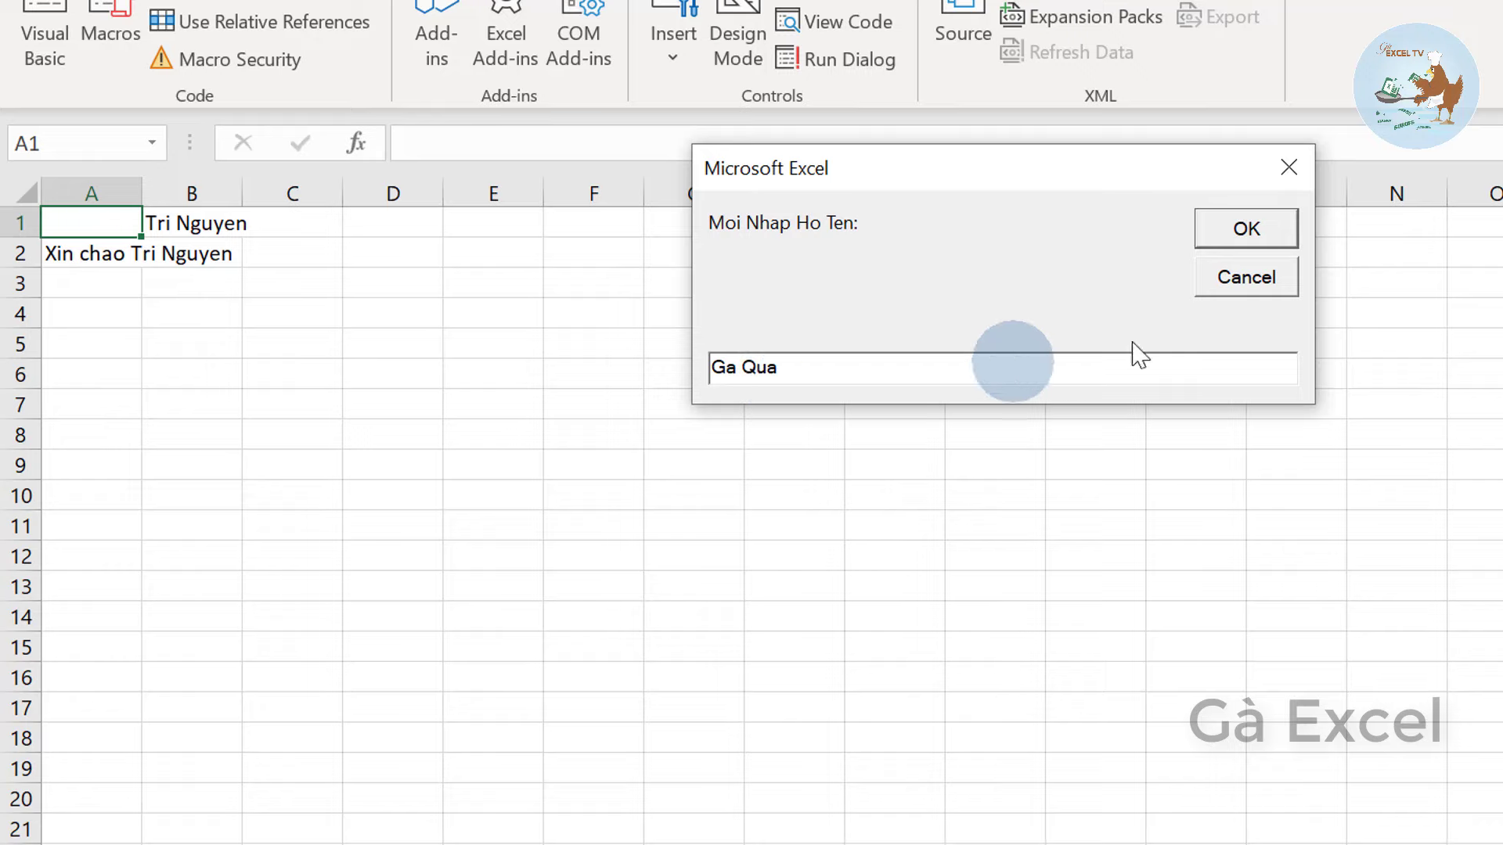
{"action": "left_click", "coordinate": [1246, 229]}
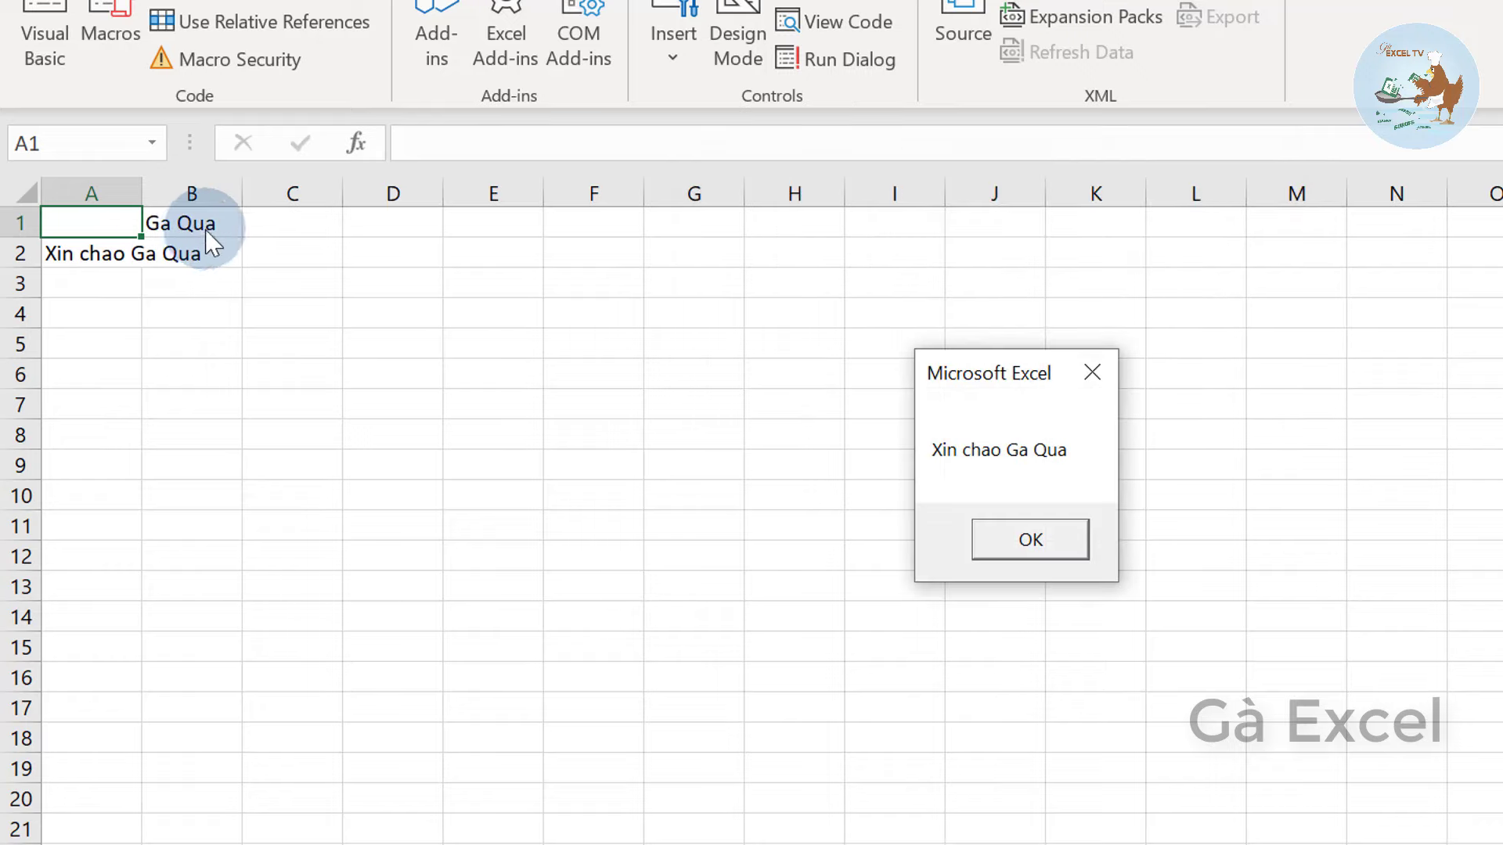
{"action": "left_click", "coordinate": [983, 549]}
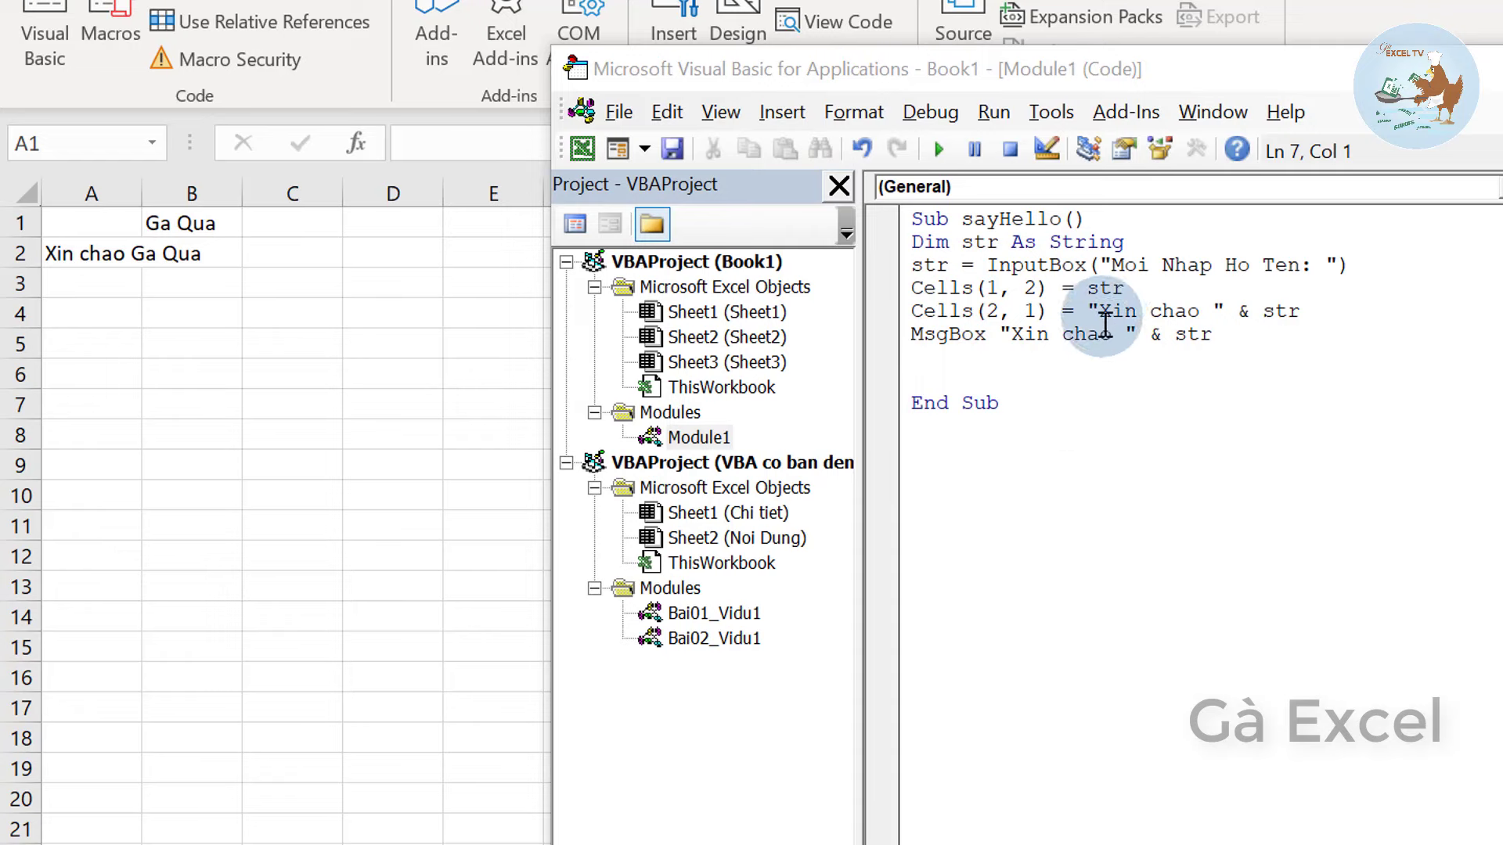
{"action": "left_click", "coordinate": [1186, 333]}
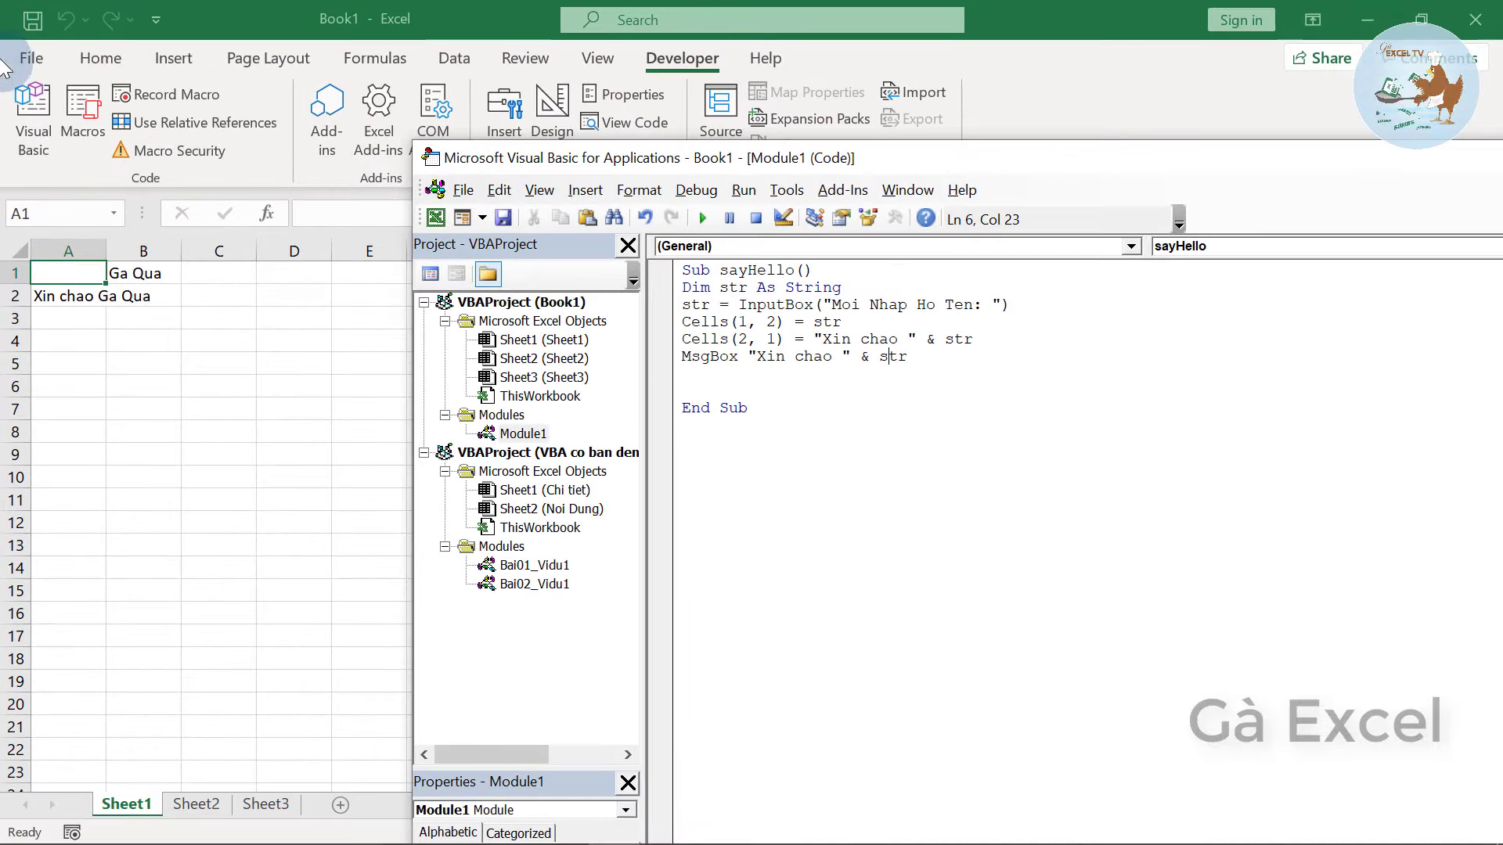
- Start a Save As on This PC with type Excel Macro-Enabled Workbook (*.xlsm)
{"action": "left_click", "coordinate": [16, 60]}
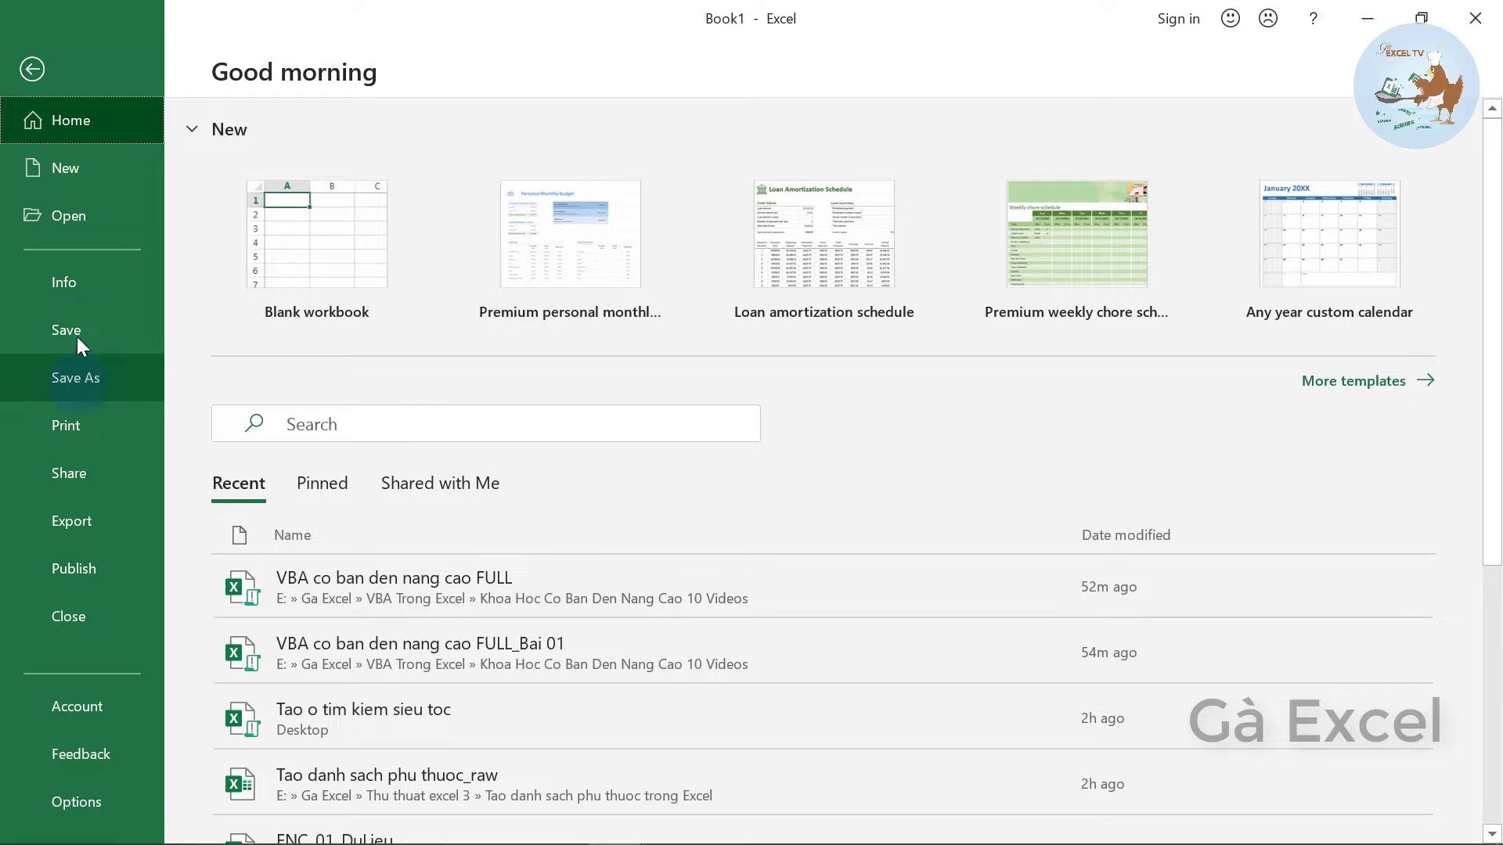
{"action": "left_click", "coordinate": [75, 382]}
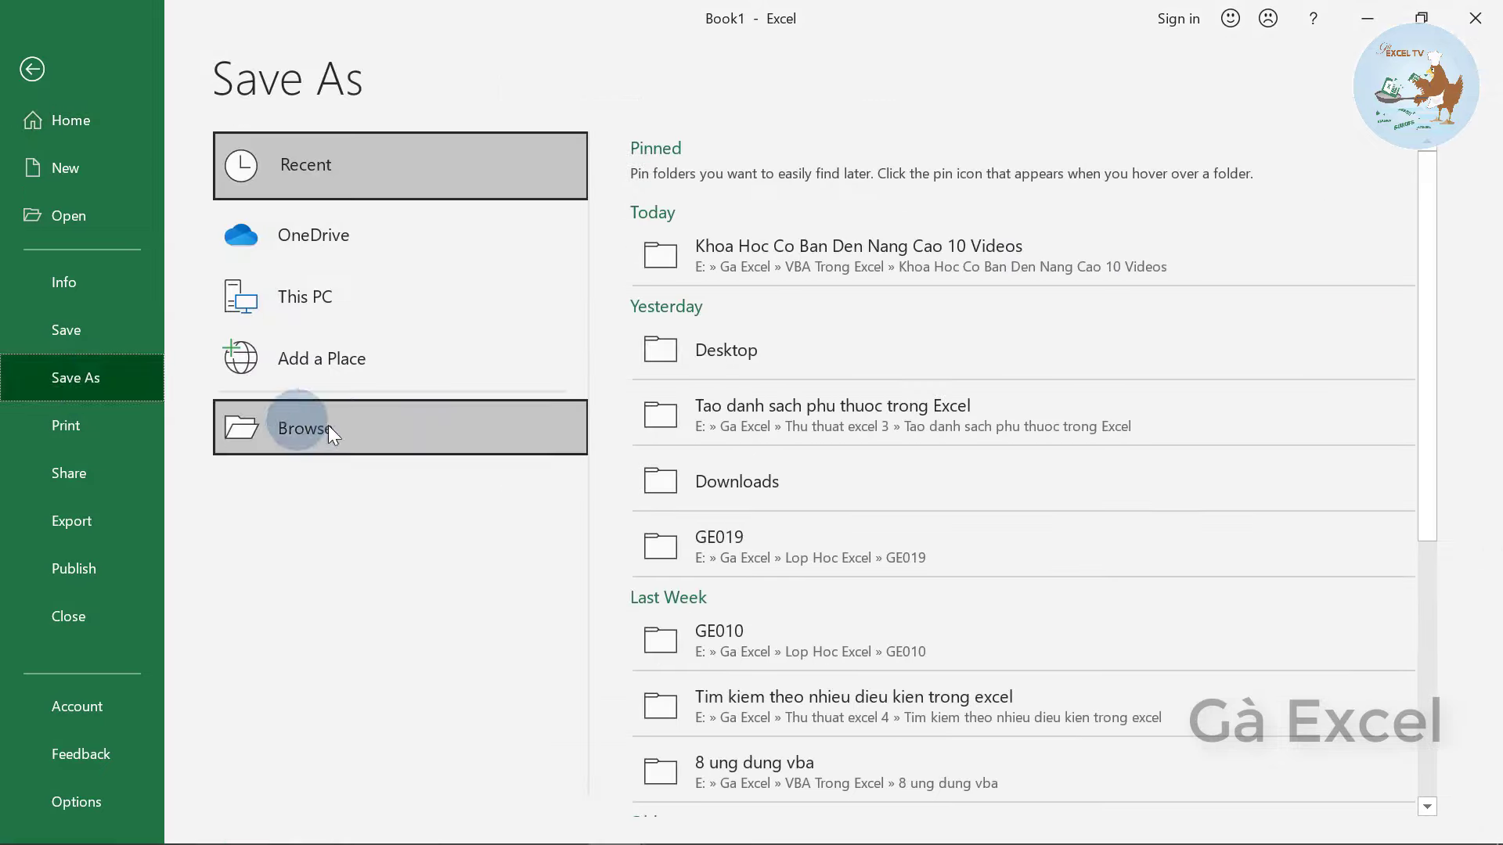
{"action": "left_click", "coordinate": [748, 368]}
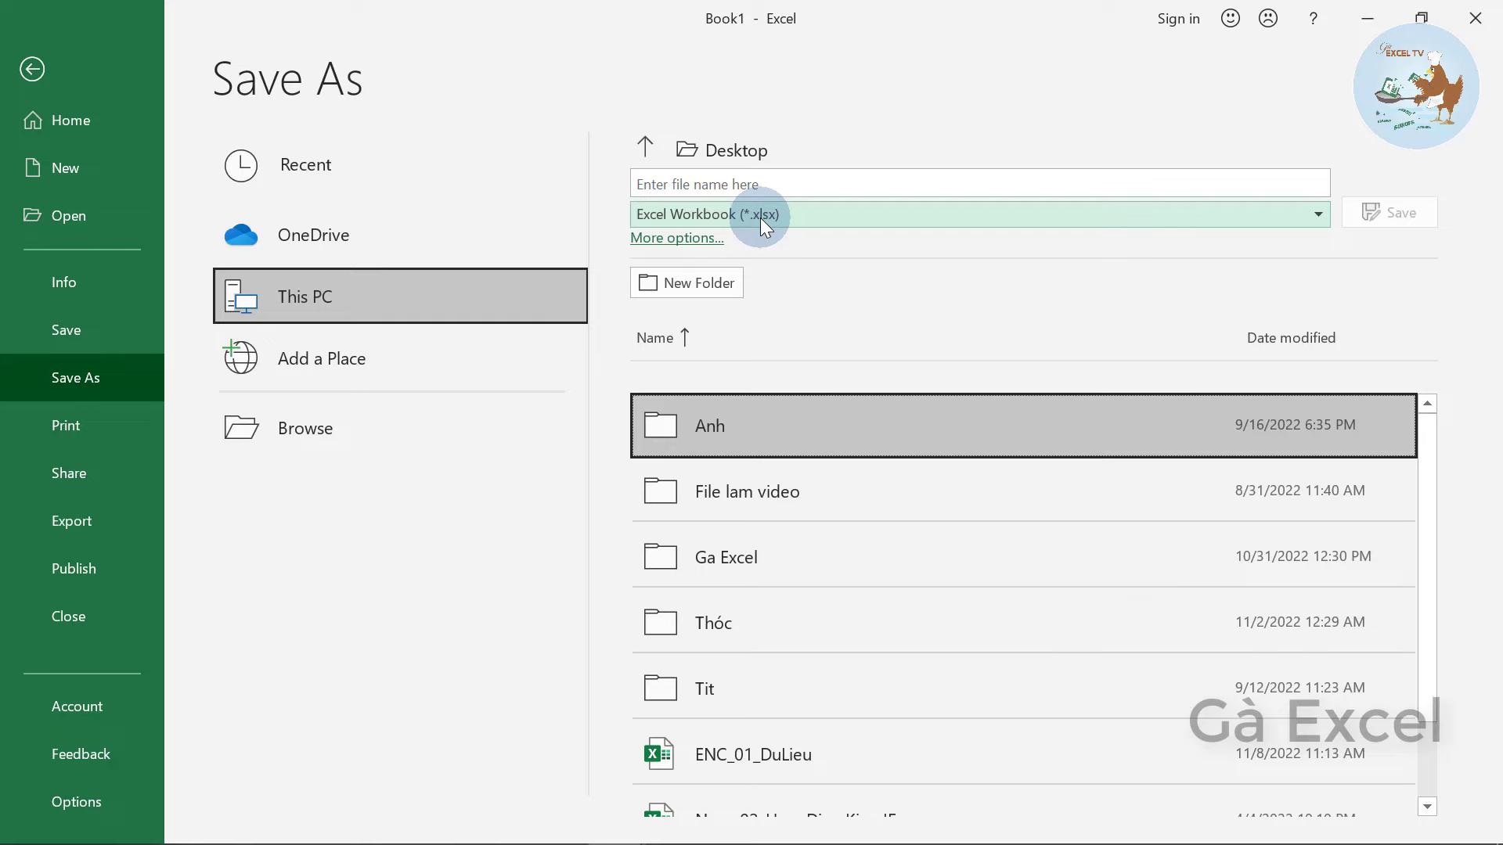
{"action": "left_click", "coordinate": [759, 218]}
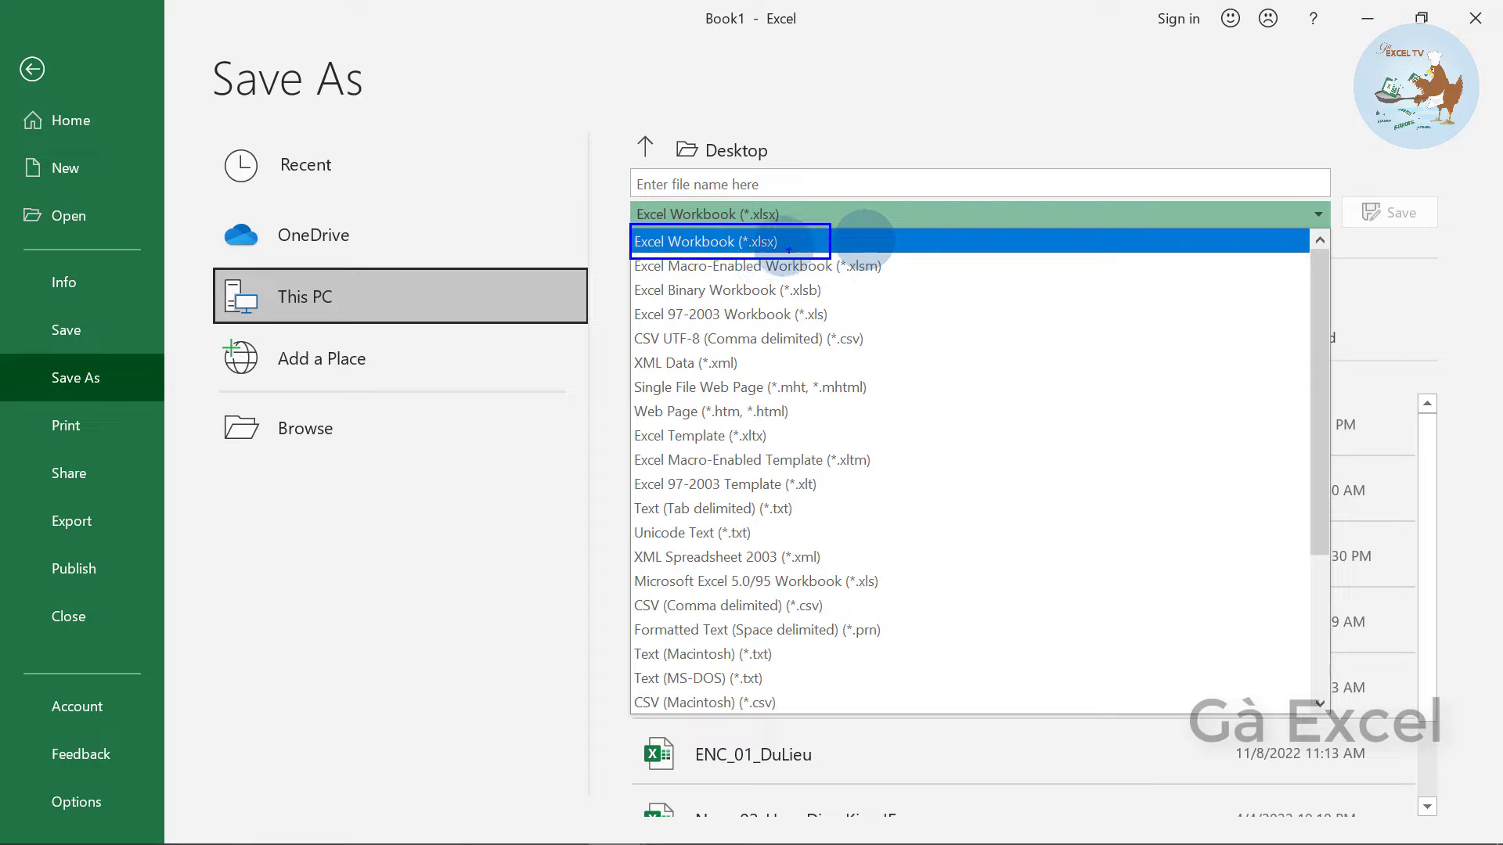
{"action": "left_click", "coordinate": [781, 234]}
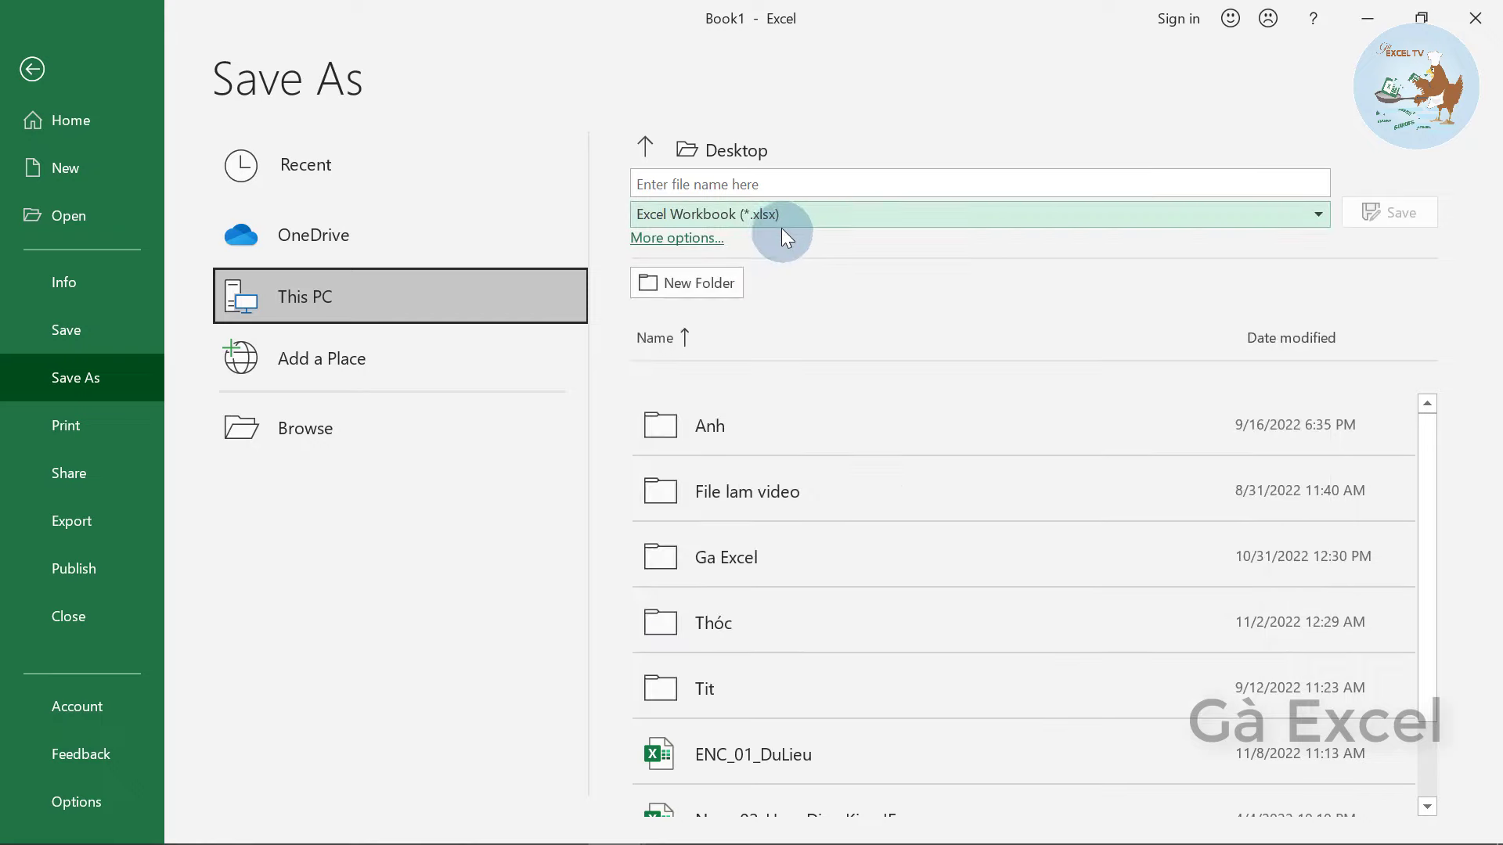
{"action": "left_click", "coordinate": [782, 221]}
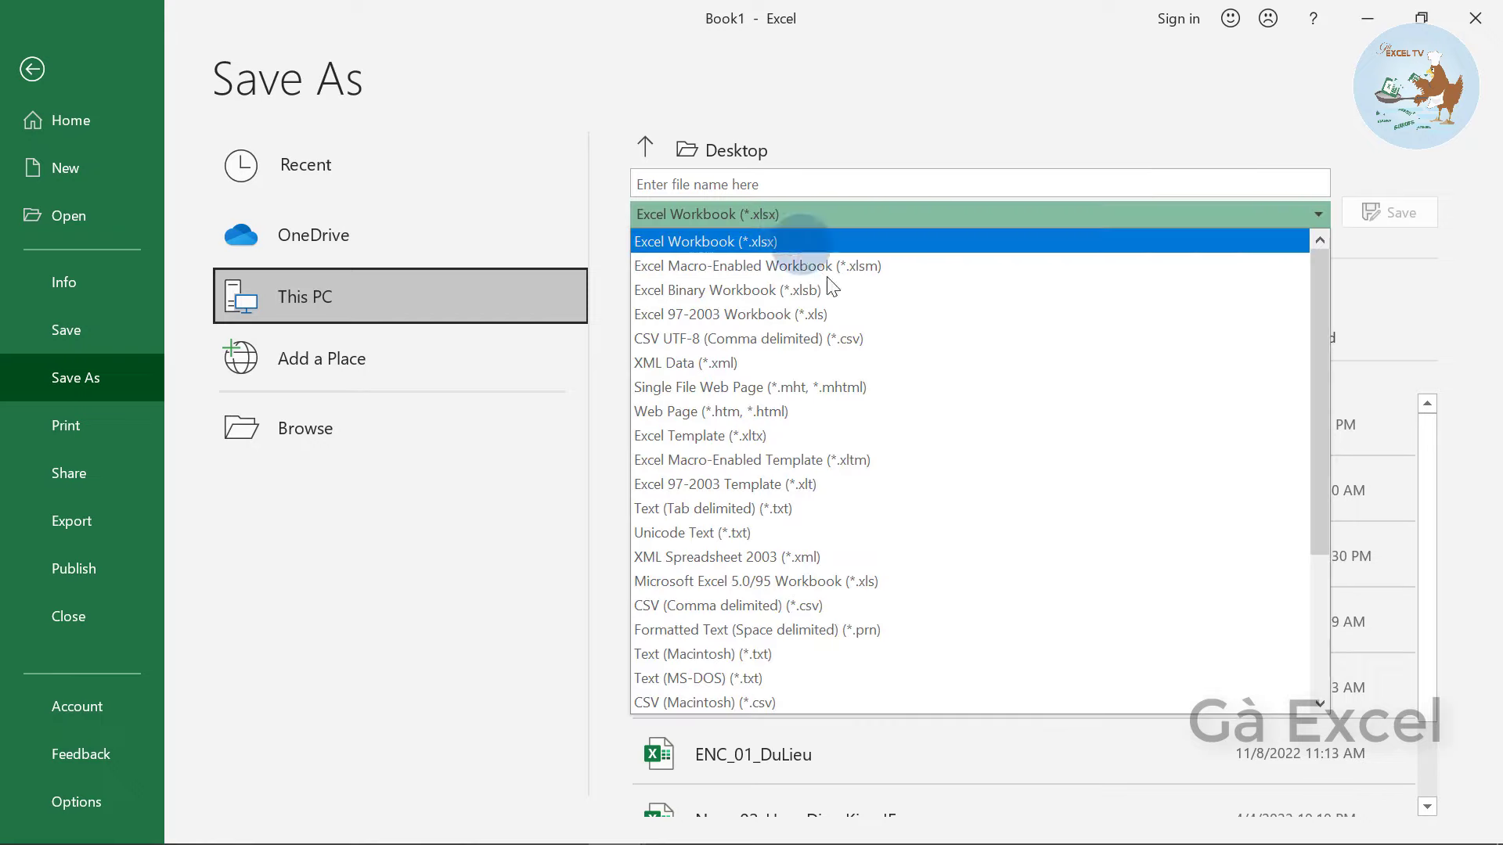
{"action": "left_click", "coordinate": [872, 268]}
{"action": "left_click", "coordinate": [868, 219]}
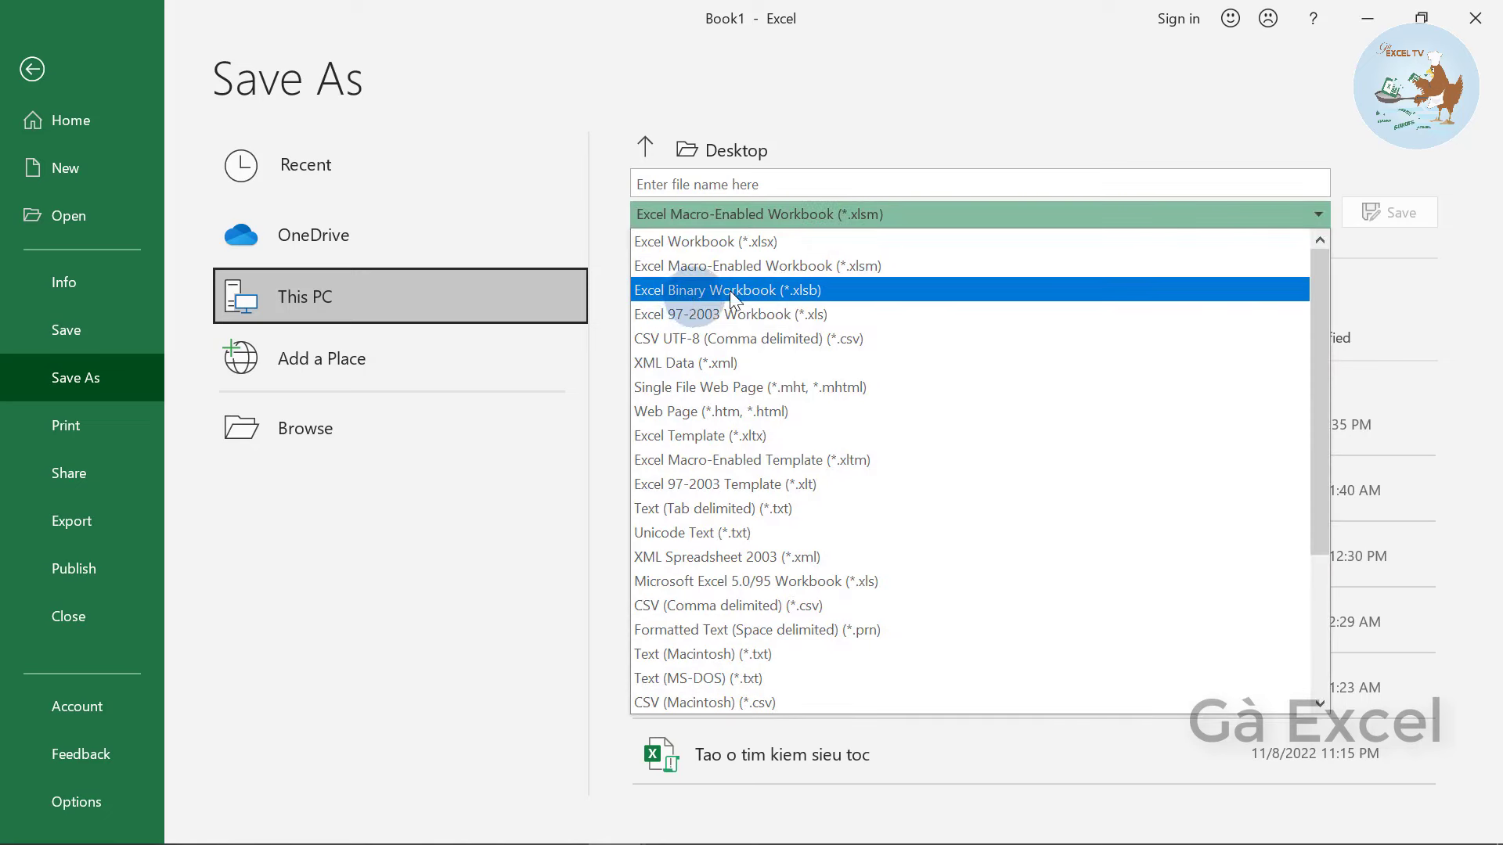
{"action": "left_click", "coordinate": [915, 264]}
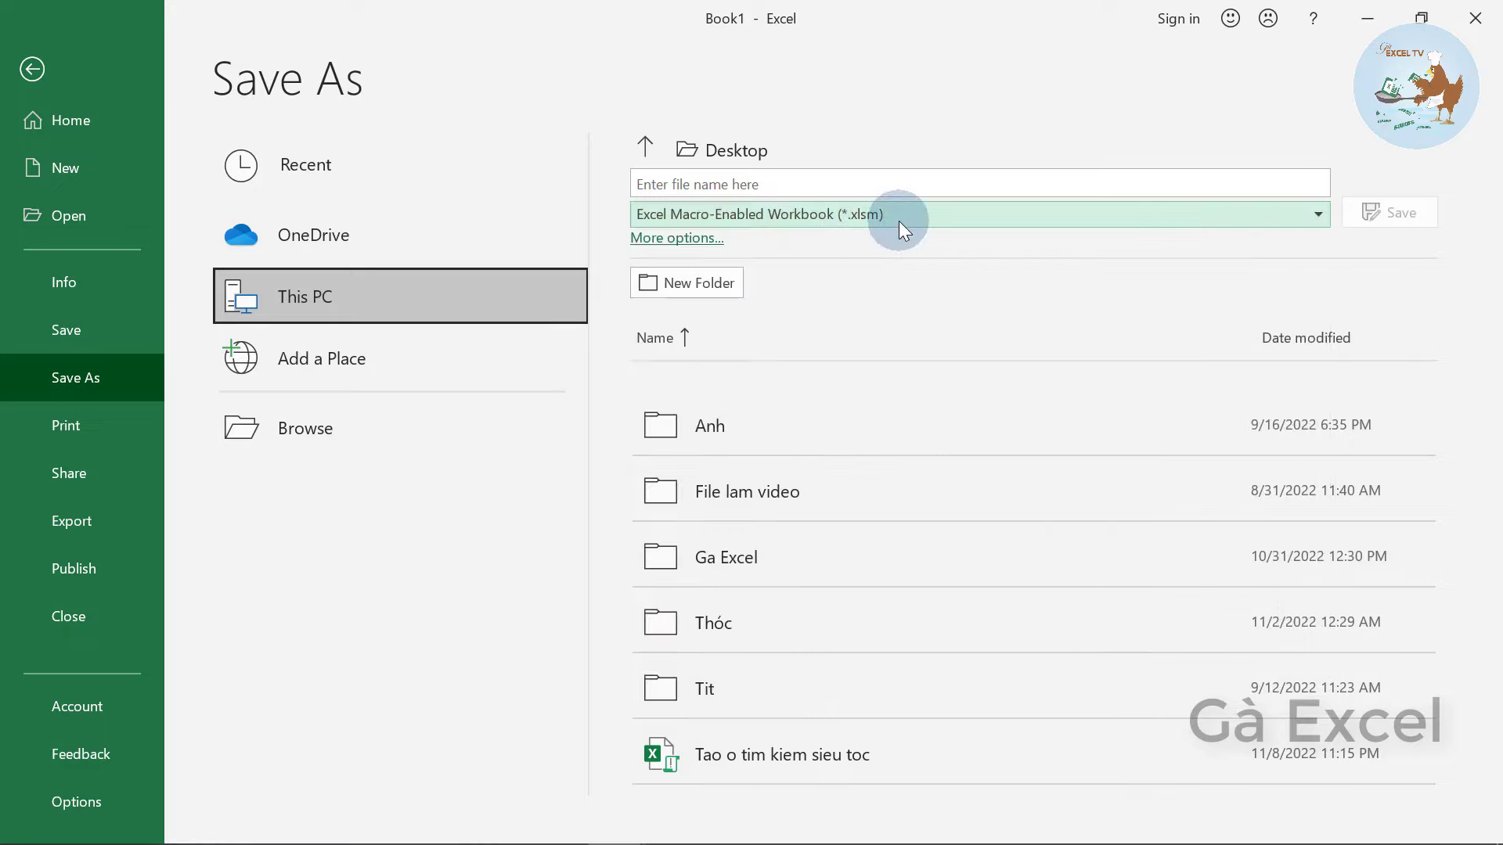
- Save it to the Desktop as 'bai 01_gioi thieu ve VBA trong Excel'
{"action": "left_click", "coordinate": [787, 191]}
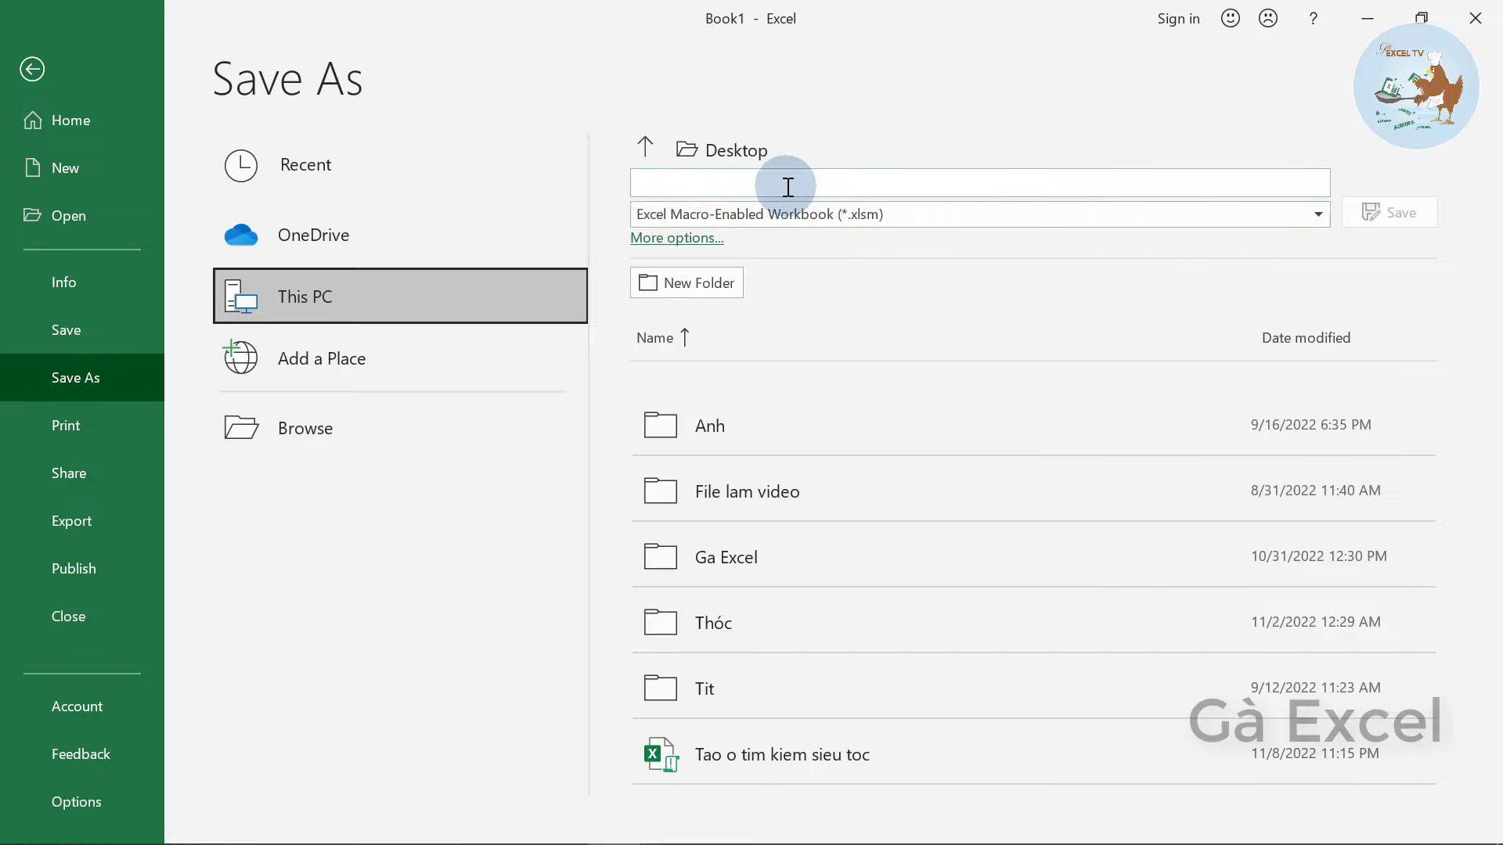
{"action": "type", "text": "bai 01"}
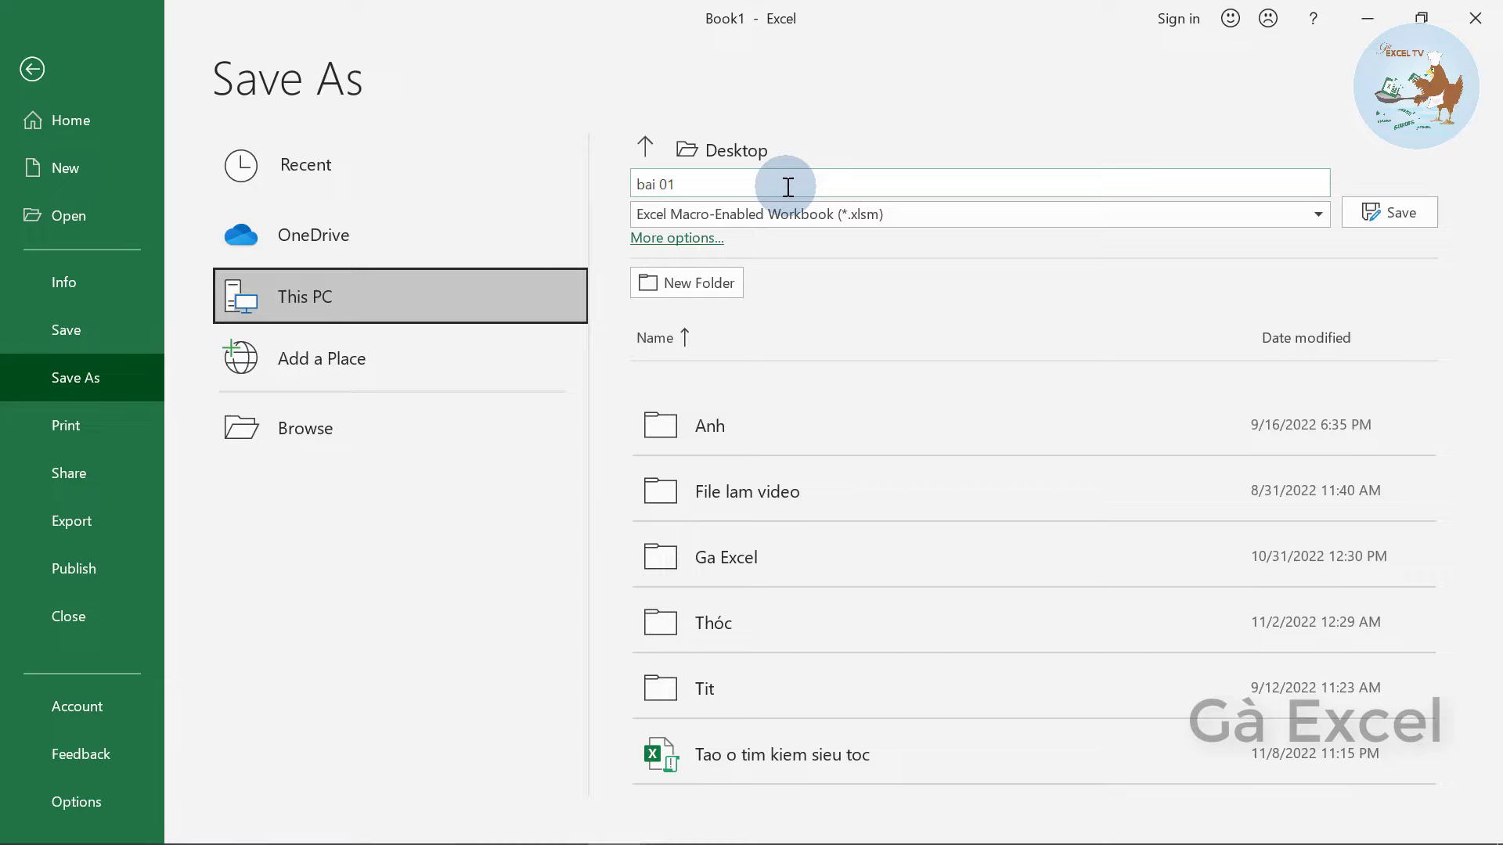
{"action": "type", "text": "_gioi"}
{"action": "type", "text": " th"}
{"action": "type", "text": "ieu ve "}
{"action": "type", "text": "VBA trong"}
{"action": "type", "text": " Exx"}
{"action": "type", "text": "el"}
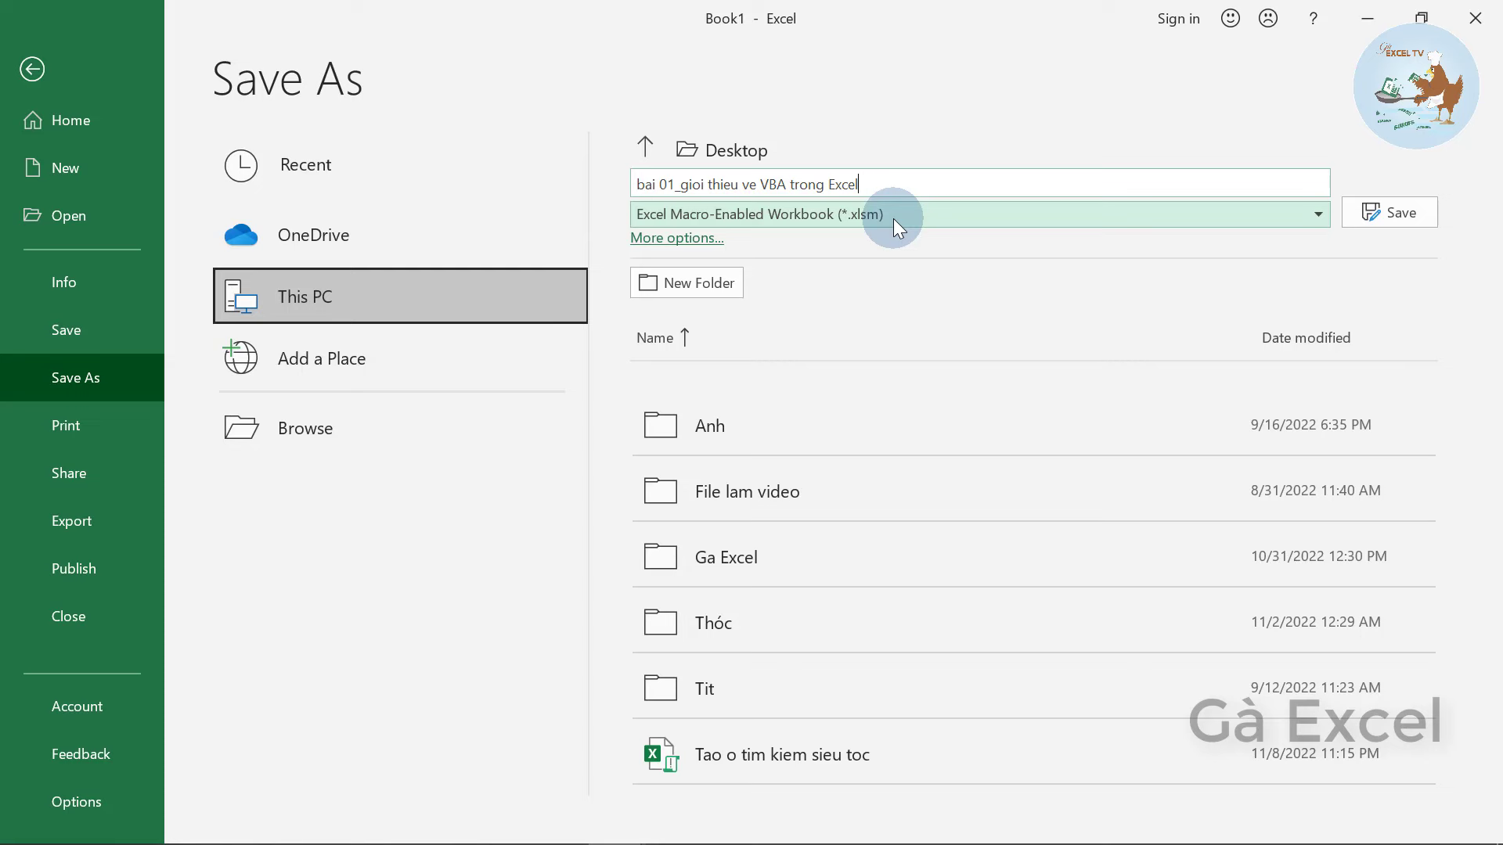
{"action": "left_click", "coordinate": [1393, 208]}
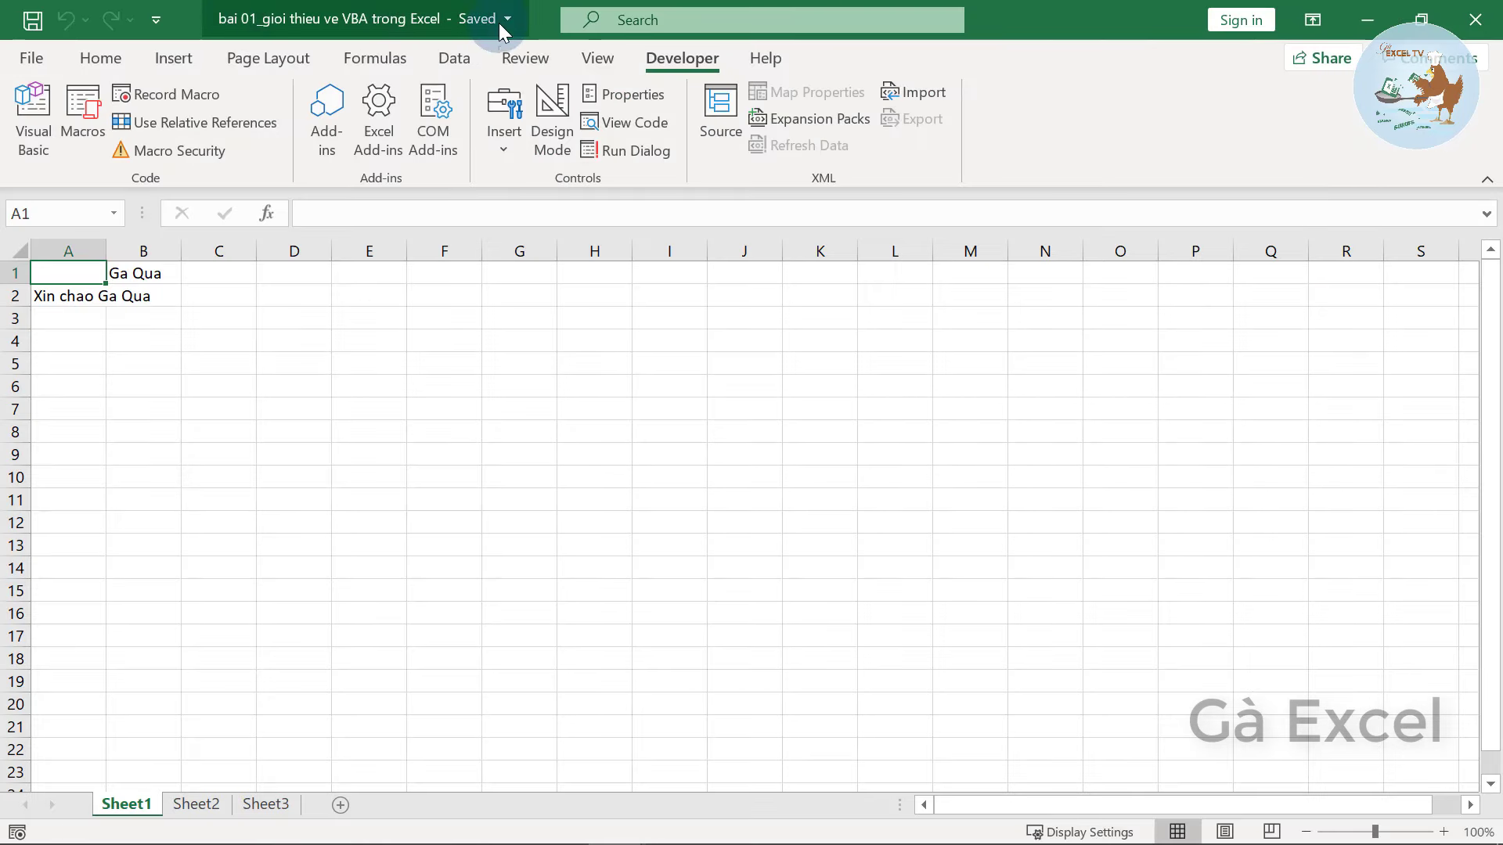
- Enter the heading 'Bài Tập Về Nhà' in C3
{"action": "left_click", "coordinate": [67, 296]}
{"action": "left_click", "coordinate": [219, 318]}
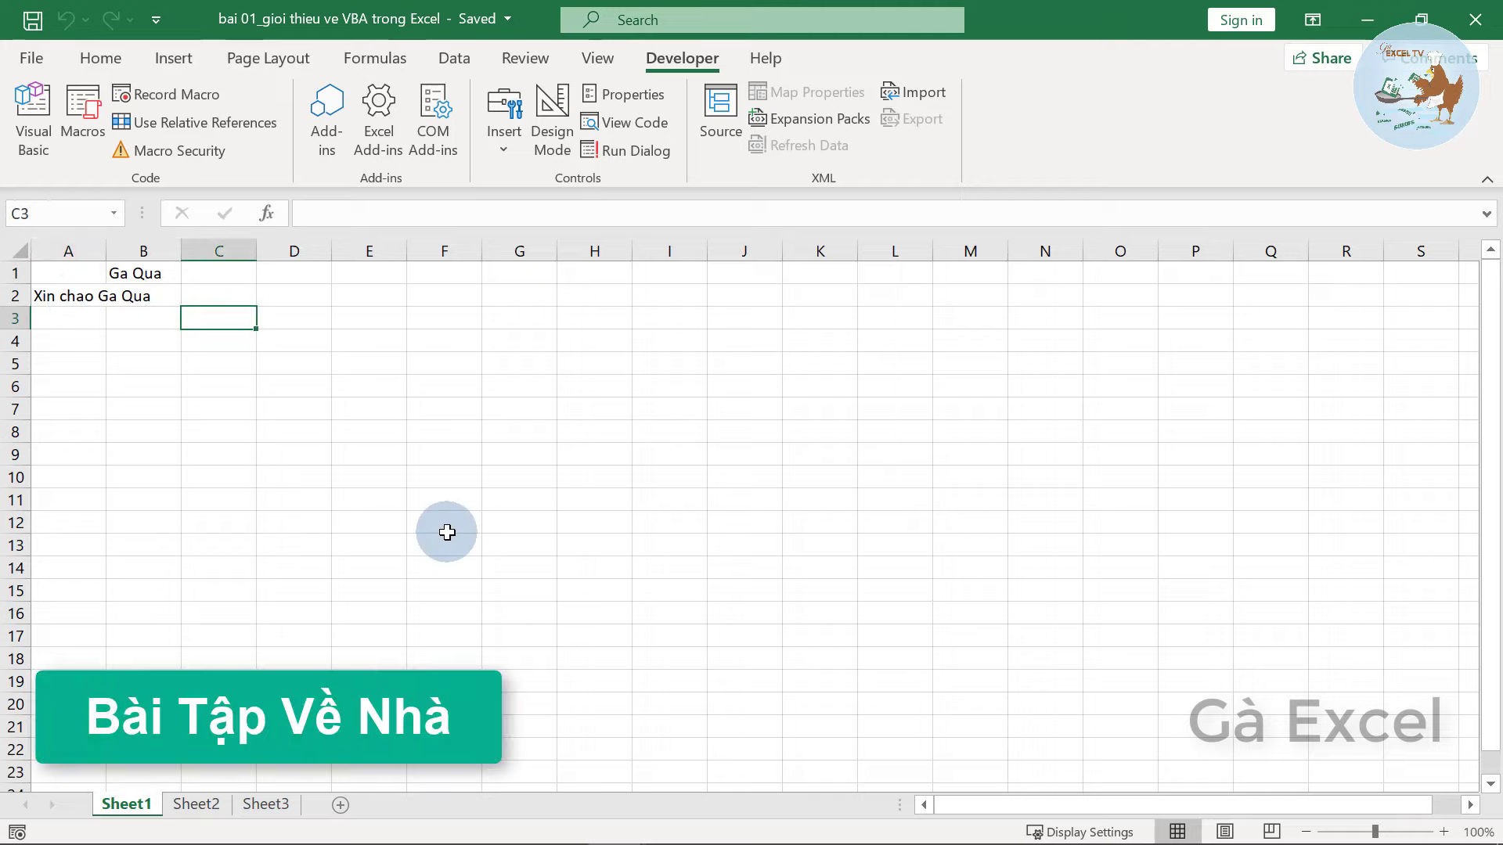
{"action": "type", "text": "Baif"}
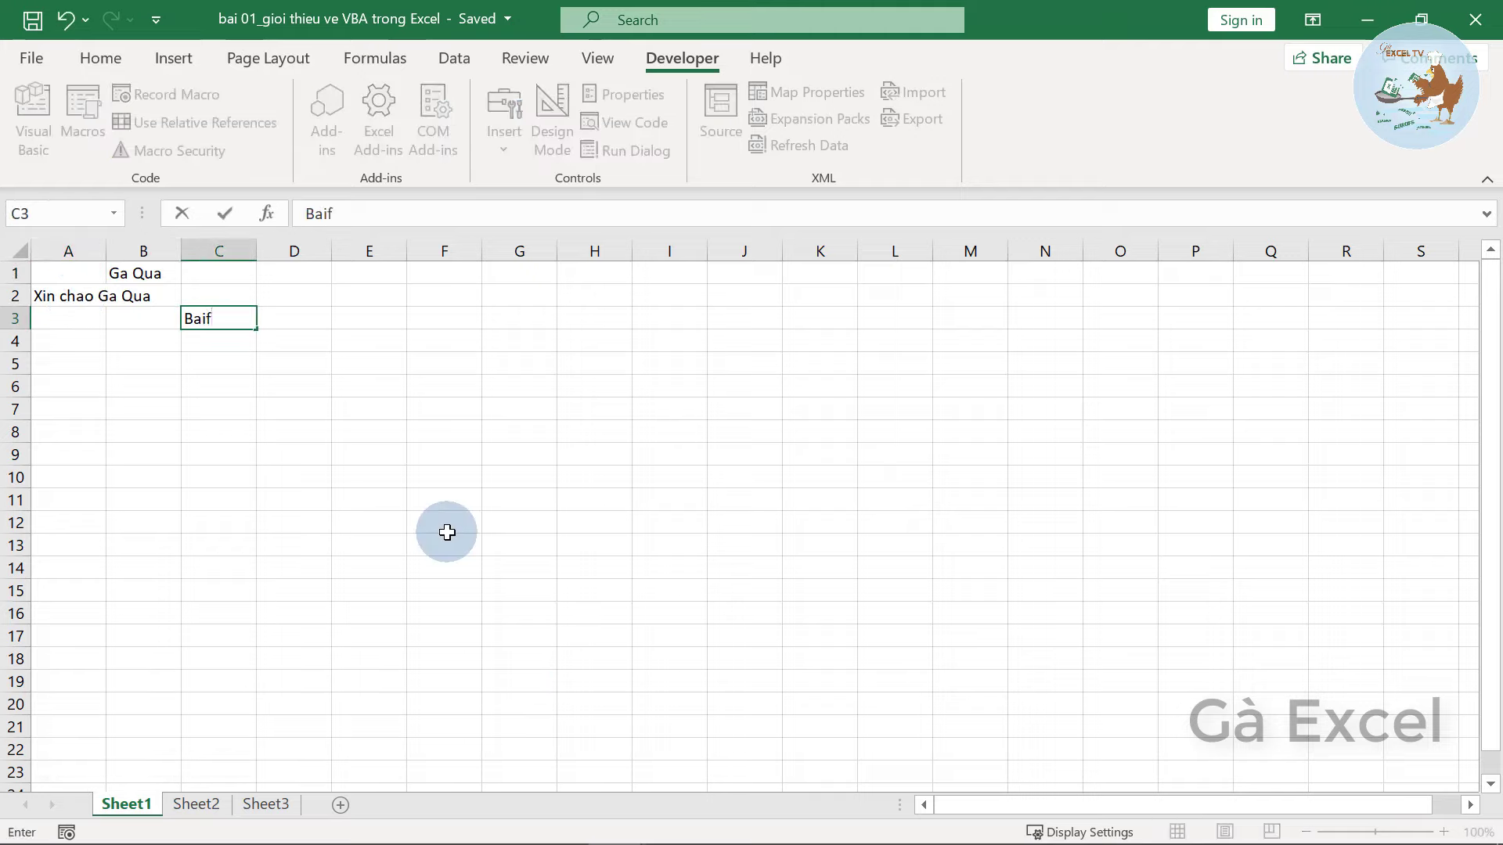
{"action": "key", "text": "BackSpace"}
{"action": "key", "text": "BackSpace"}
{"action": "type", "text": "ài Tập"}
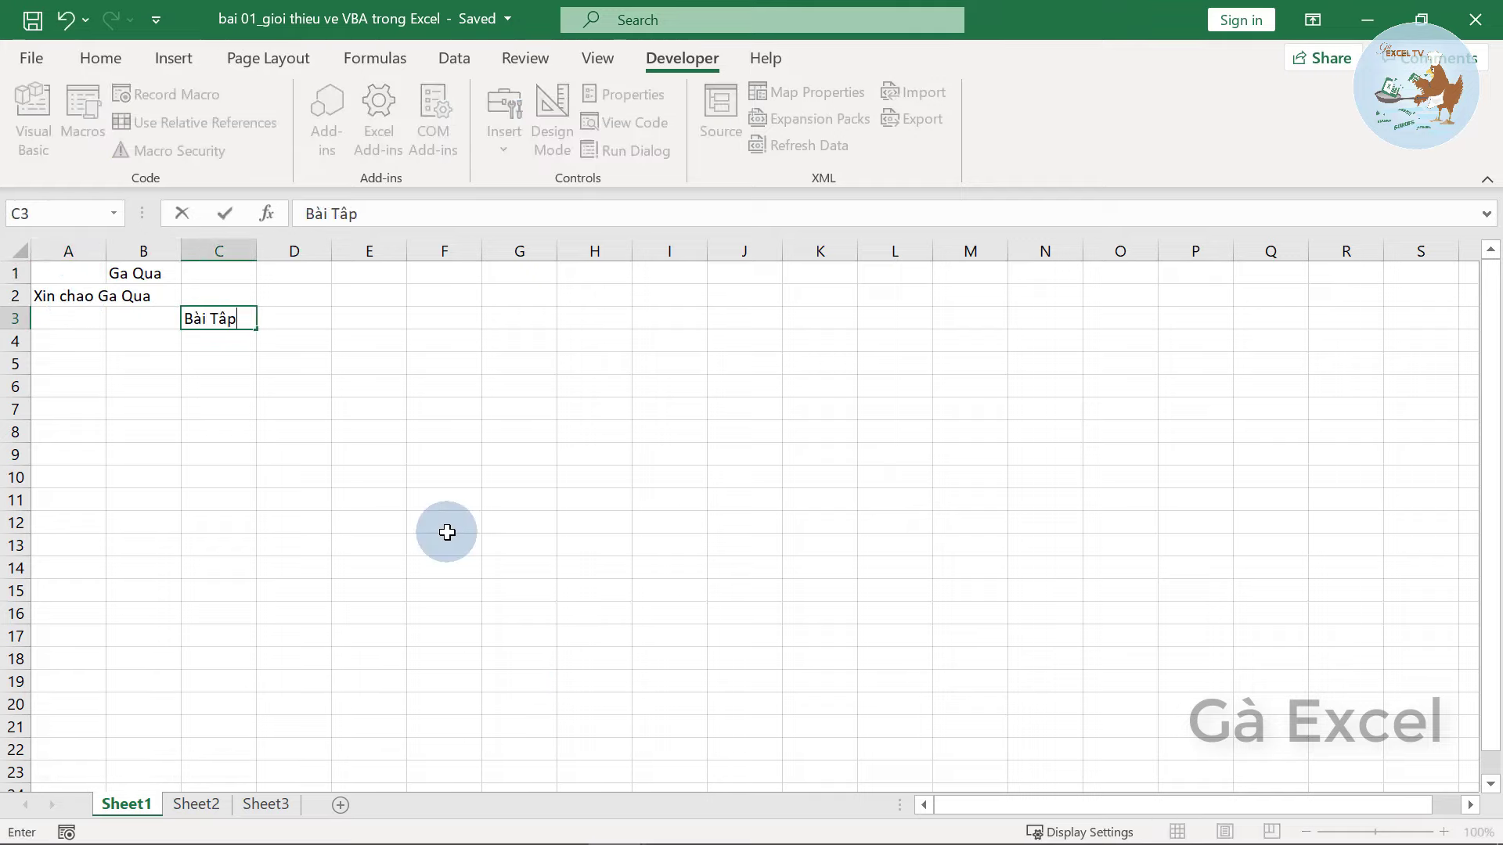
{"action": "type", "text": " Về Nhà"}
{"action": "key", "text": "Return"}
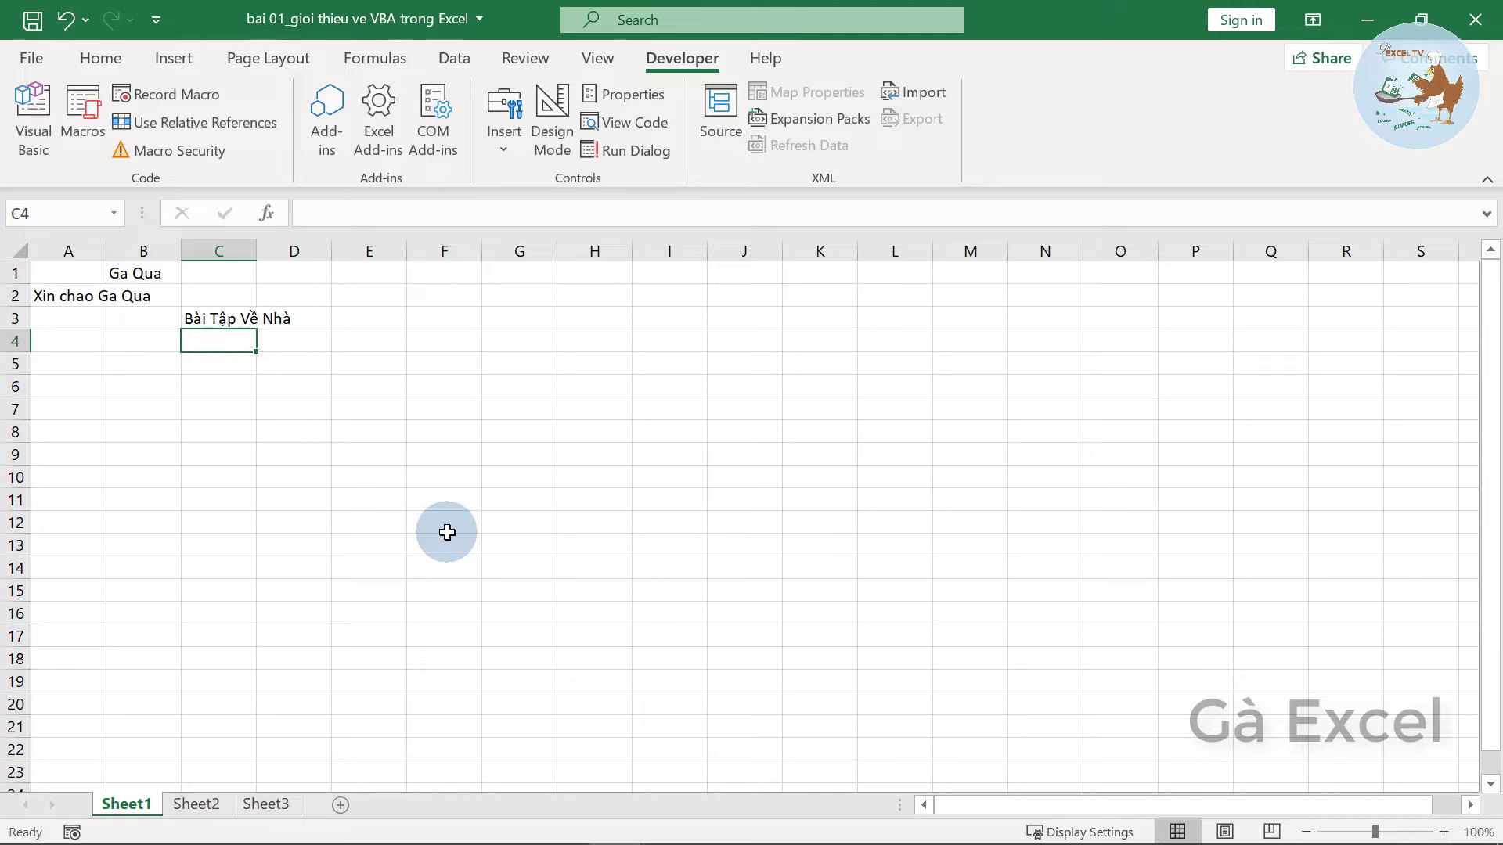
- Type the first task in D4: use InputBox to enter two numbers a and b
{"action": "key", "text": "Right"}
{"action": "type", "text": "S"}
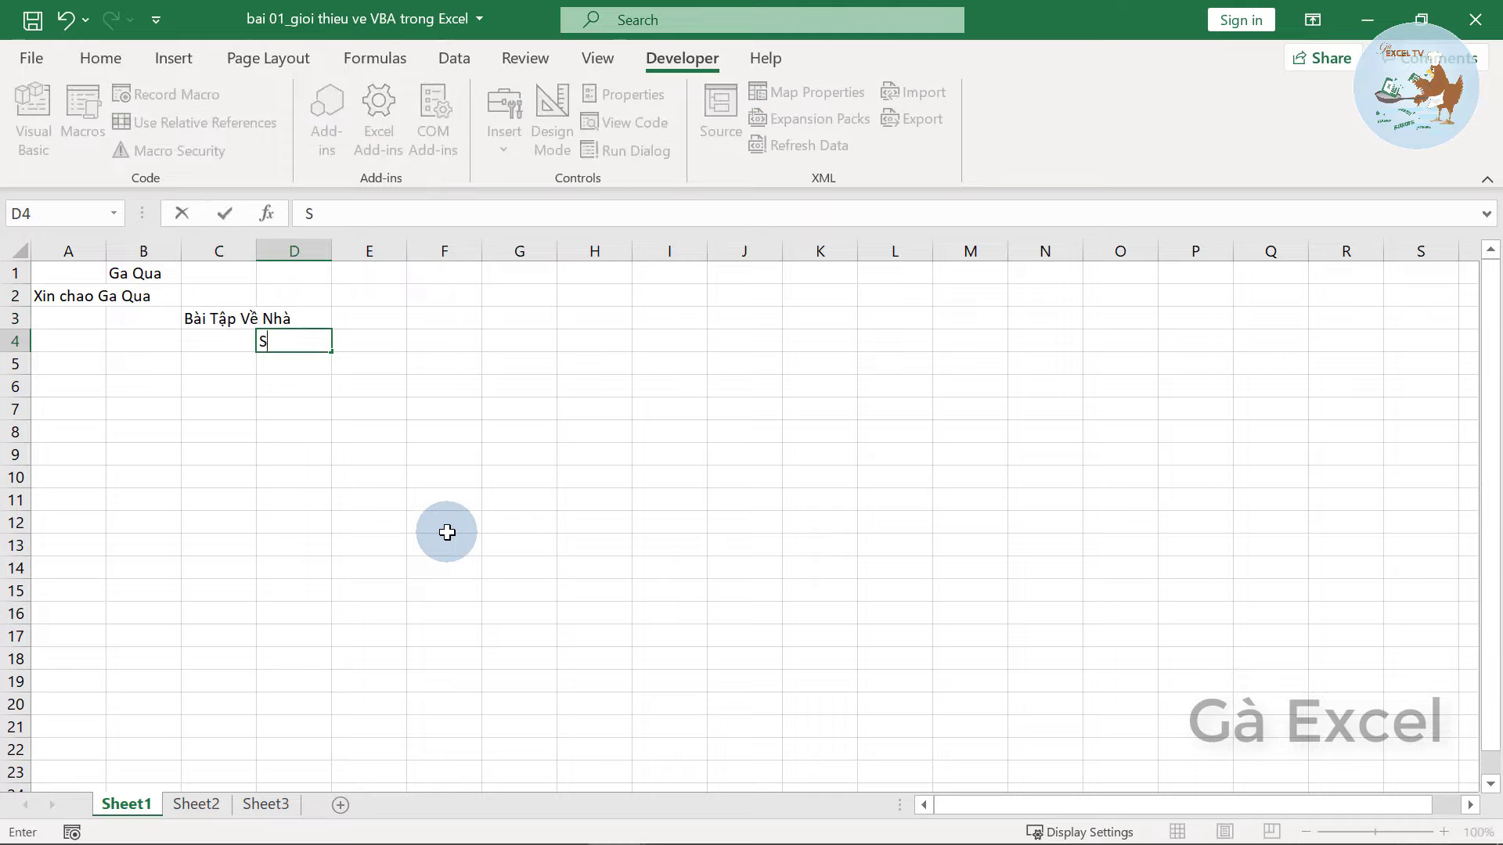
{"action": "type", "text": "ử dụng"}
{"action": "type", "text": " câulênh"}
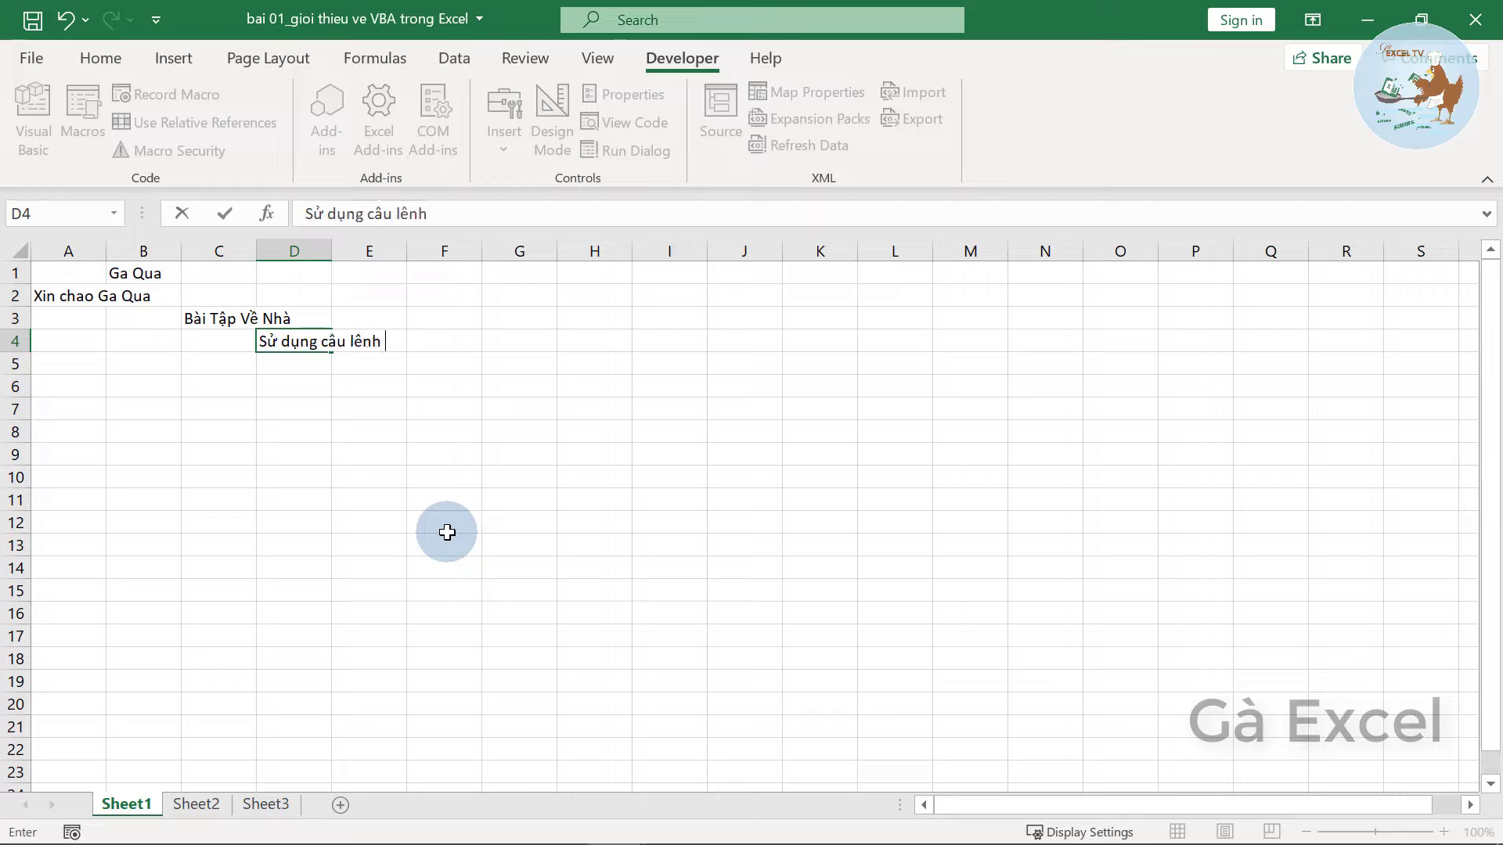
{"action": "type", "text": " Input"}
{"action": "type", "text": "Box"}
{"action": "type", "text": " để nhâp"}
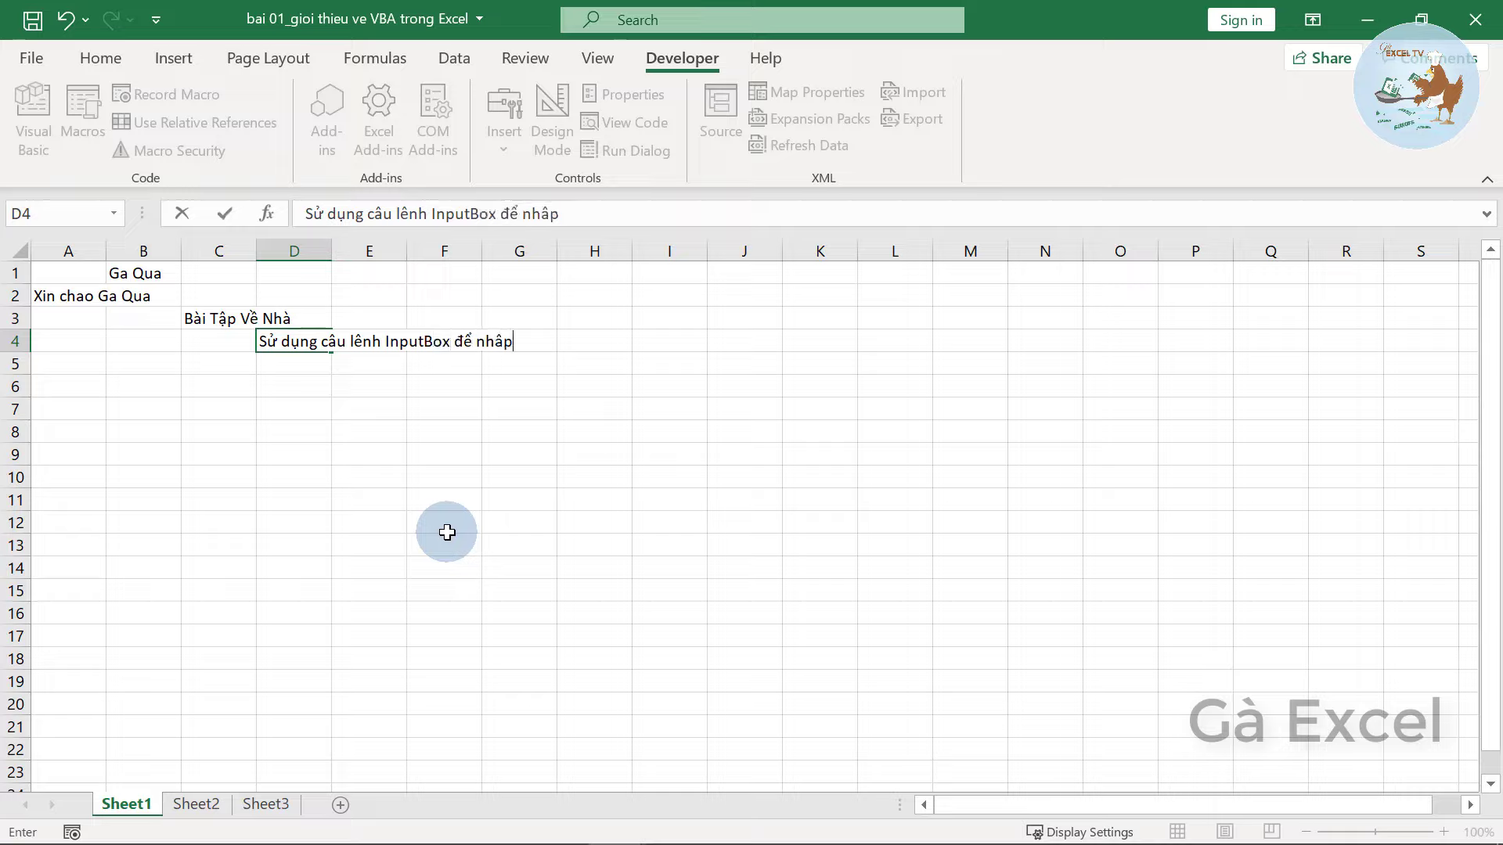
{"action": "type", "text": " vào 2 s"}
{"action": "type", "text": "ố ("}
{"action": "type", "text": "a và"}
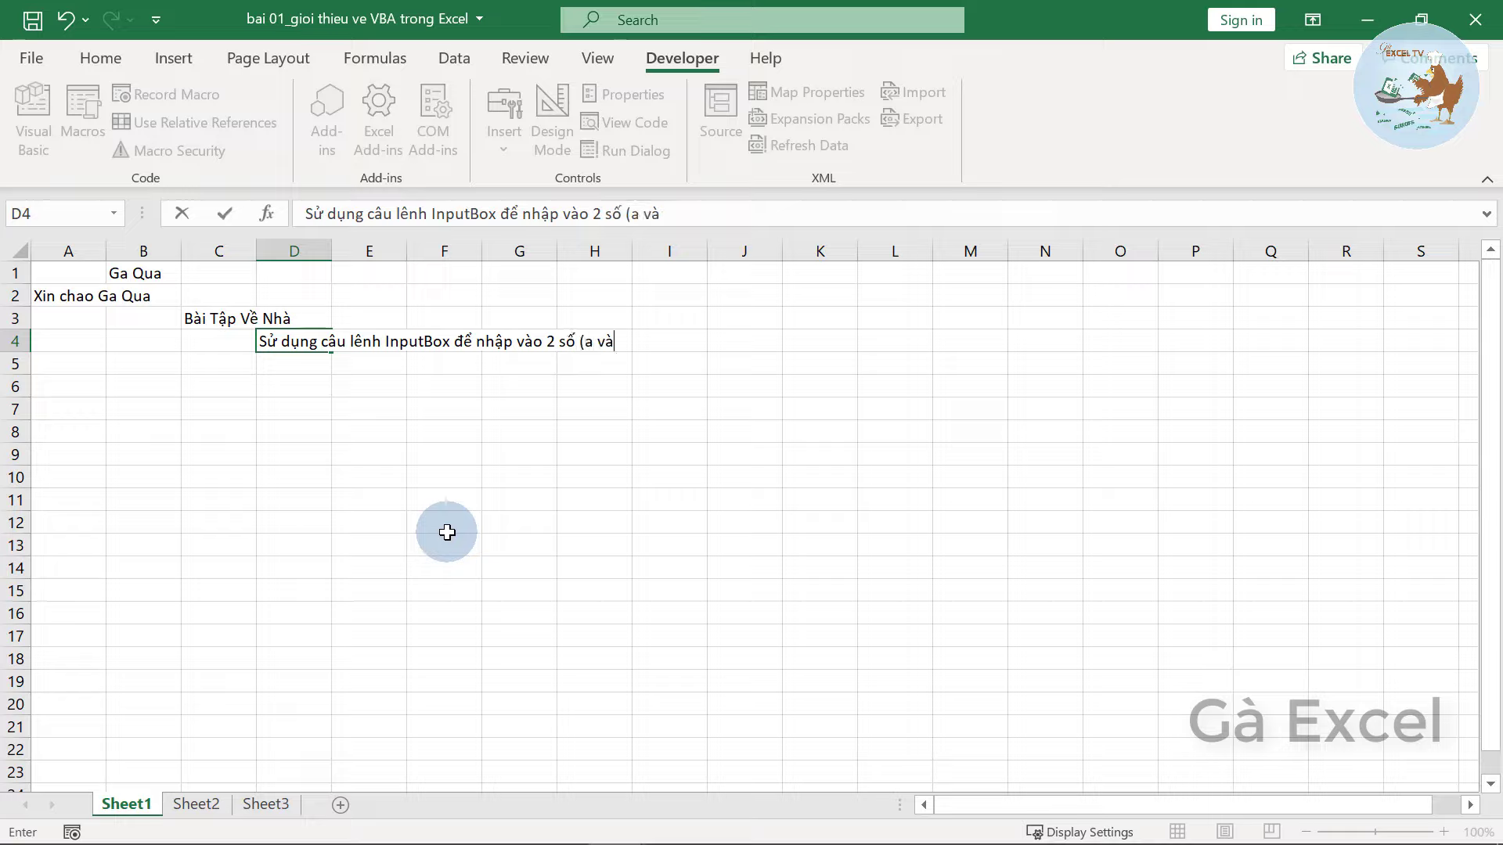
{"action": "key", "text": "BackSpace"}
{"action": "key", "text": "BackSpace"}
{"action": "key", "text": "BackSpace"}
{"action": "key", "text": "BackSpace"}
{"action": "type", "text": "gua"}
{"action": "key", "text": "BackSpace"}
{"action": "key", "text": "BackSpace"}
{"action": "type", "text": "iả sử "}
{"action": "type", "text": "là so"}
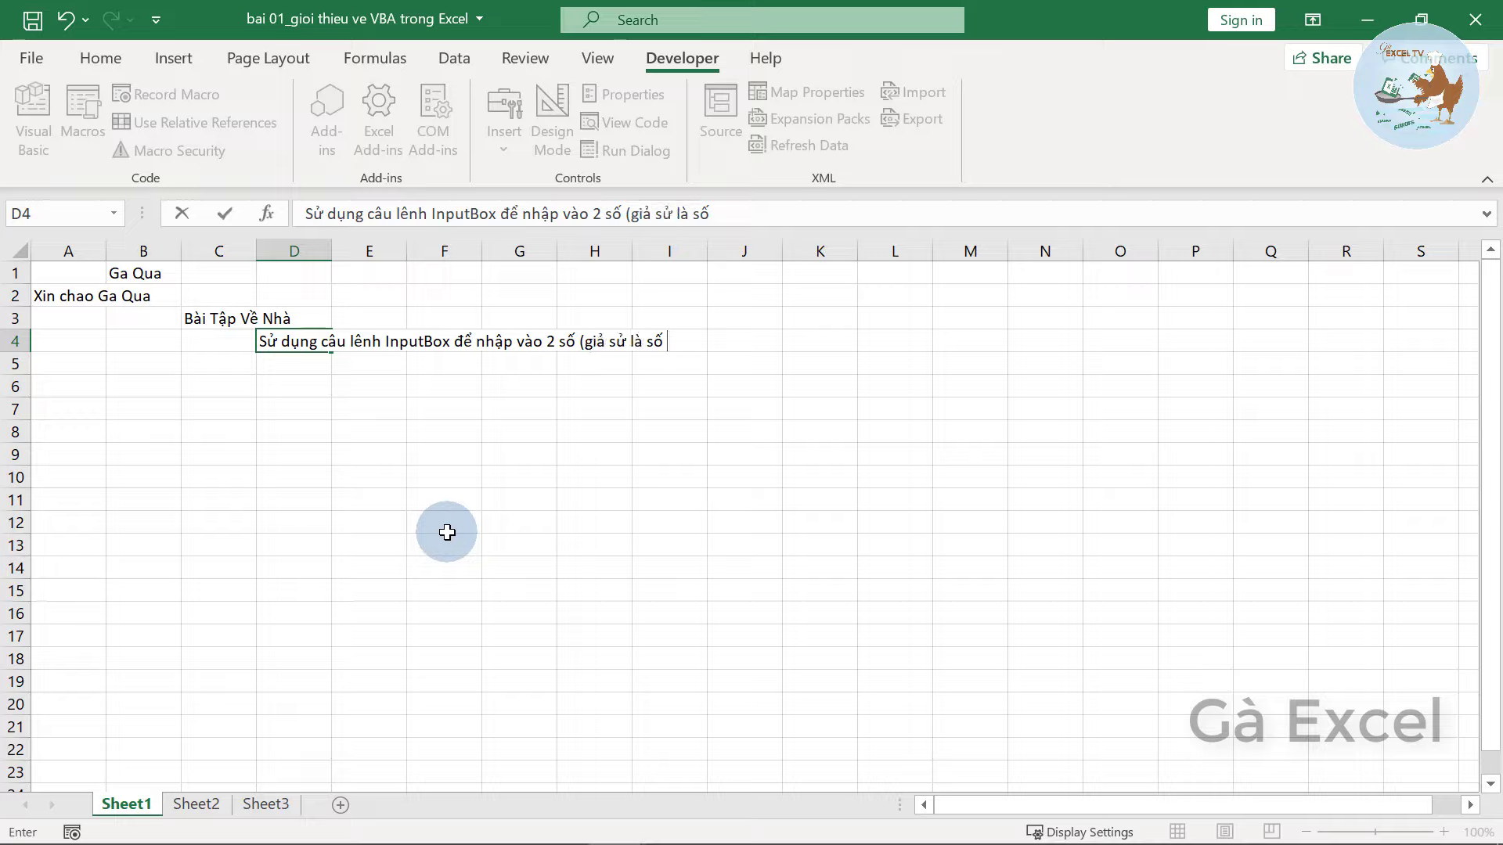
{"action": "type", "text": " a và b"}
{"action": "type", "text": ")"}
{"action": "key", "text": "Return"}
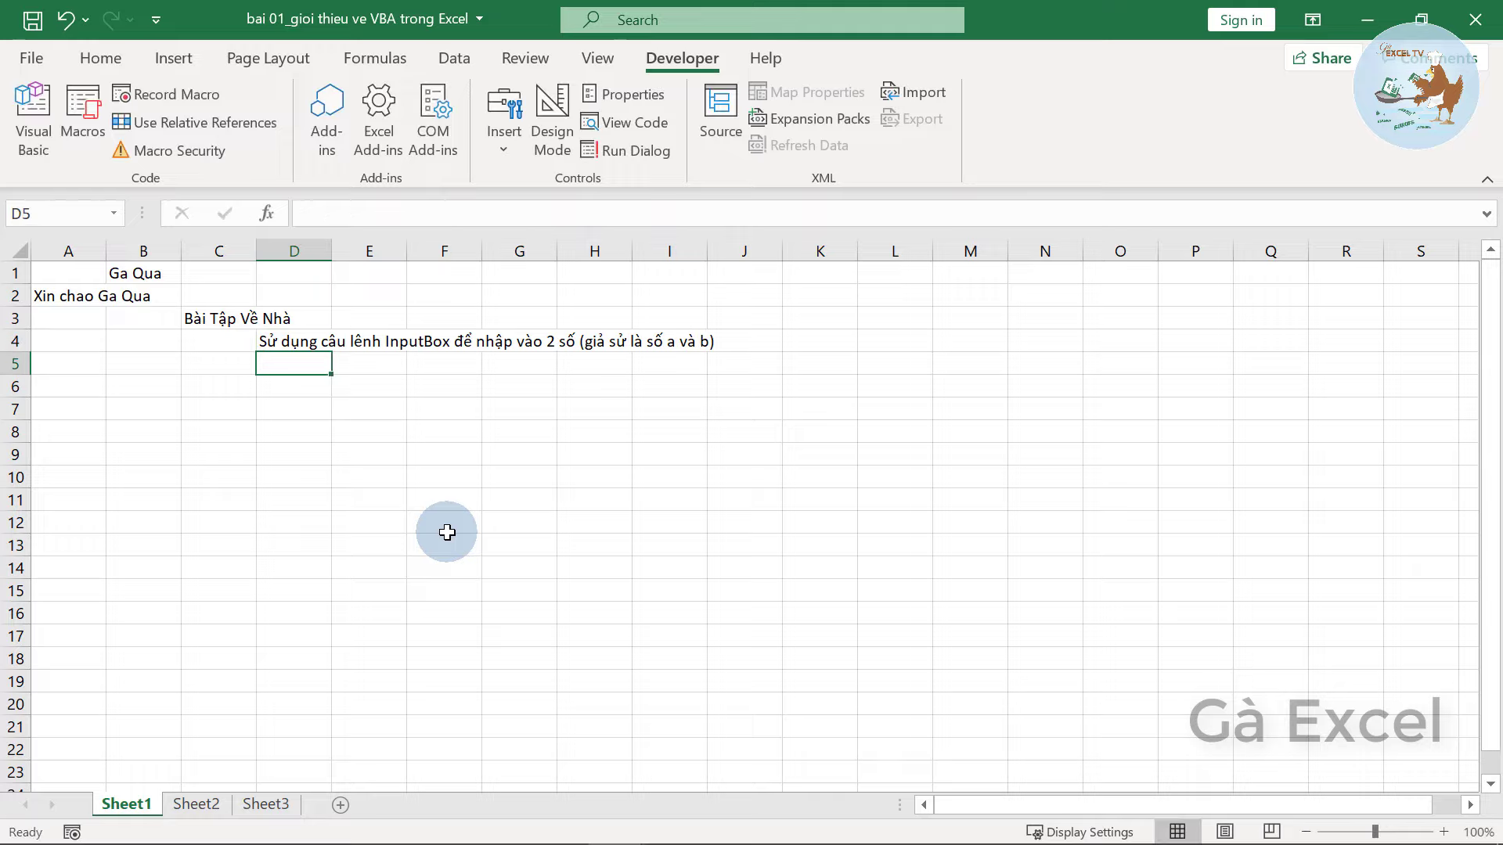
- Type the D5 task: show the first value in row 3, column 1
{"action": "type", "text": "Hi"}
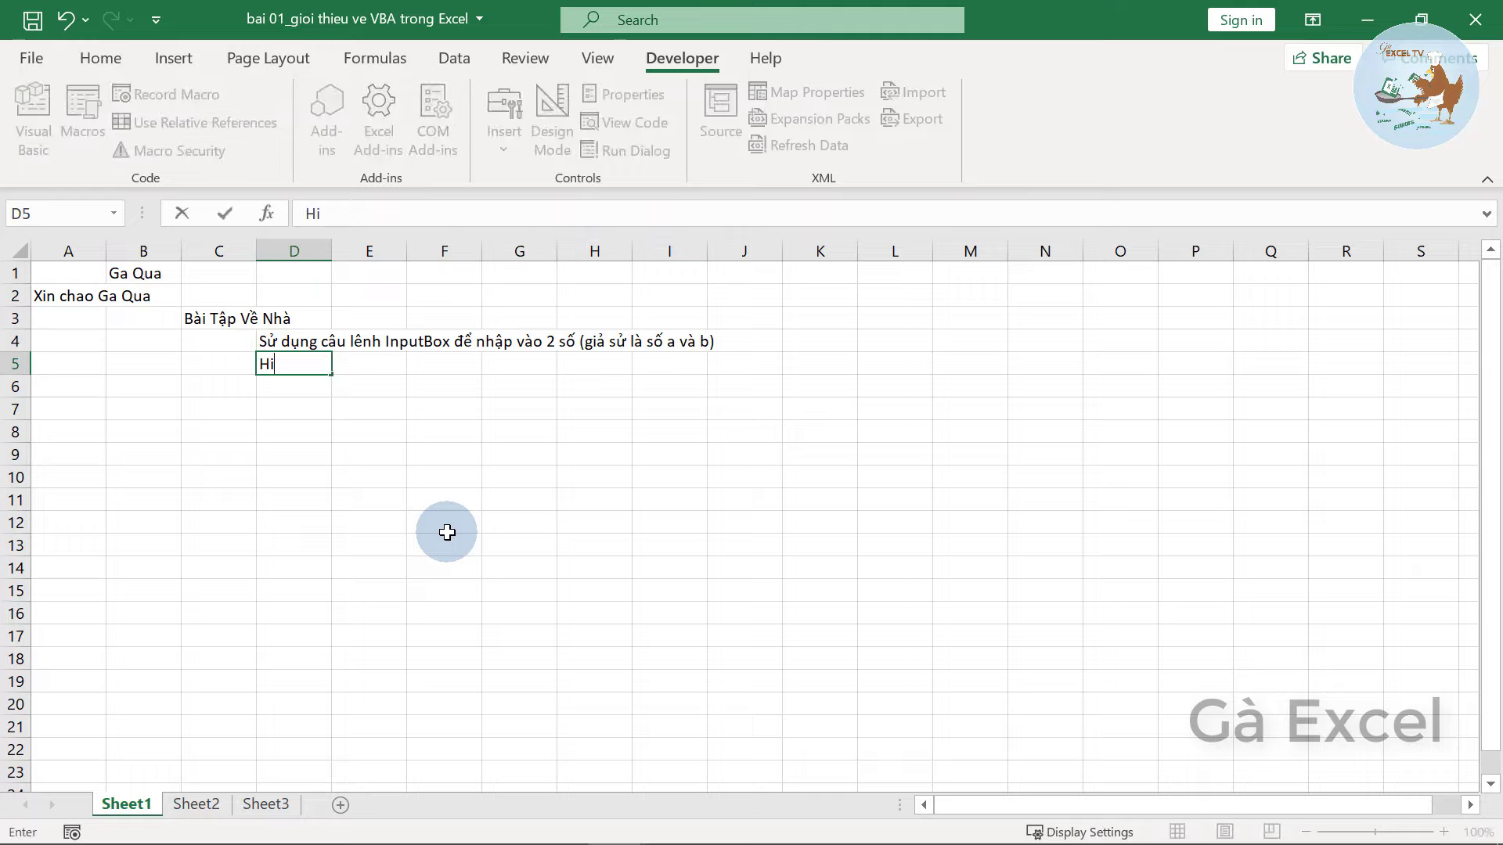
{"action": "type", "text": "ển thị bên"}
{"action": "type", "text": " thị "}
{"action": "type", "text": "biê"}
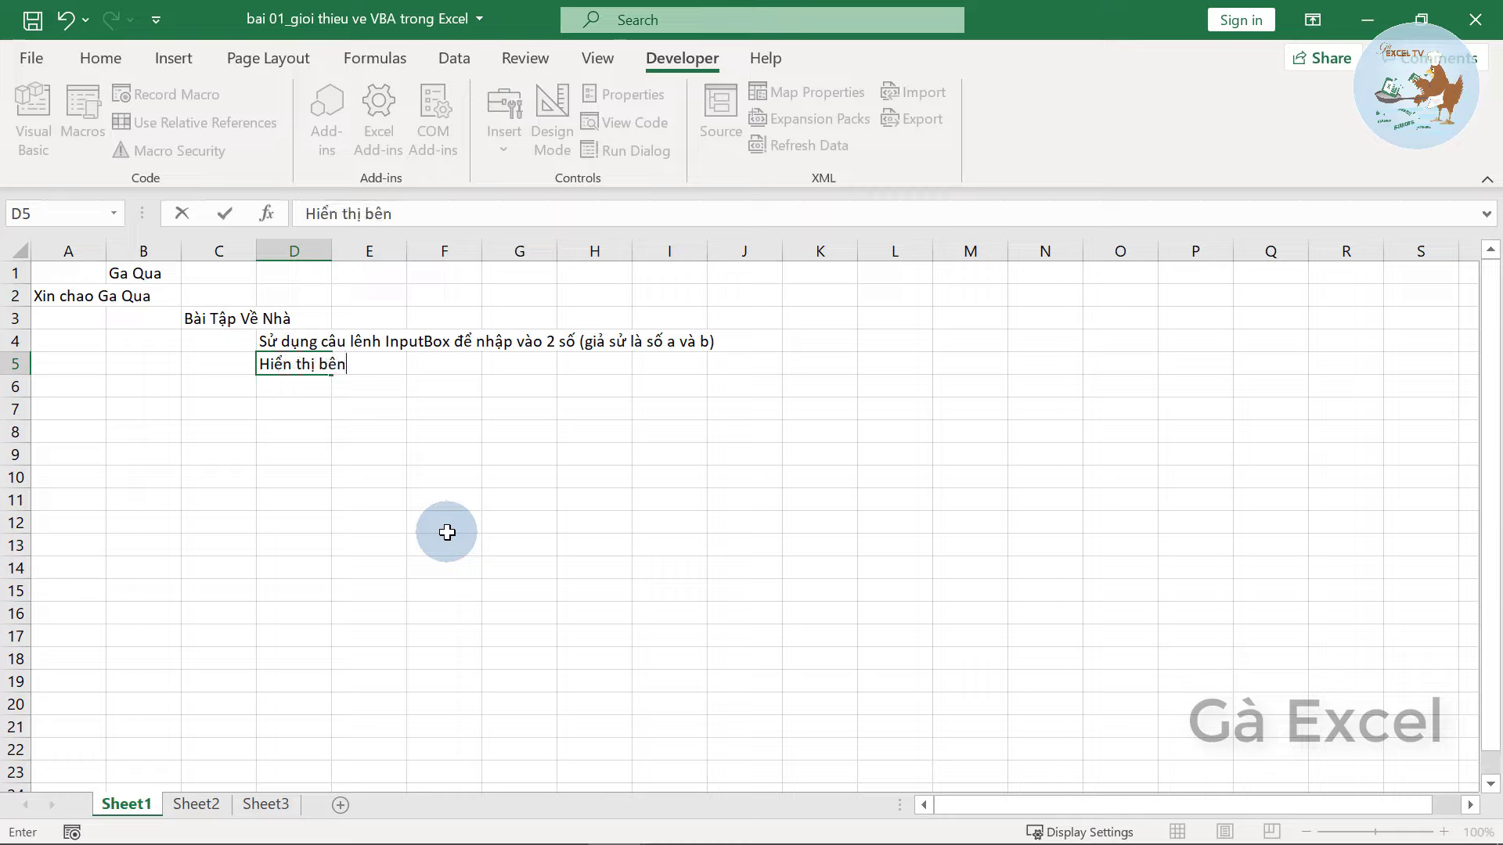
{"action": "key", "text": "BackSpace"}
{"action": "key", "text": "BackSpace"}
{"action": "key", "text": "BackSpace"}
{"action": "type", "text": "gia"}
{"action": "type", "text": "trị thư"}
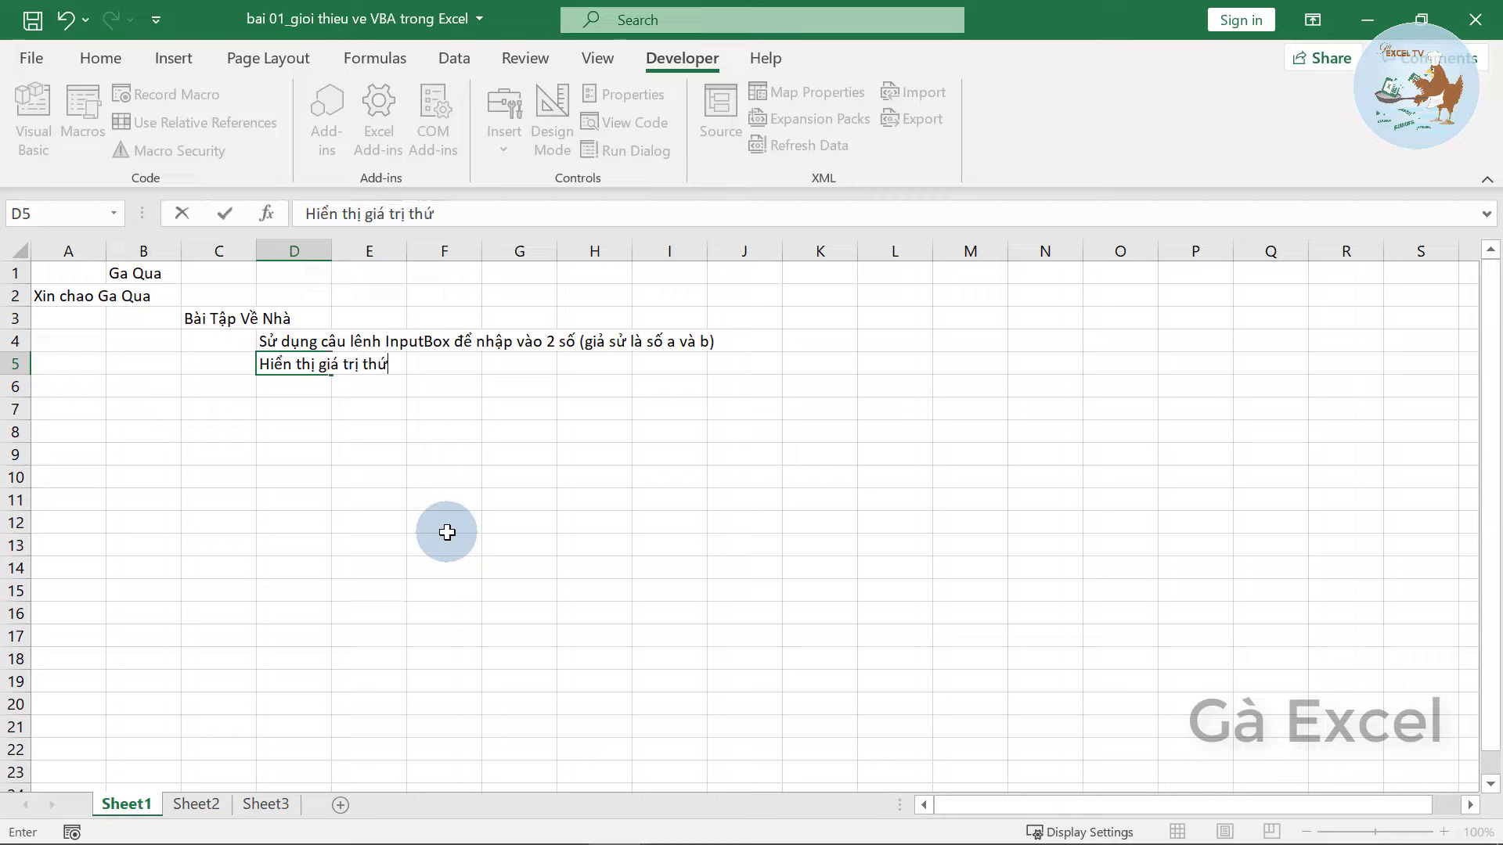
{"action": "type", "text": " nhất ra"}
{"action": "type", "text": " ô"}
{"action": "type", "text": "hàng"}
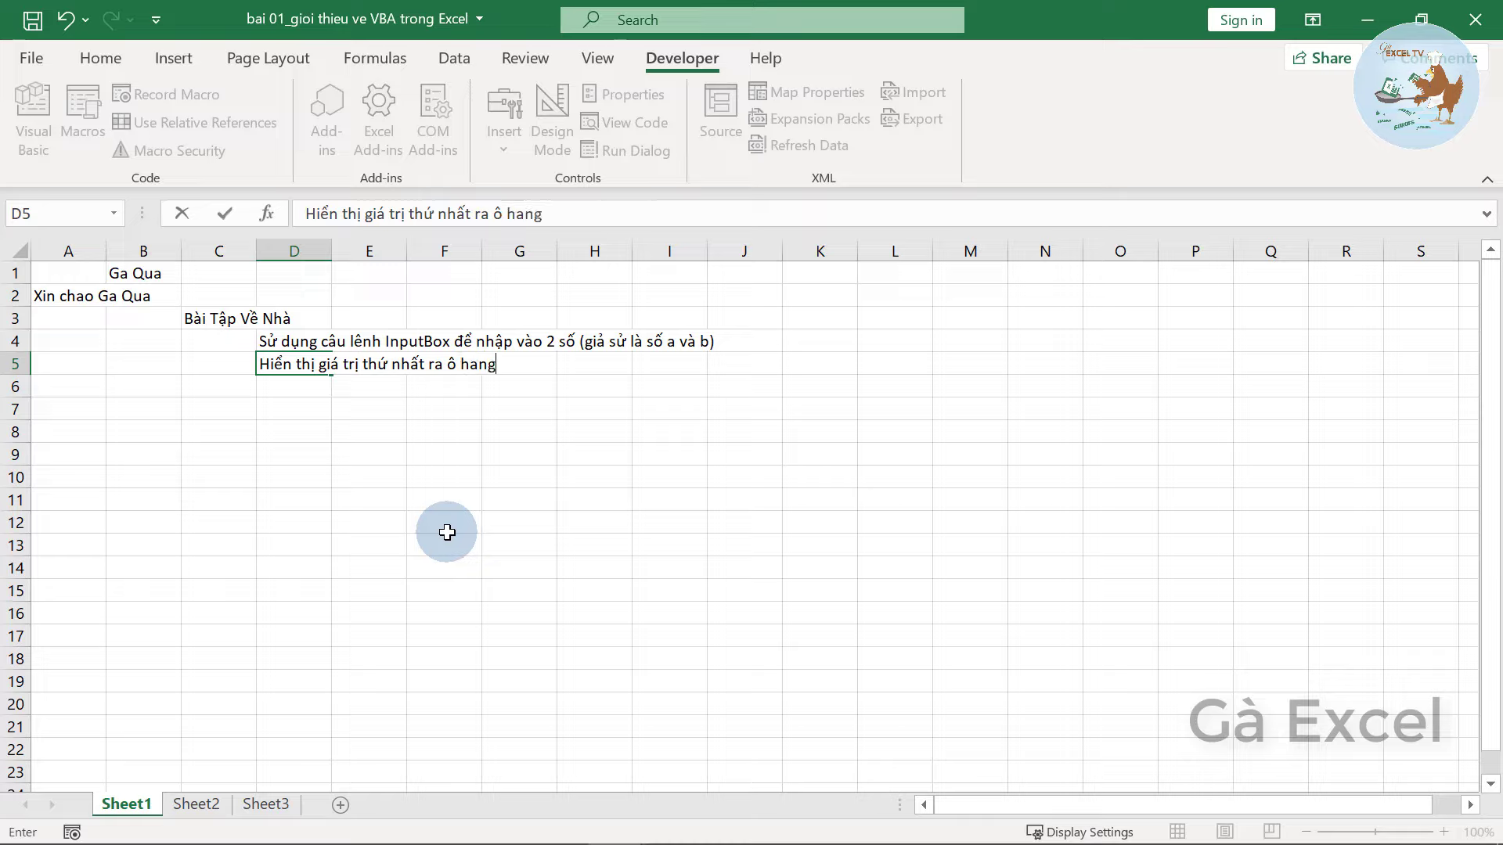
{"action": "type", "text": " 3cột 1"}
{"action": "key", "text": "Return"}
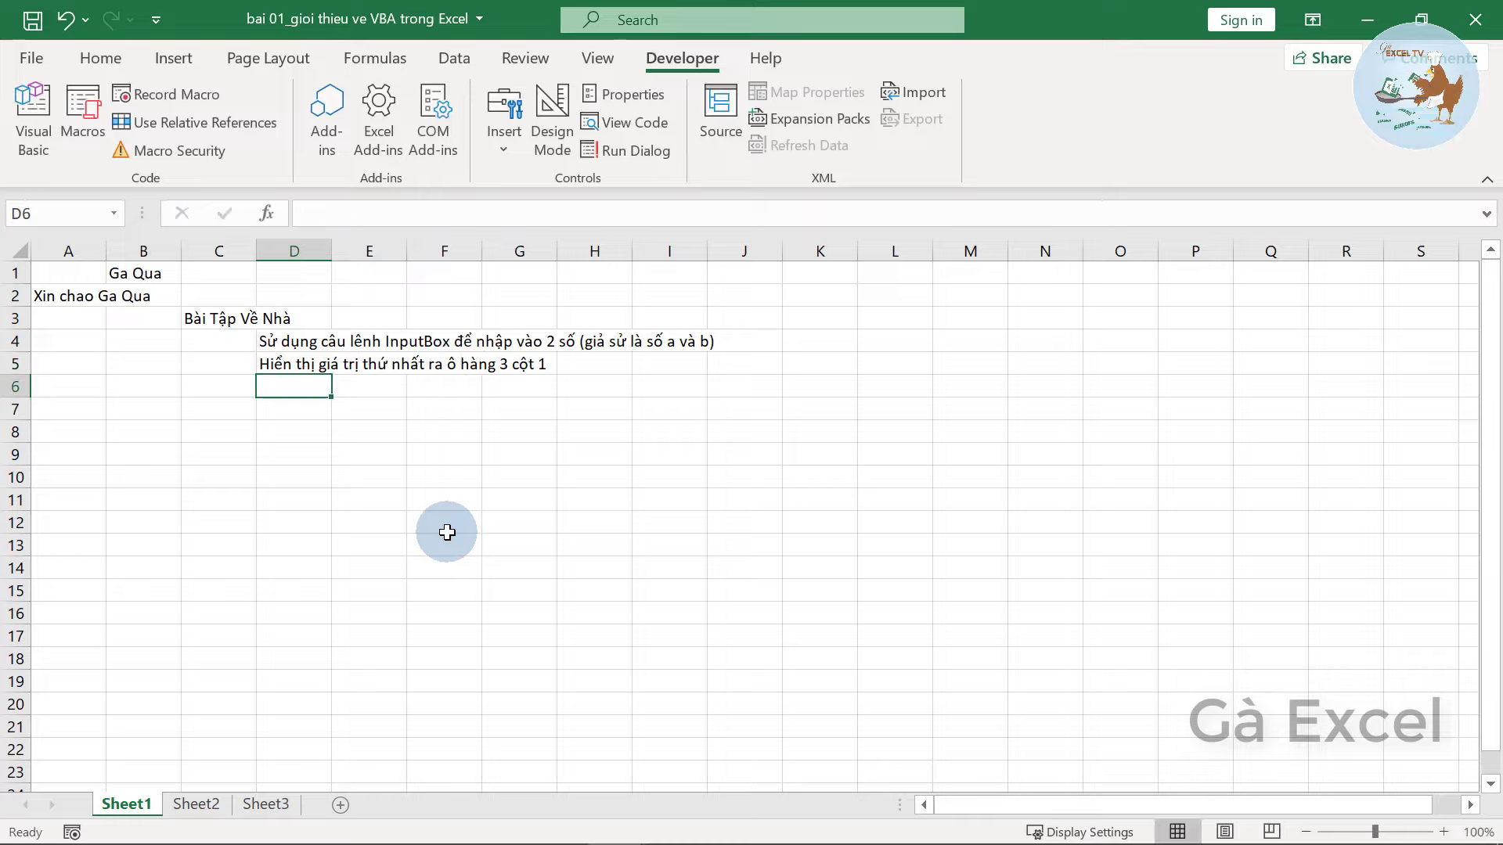
- Type the D6 task 'hiển thị giá trị thứ hai ra ô hàng 4 cột 1' and begin D7
{"action": "type", "text": "hiển "}
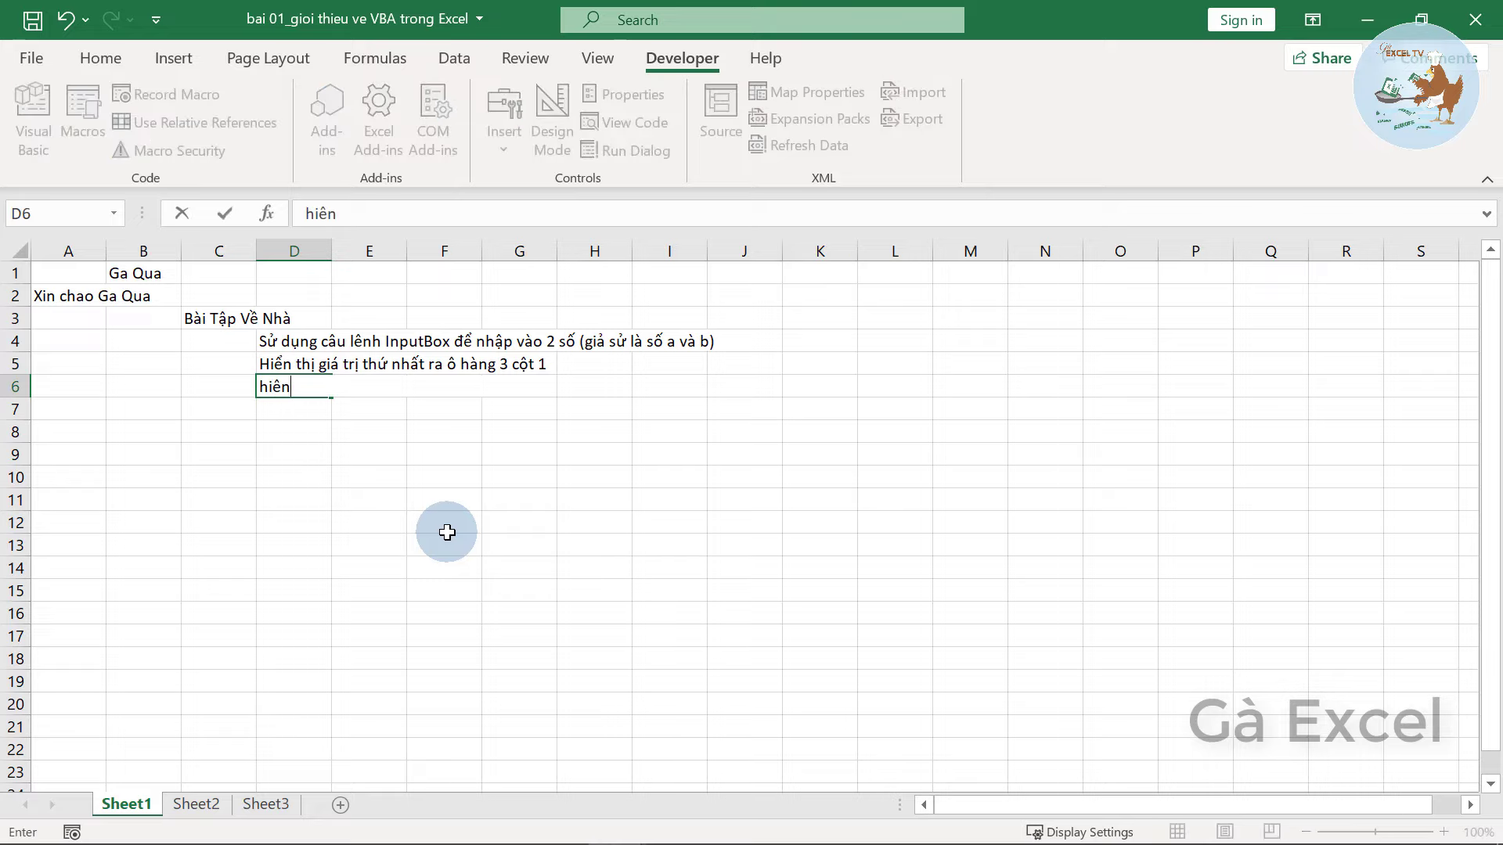
{"action": "type", "text": "thị gi"}
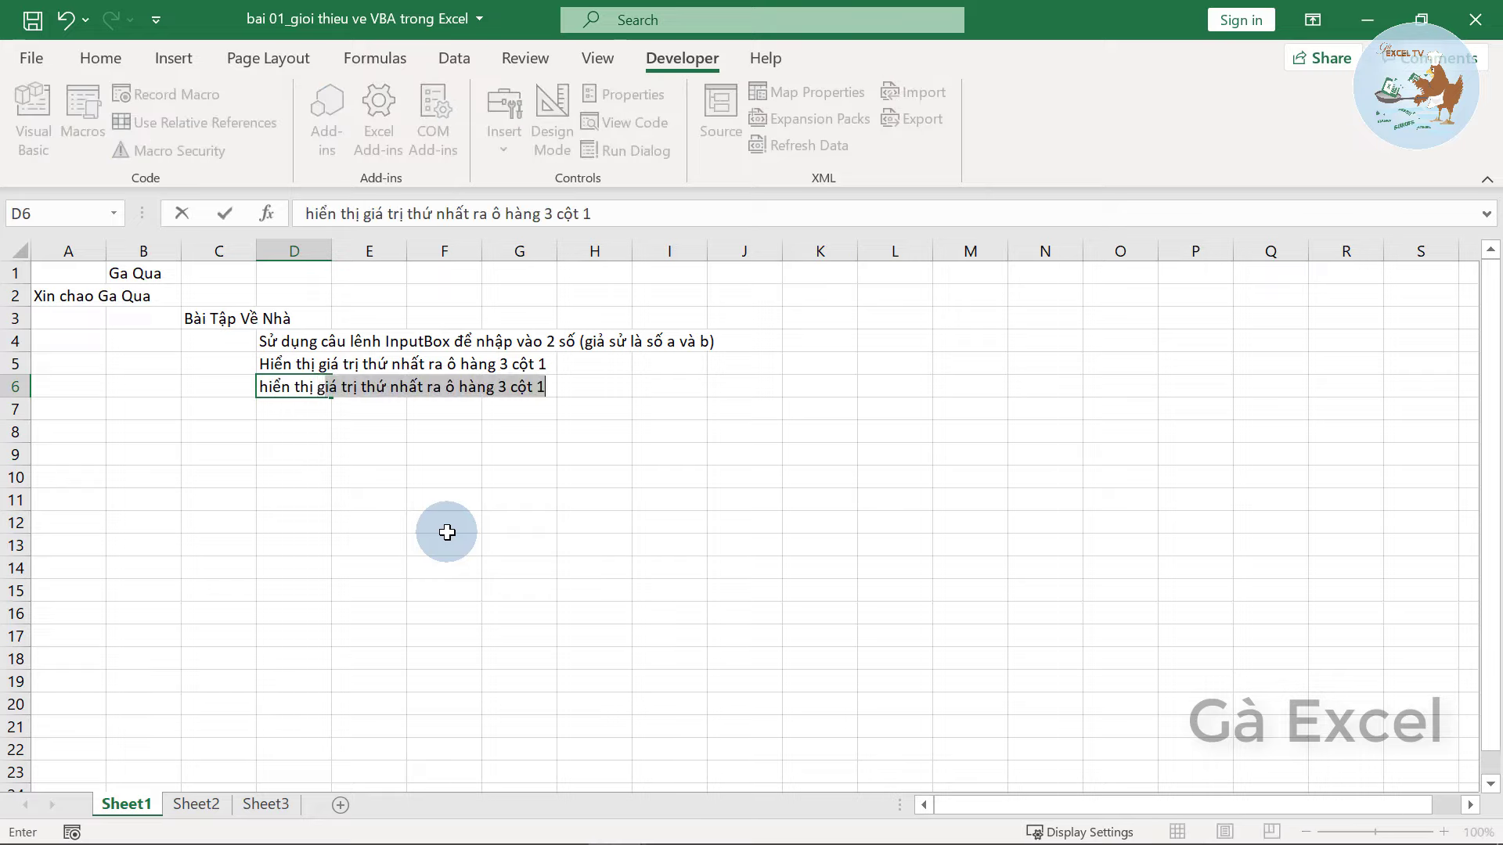
{"action": "type", "text": "á triị thứ"}
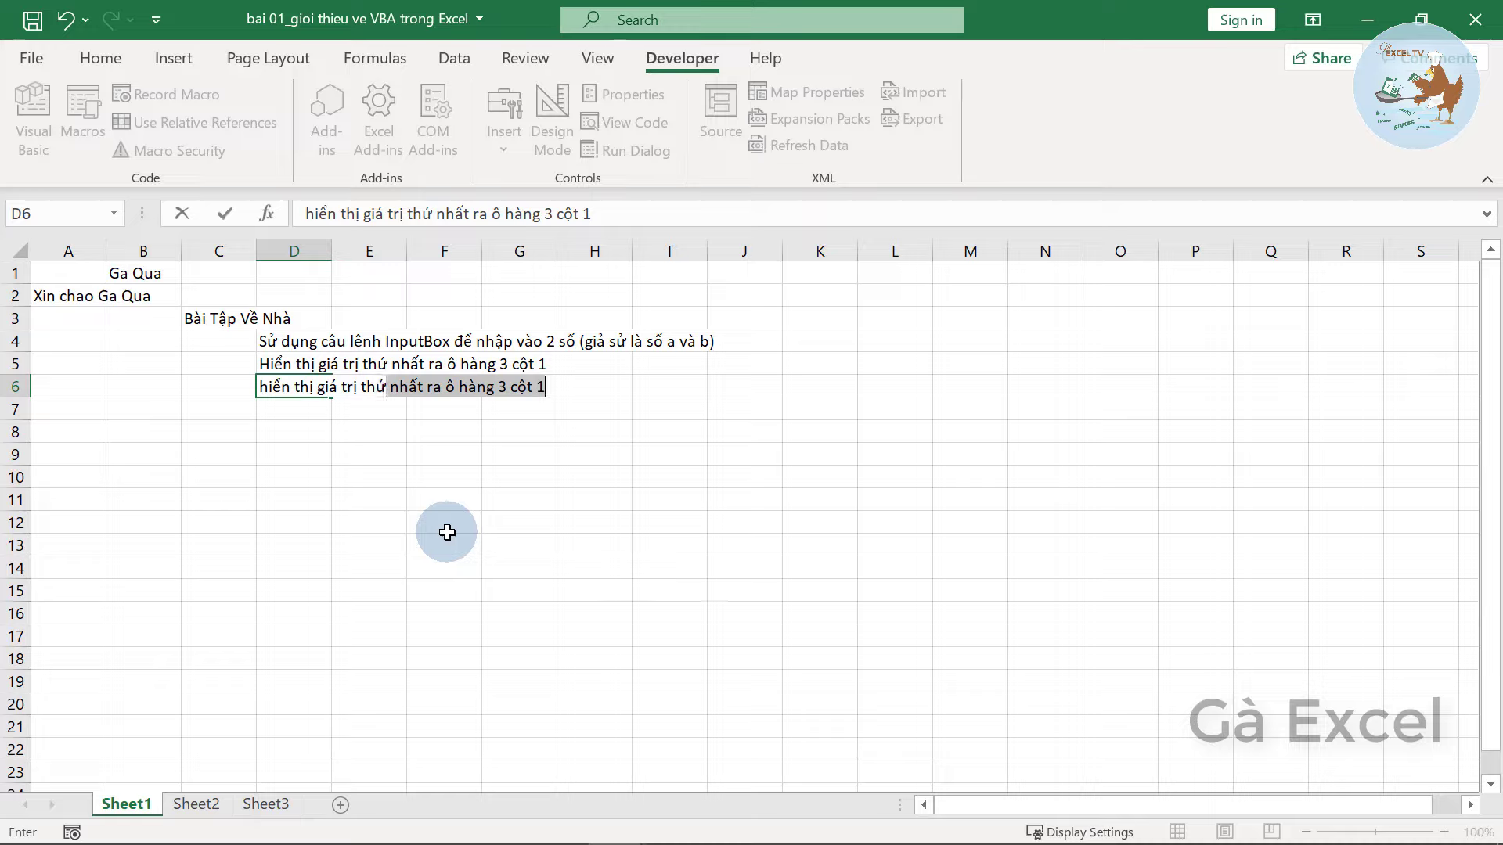
{"action": "type", "text": " hai r"}
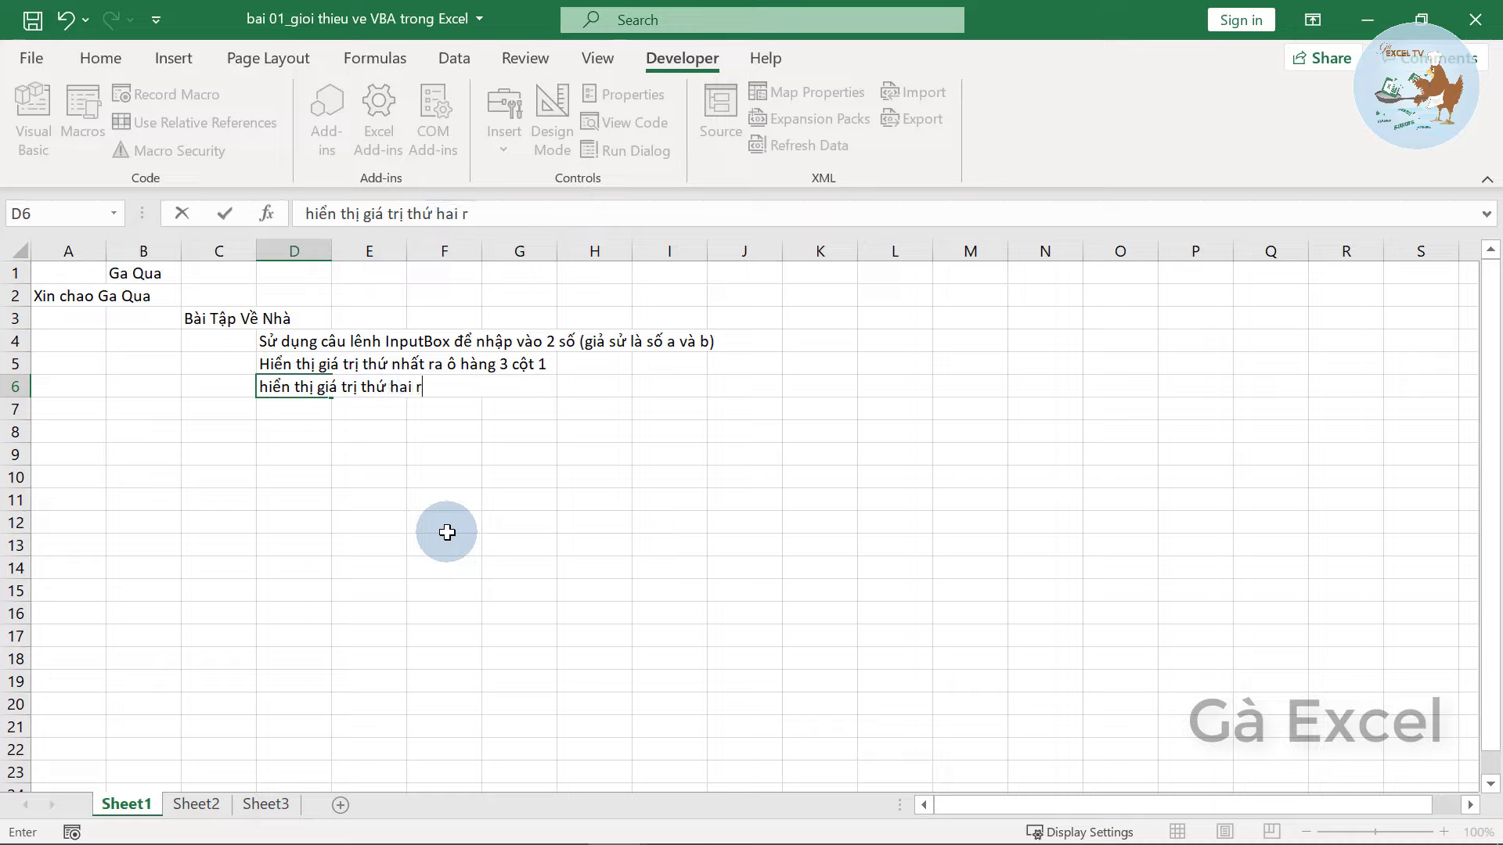
{"action": "type", "text": "a o"}
{"action": "type", "text": "hàng"}
{"action": "type", "text": " 3"}
{"action": "key", "text": "BackSpace"}
{"action": "type", "text": "4 c"}
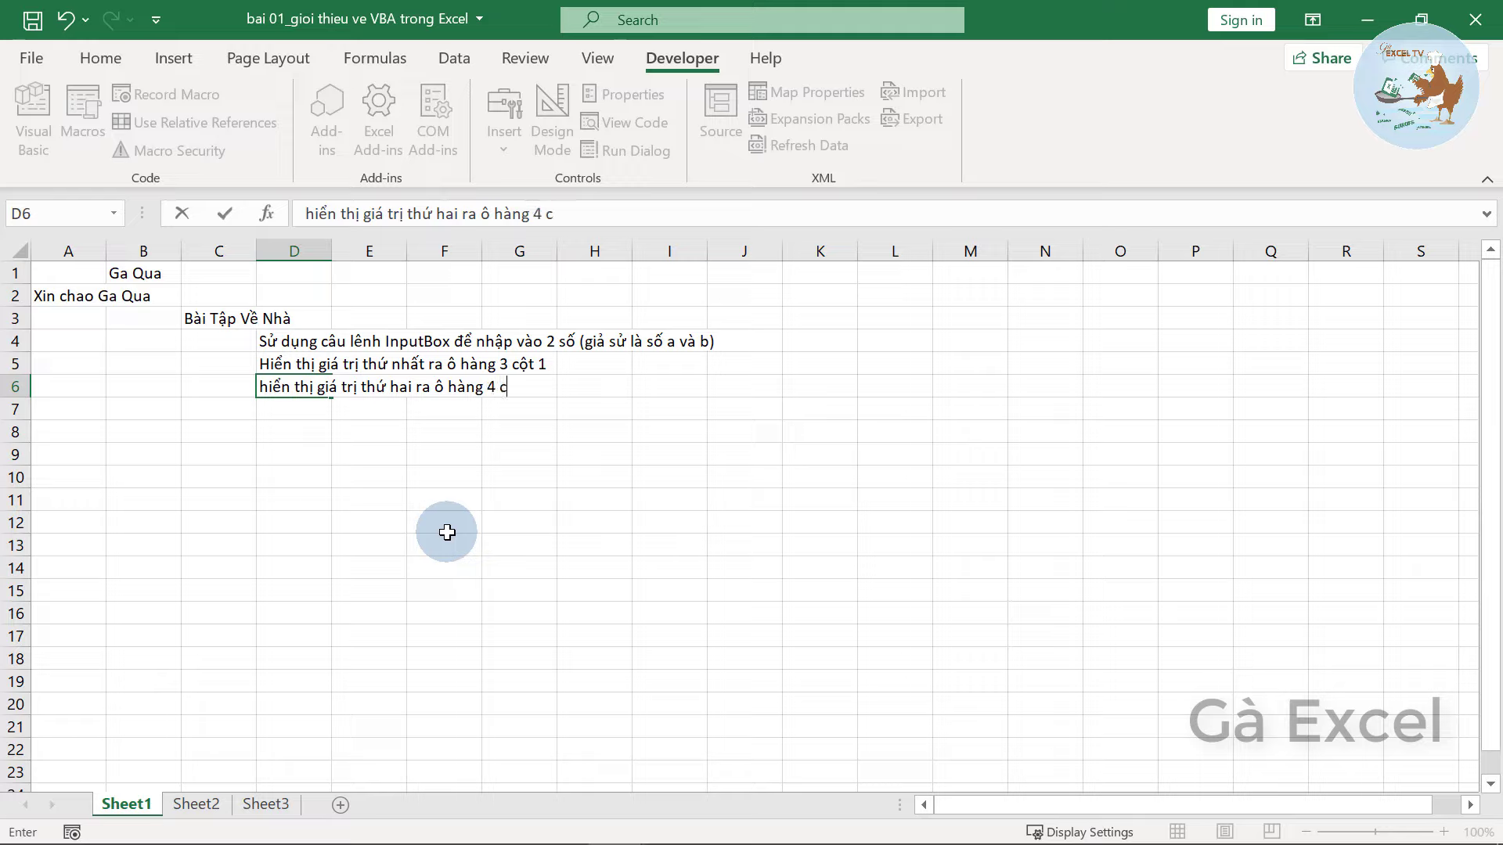
{"action": "type", "text": "ột "}
{"action": "type", "text": "1"}
{"action": "key", "text": "Return"}
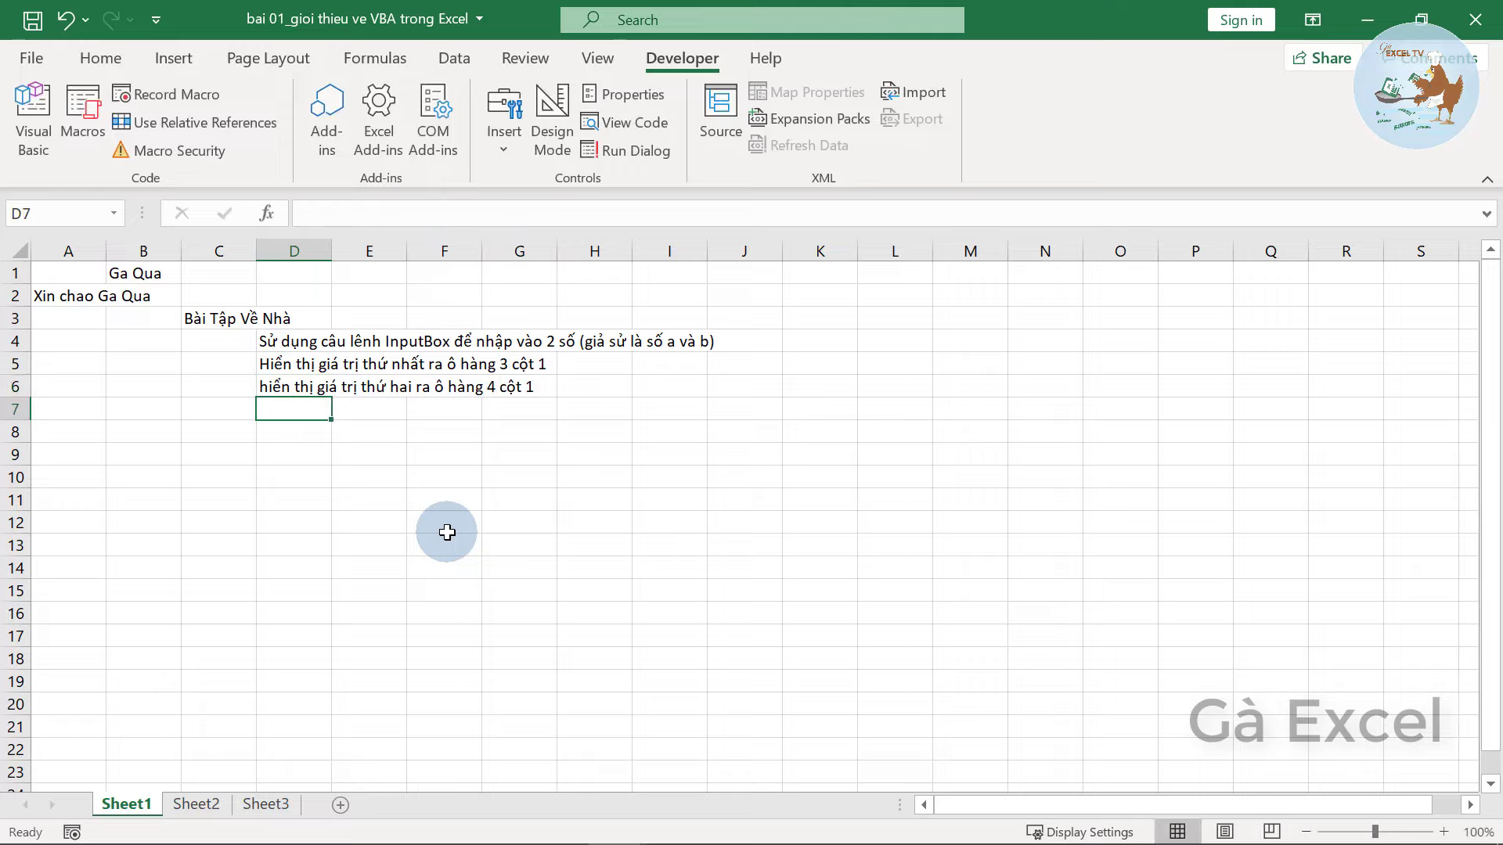
{"action": "type", "text": "Hiện thị g"}
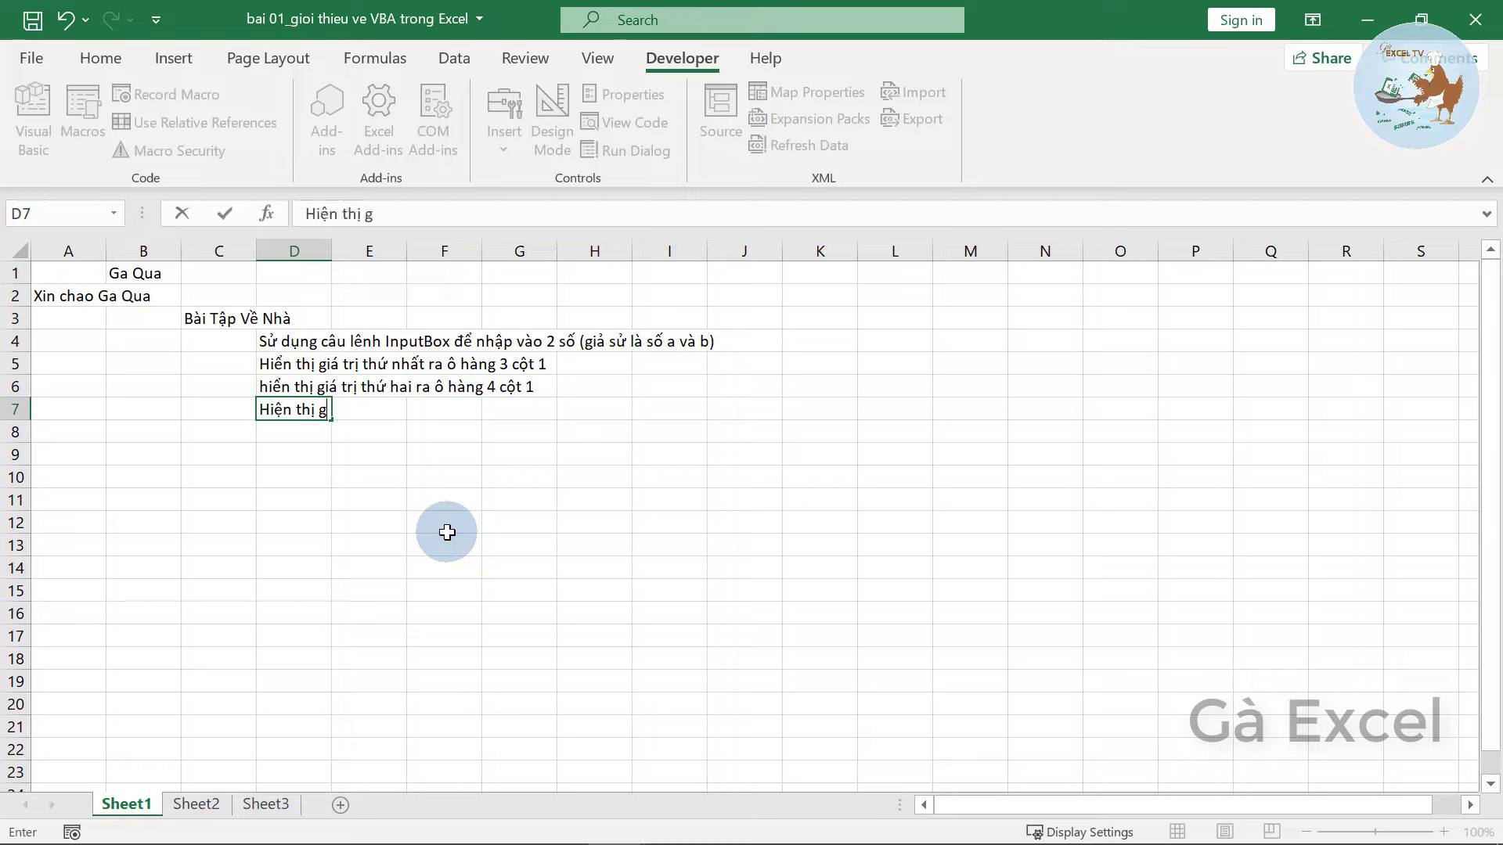
{"action": "type", "text": "ia"}
- Finish D7 with the quoted sentence "Tổng 2 số là: kết quả của tổng 2 số"
{"action": "key", "text": "BackSpace"}
{"action": "key", "text": "BackSpace"}
{"action": "key", "text": "BackSpace"}
{"action": "type", "text": "ca"}
{"action": "type", "text": "u"}
{"action": "type", "text": "\"Tô"}
{"action": "type", "text": "ổng 2 số"}
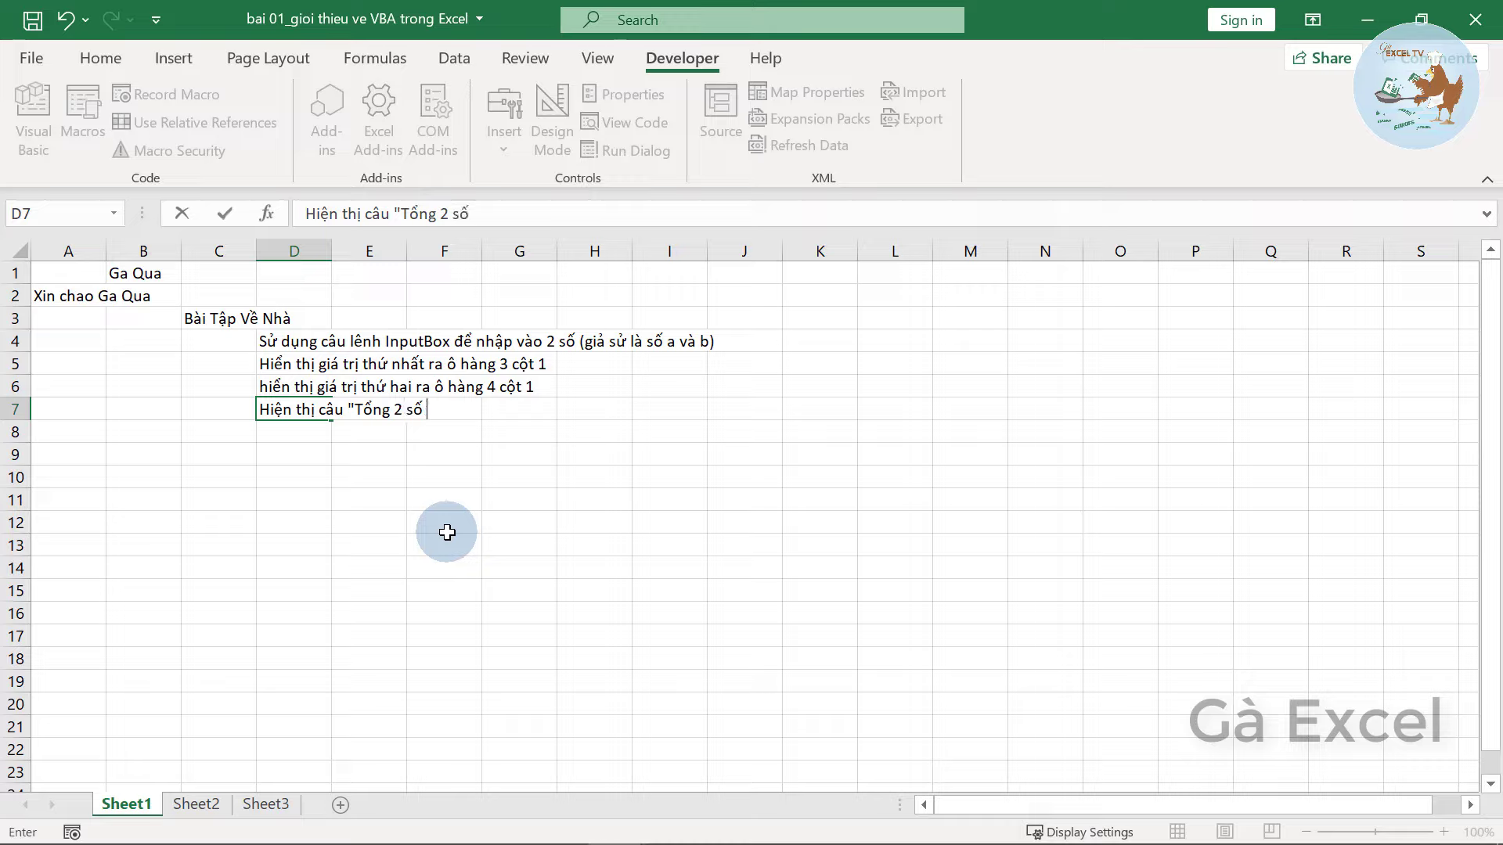
{"action": "type", "text": " là:"}
{"action": "type", "text": " \""}
{"action": "key", "text": "Left"}
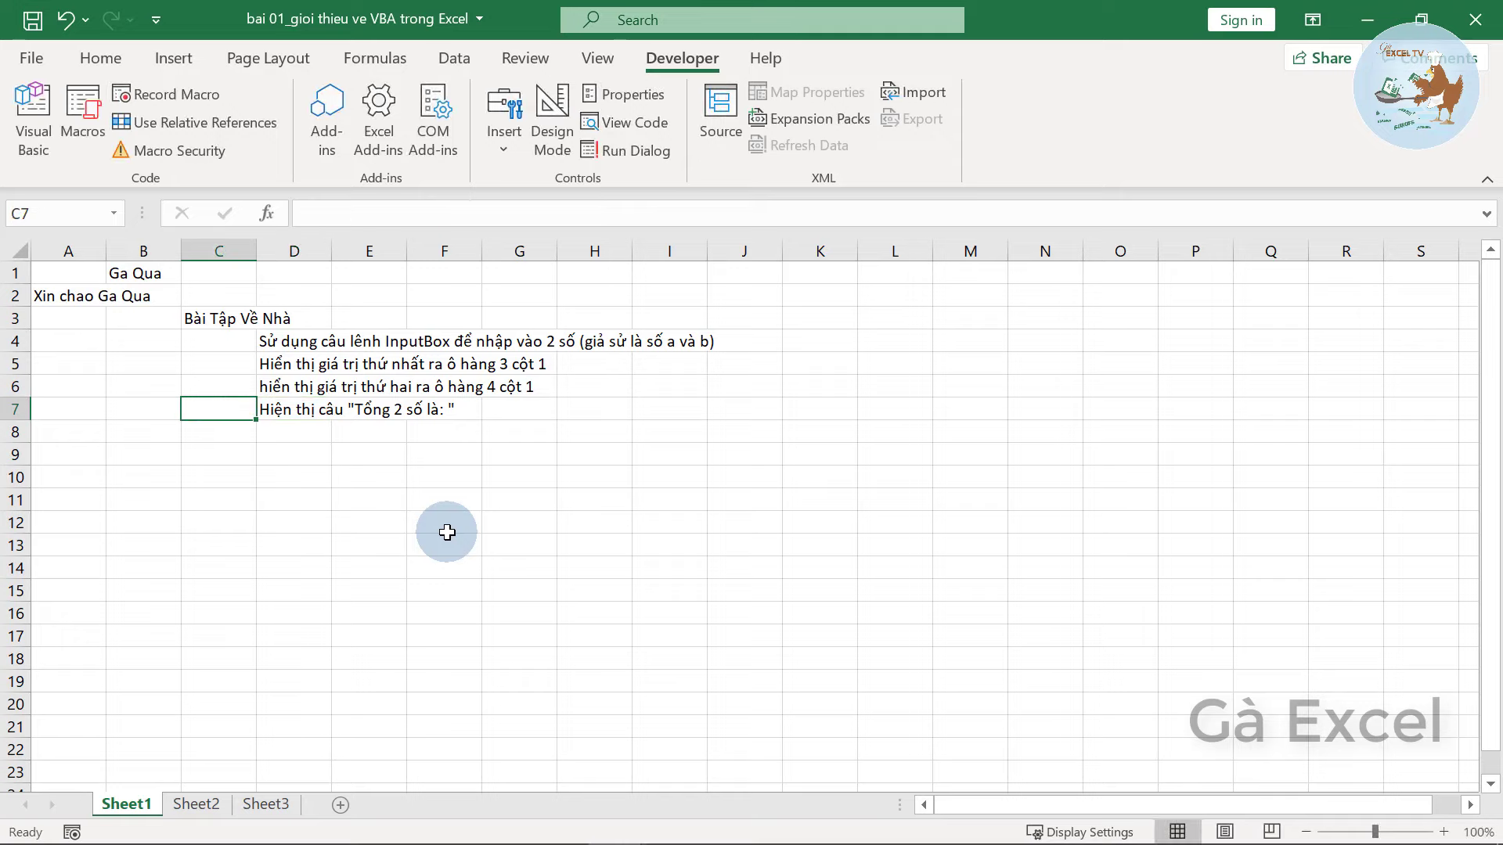
{"action": "key", "text": "Right"}
{"action": "key", "text": "F2"}
{"action": "key", "text": "Left"}
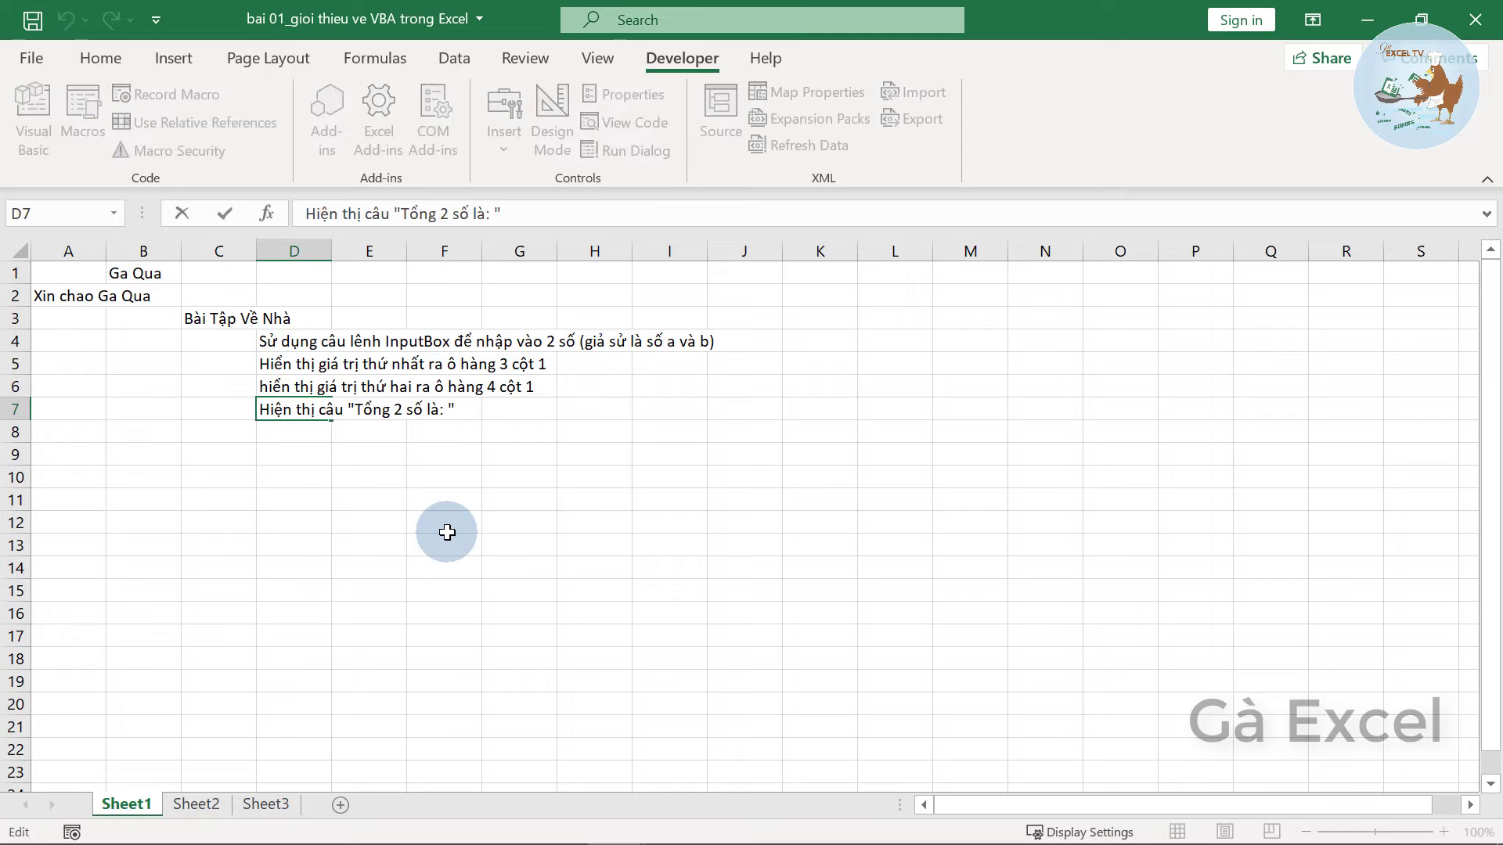
{"action": "type", "text": "két"}
{"action": "type", "text": "e"}
{"action": "type", "text": " quả của a"}
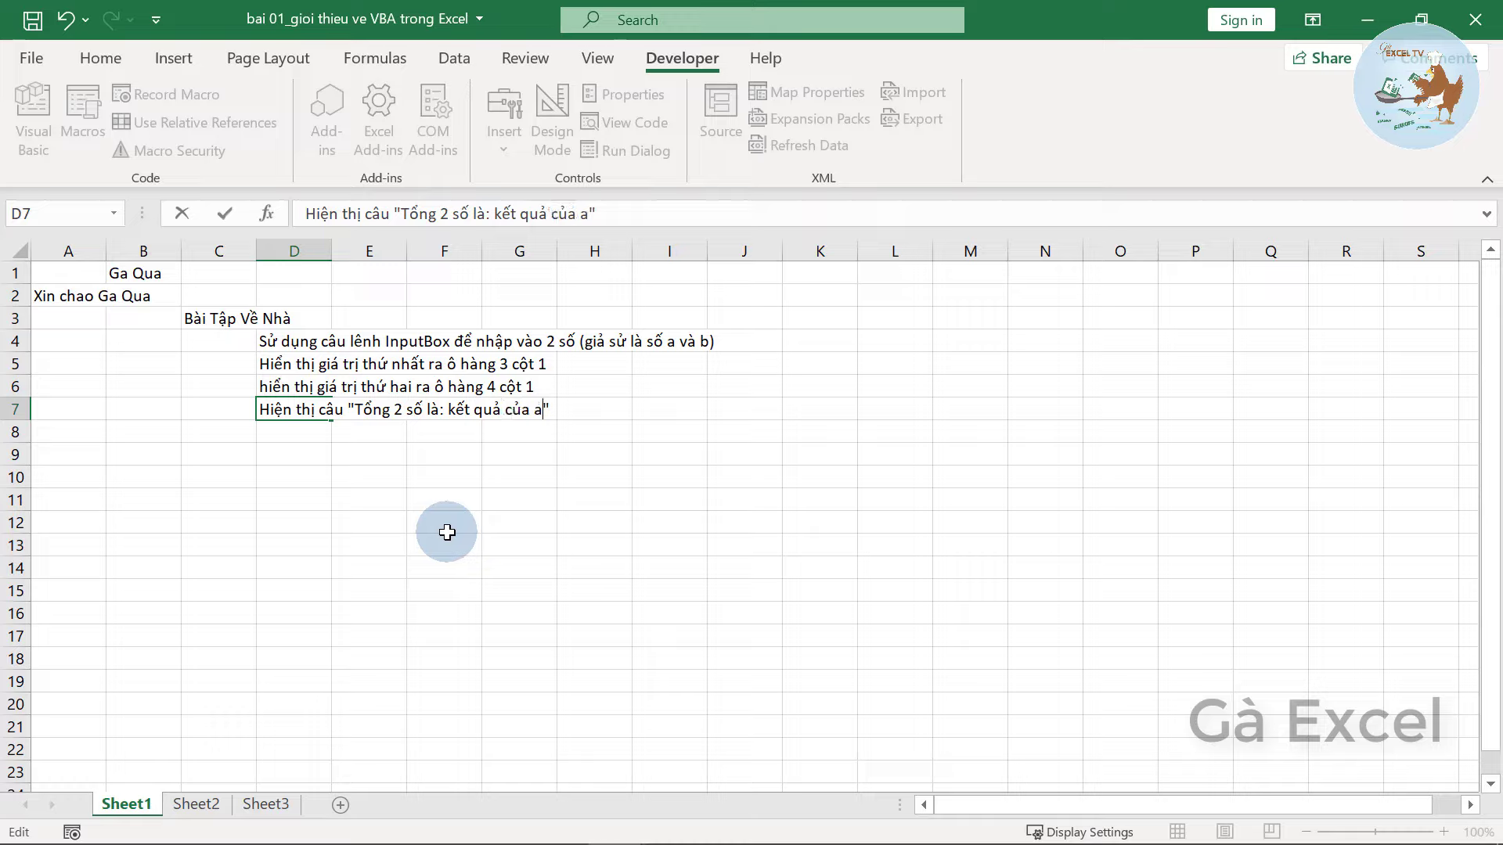
{"action": "key", "text": "BackSpace"}
{"action": "type", "text": "tổng 2 "}
{"action": "type", "text": "sô"}
{"action": "key", "text": "Return"}
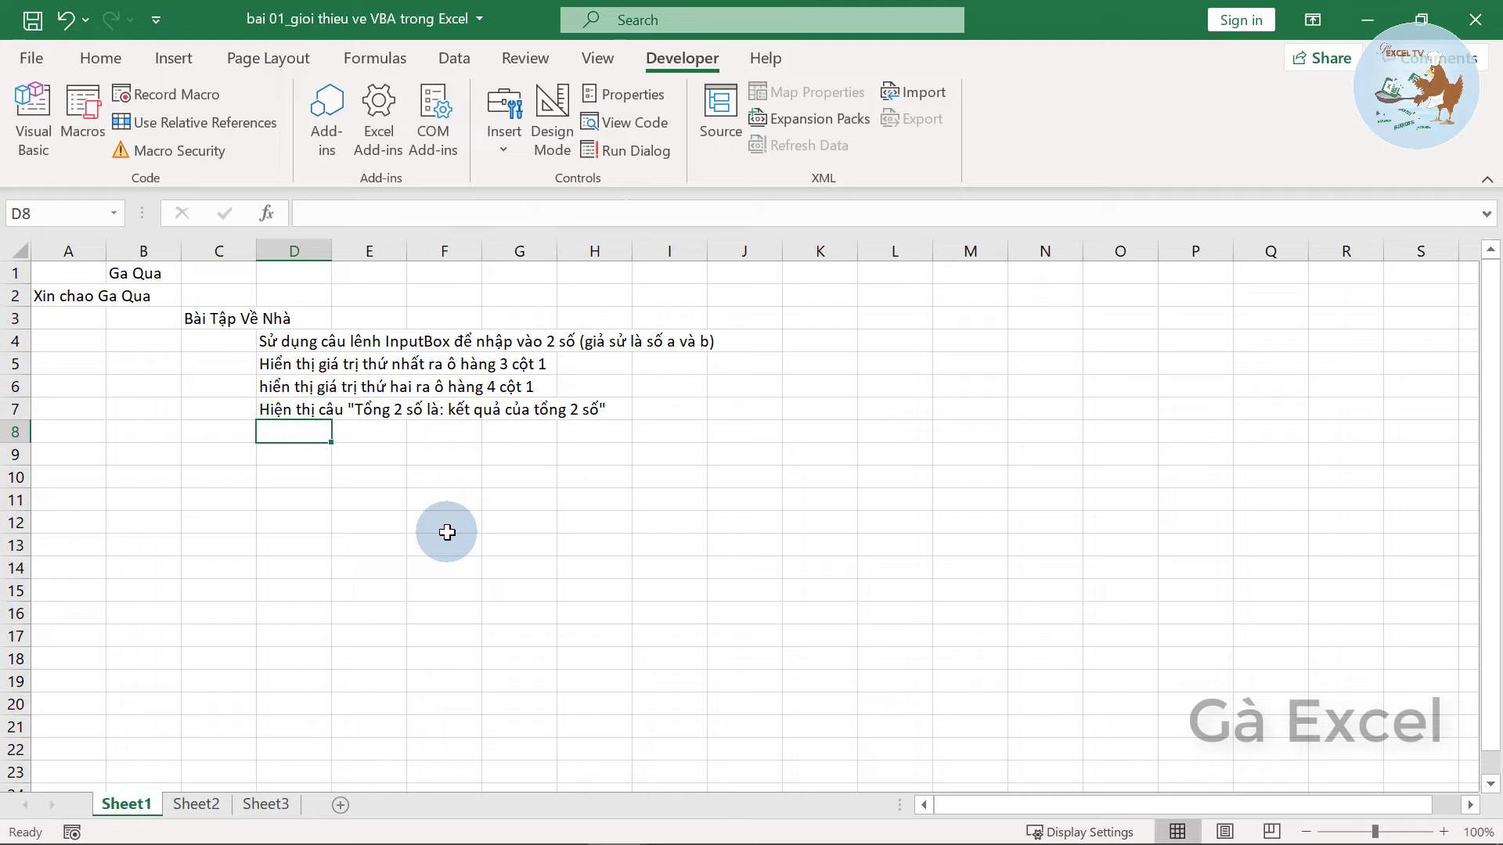
- Copy the quoted sentence from D7 into D9
{"action": "key", "text": "Return"}
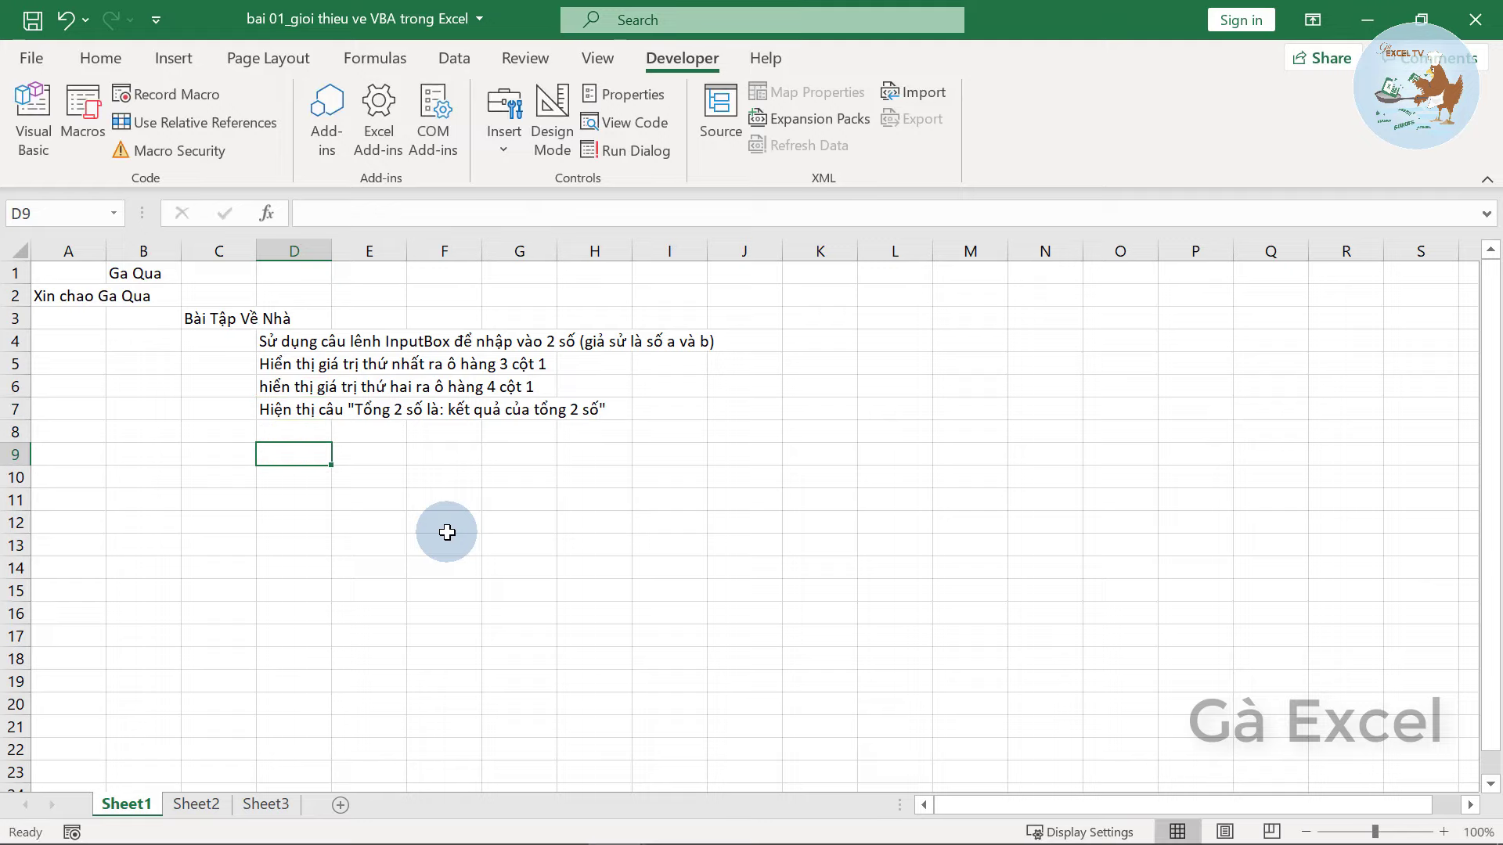
{"action": "key", "text": "Up"}
{"action": "key", "text": "Up"}
{"action": "key", "text": "F2"}
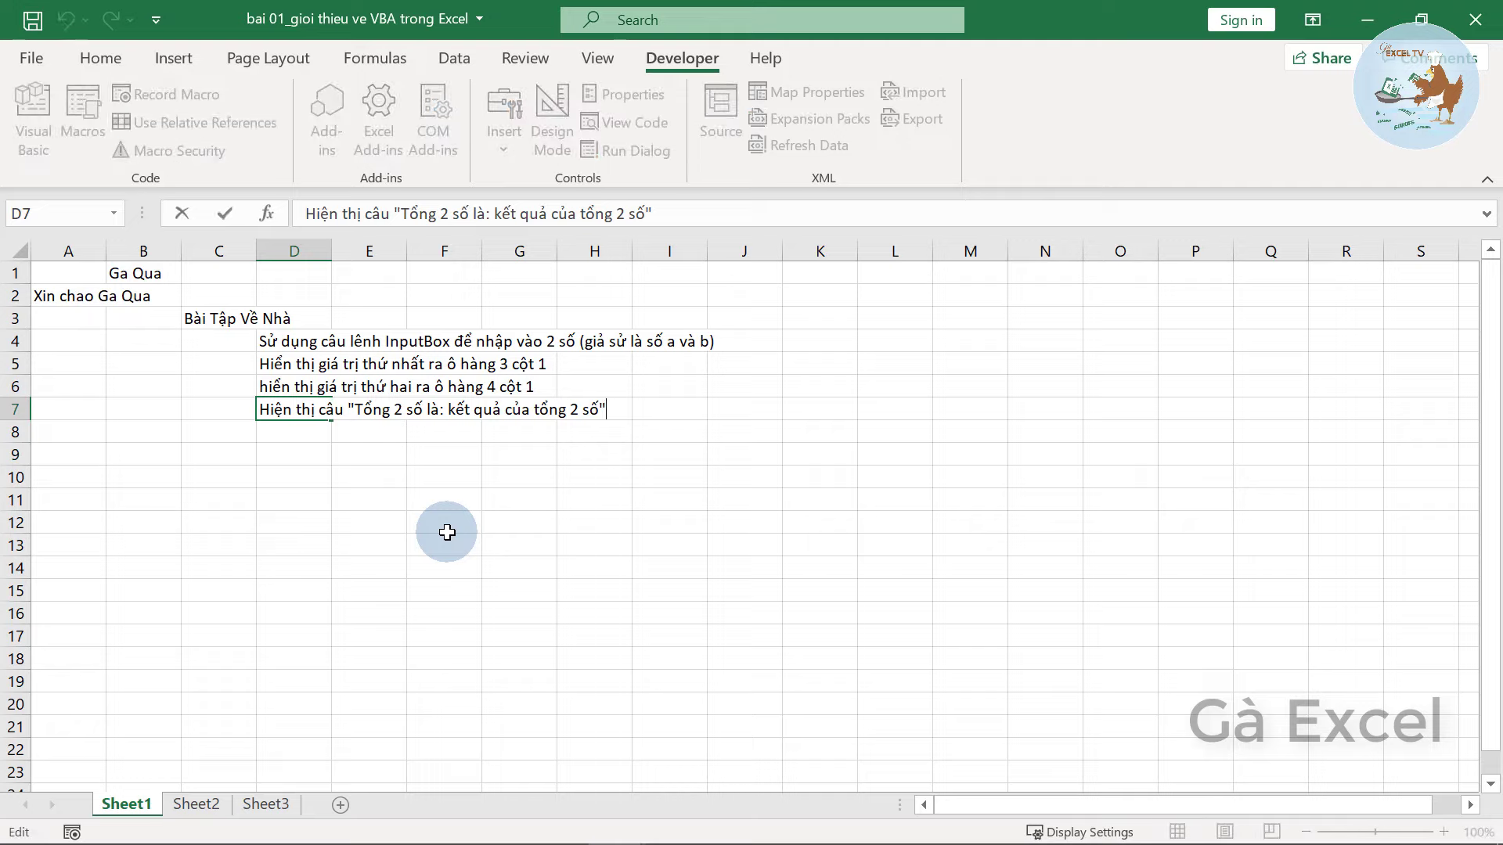
{"action": "key", "text": "Left"}
{"action": "key", "text": "Left"}
{"action": "key", "text": "Left"}
{"action": "key", "text": "Left"}
{"action": "key", "text": "Left"}
{"action": "key", "text": "Left"}
{"action": "key", "text": "shift+End"}
{"action": "key", "text": "shift+Left"}
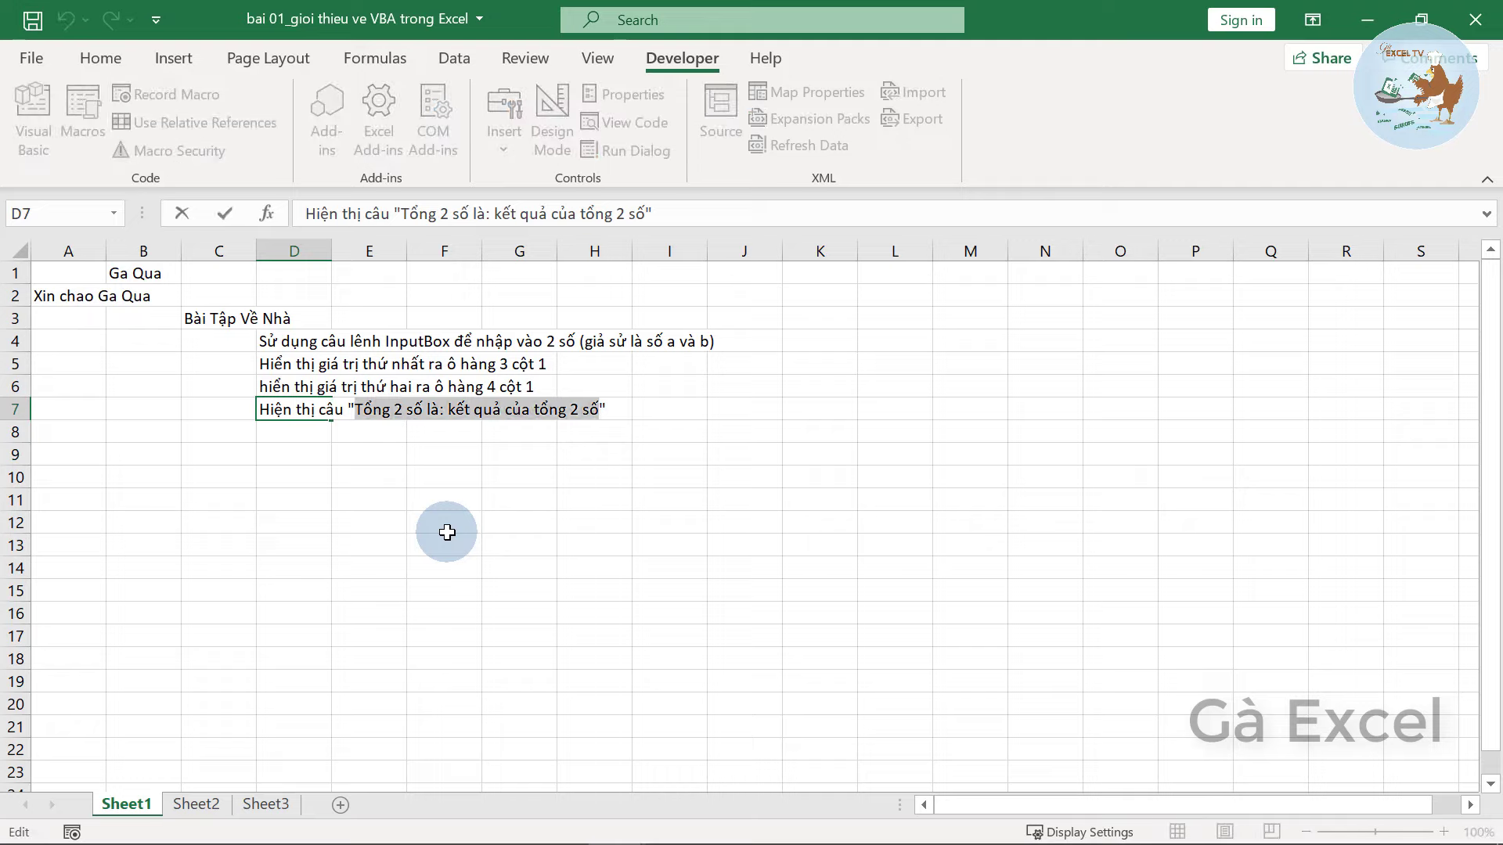
{"action": "key", "text": "ctrl+c"}
{"action": "key", "text": "Escape"}
{"action": "key", "text": "Down"}
{"action": "key", "text": "Down"}
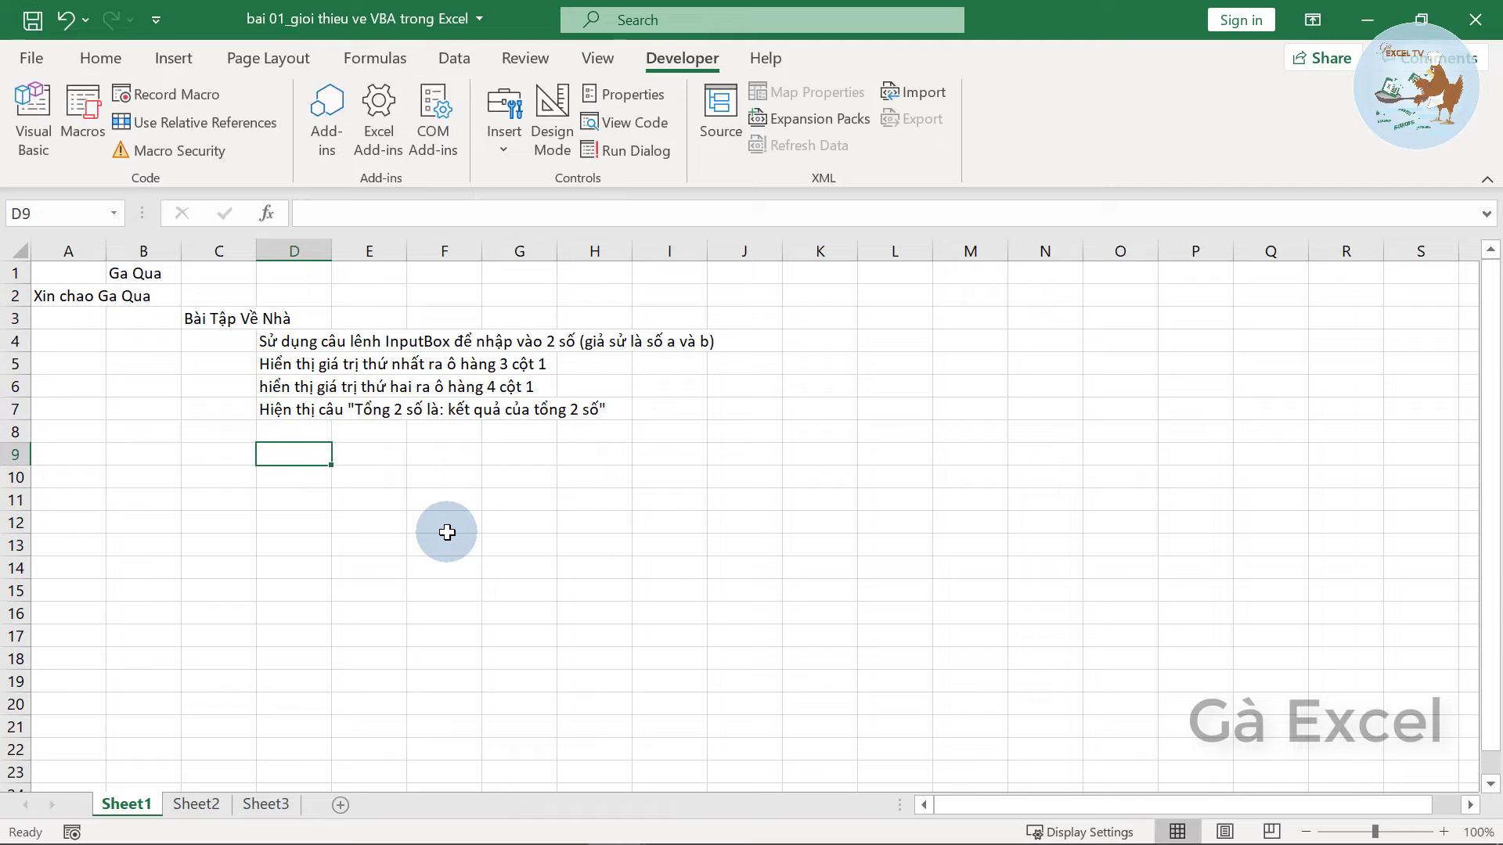
{"action": "key", "text": "ctrl+v"}
{"action": "key", "text": "F2"}
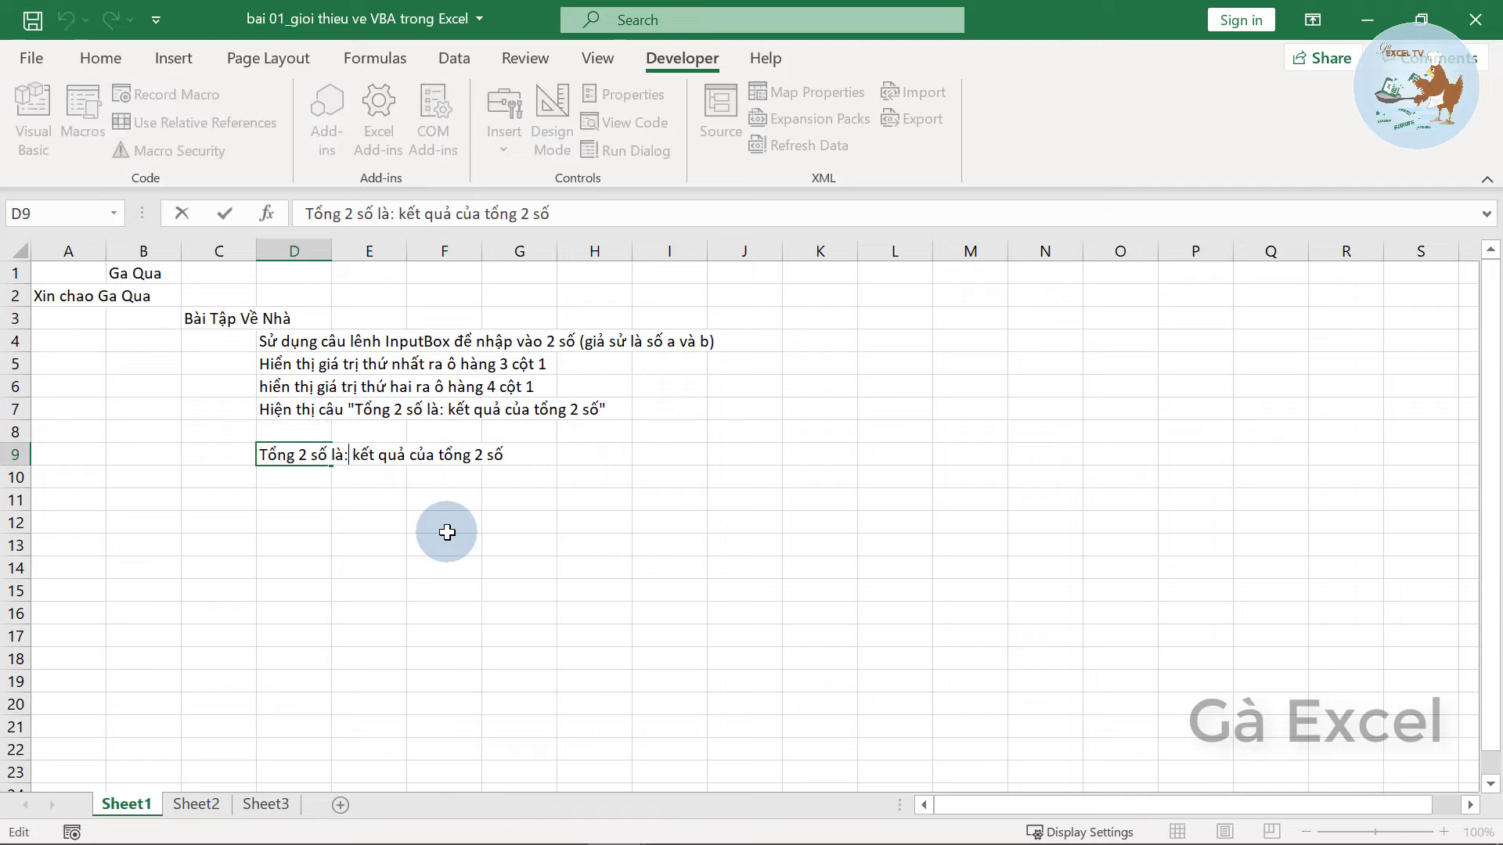
- Change the D9 example to 'Tổng 2 số là: 7'
{"action": "key", "text": "shift+End"}
{"action": "type", "text": "7"}
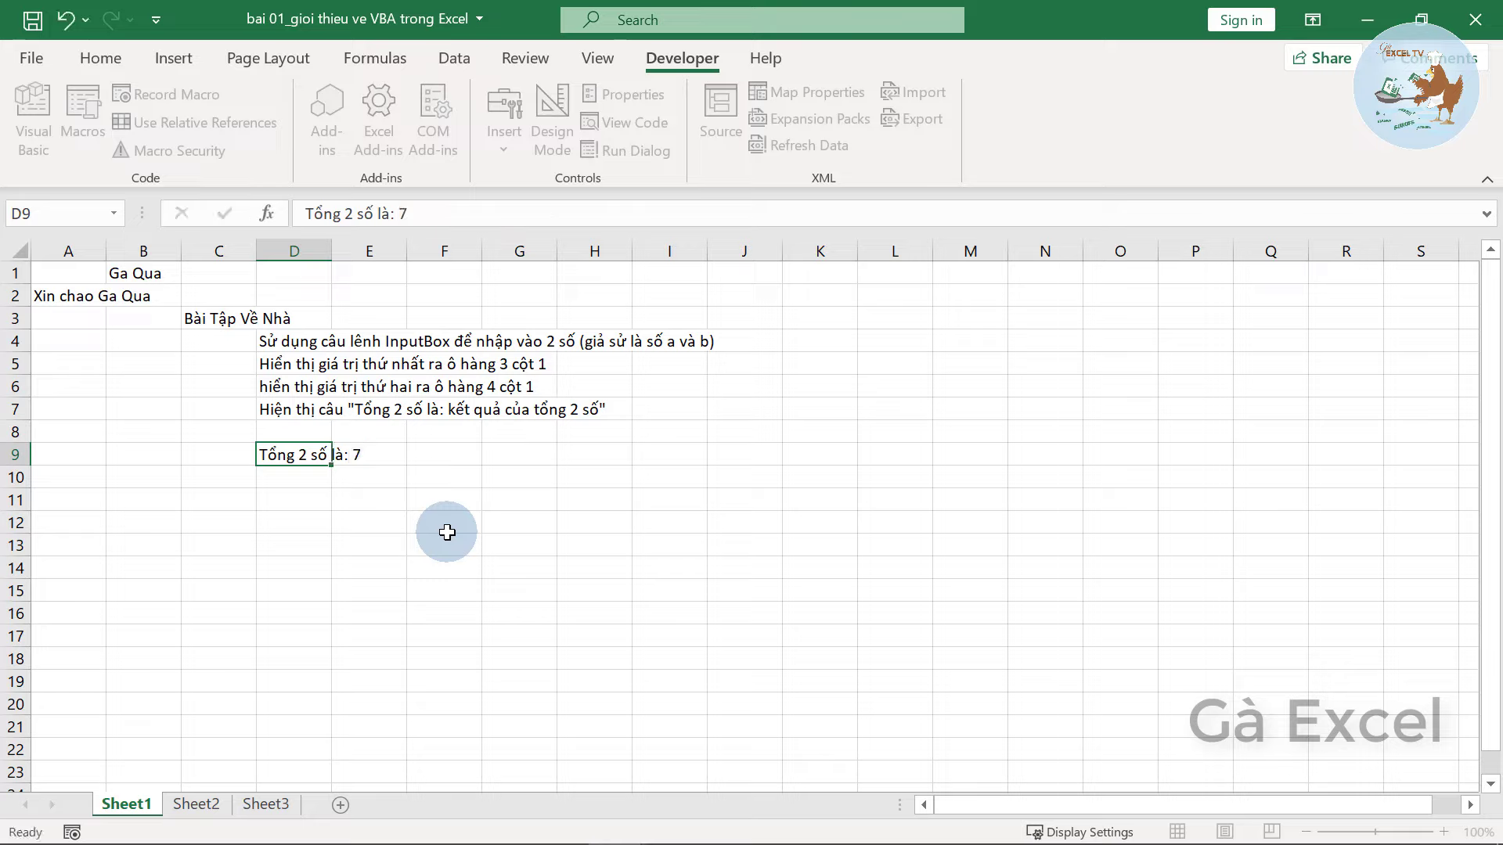
{"action": "key", "text": "Return"}
{"action": "key", "text": "Up"}
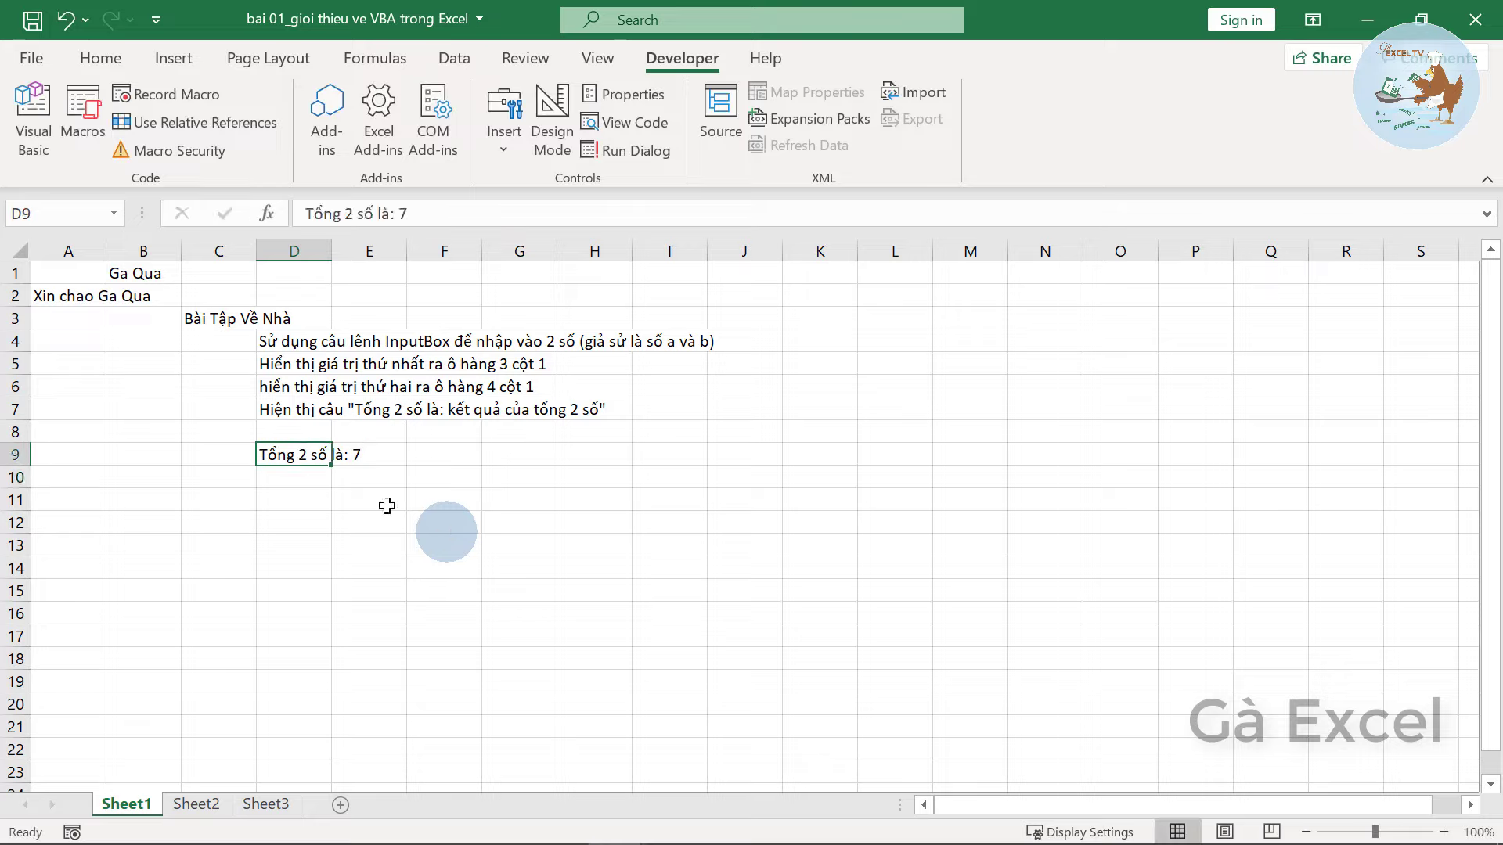
{"action": "left_click", "coordinate": [311, 408]}
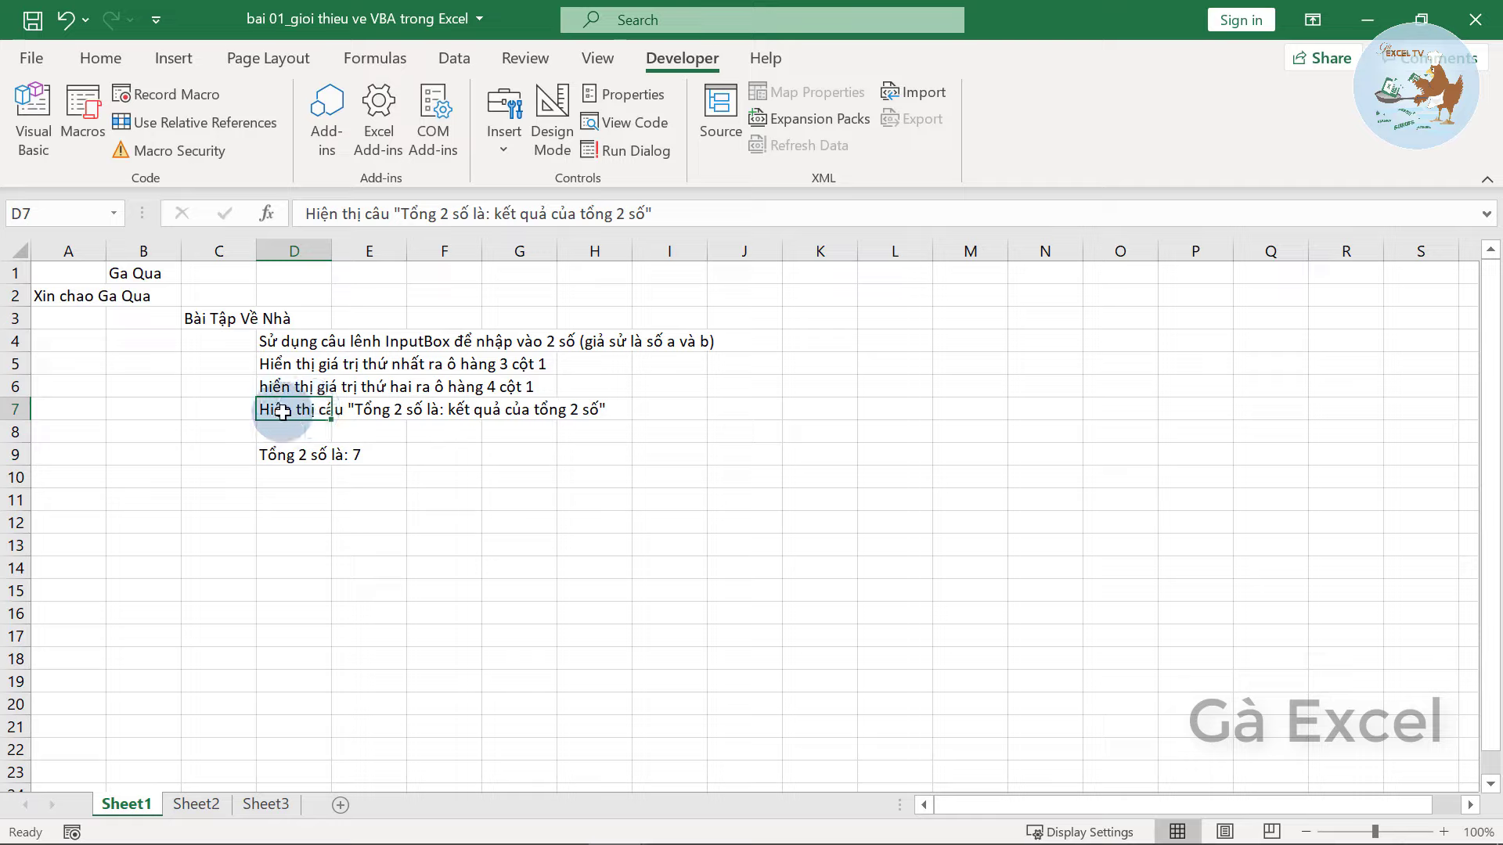
{"action": "left_click", "coordinate": [290, 459]}
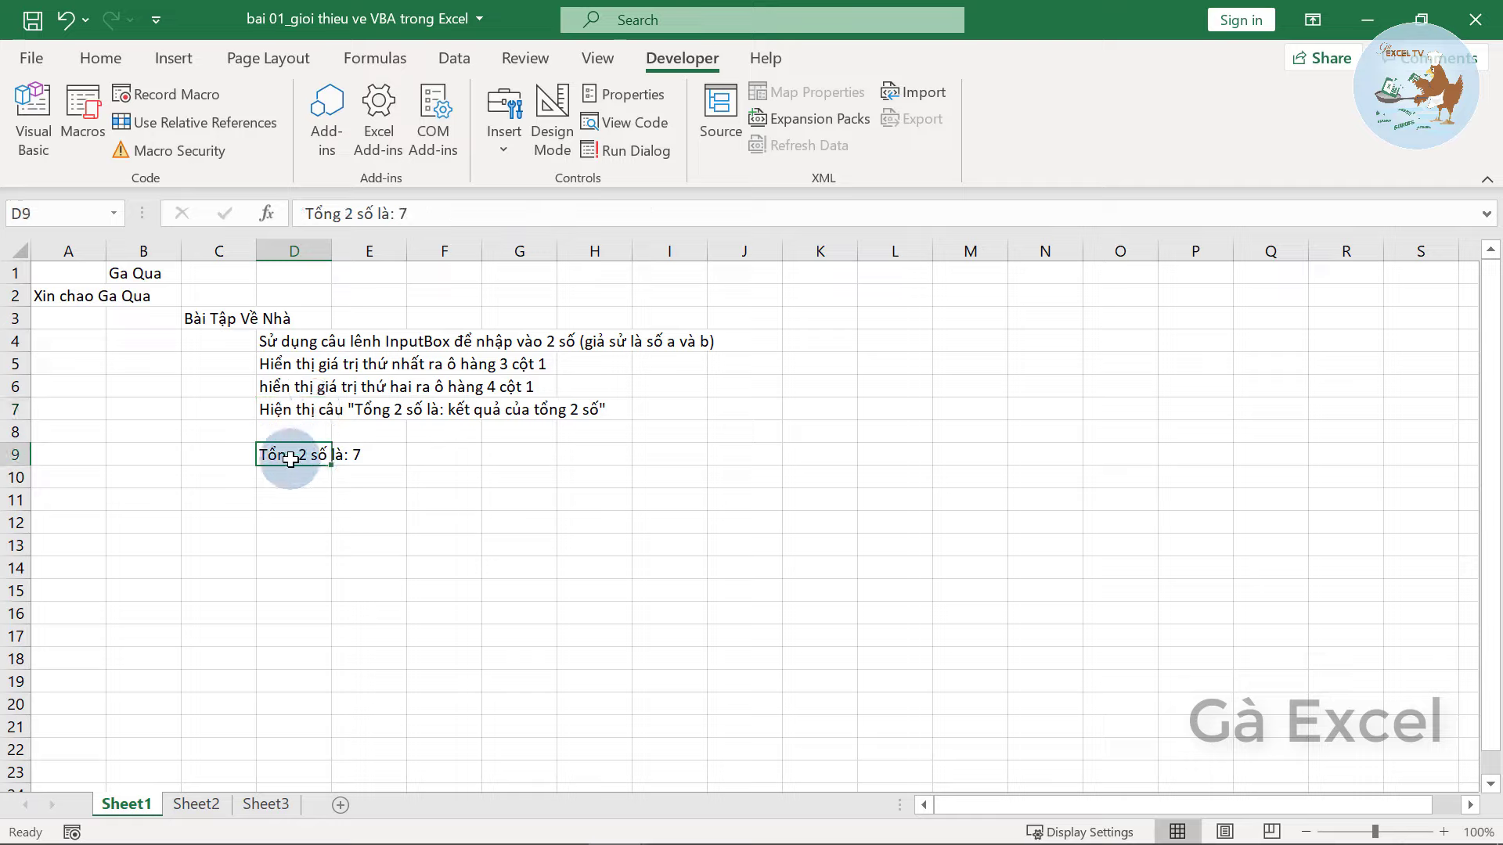
- Append 'ra ô hàng 5 cột 1' to the D7 task
{"action": "double_click", "coordinate": [291, 411]}
{"action": "left_click", "coordinate": [316, 410]}
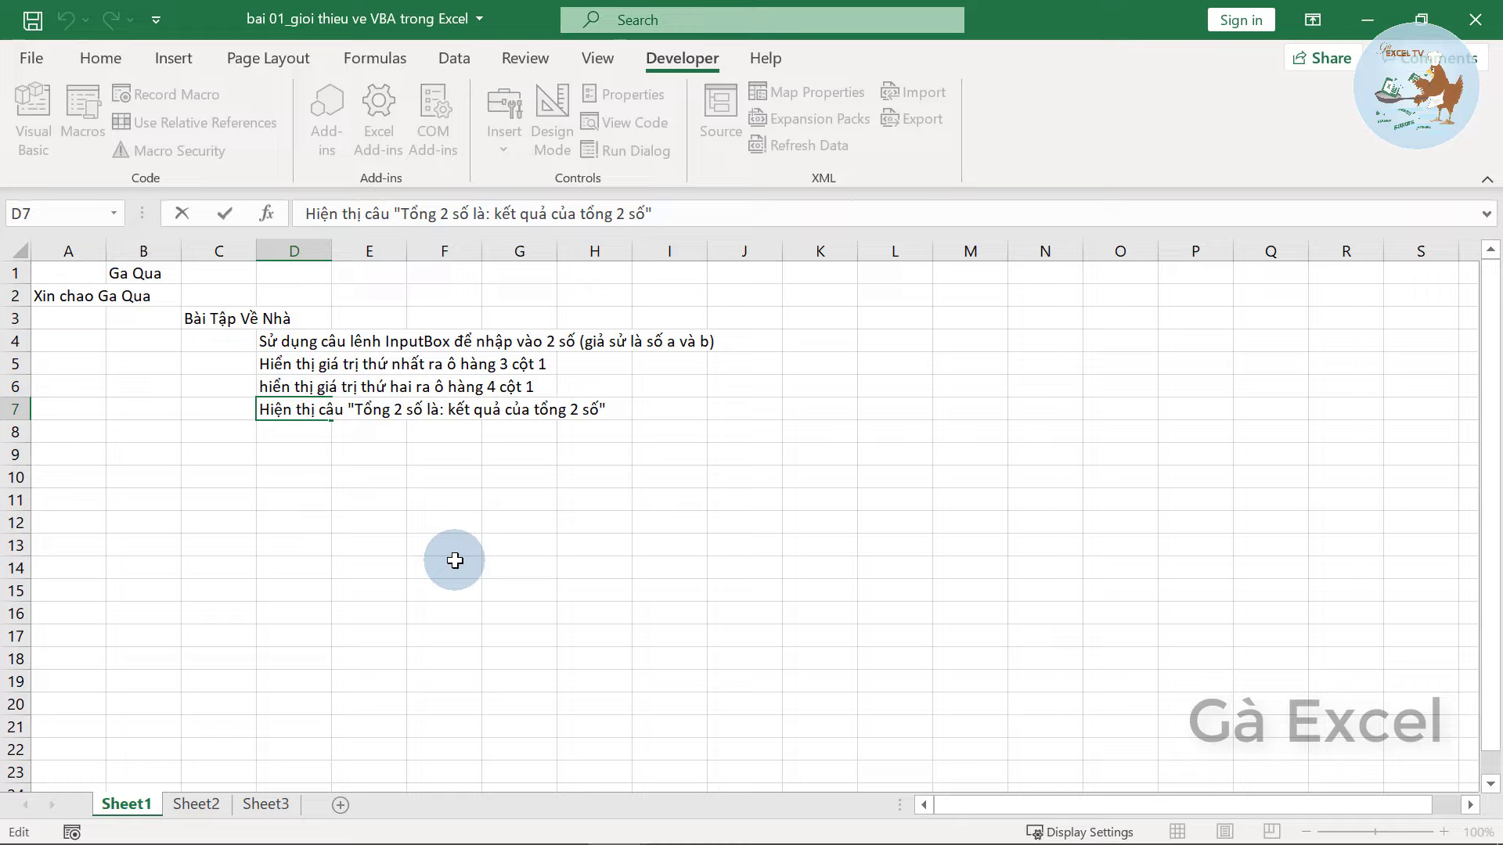
{"action": "type", "text": " r"}
{"action": "type", "text": "a ô hàng "}
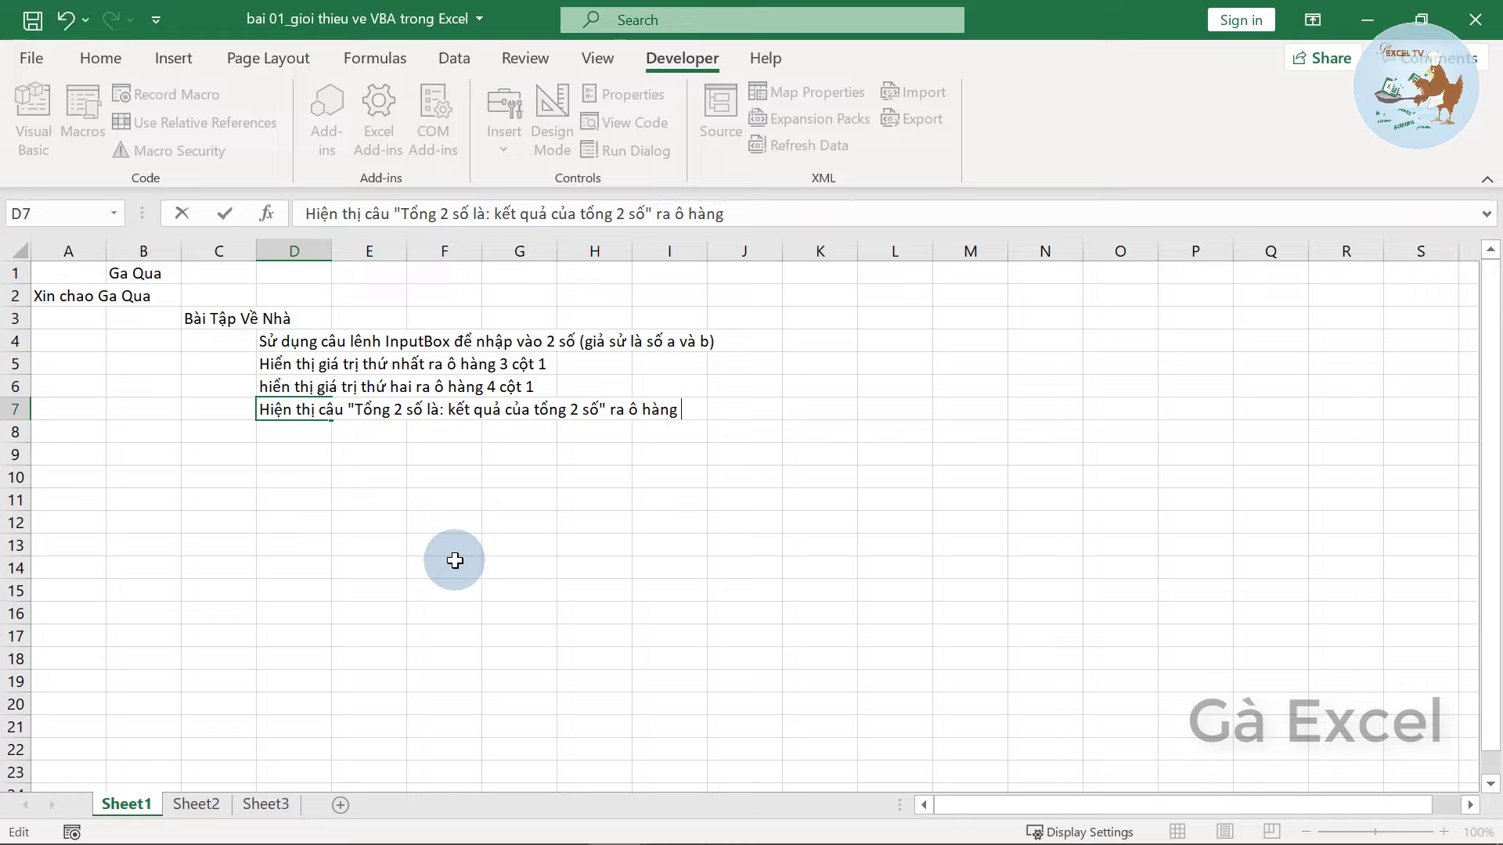
{"action": "type", "text": "5 cột "}
{"action": "type", "text": "1"}
{"action": "key", "text": "Return"}
{"action": "key", "text": "Up"}
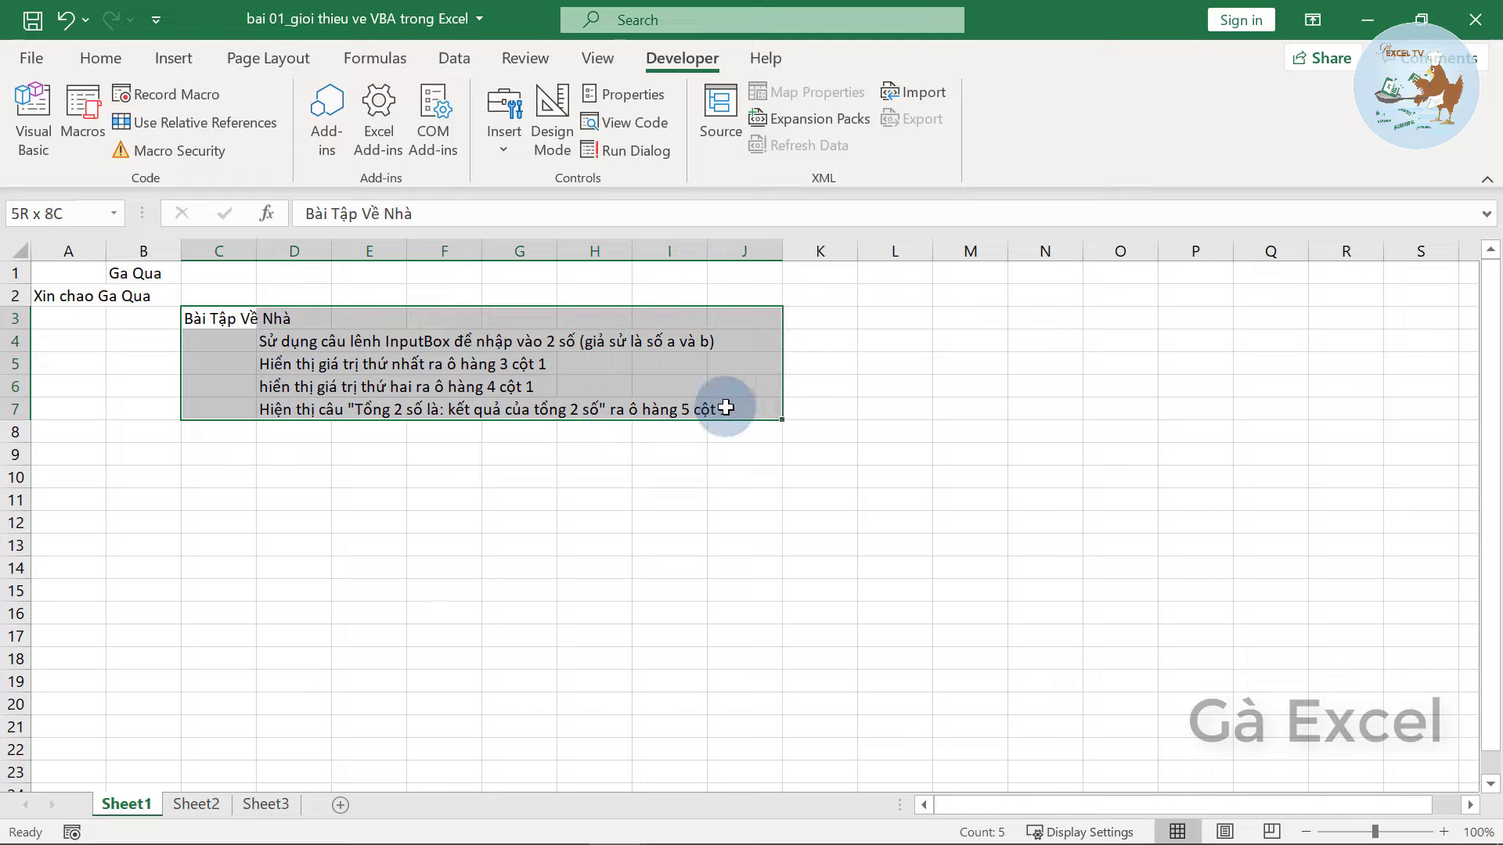
- Select the homework range C3:J9, checking D7's text along the way
{"action": "left_click_drag", "start_coordinate": [640, 399], "coordinate": [724, 406]}
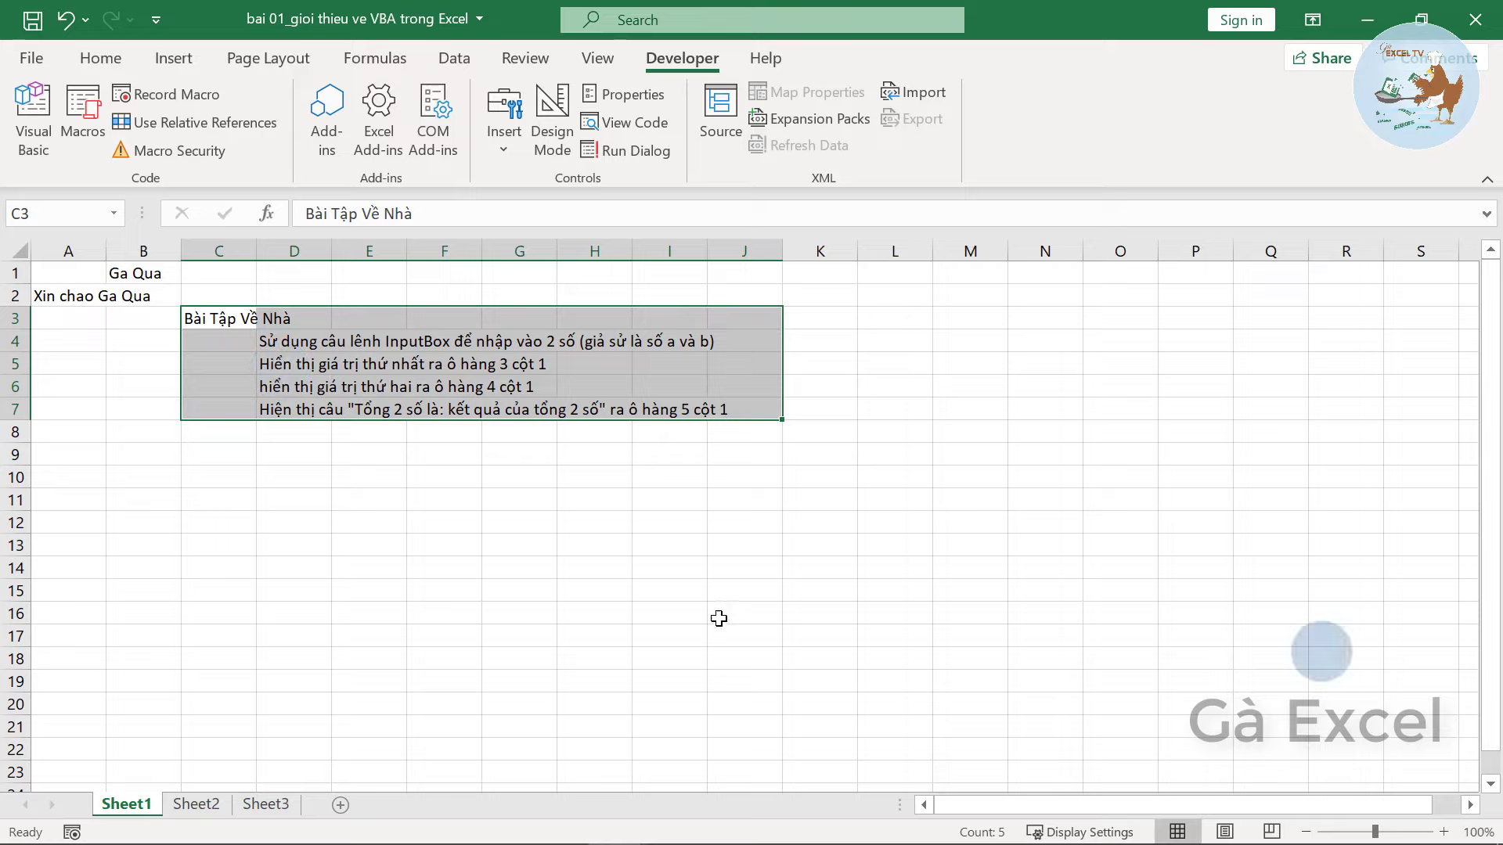
{"action": "left_click", "coordinate": [272, 414]}
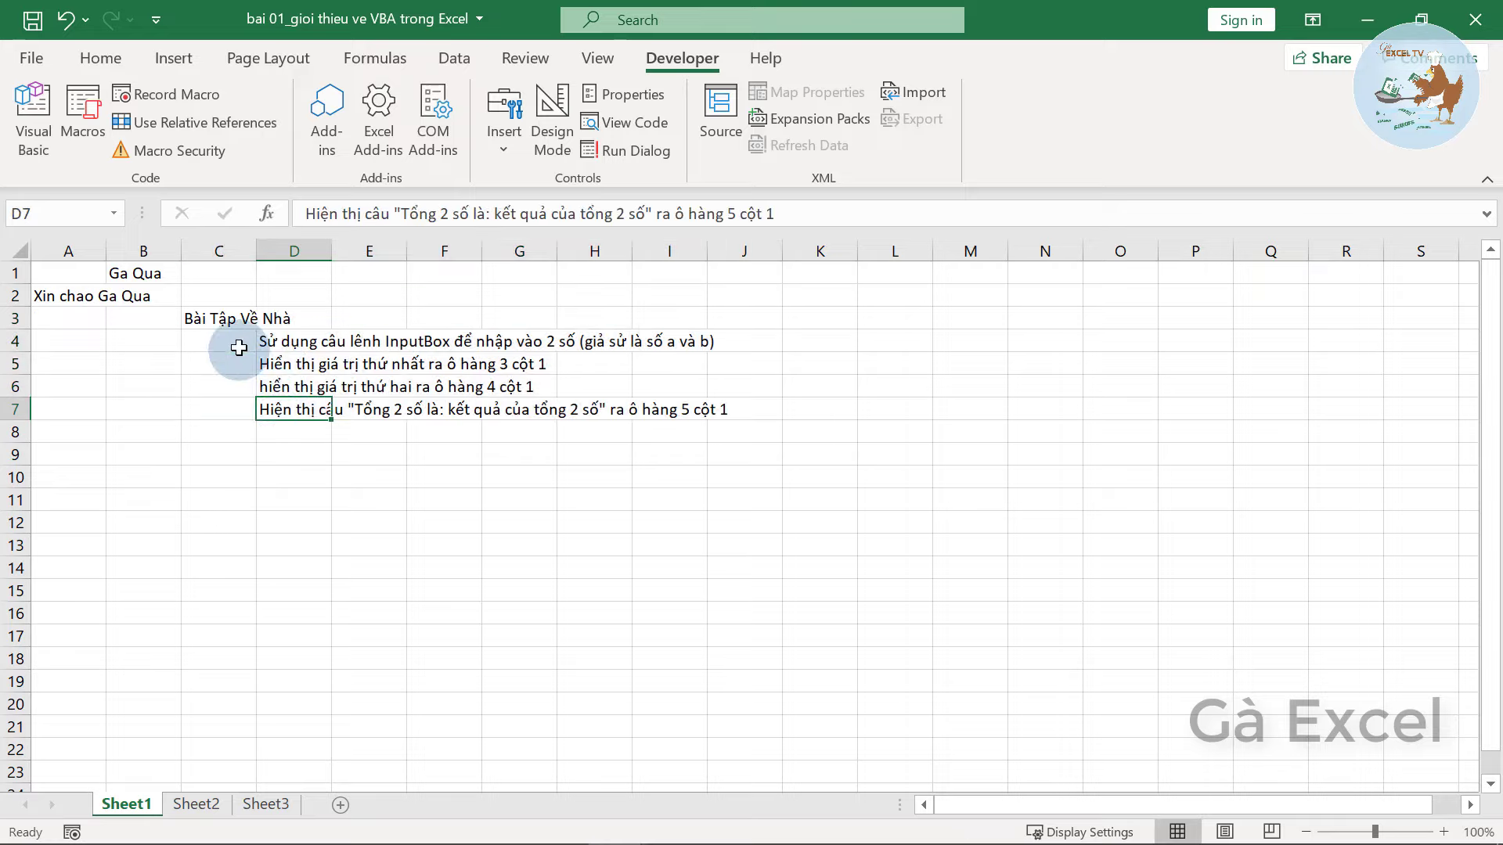
{"action": "left_click_drag", "start_coordinate": [206, 317], "coordinate": [733, 446]}
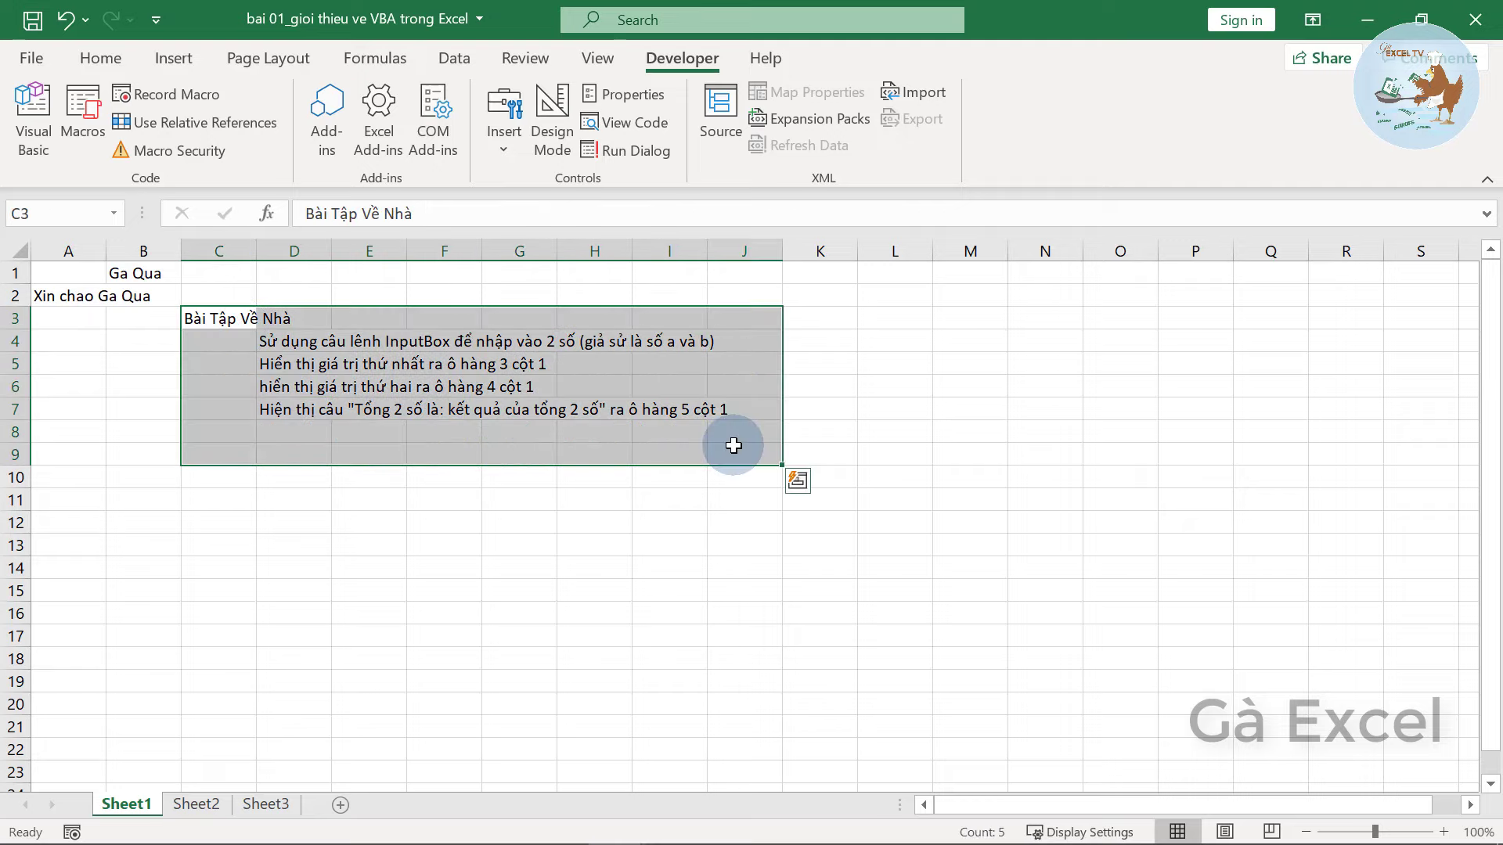